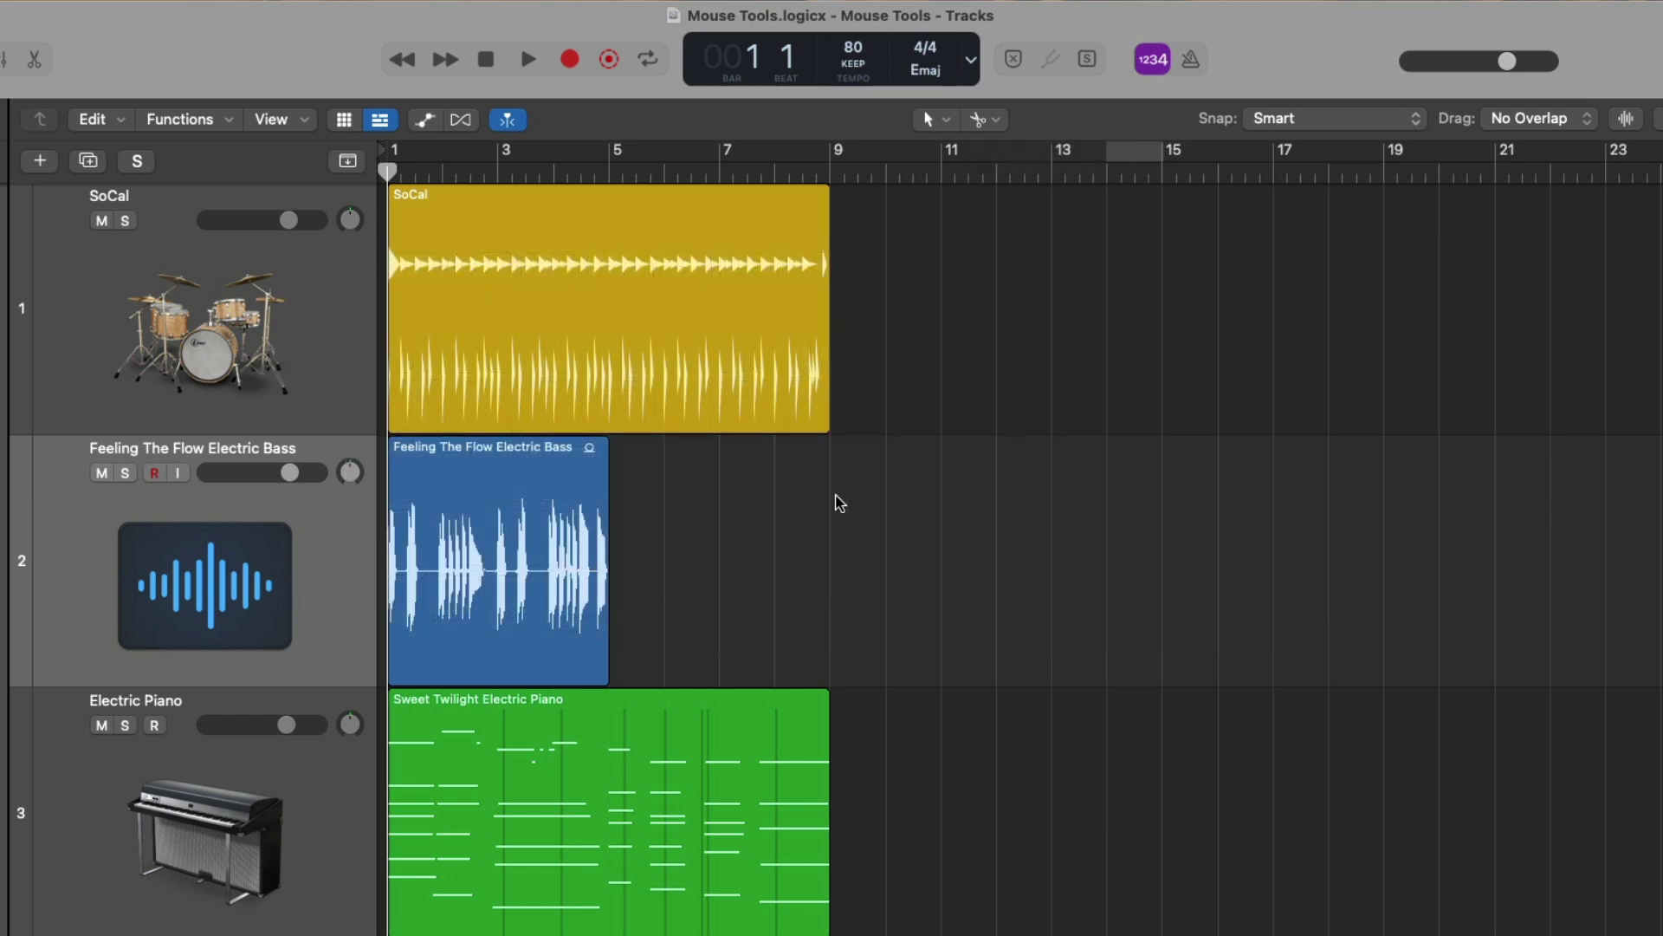
Step: Move the bass region to about bar 8 and split it, then undo those edits
{"action": "left_click", "coordinate": [537, 486]}
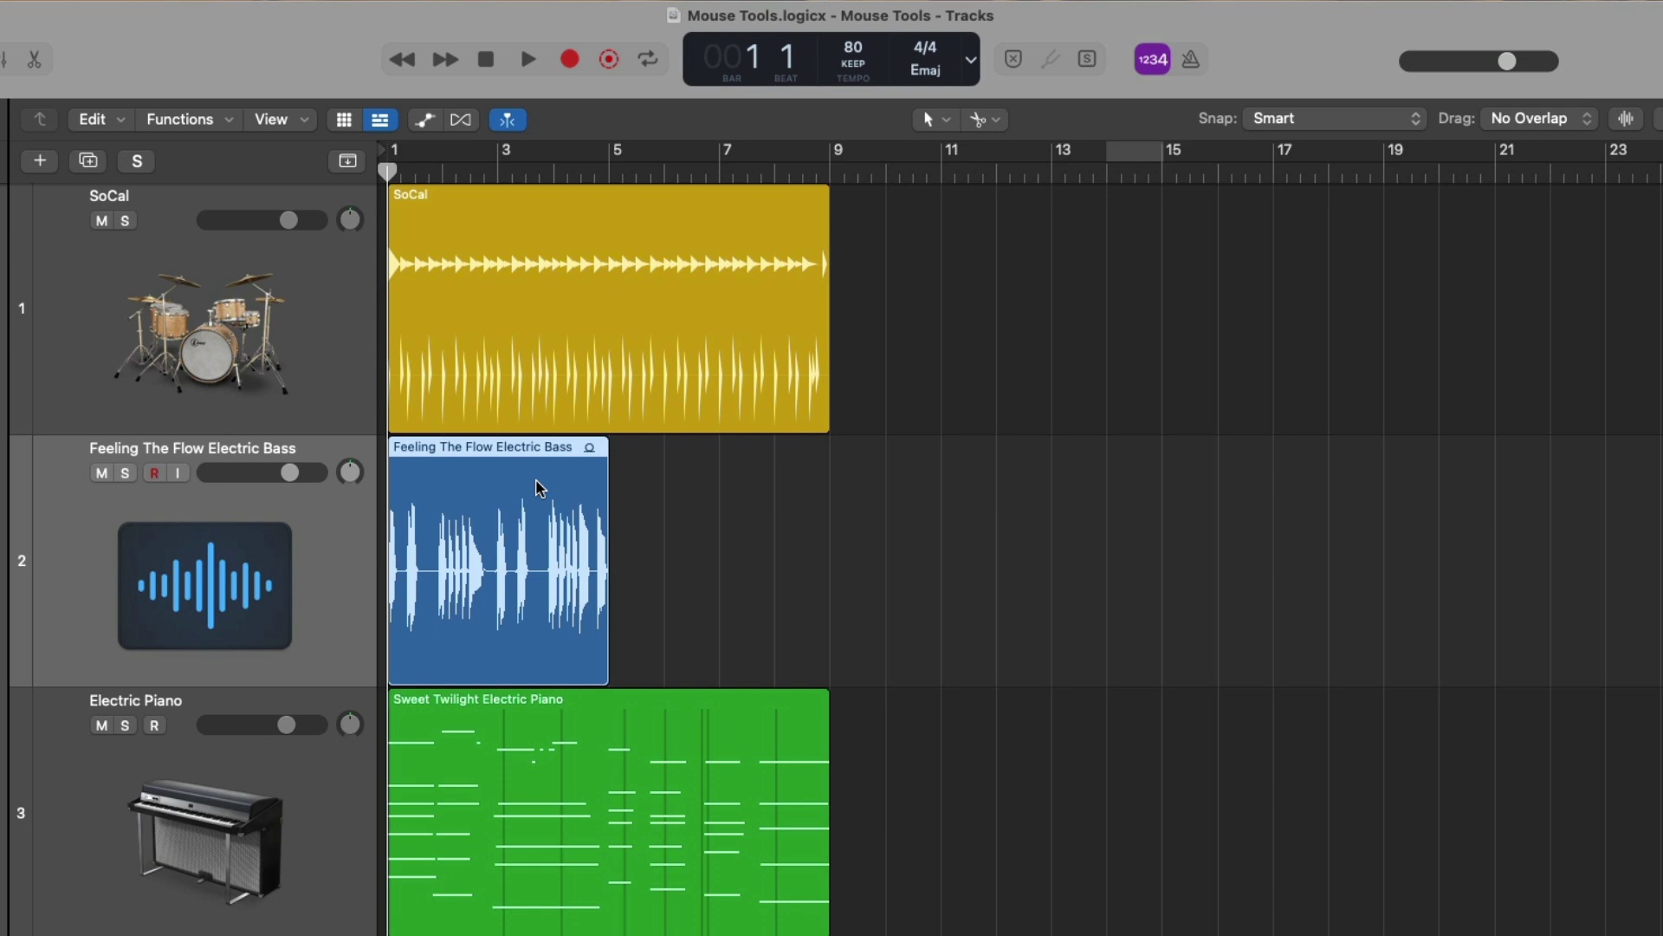
{"action": "left_click_drag", "start_coordinate": [512, 487], "coordinate": [943, 490]}
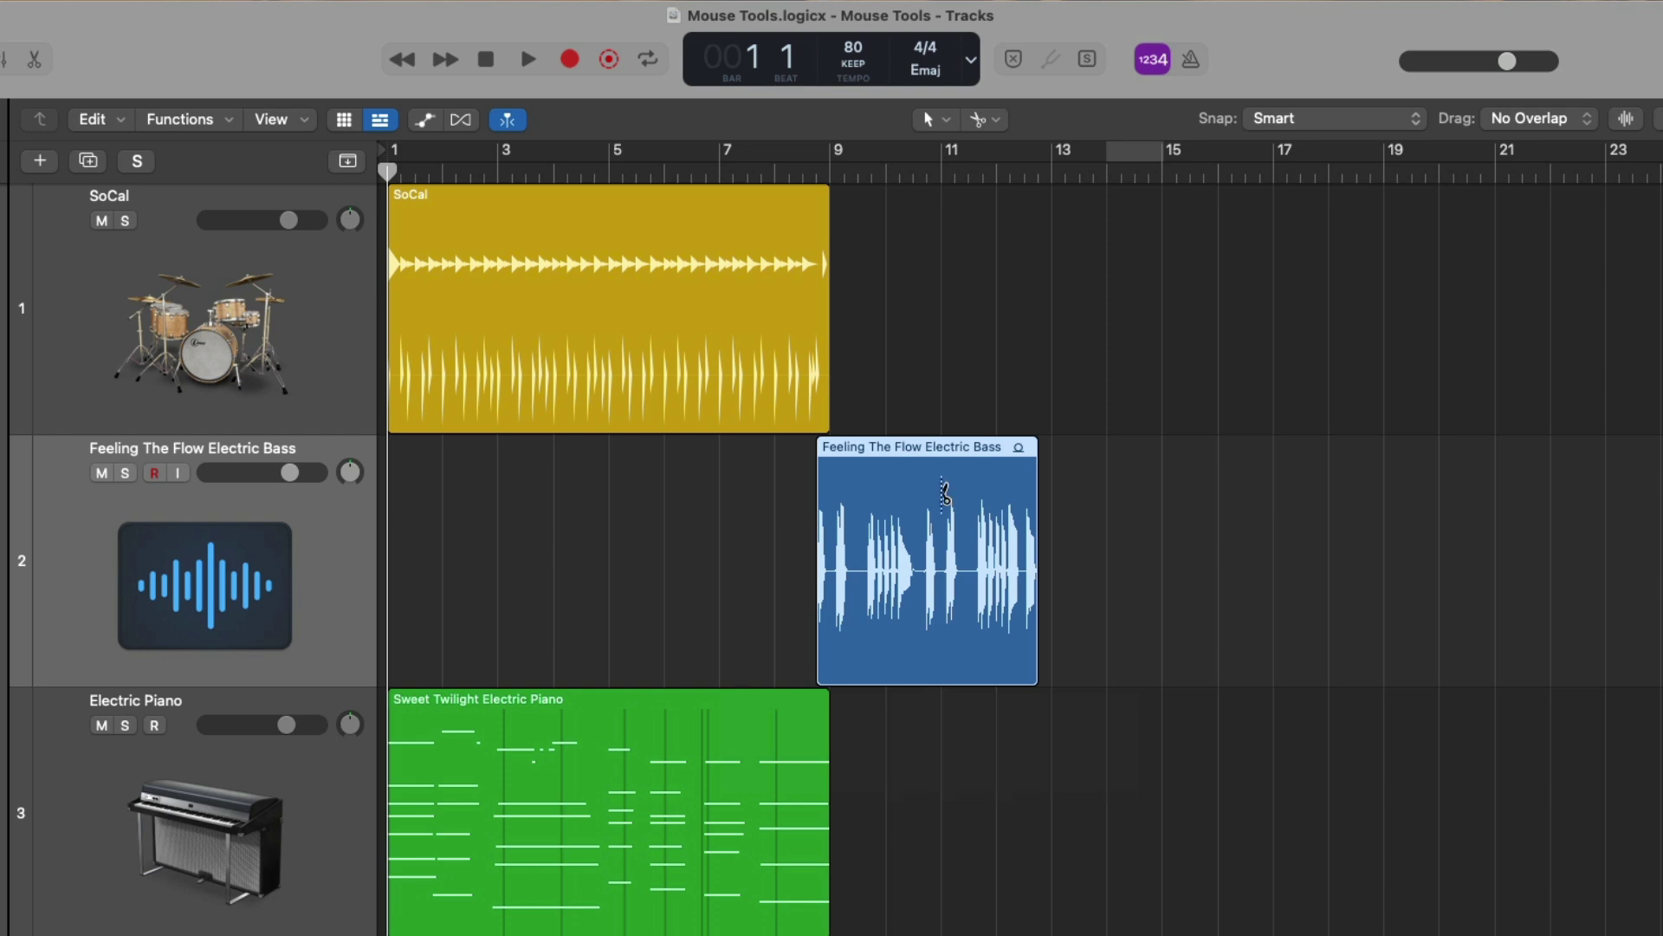
{"action": "left_click", "coordinate": [952, 606]}
{"action": "left_click", "coordinate": [932, 611]}
{"action": "left_click", "coordinate": [887, 609]}
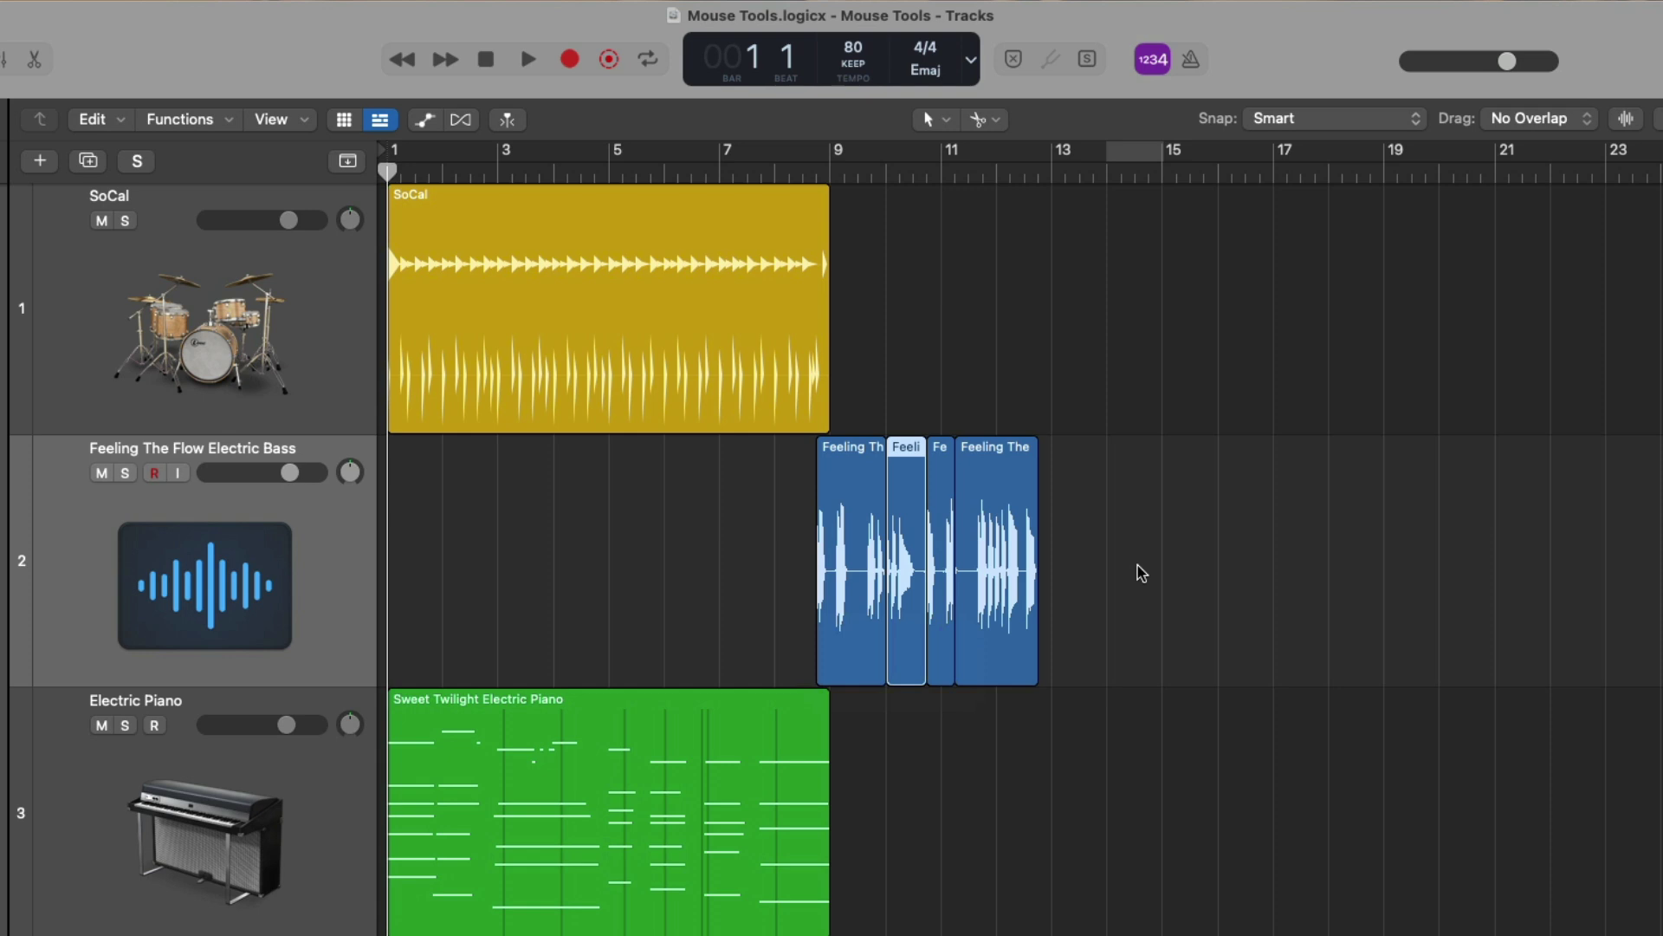
{"action": "key", "text": "super+z"}
{"action": "key", "text": "super+z"}
{"action": "key", "text": "super+z"}
{"action": "key", "text": "super+z"}
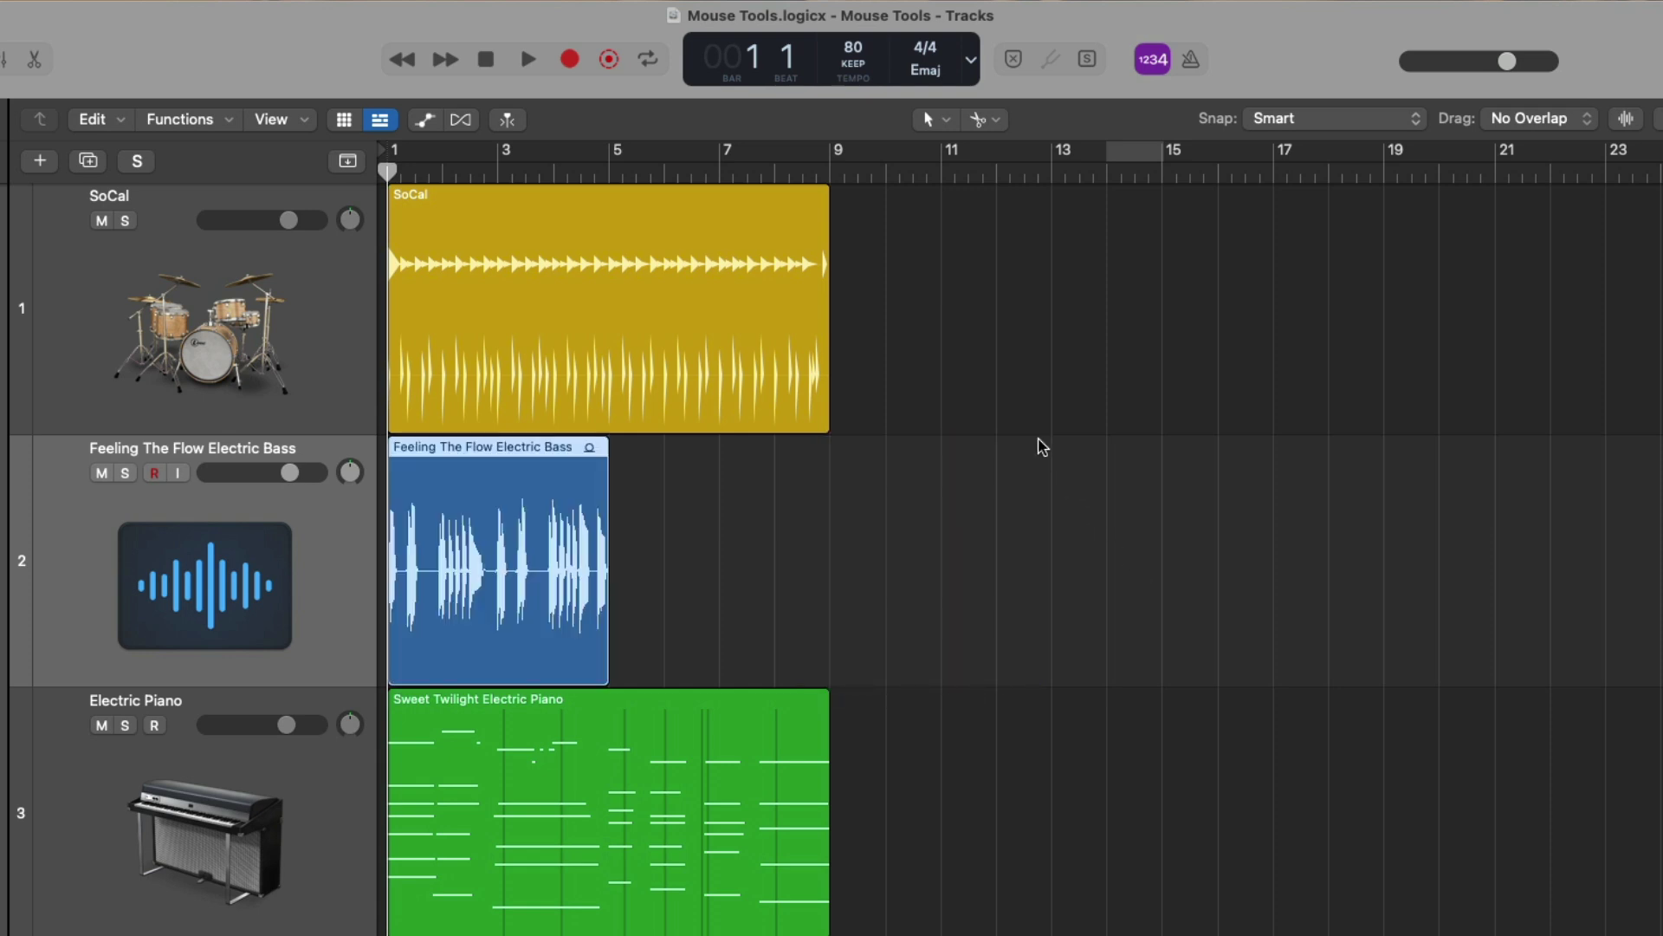
Step: Check the Left-click Tool list, then select the SoCal, bass and Sweet Twilight regions in turn
{"action": "left_click", "coordinate": [948, 121]}
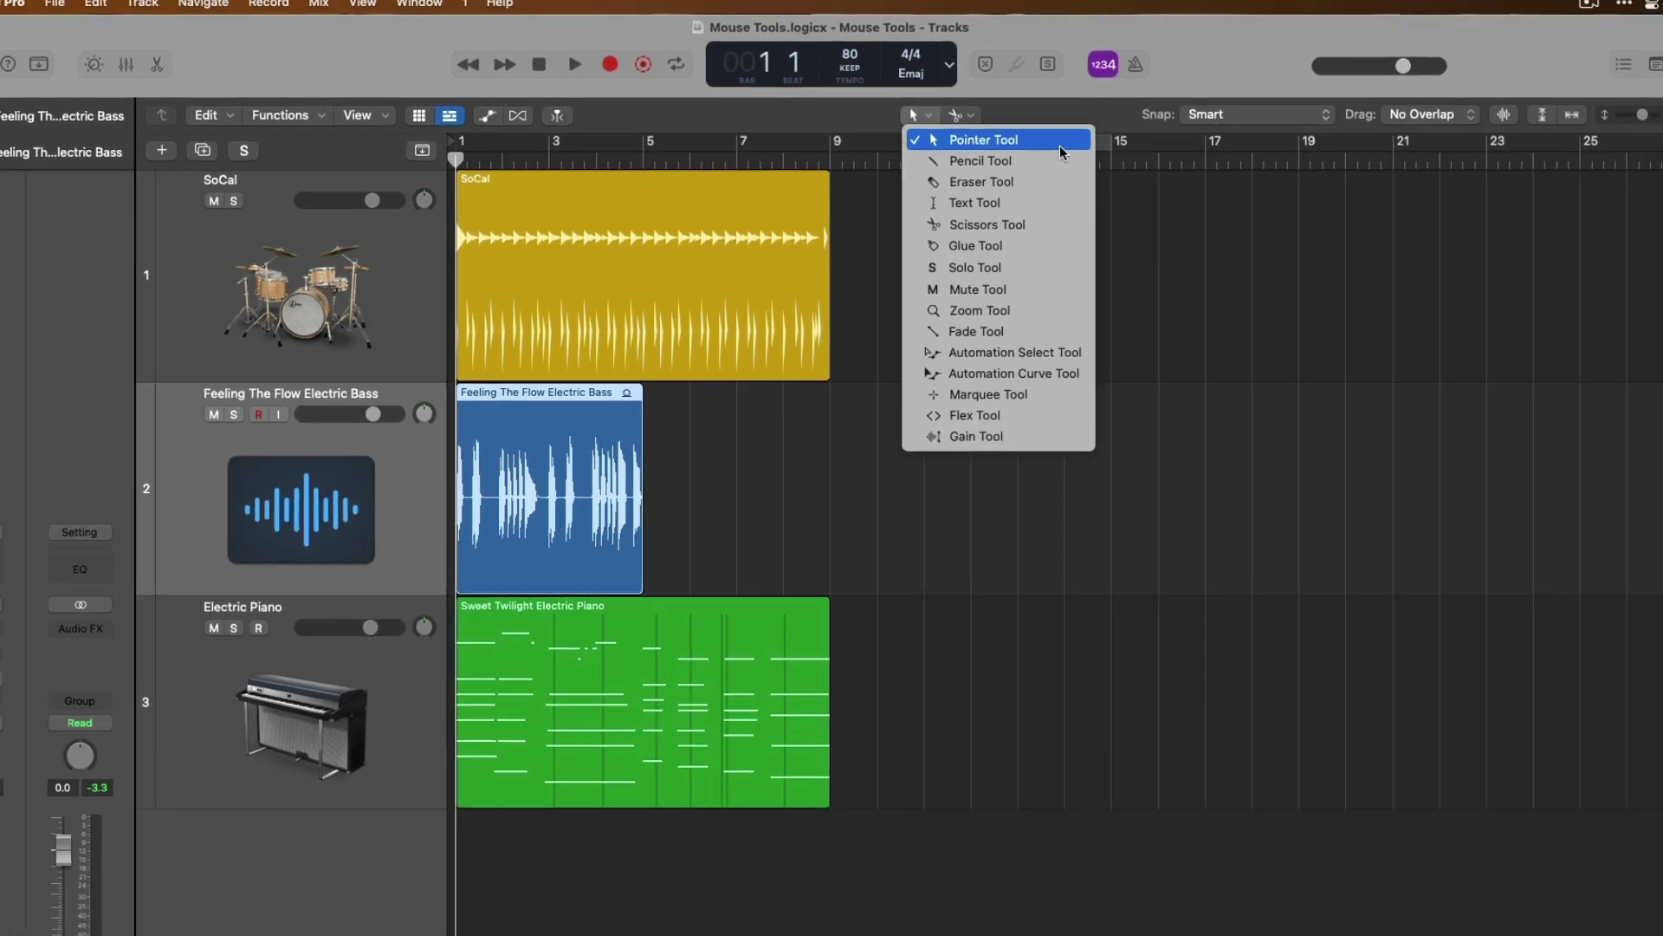
{"action": "left_click", "coordinate": [1139, 283]}
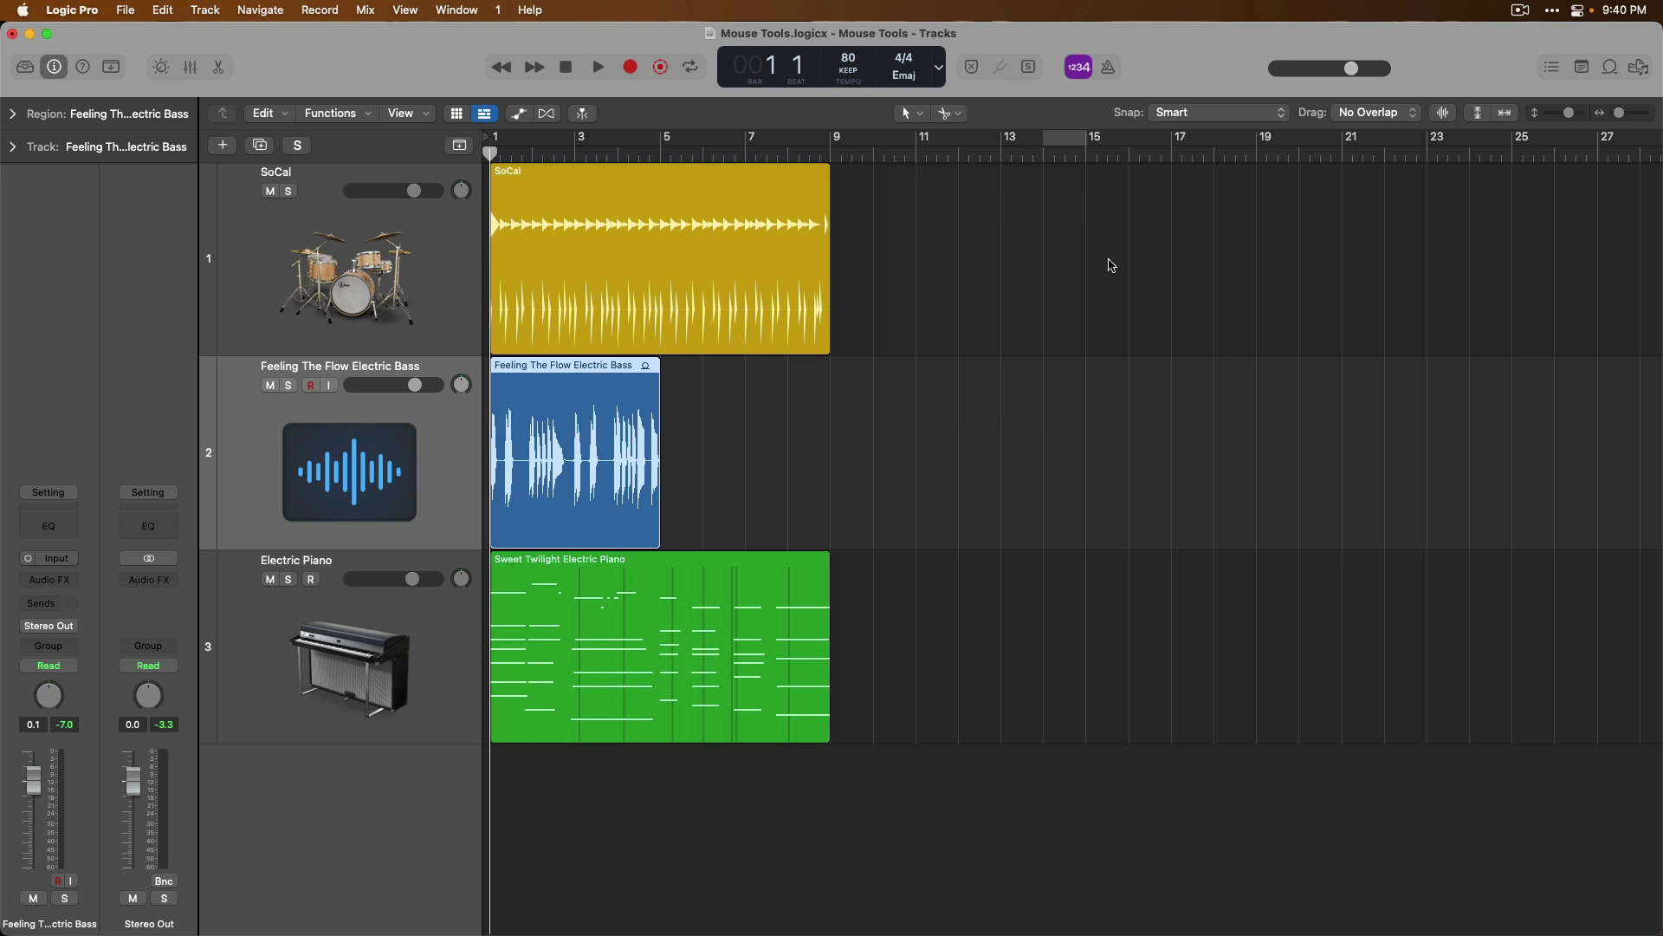
{"action": "left_click", "coordinate": [782, 187]}
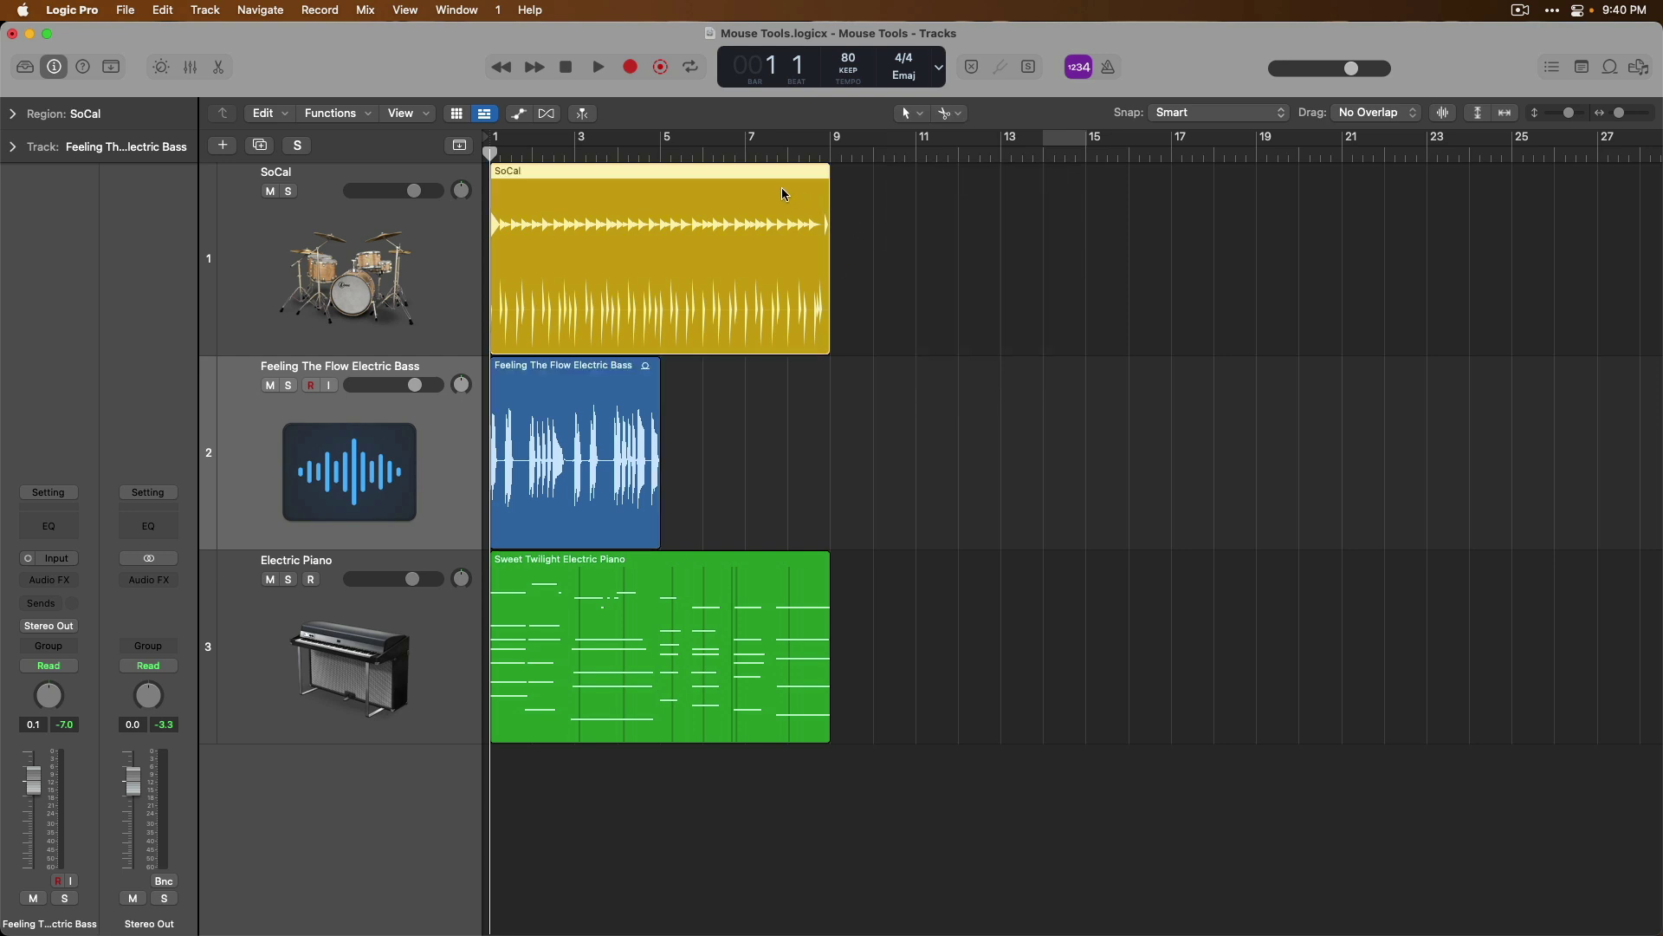
{"action": "left_click", "coordinate": [639, 382]}
{"action": "left_click", "coordinate": [738, 559]}
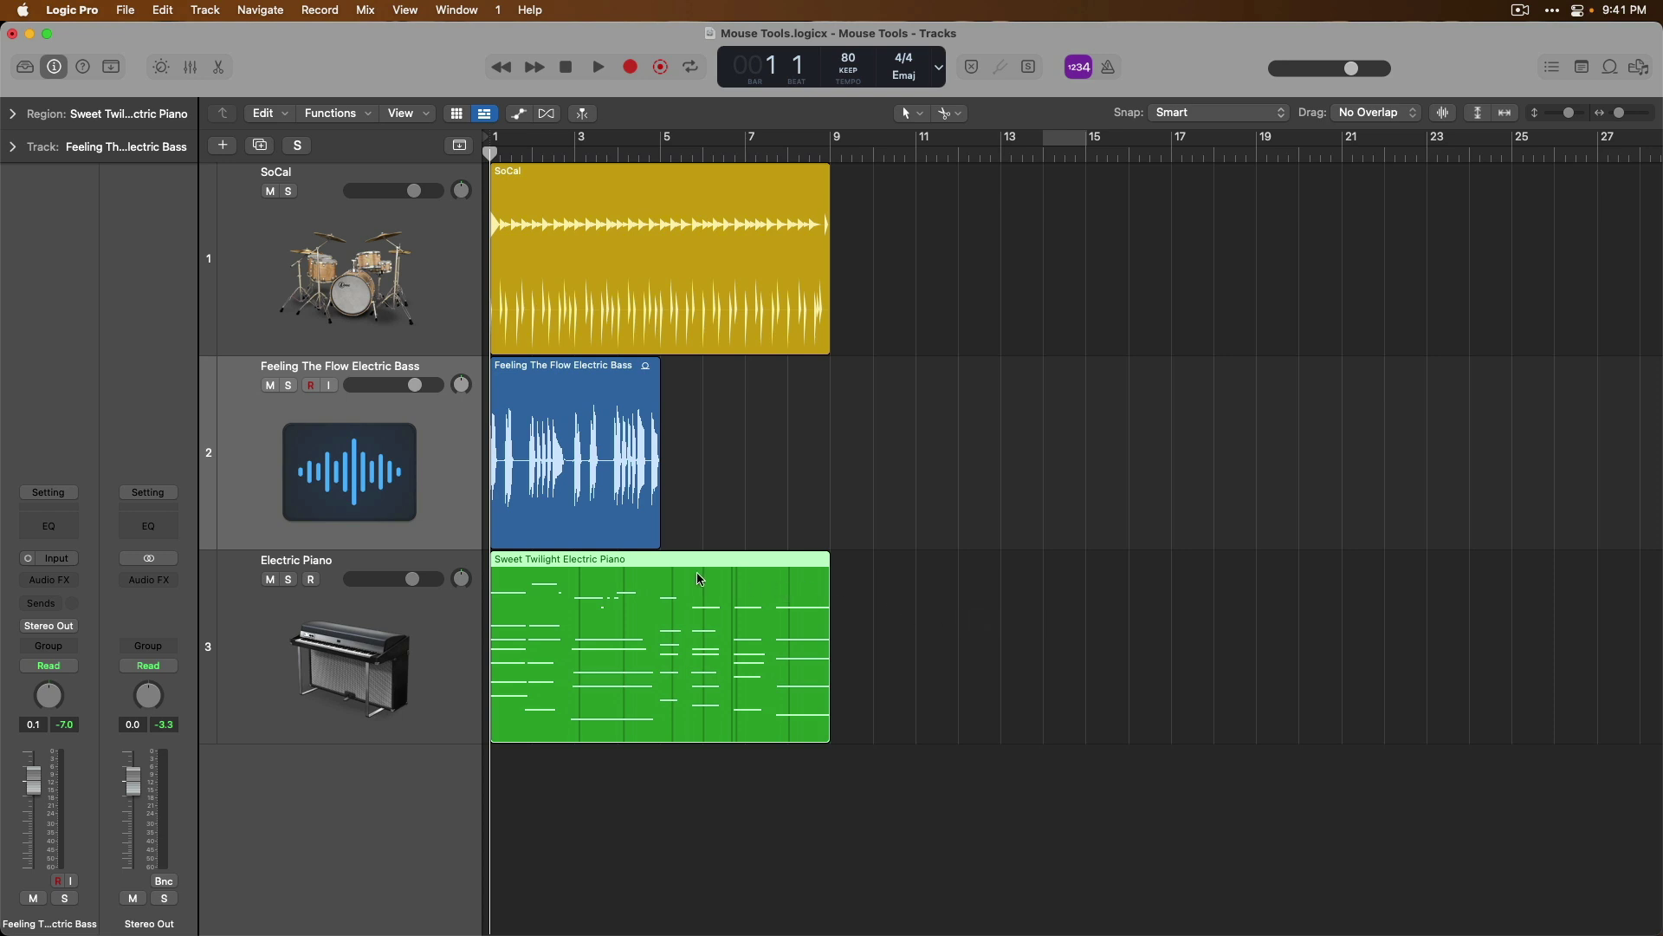
Step: Move the Sweet Twilight piano region to bar 14, undo its shift onto the bass track, and deselect
{"action": "left_click_drag", "start_coordinate": [694, 580], "coordinate": [1219, 582]}
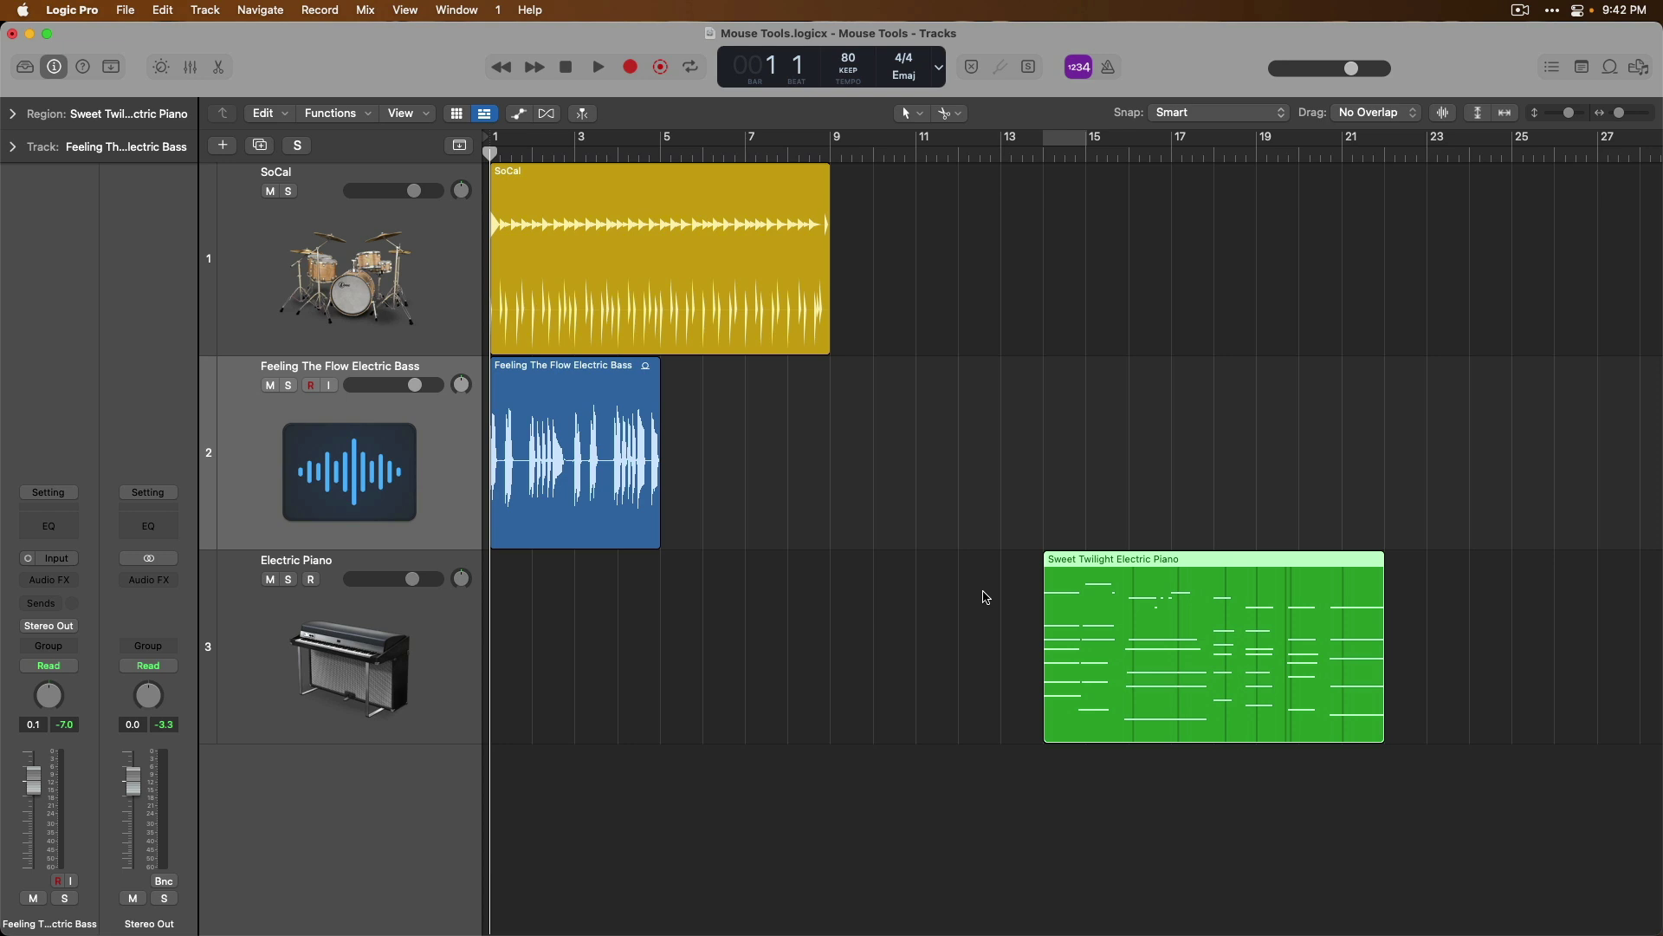
{"action": "left_click_drag", "start_coordinate": [1134, 601], "coordinate": [1140, 494]}
{"action": "key", "text": "super+z"}
{"action": "left_click", "coordinate": [1317, 249]}
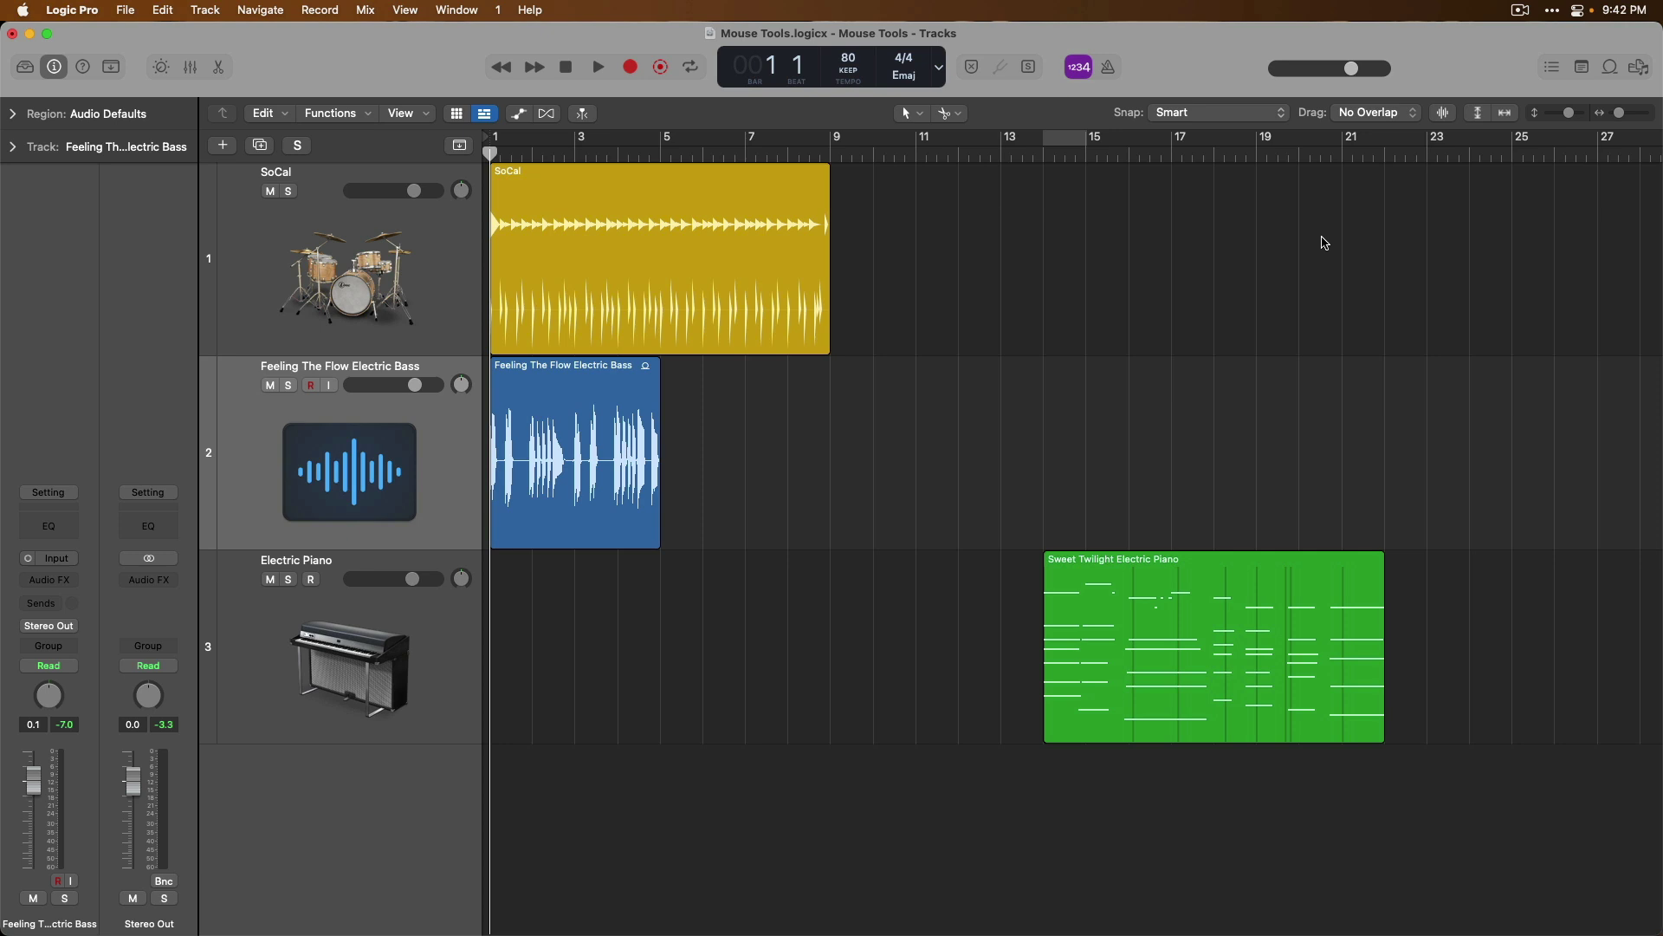
Step: Shift-select the electric piano, bass and SoCal regions, then drop SoCal from the selection
{"action": "left_click_drag", "start_coordinate": [1322, 238], "coordinate": [581, 641]}
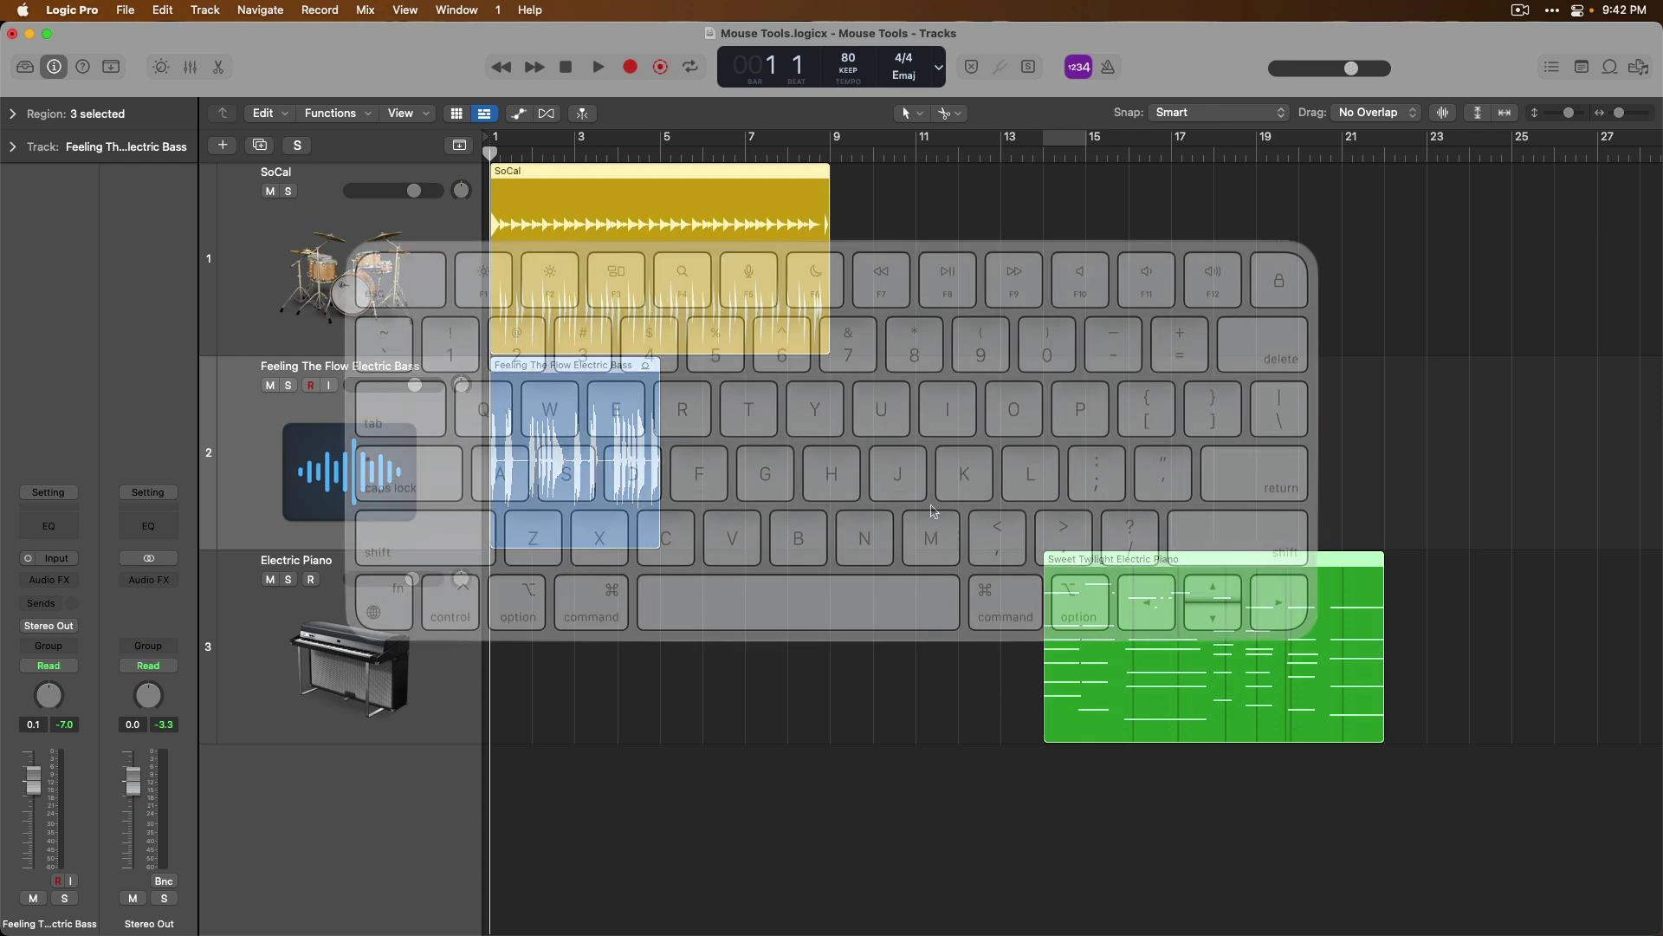
{"action": "left_click", "coordinate": [583, 646]}
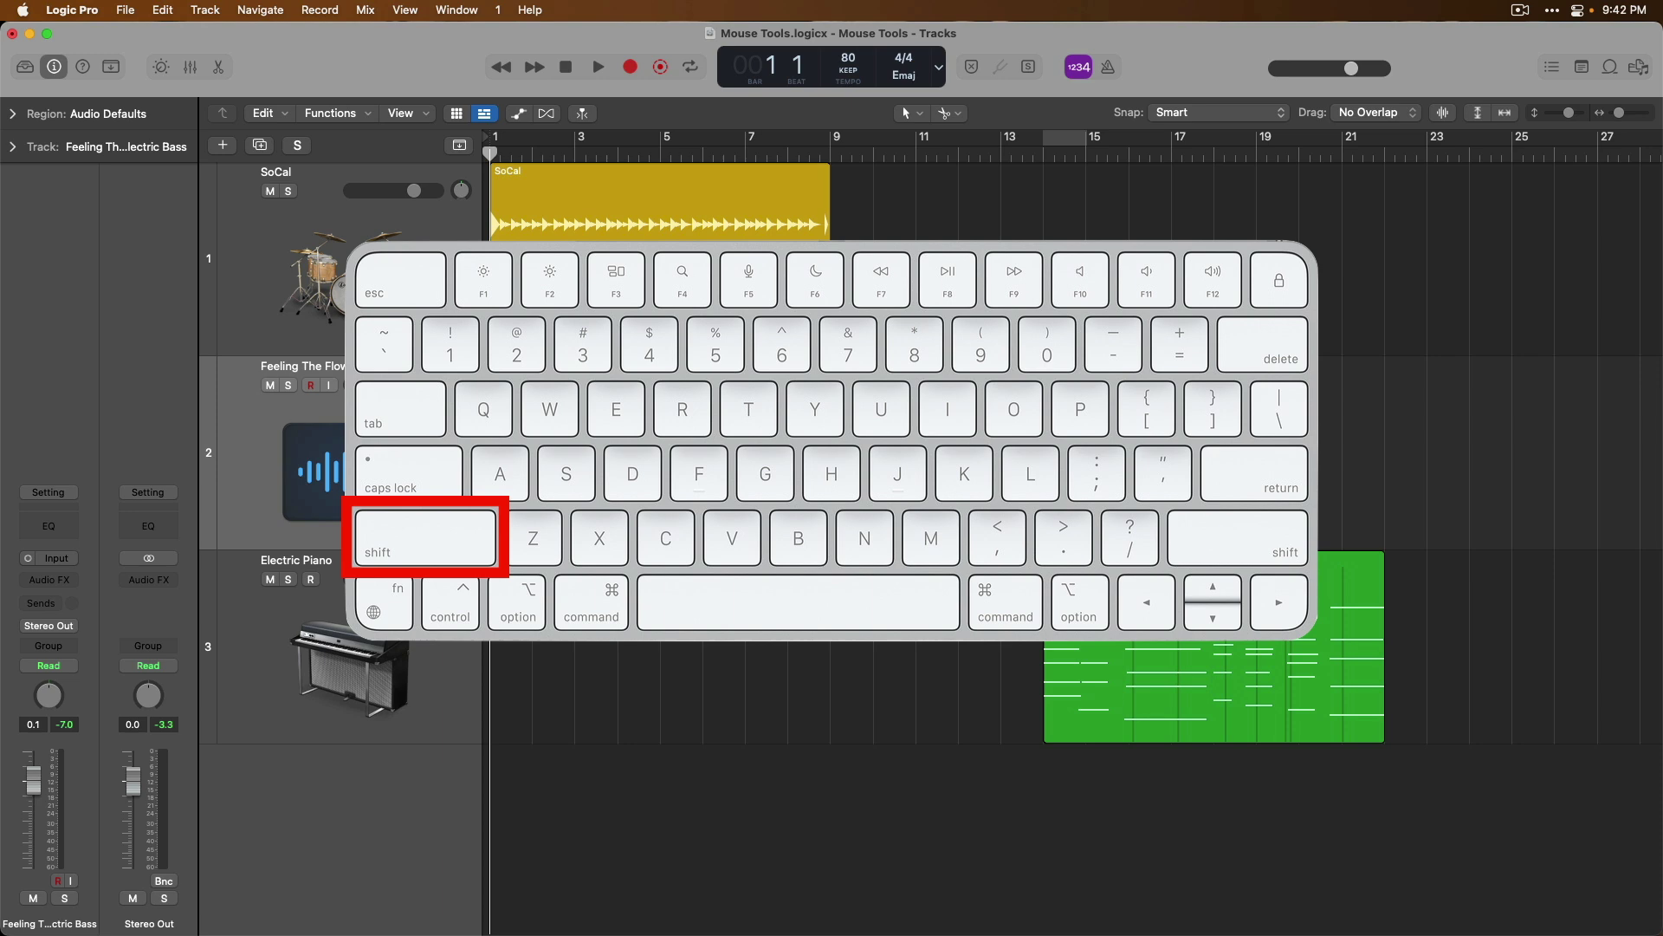
{"action": "left_click", "coordinate": [1142, 568], "text": "shift"}
{"action": "left_click", "coordinate": [650, 409], "text": "shift"}
{"action": "left_click", "coordinate": [679, 201], "text": "shift"}
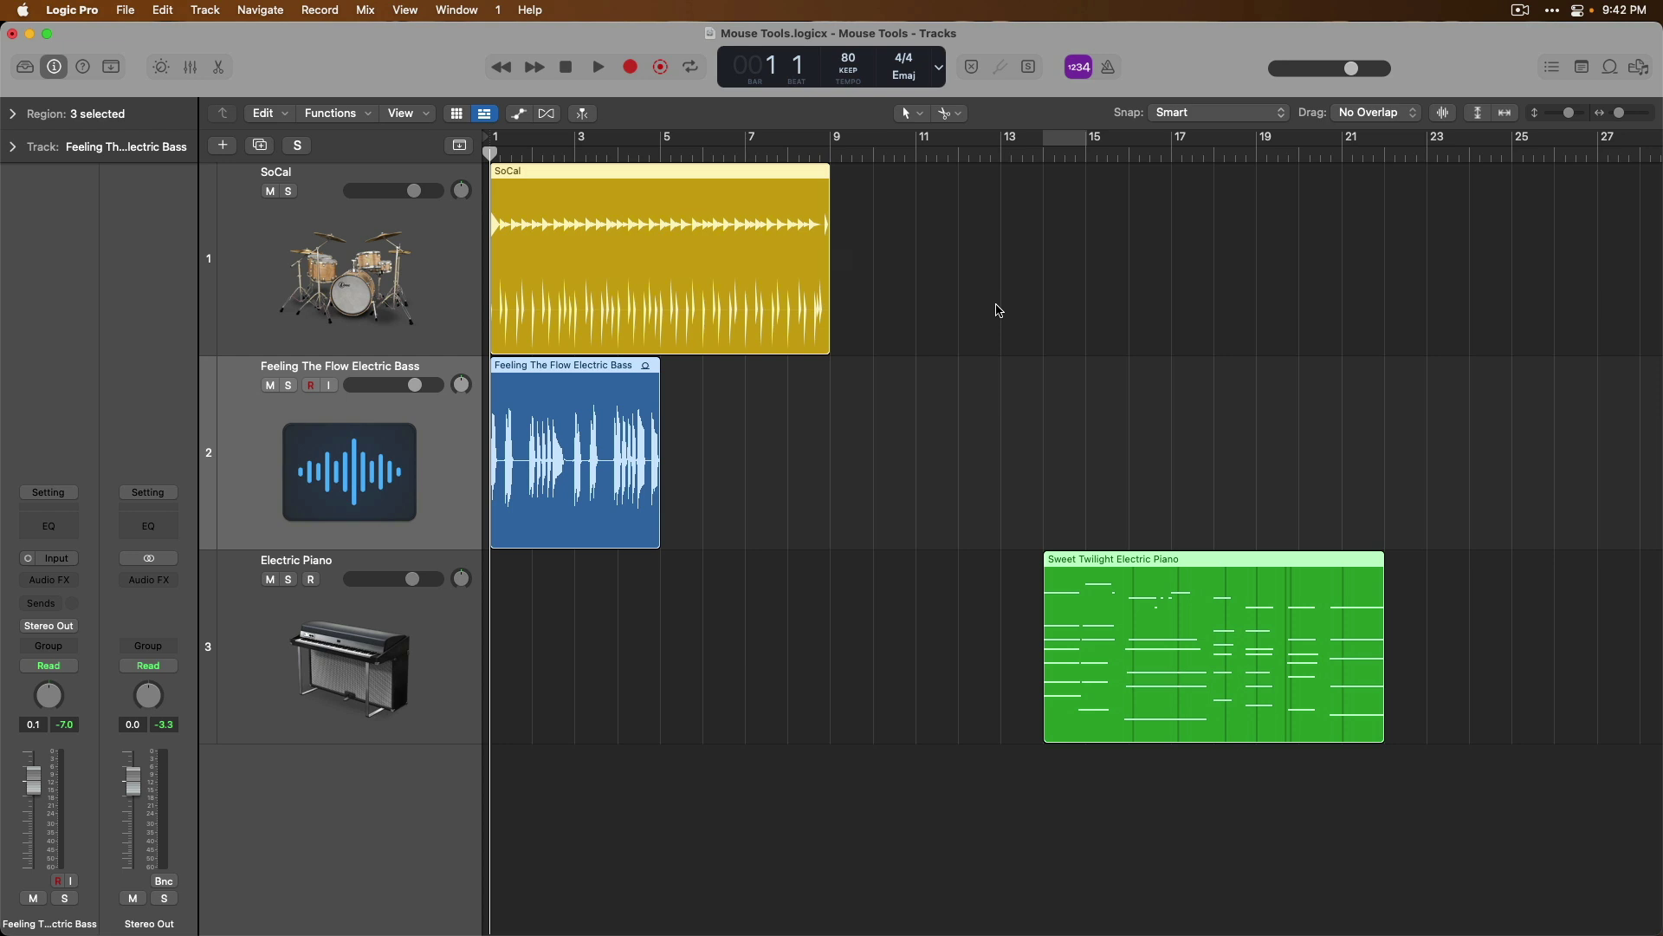
{"action": "left_click", "coordinate": [703, 210], "text": "shift"}
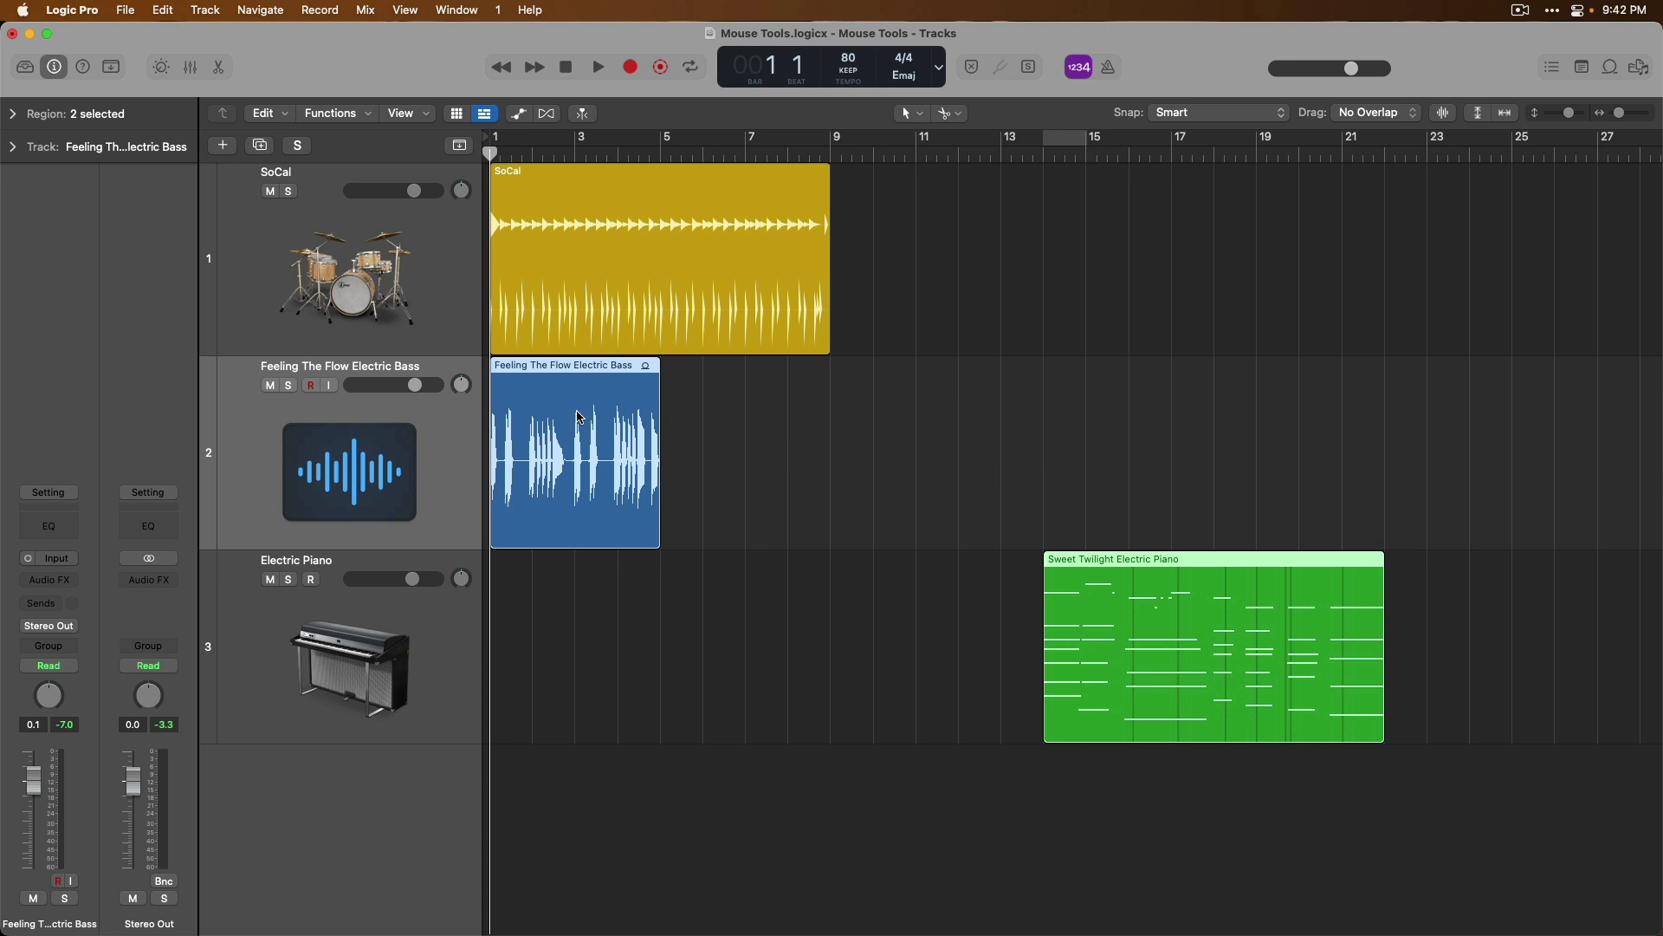
Step: Move bass and piano regions to bars 8 and 21, and Option-drag copies to bars 17 and 30
{"action": "left_click_drag", "start_coordinate": [579, 417], "coordinate": [869, 416]}
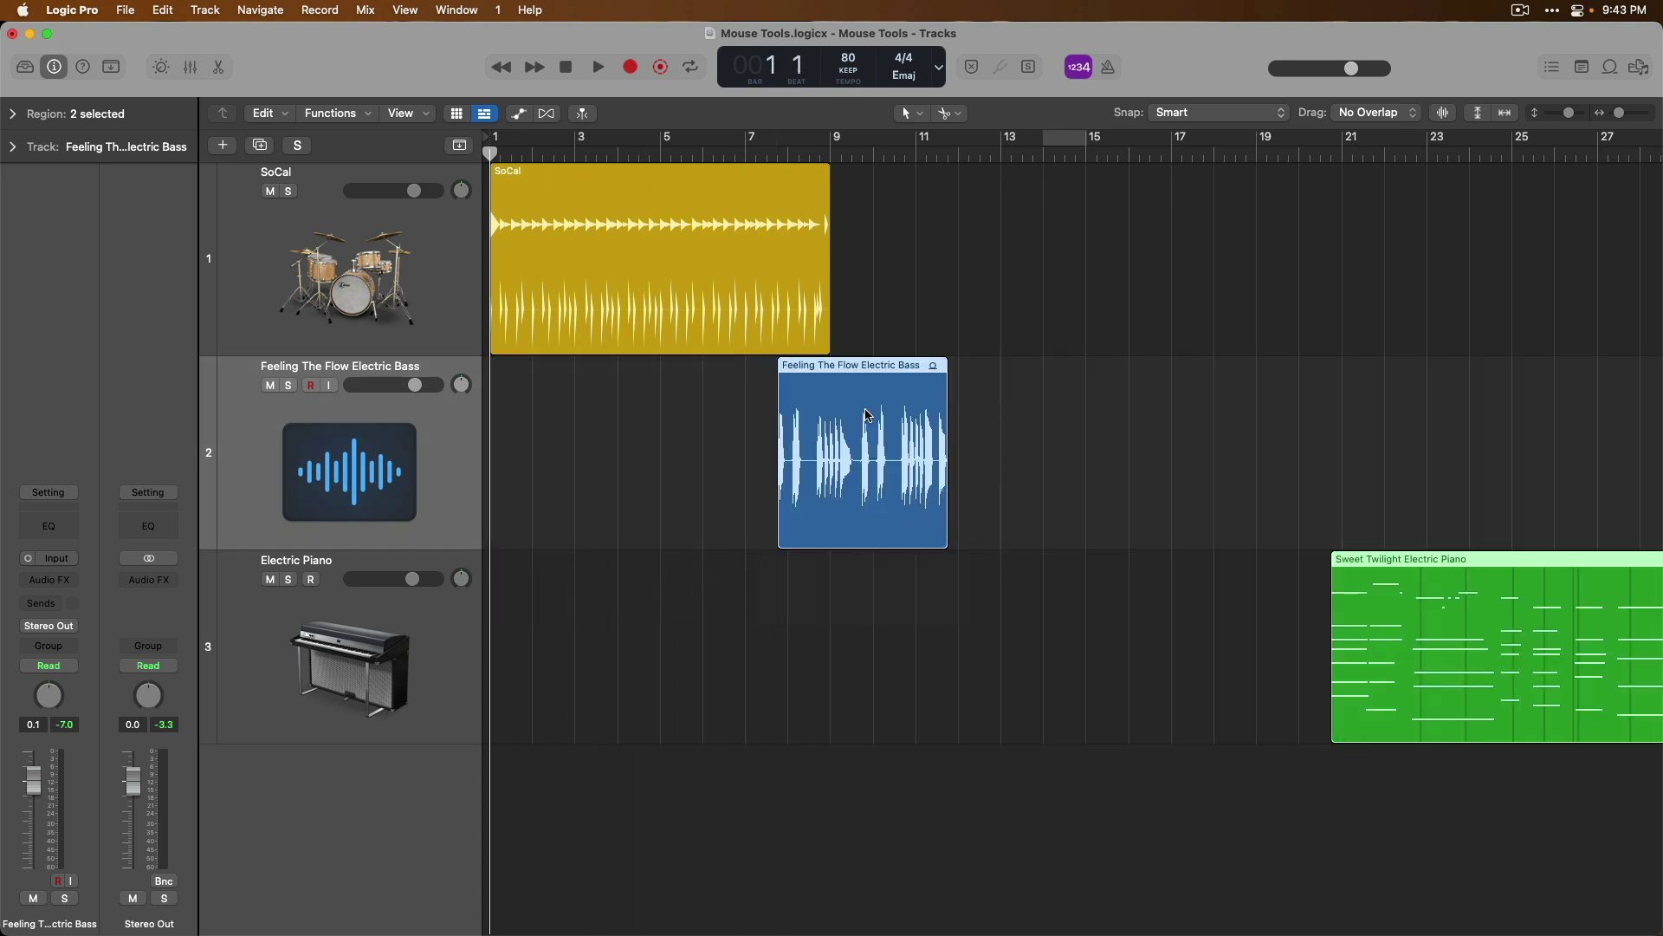
{"action": "key", "text": "super+Left"}
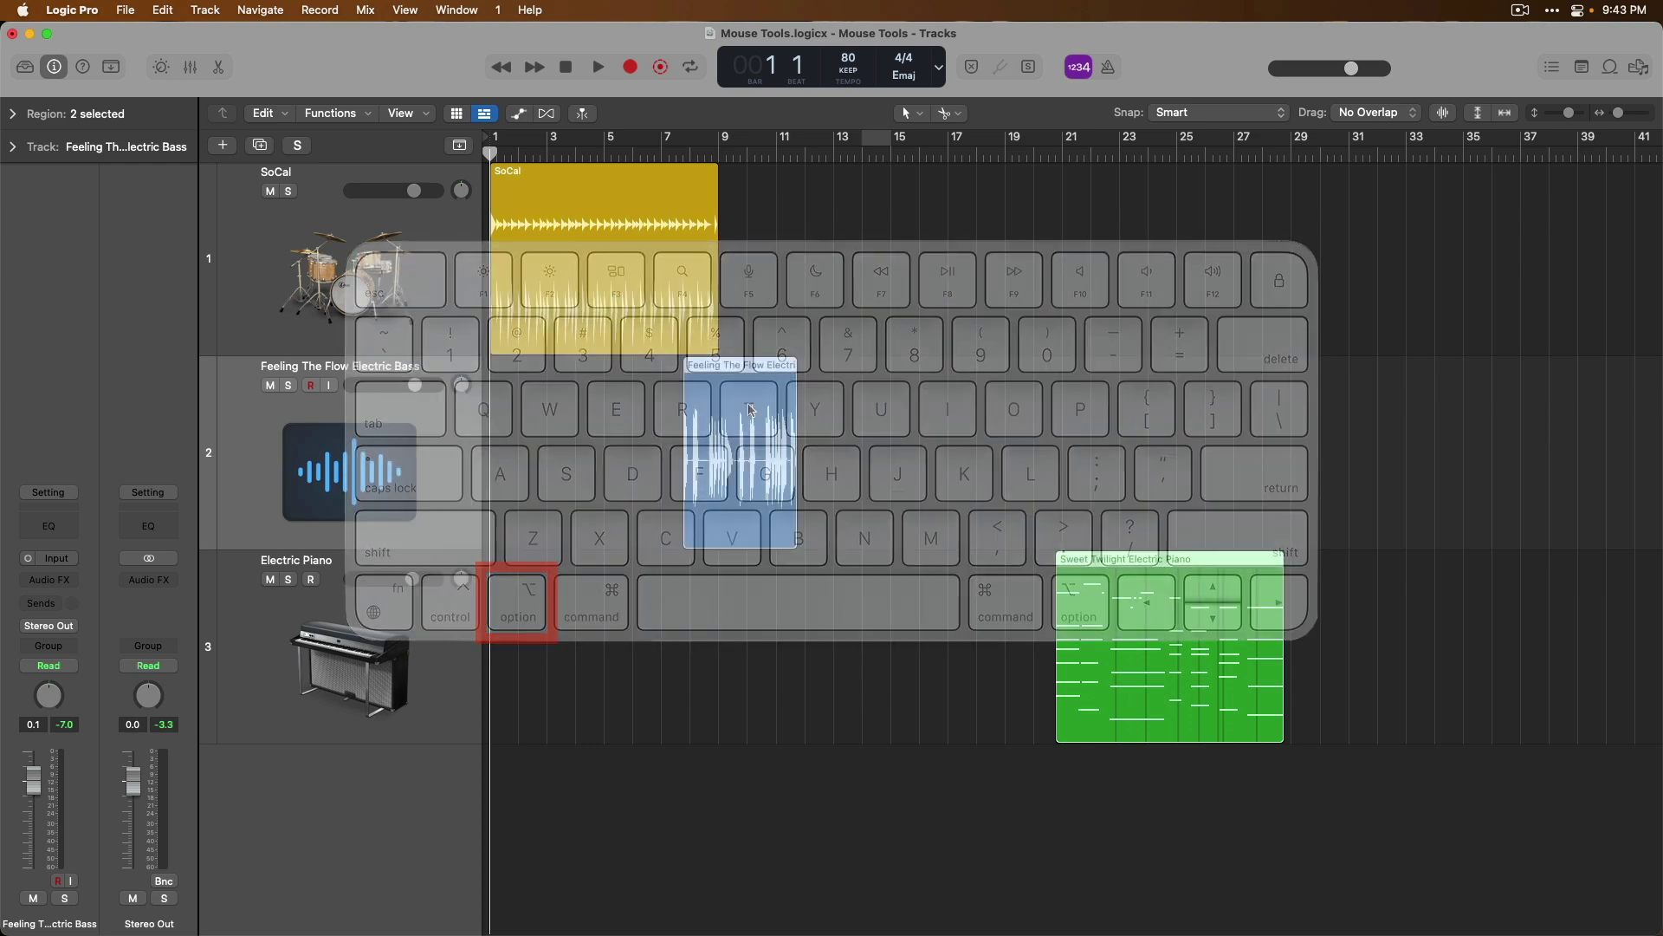
{"action": "left_click_drag", "start_coordinate": [738, 407], "coordinate": [1005, 404]}
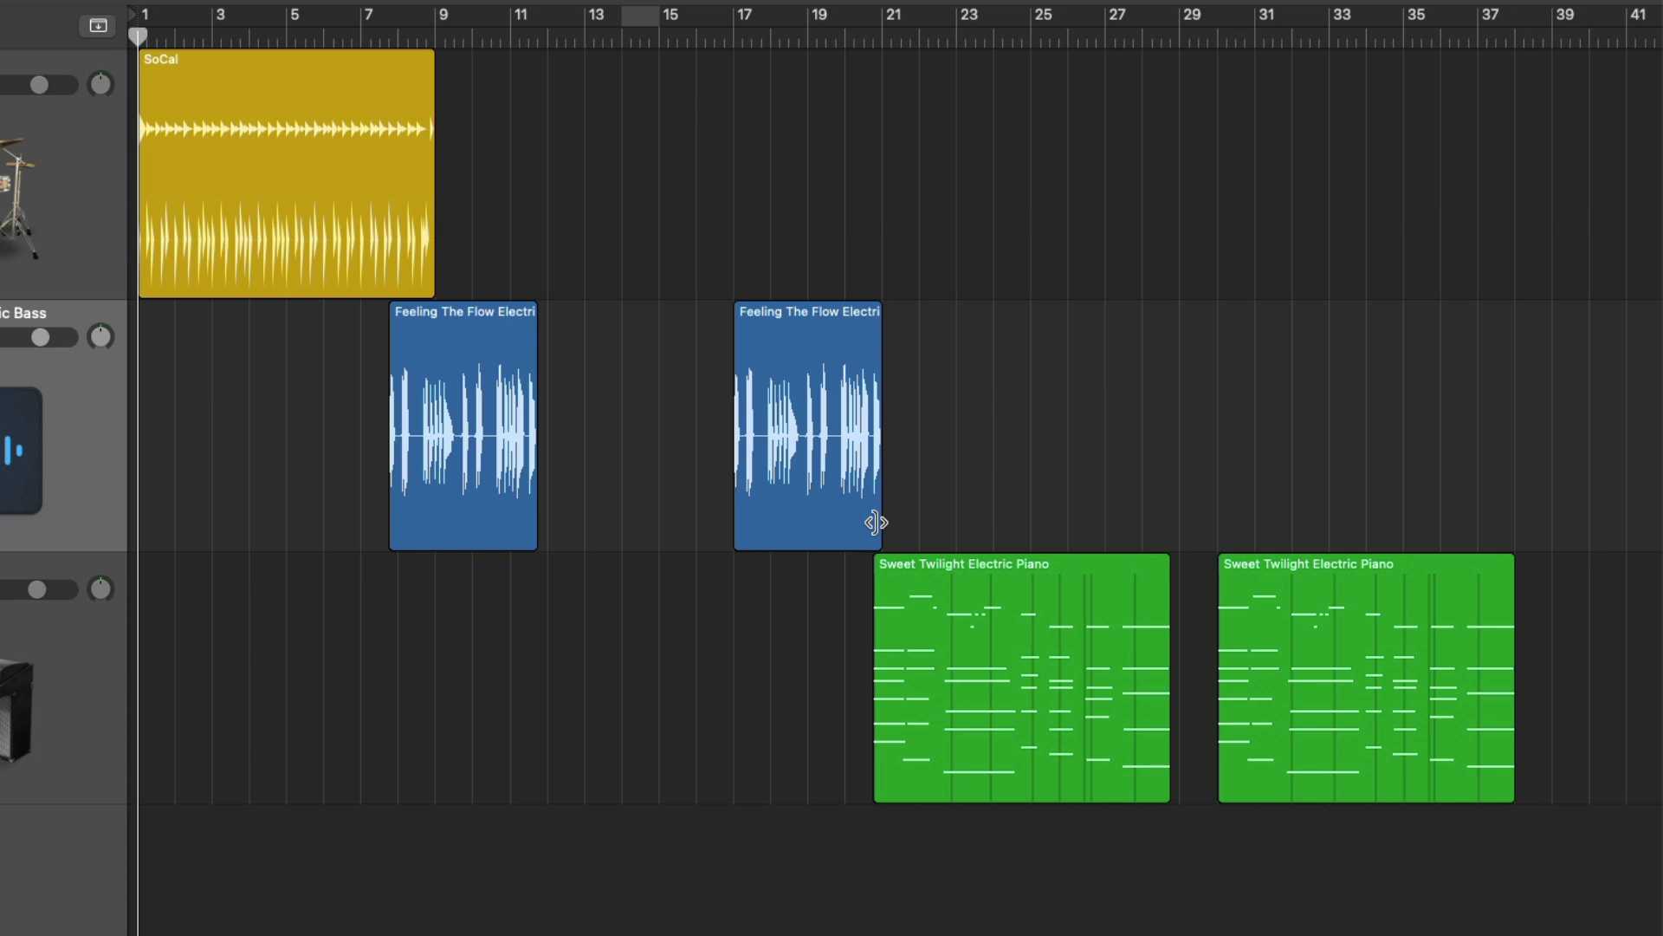
Step: Trim the second bass region to end at bar 19 and play from bar 17 to check
{"action": "left_click_drag", "start_coordinate": [875, 523], "coordinate": [812, 528]}
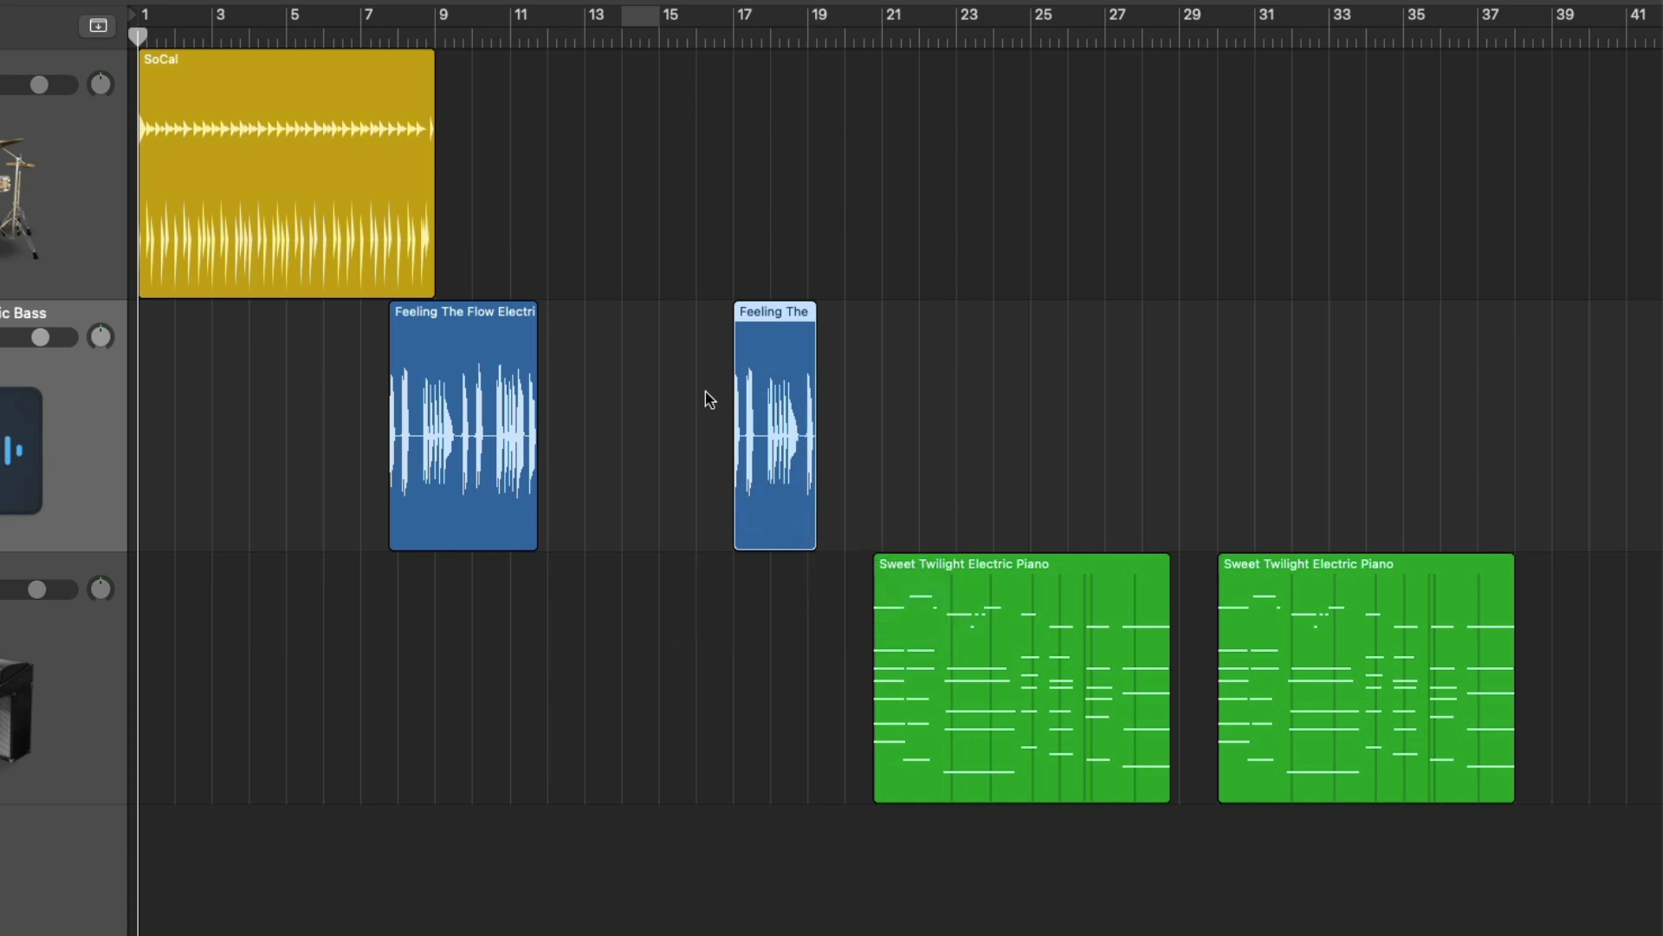
{"action": "left_click", "coordinate": [725, 27]}
{"action": "key", "text": "space"}
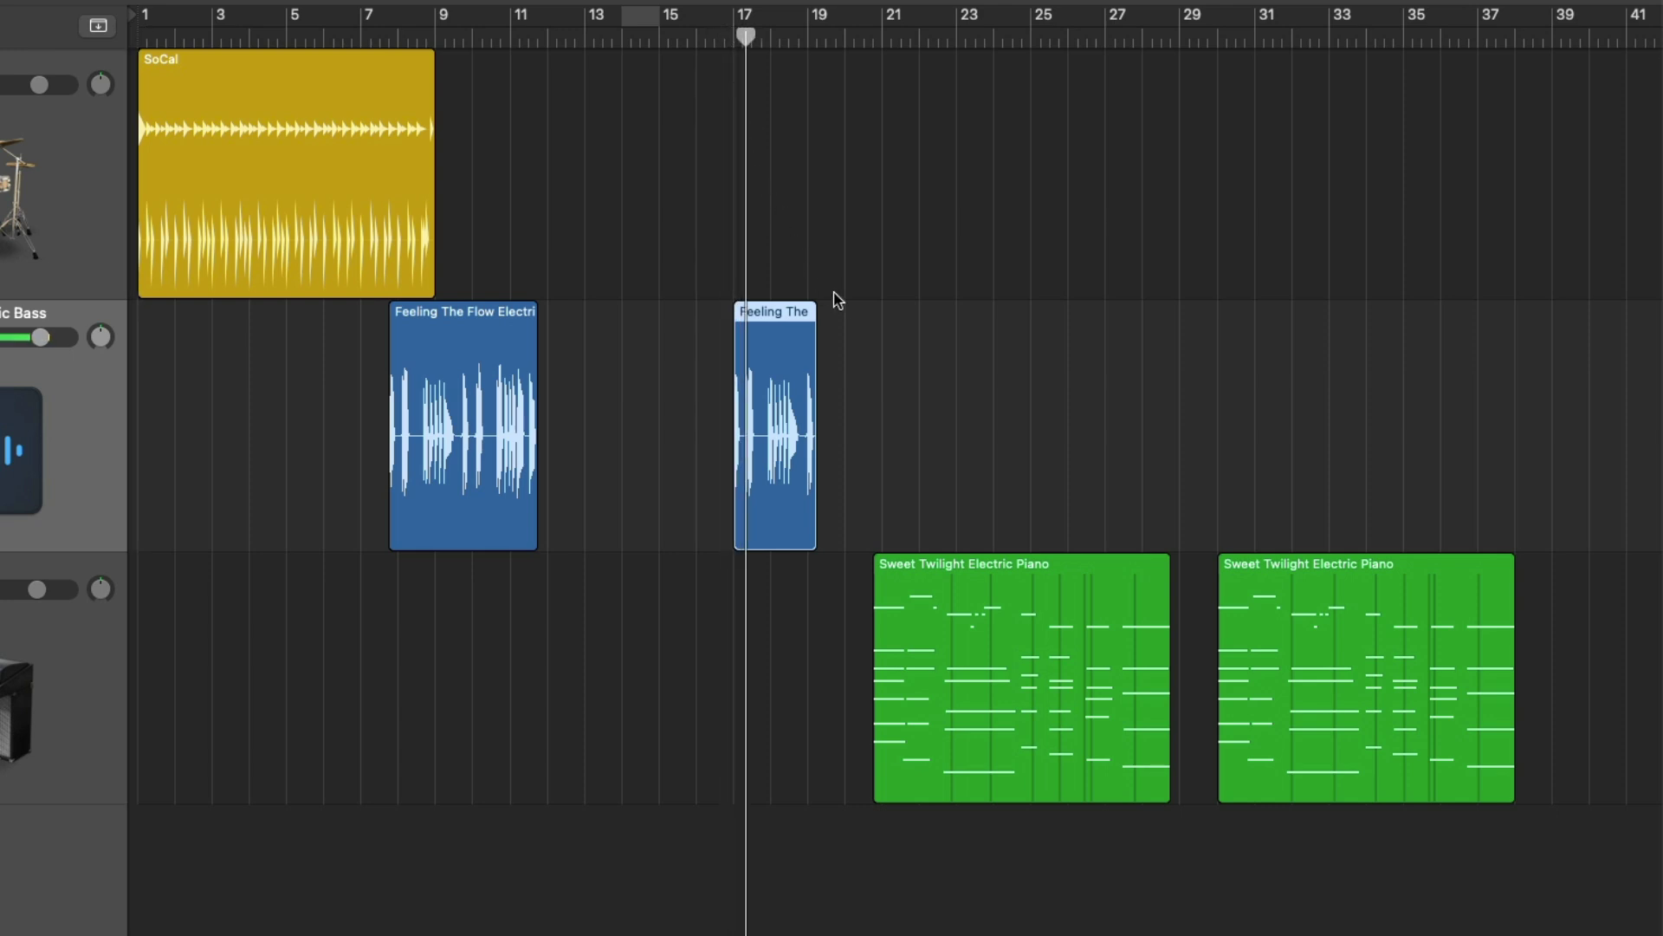
{"action": "left_click", "coordinate": [877, 346]}
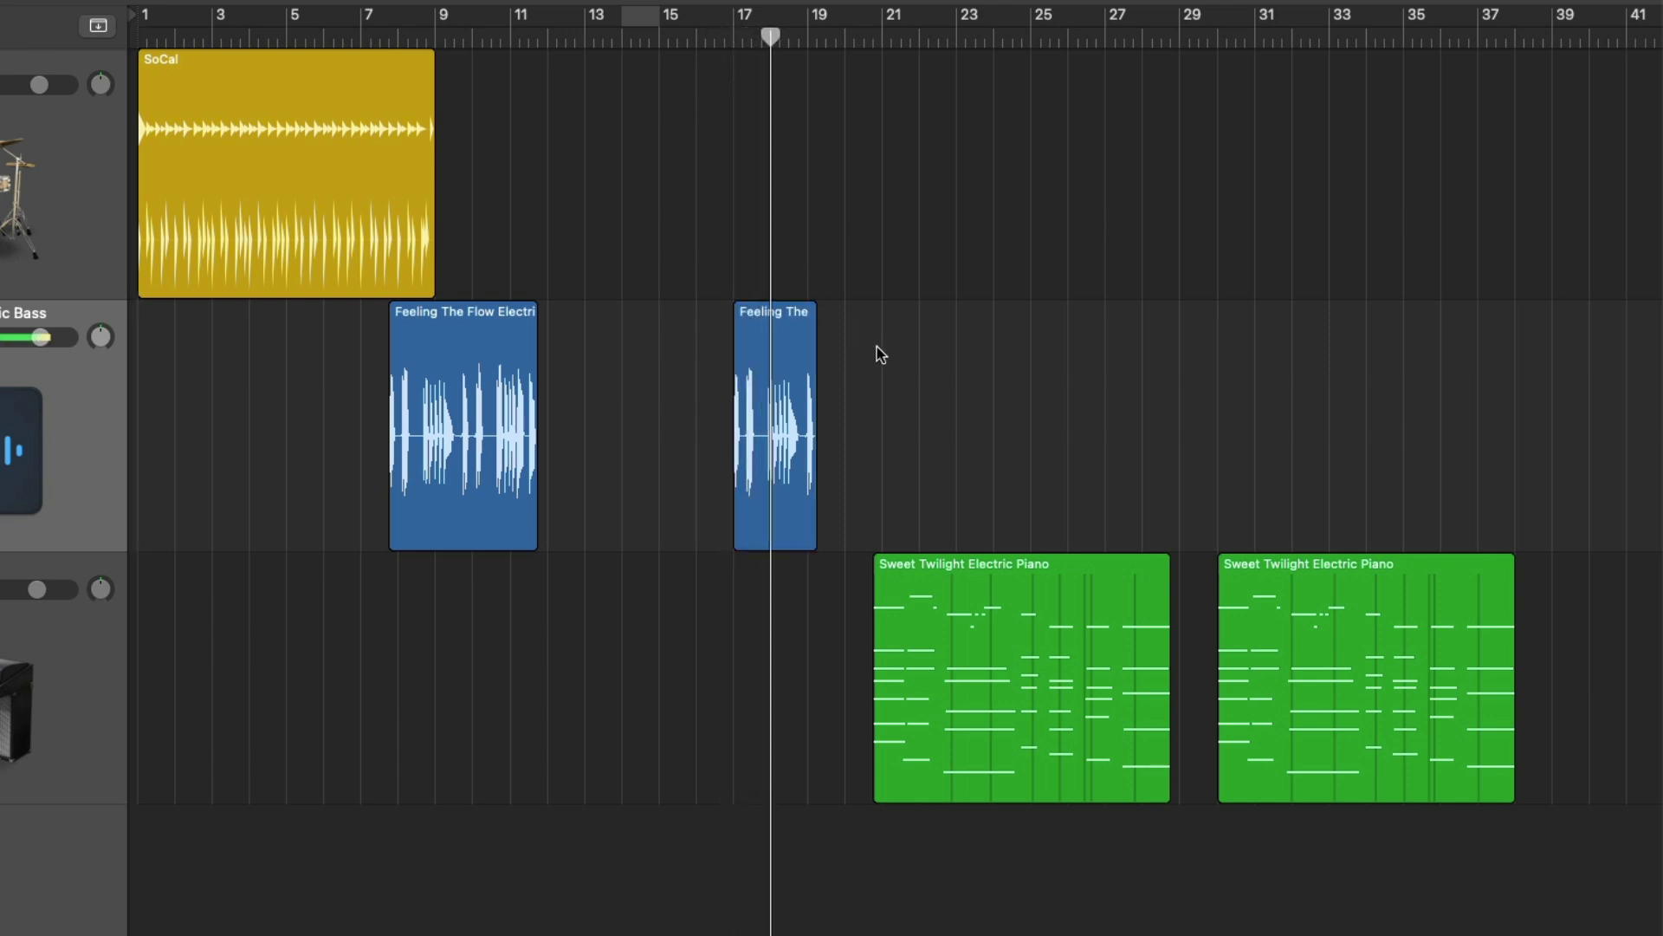
Step: Trim the second bass region slightly shorter and trim the start of the first piano region
{"action": "key", "text": "t"}
{"action": "key", "text": "i"}
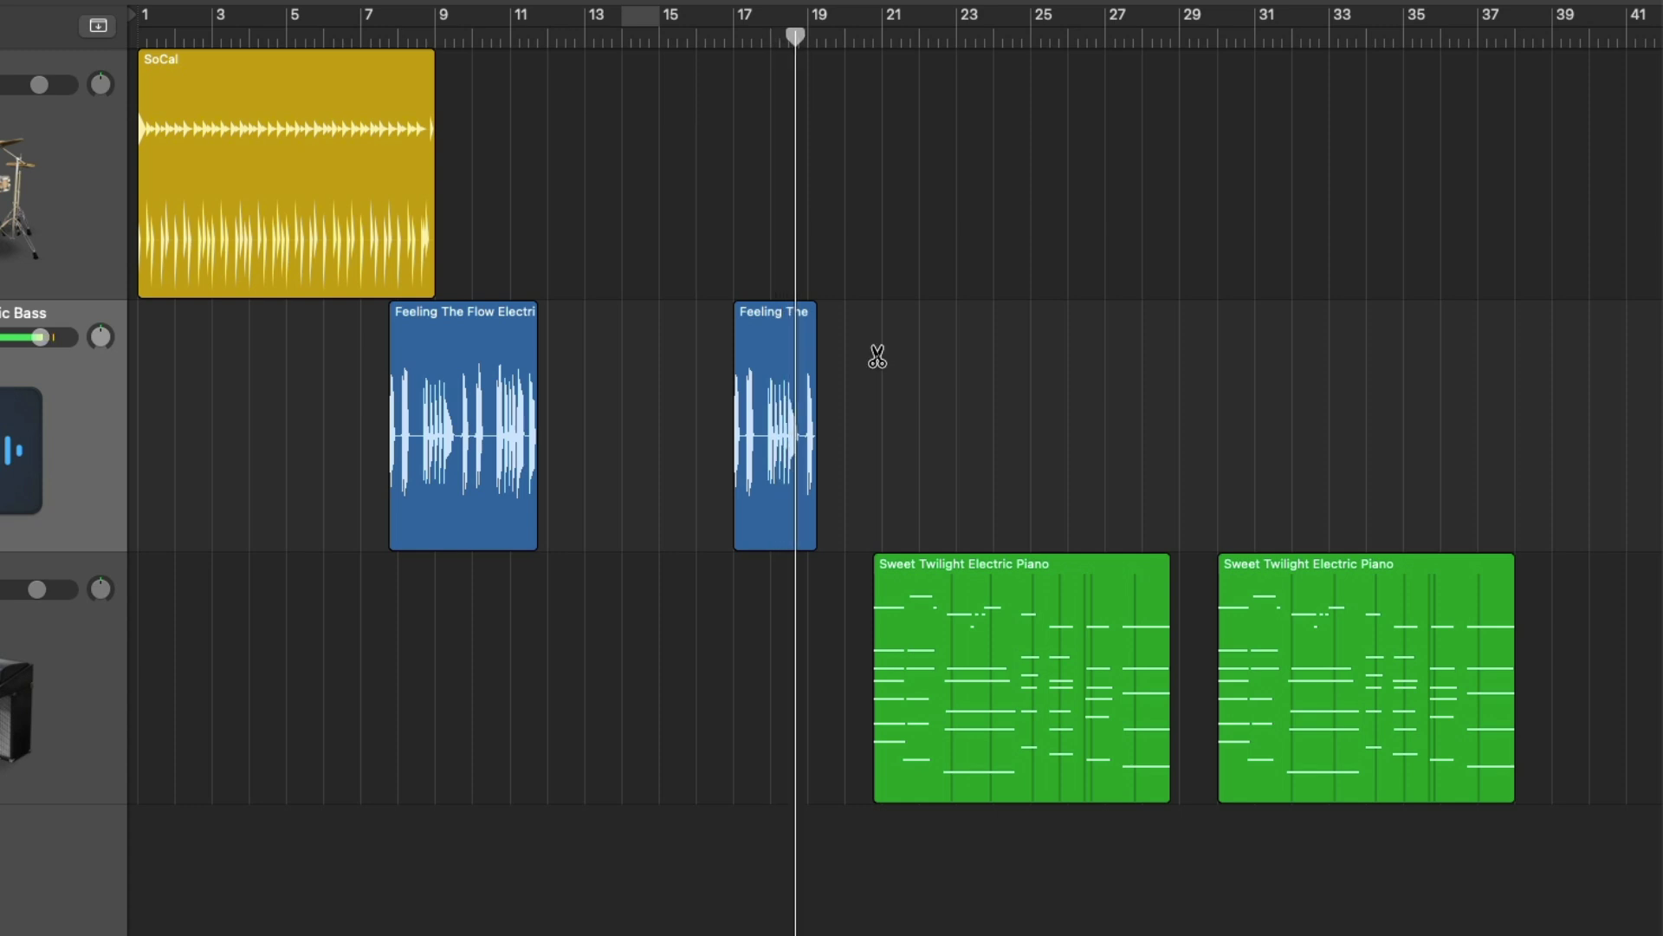
{"action": "key", "text": "t"}
{"action": "key", "text": "t"}
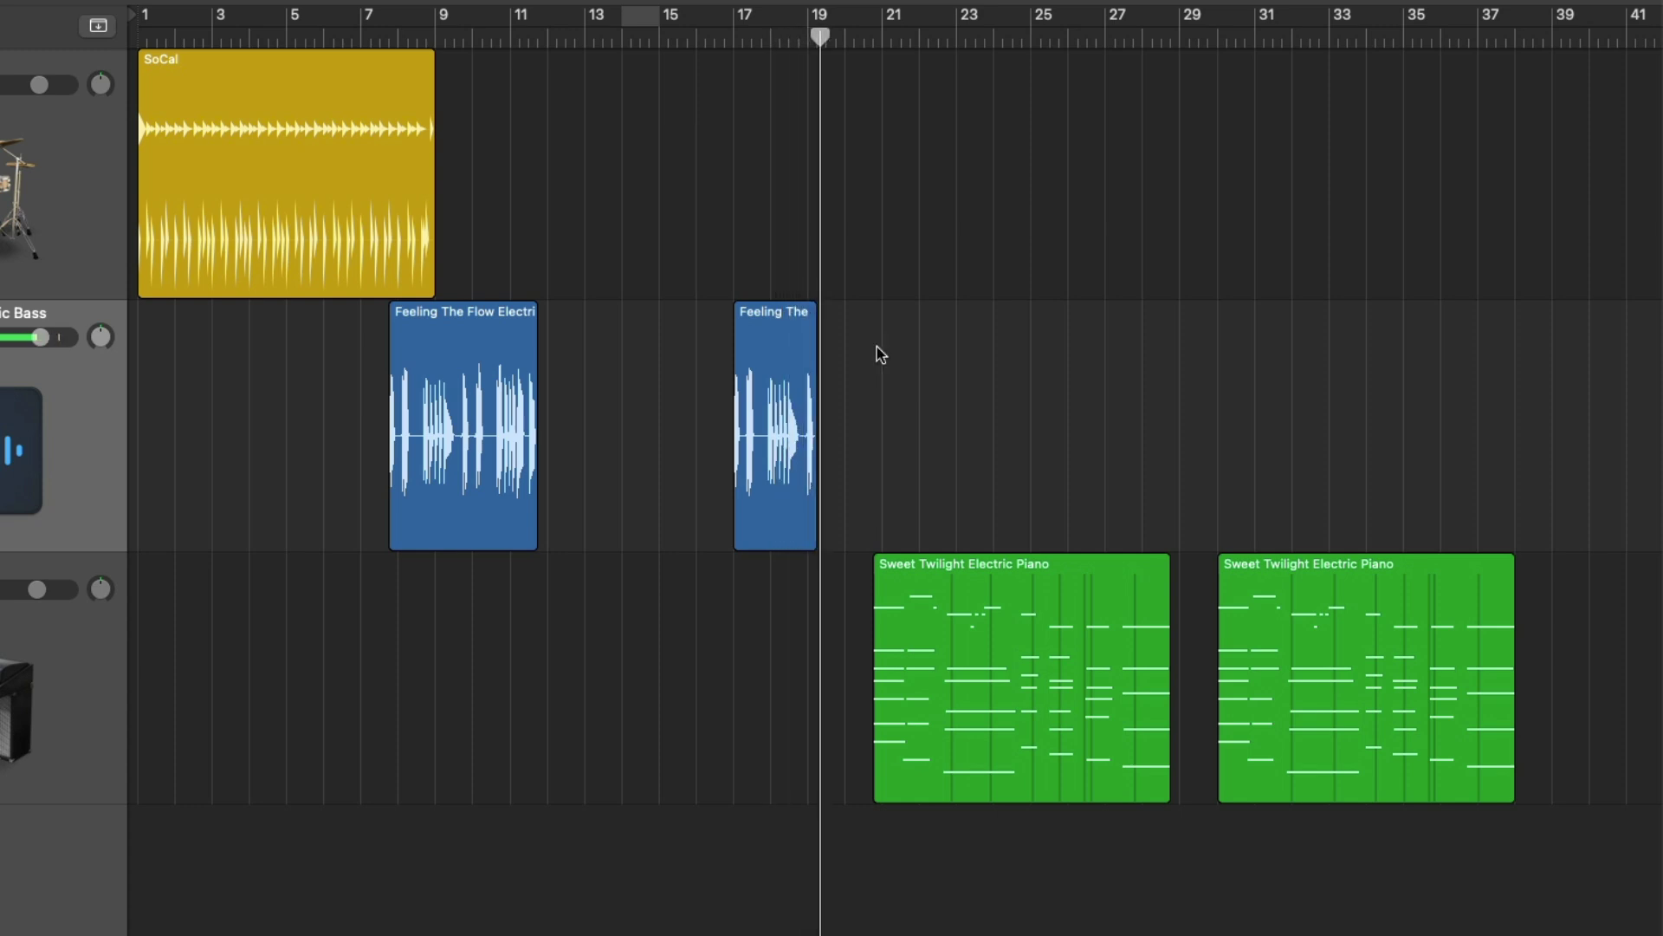
{"action": "left_click", "coordinate": [813, 515]}
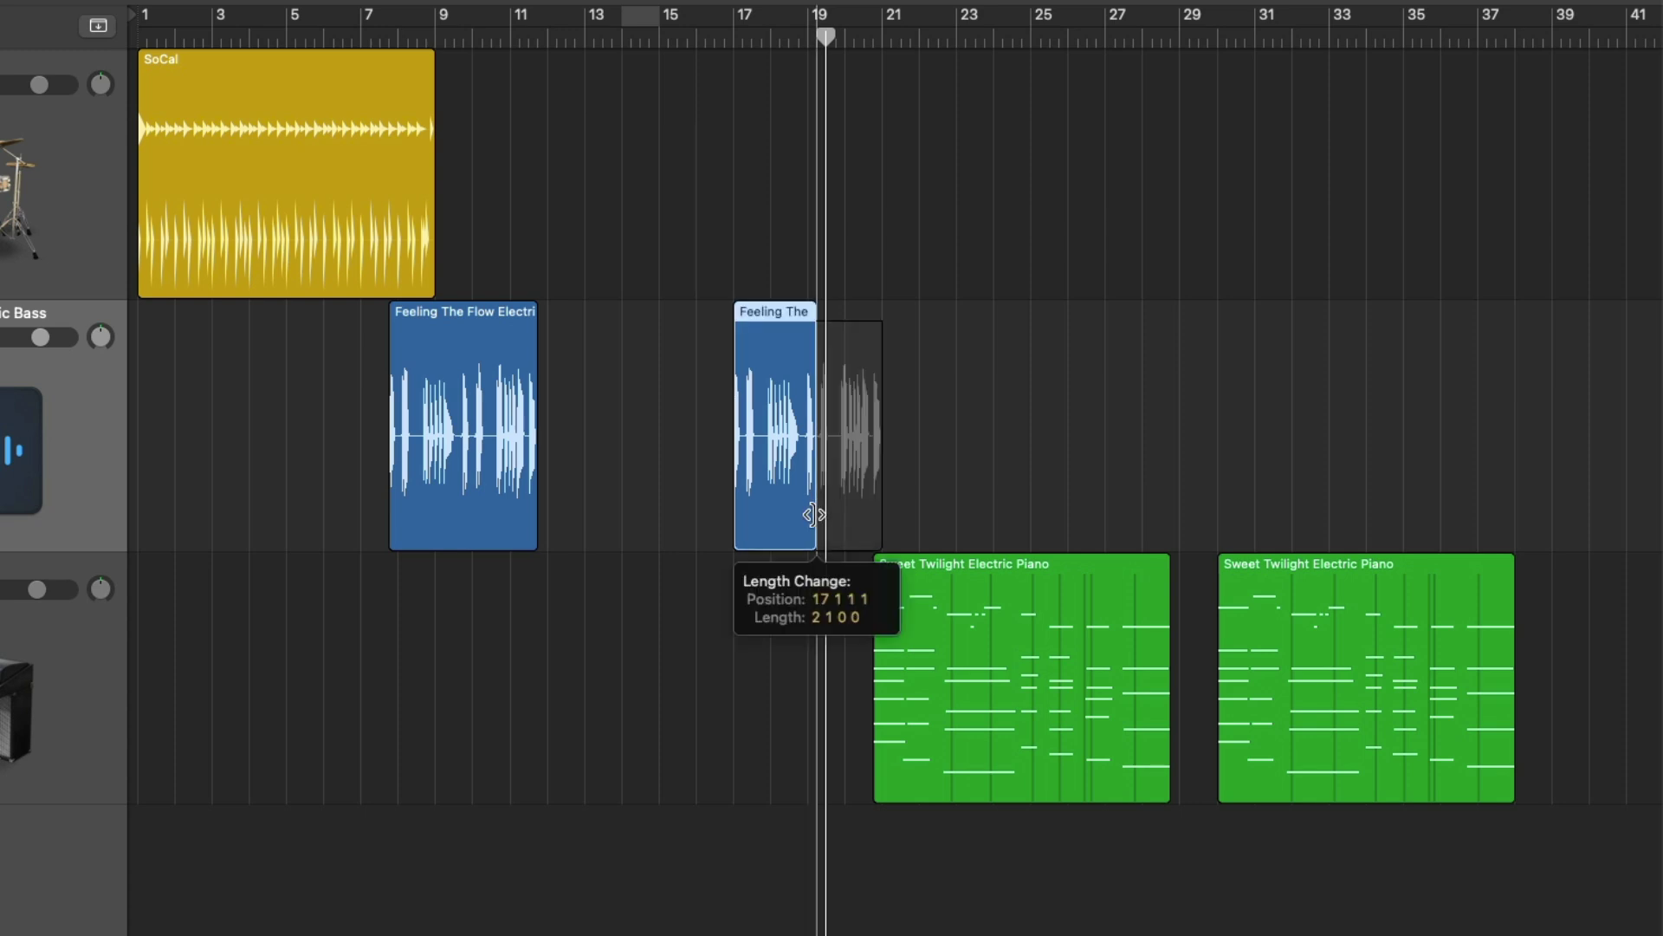
{"action": "left_click_drag", "start_coordinate": [813, 515], "coordinate": [806, 481]}
{"action": "mouse_move", "coordinate": [881, 752]}
{"action": "left_mouse_down"}
{"action": "mouse_move", "coordinate": [941, 736]}
{"action": "mouse_move", "coordinate": [942, 755]}
{"action": "mouse_move", "coordinate": [873, 750]}
{"action": "left_mouse_up"}
{"action": "left_click", "coordinate": [800, 605]}
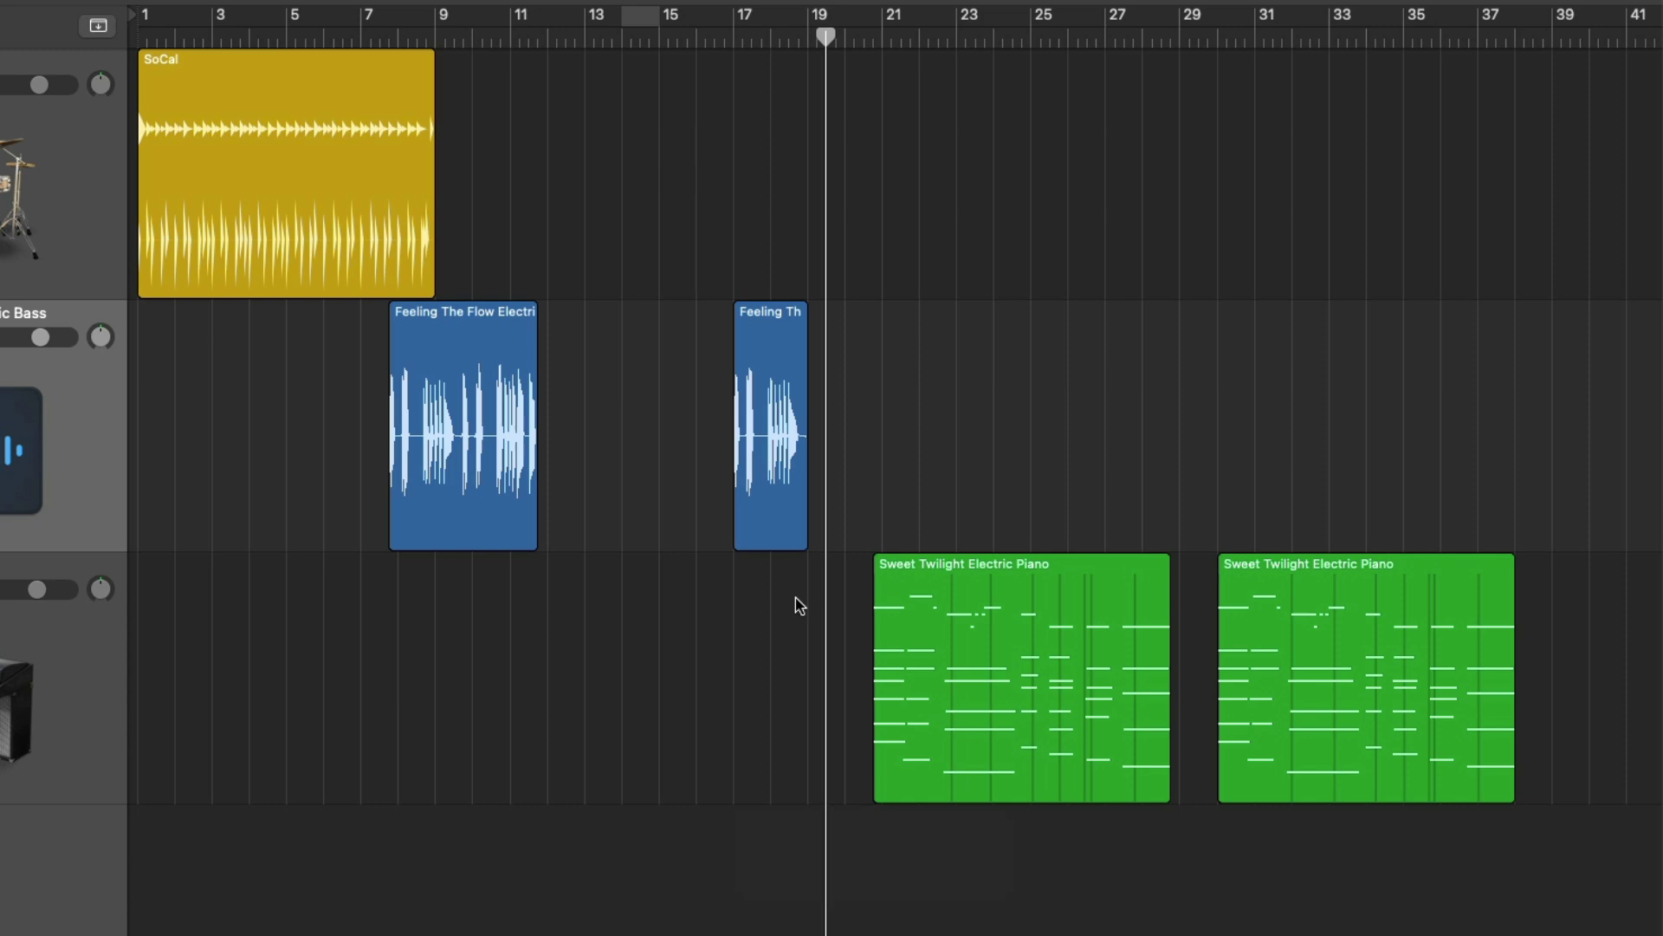
{"action": "left_click", "coordinate": [782, 347]}
{"action": "left_click_drag", "start_coordinate": [782, 347], "coordinate": [470, 355]}
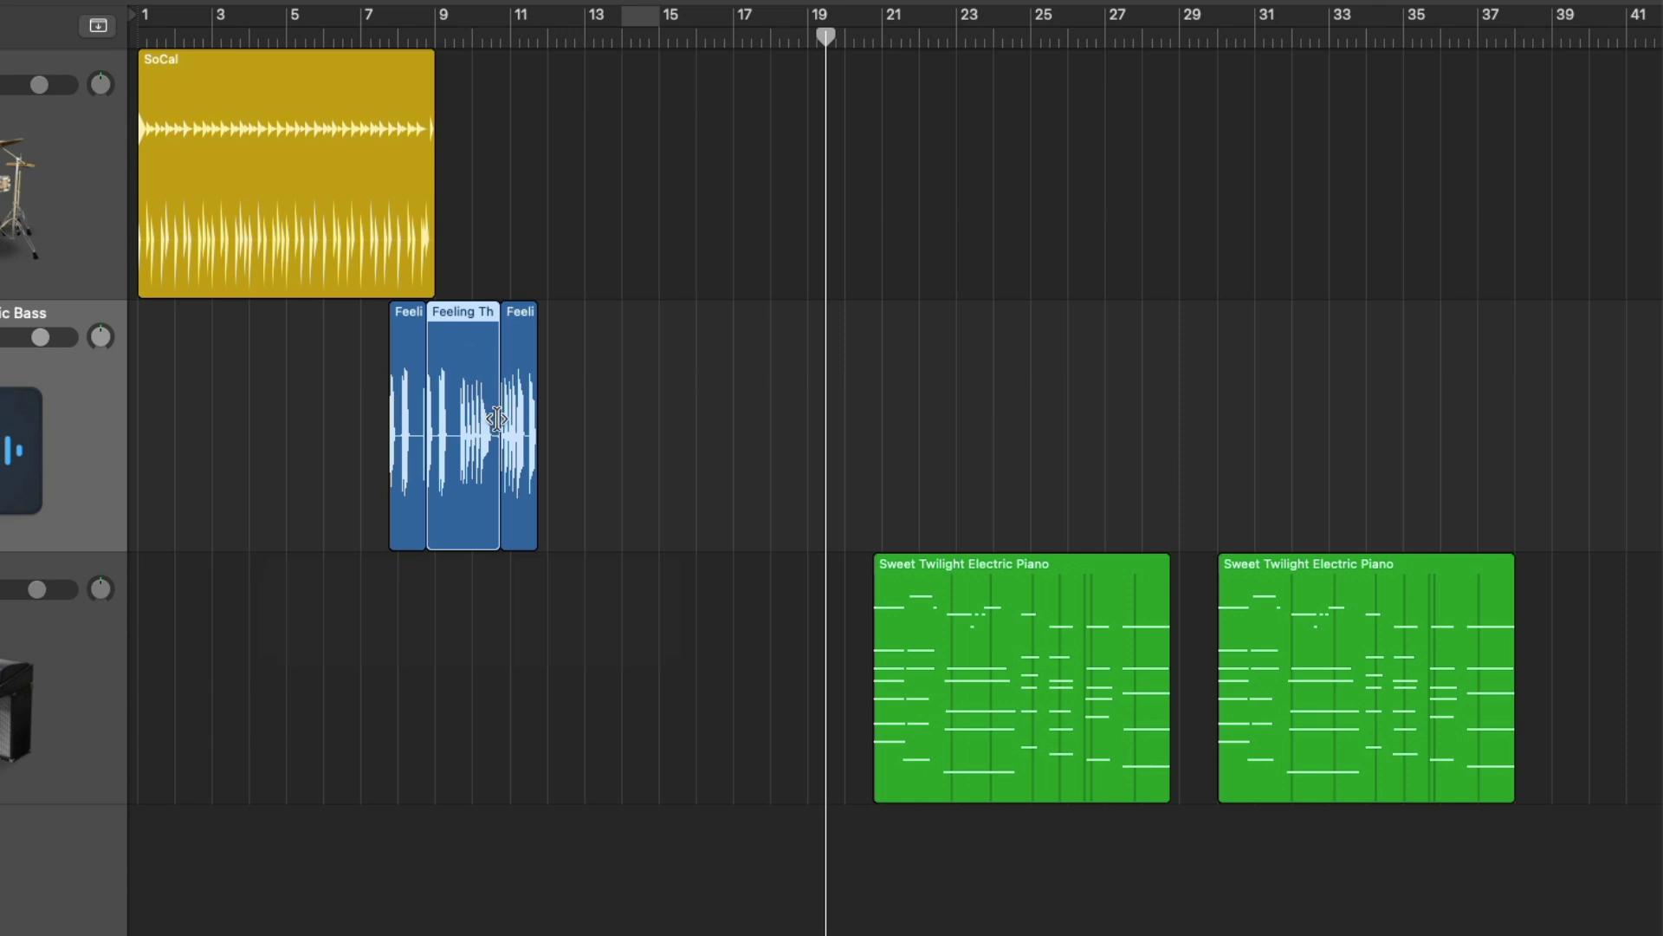
{"action": "mouse_move", "coordinate": [500, 420]}
{"action": "left_mouse_down"}
{"action": "mouse_move", "coordinate": [469, 421]}
{"action": "mouse_move", "coordinate": [491, 413]}
{"action": "left_mouse_up"}
{"action": "left_click", "coordinate": [562, 356]}
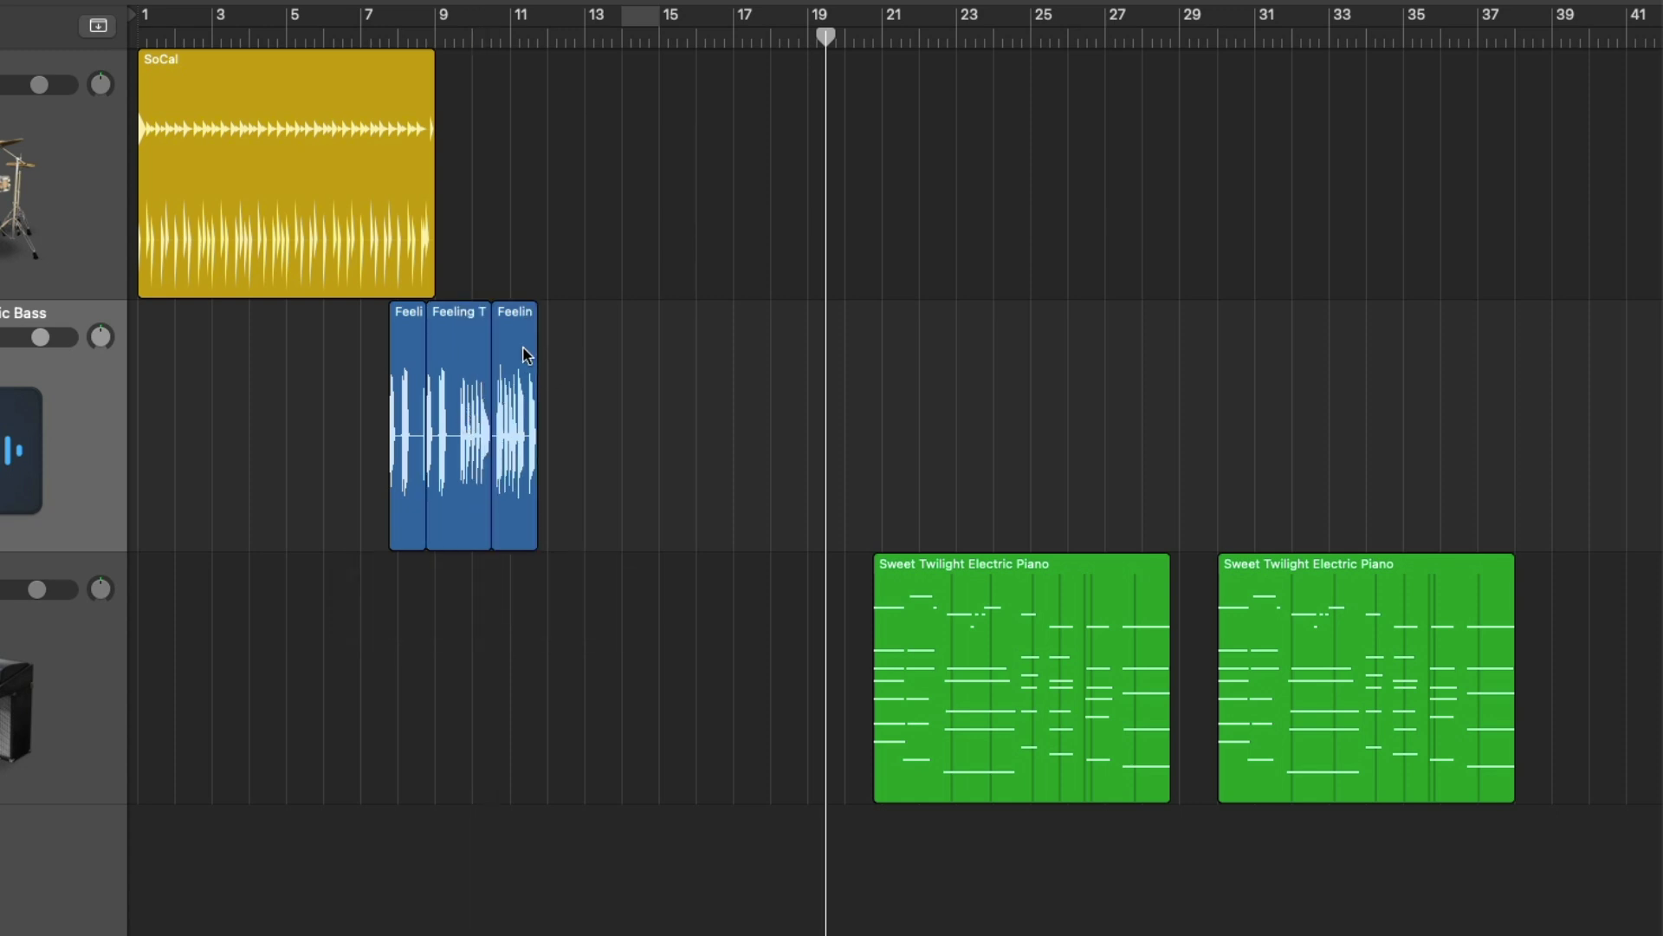
{"action": "left_click", "coordinate": [521, 354]}
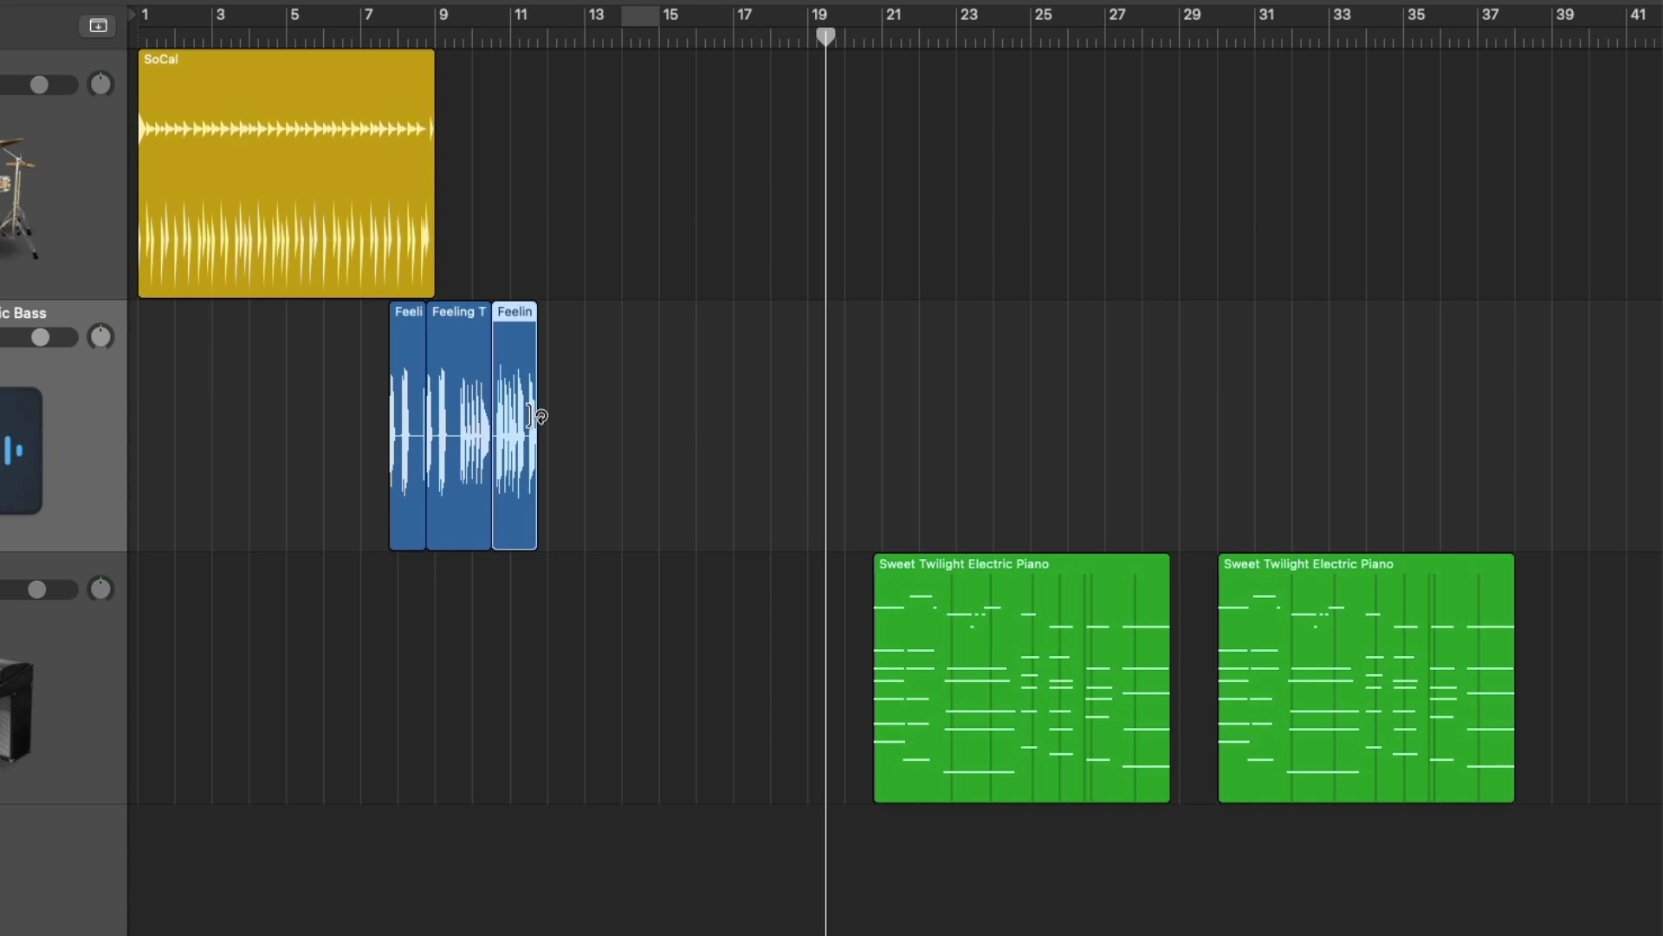
{"action": "left_click_drag", "start_coordinate": [536, 417], "coordinate": [935, 413]}
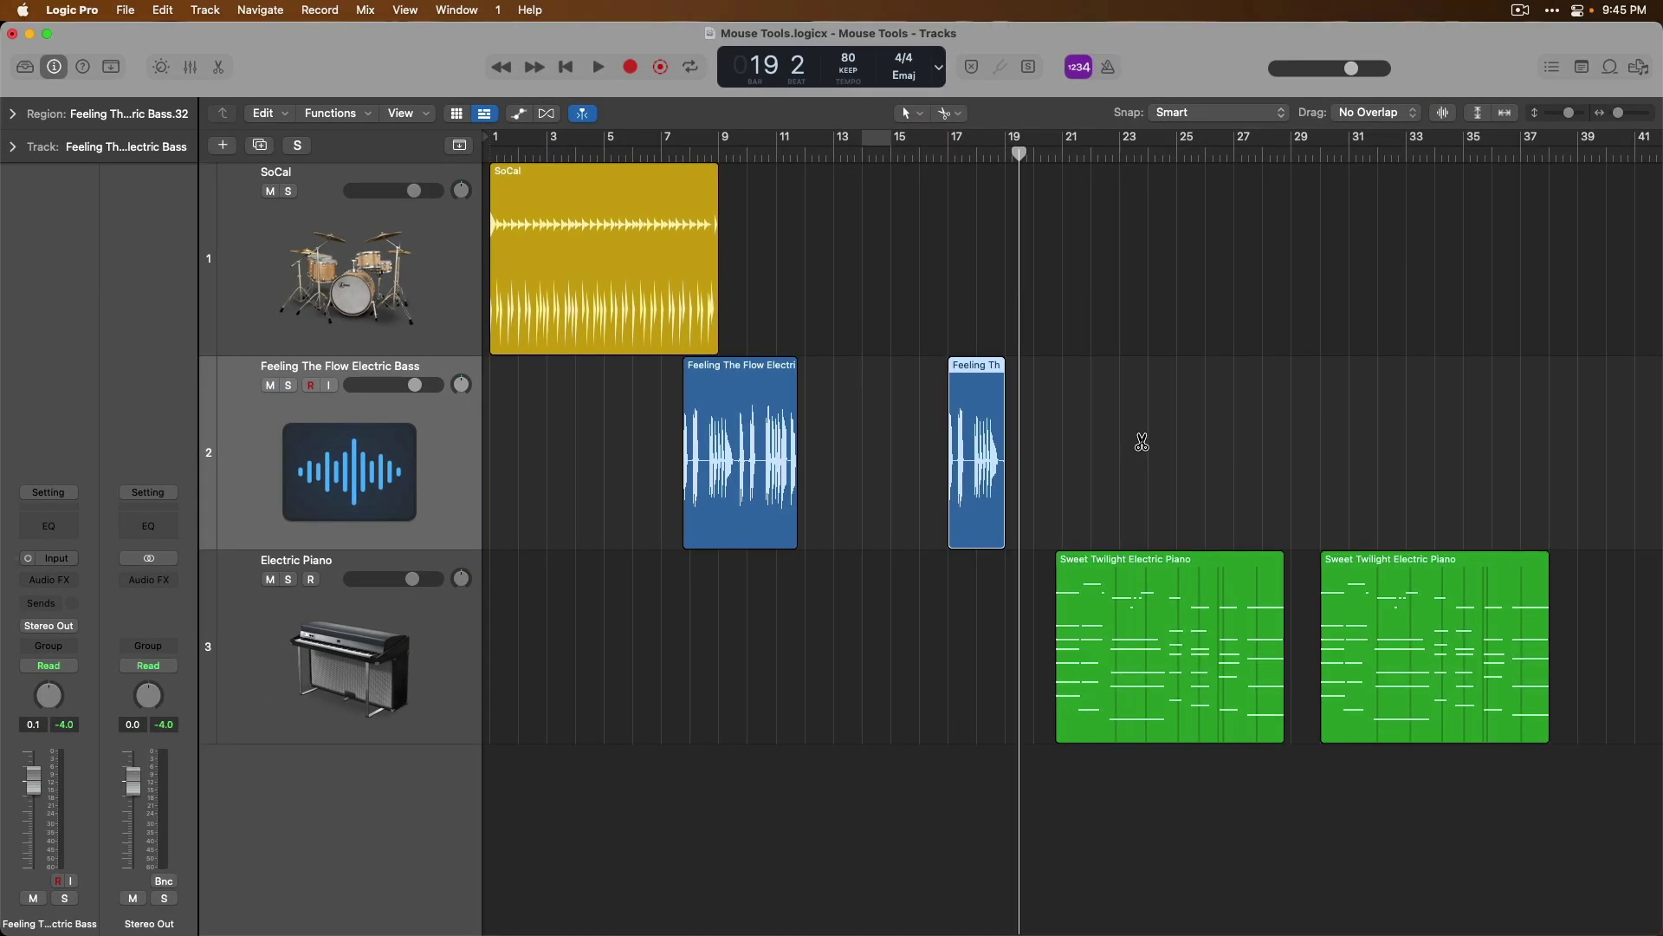
Step: Undo the edits so bass and piano return to bar 1, then make Pencil the left-click tool
{"action": "key", "text": "super+z"}
{"action": "key", "text": "super+z"}
{"action": "key", "text": "super+z"}
{"action": "key", "text": "super+z"}
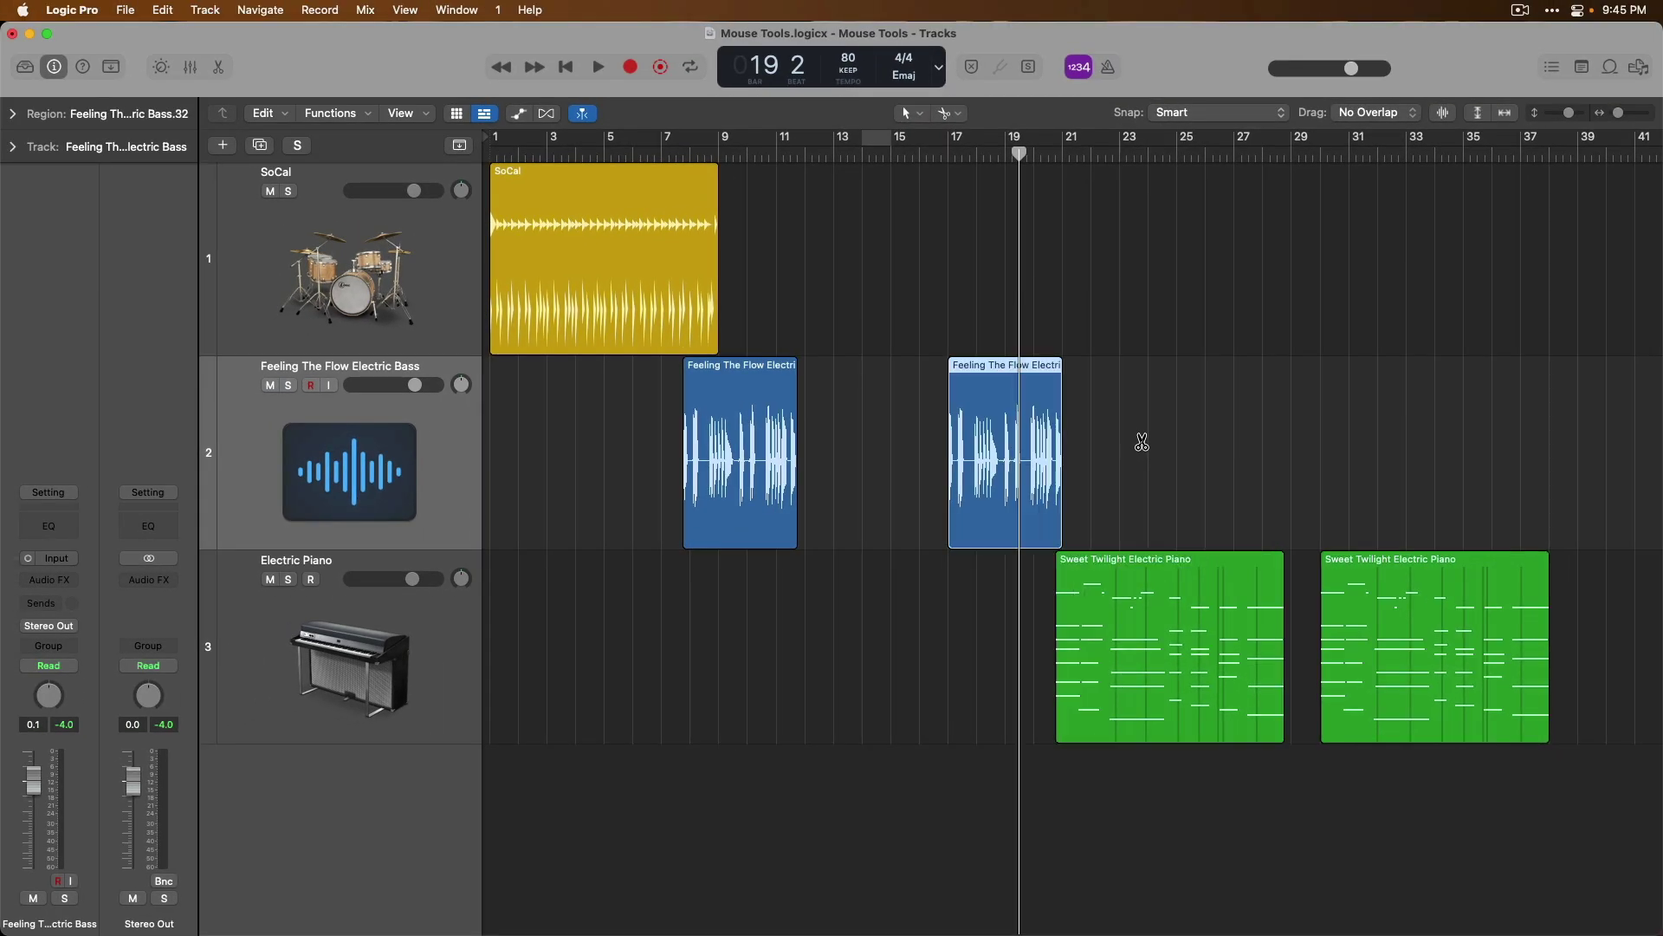
{"action": "key", "text": "super+z"}
{"action": "key", "text": "super+z"}
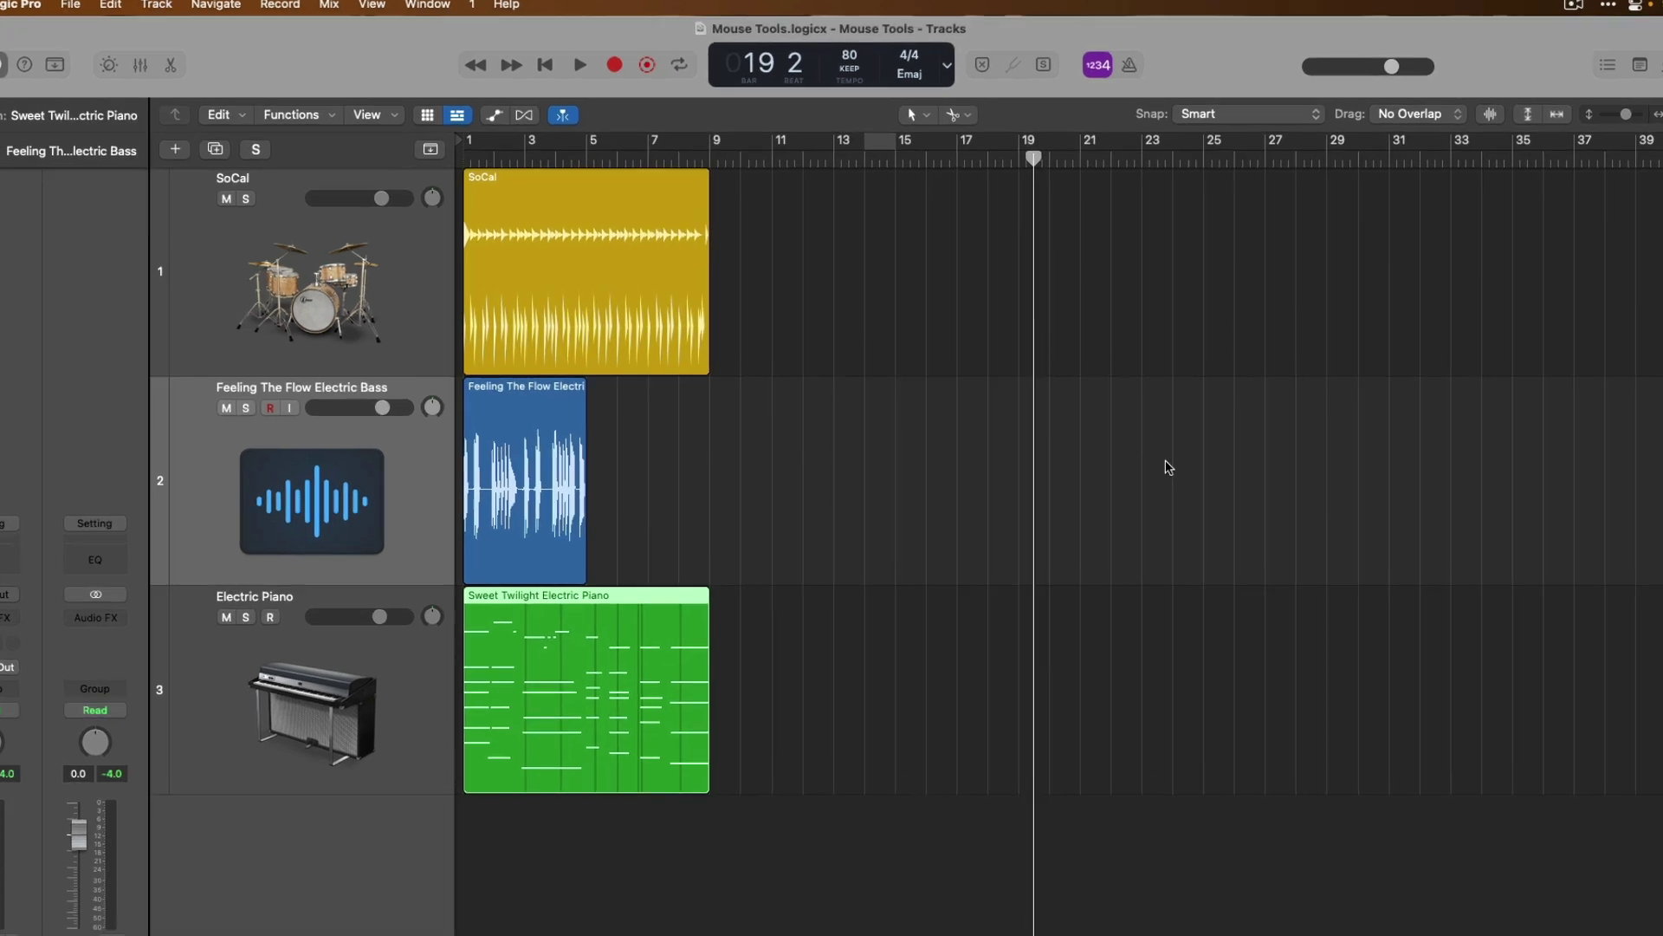
{"action": "left_click", "coordinate": [941, 118]}
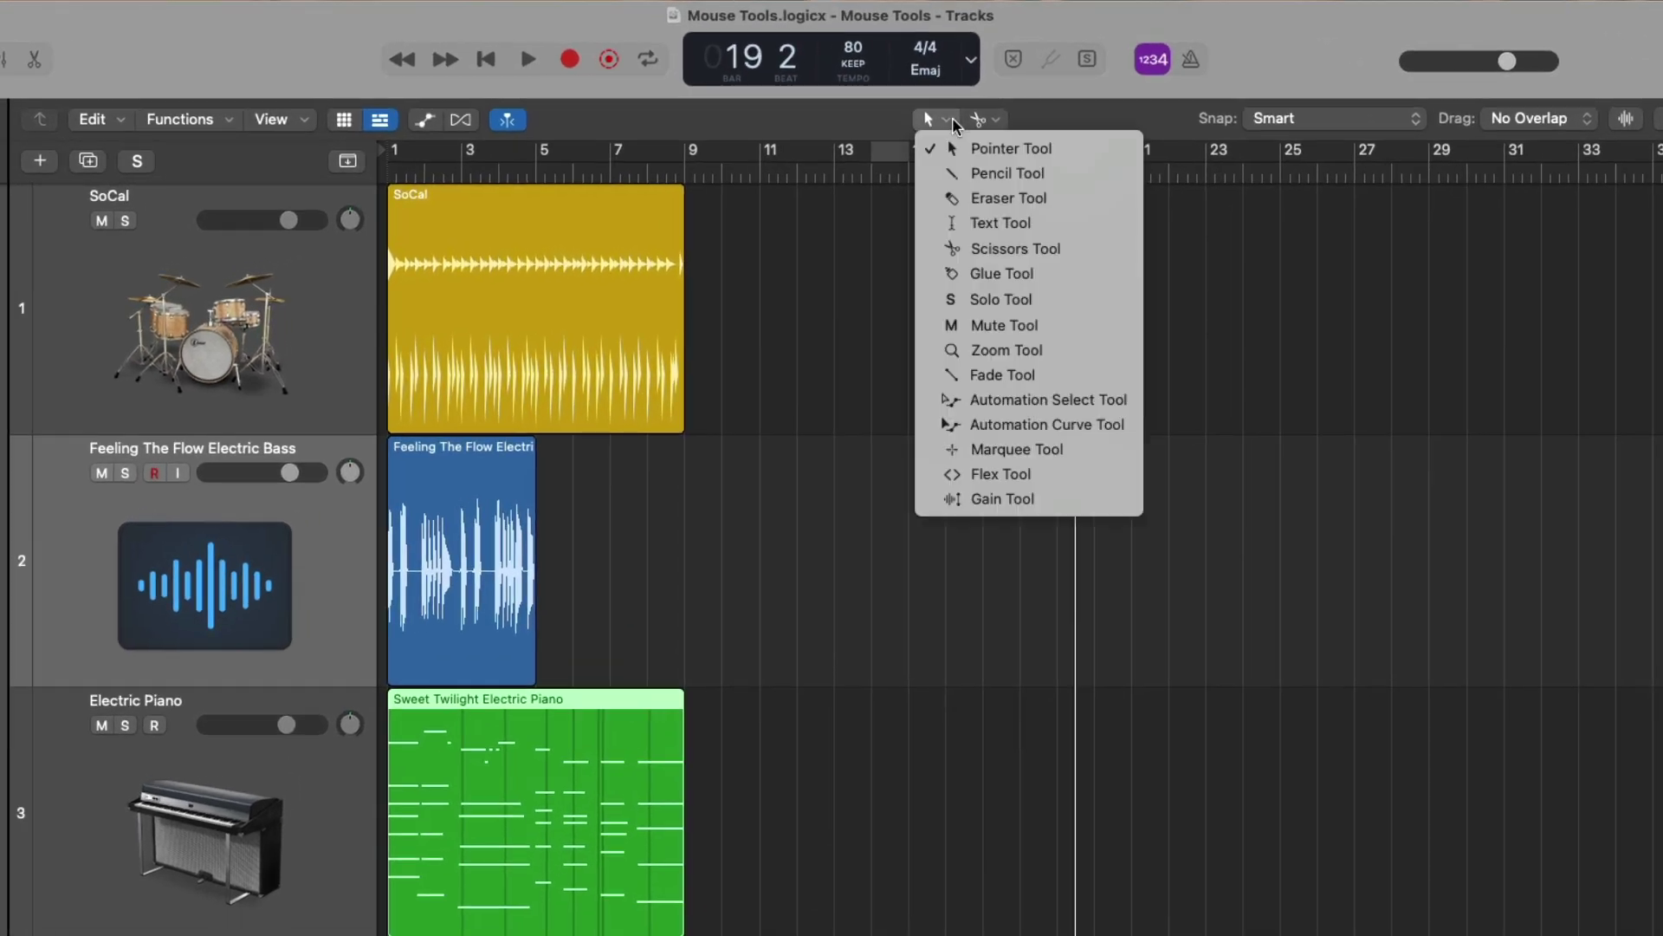
{"action": "left_click", "coordinate": [1089, 178]}
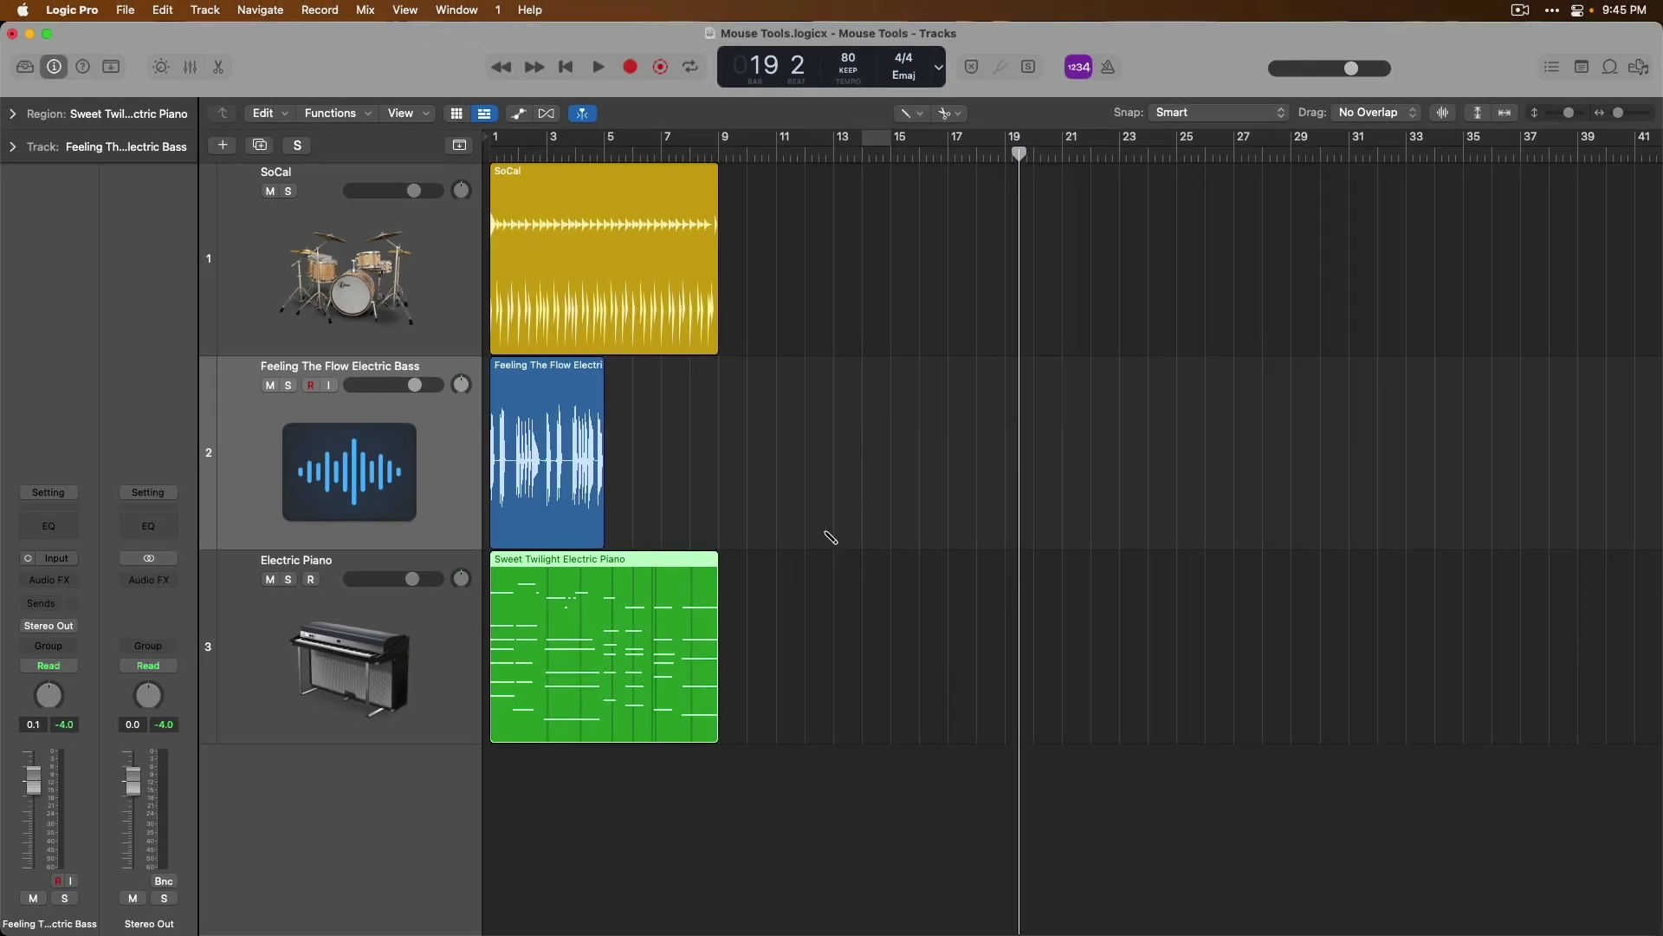
Step: Draw a bar-12 Electric Piano region stretched to bar 18, a bar-12 SoCal region, and start importing audio onto the bass track
{"action": "left_click", "coordinate": [817, 599]}
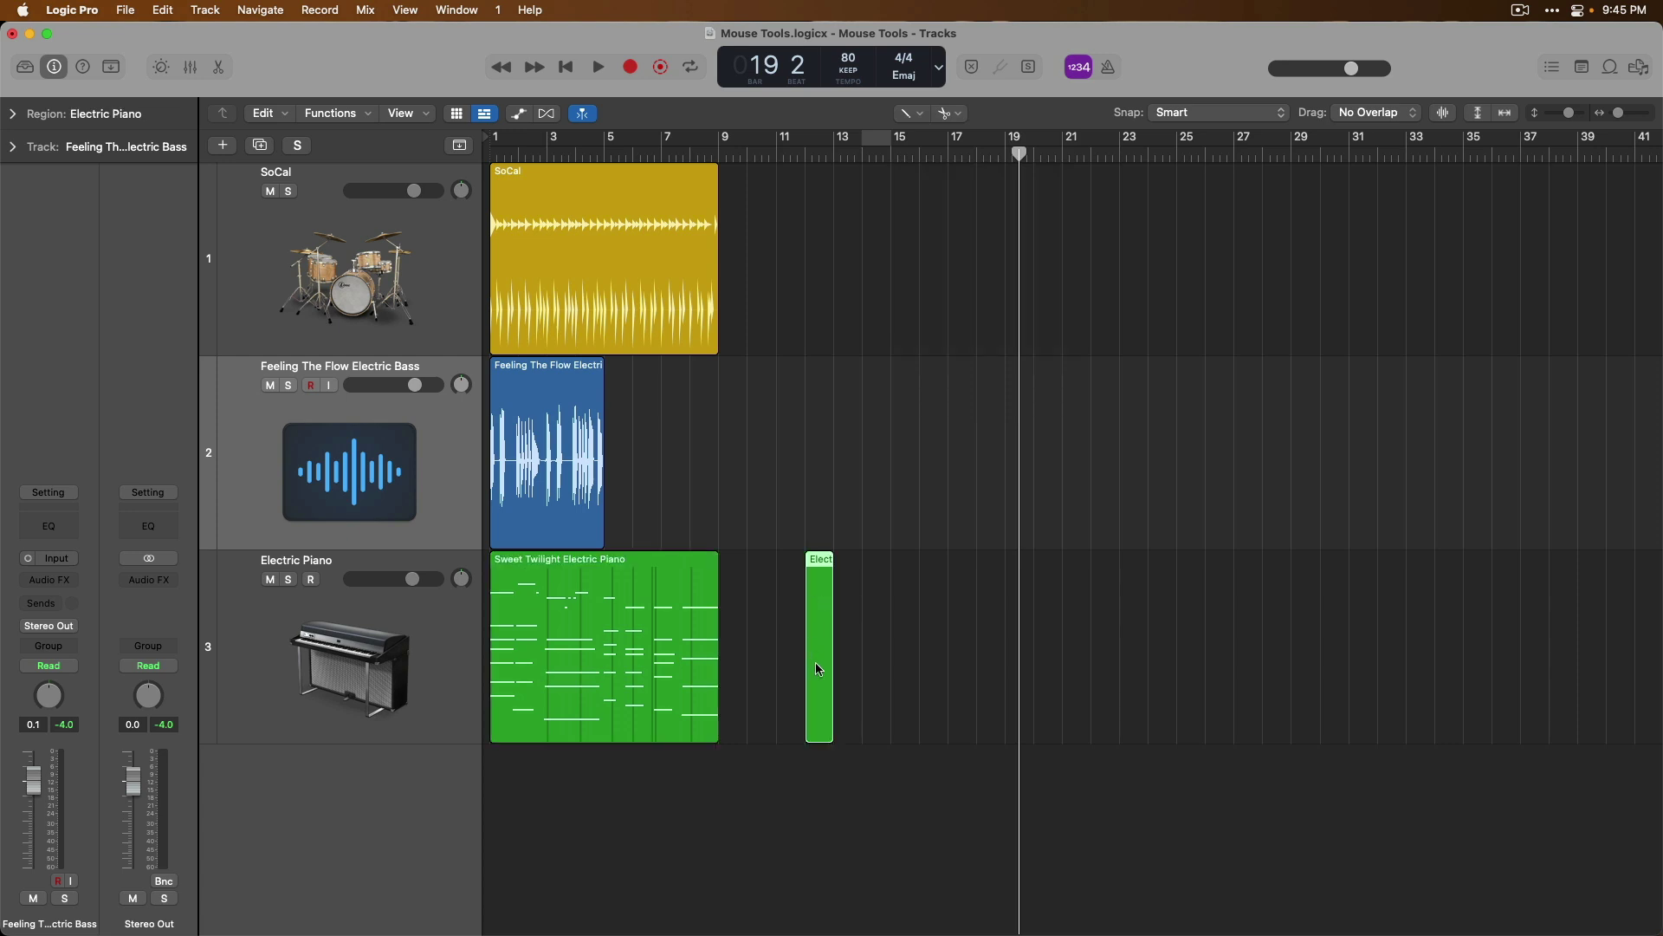
{"action": "left_click_drag", "start_coordinate": [831, 697], "coordinate": [975, 702]}
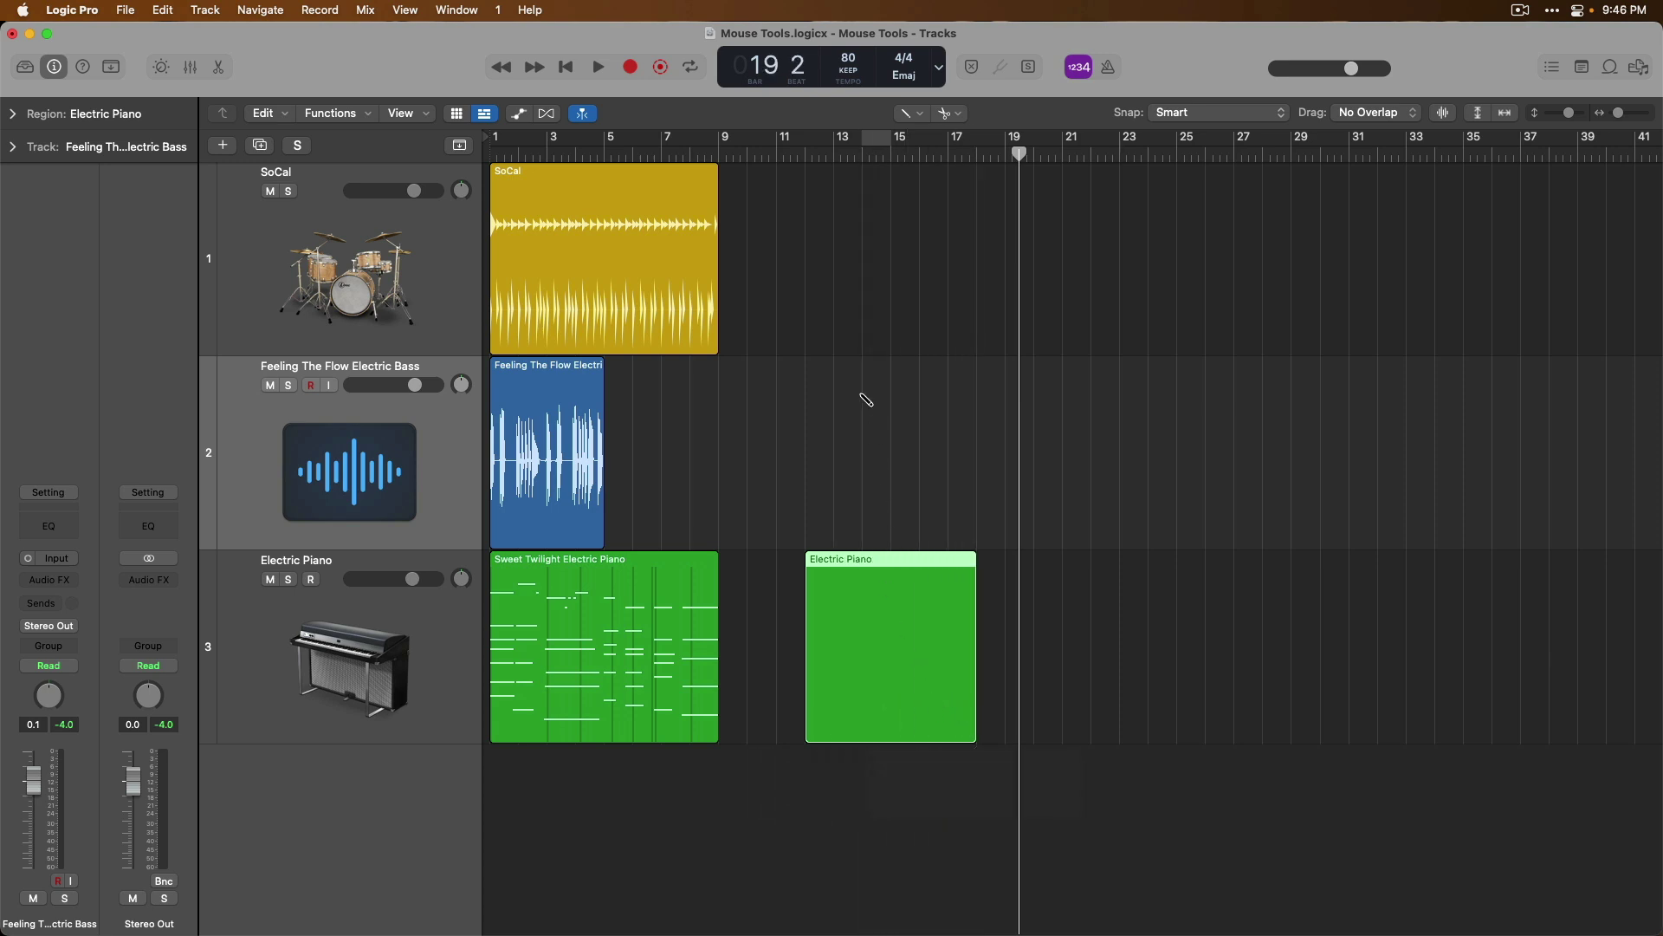
{"action": "left_click", "coordinate": [823, 332], "text": "shift"}
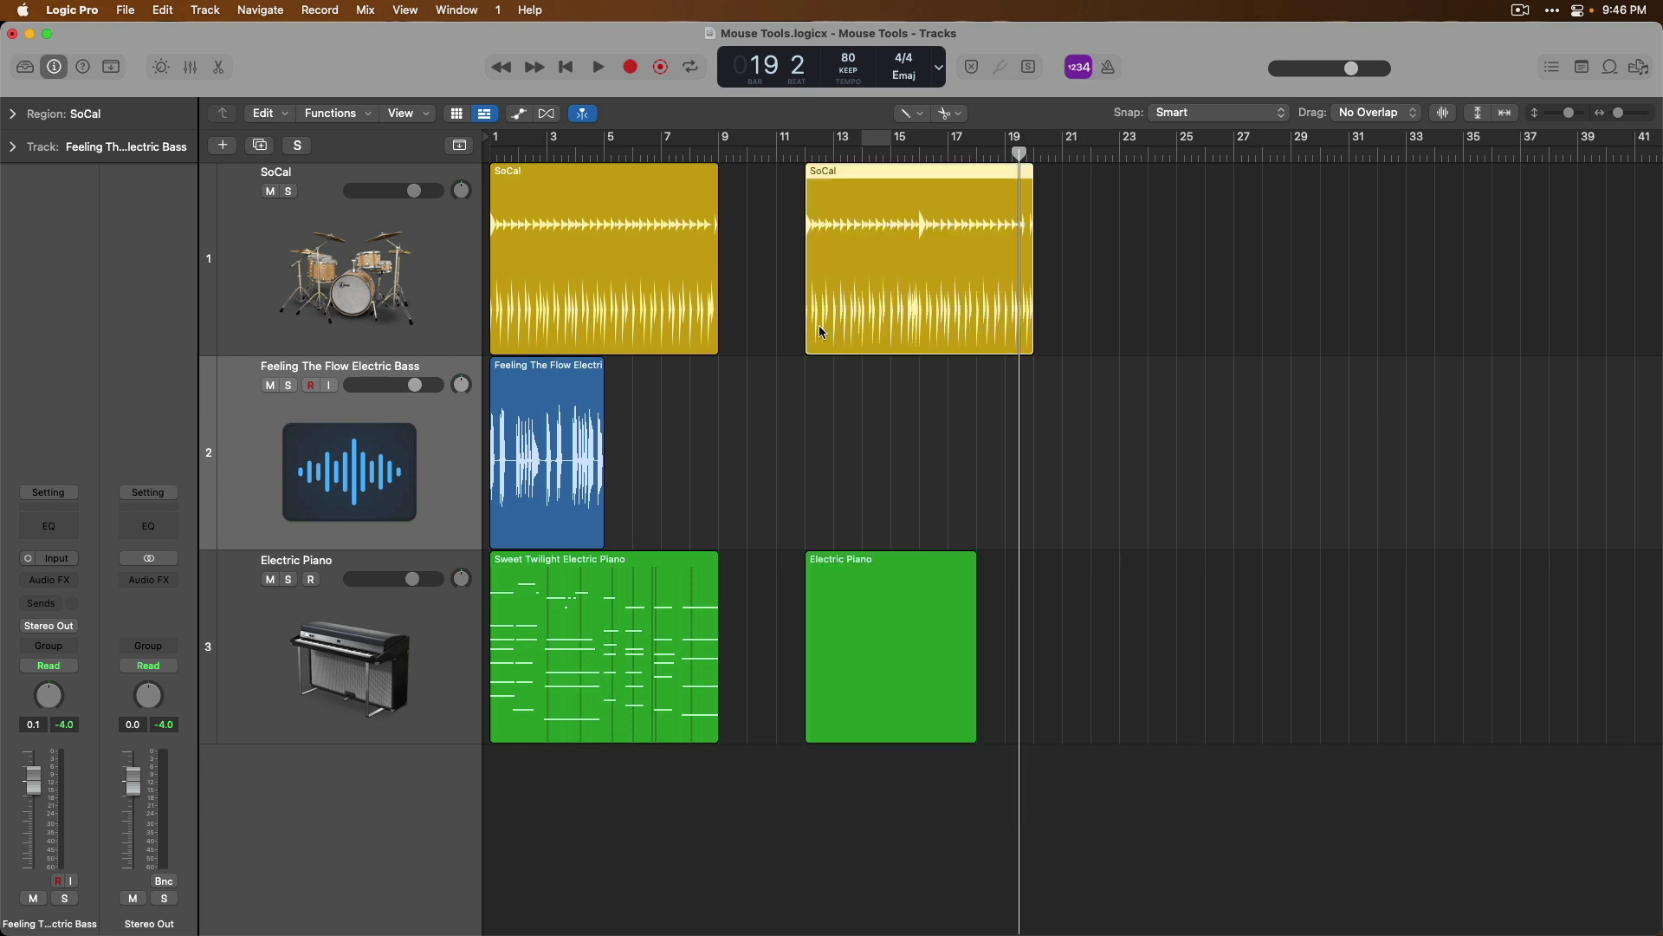
{"action": "left_click", "coordinate": [736, 510]}
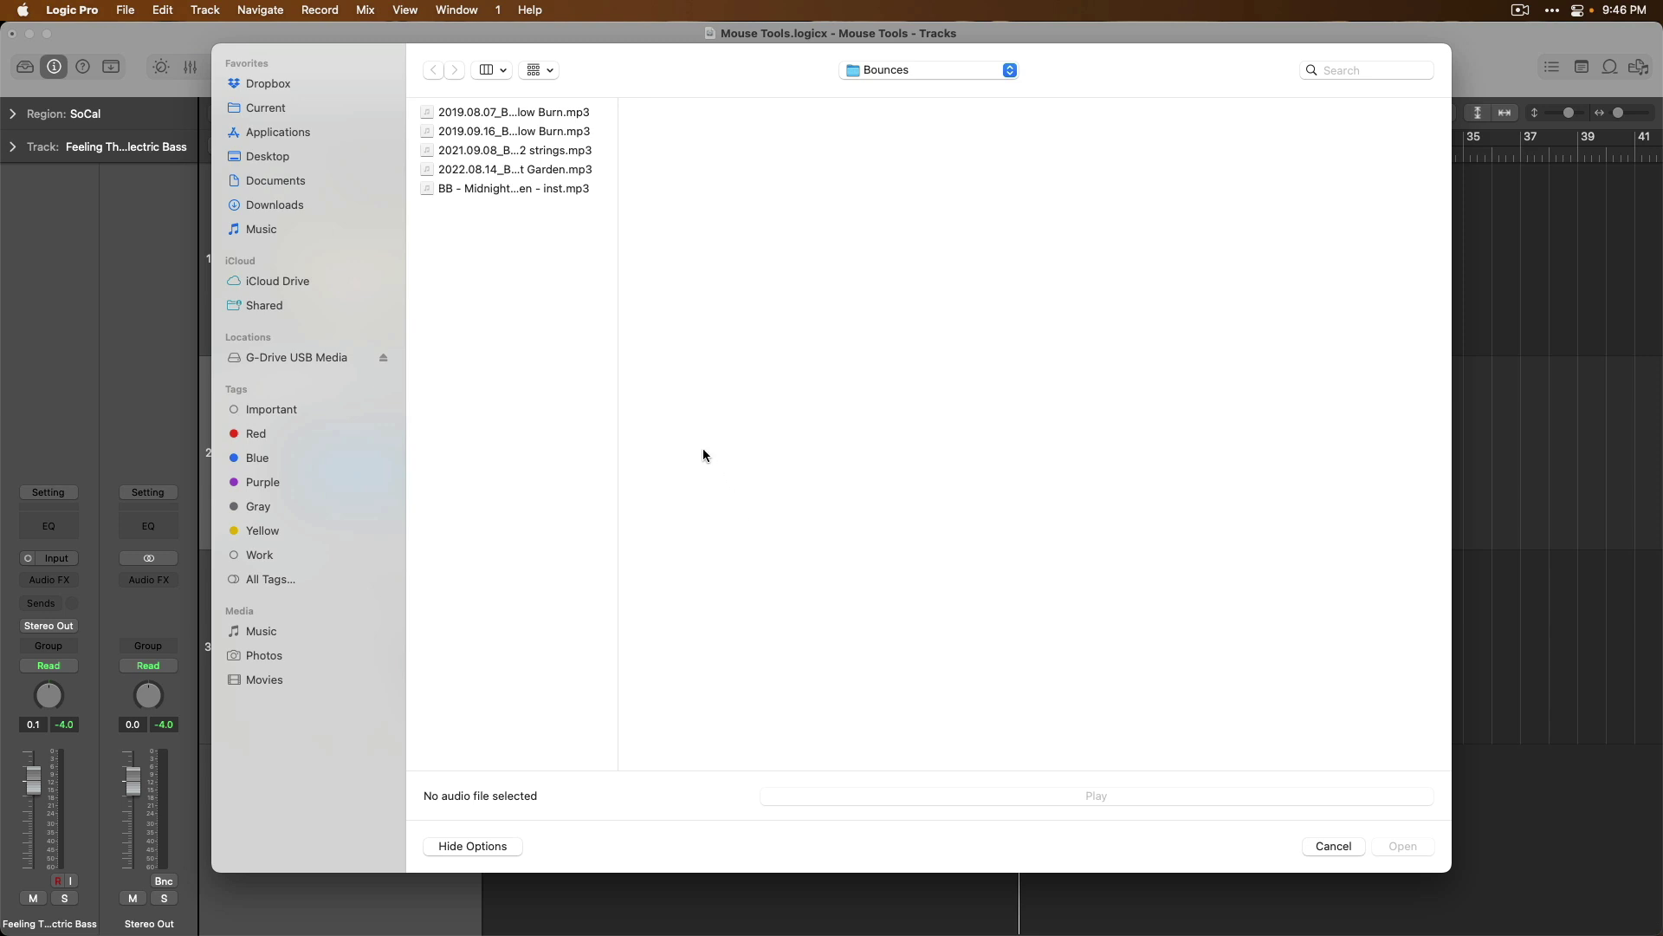
Step: Import the Midnight Garden mp3, then with the Pointer tool delete it and the second SoCal region
{"action": "left_click", "coordinate": [552, 171]}
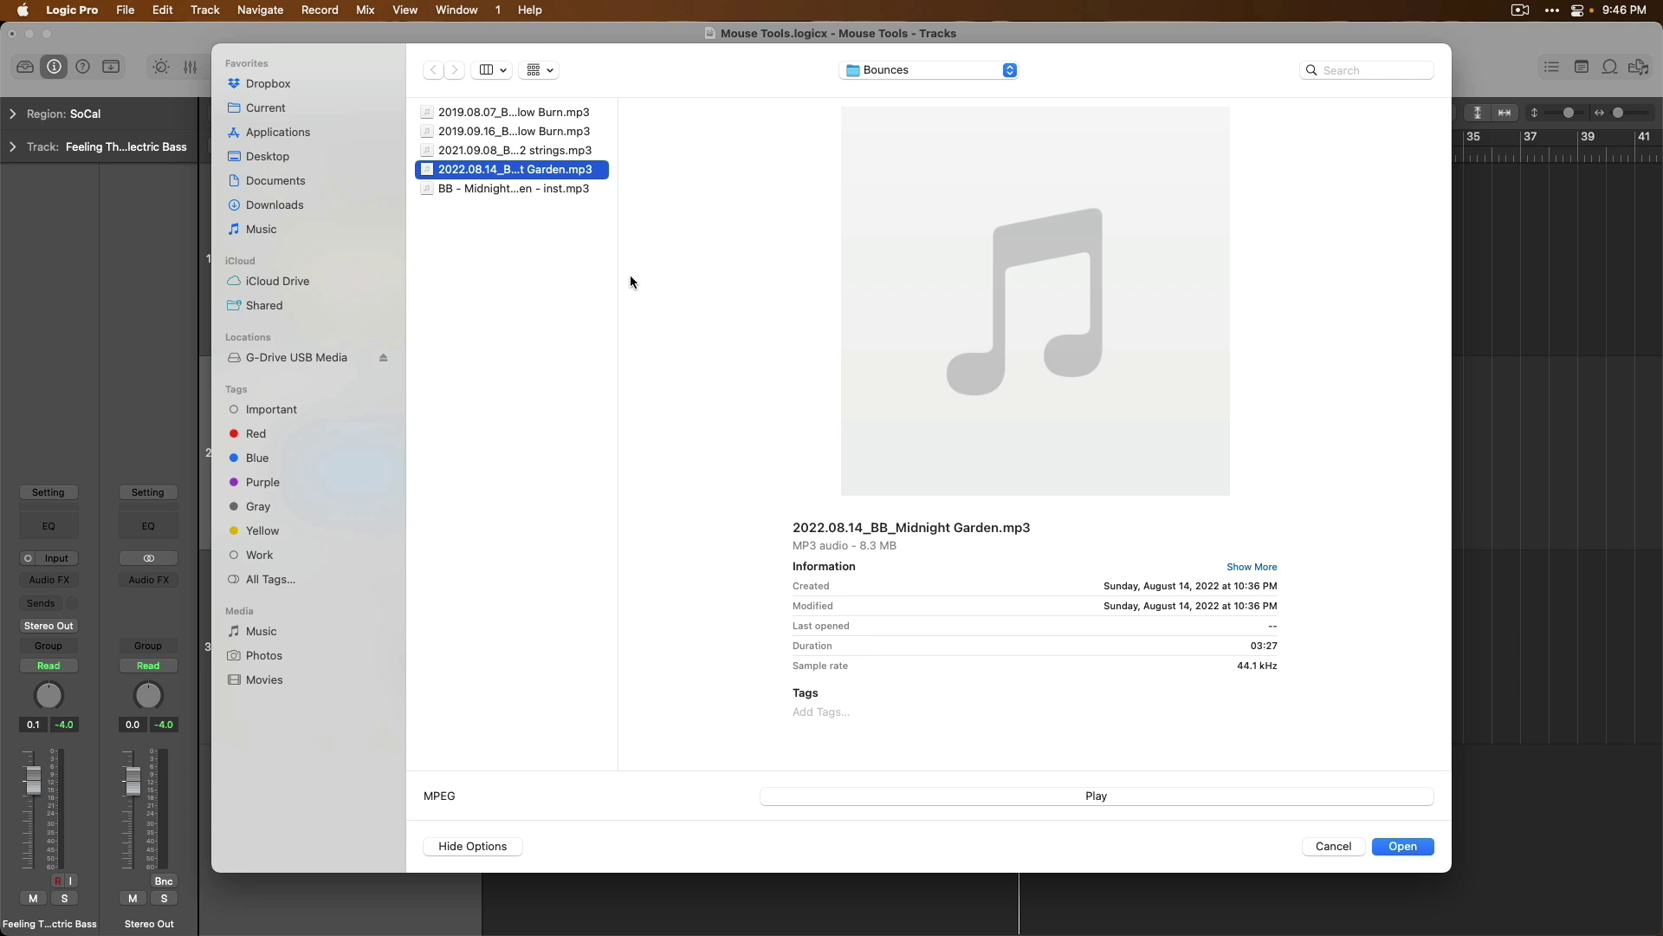
{"action": "left_click", "coordinate": [1402, 846]}
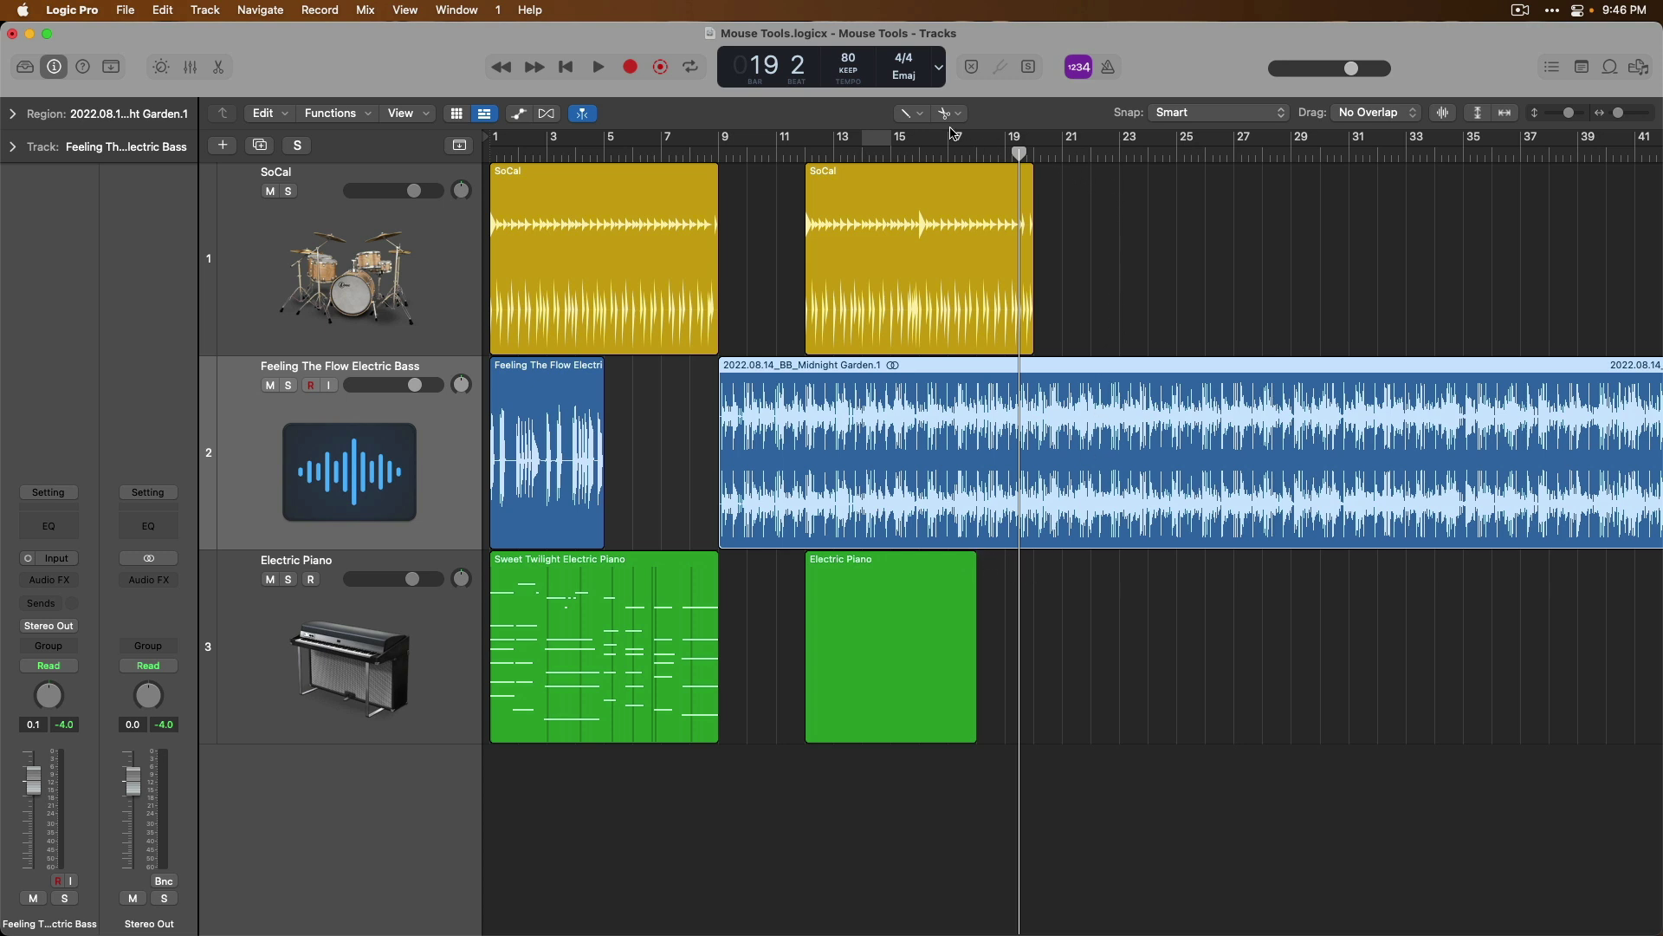
{"action": "left_click", "coordinate": [920, 114]}
{"action": "left_click", "coordinate": [925, 135]}
{"action": "left_click_drag", "start_coordinate": [1085, 192], "coordinate": [954, 455]}
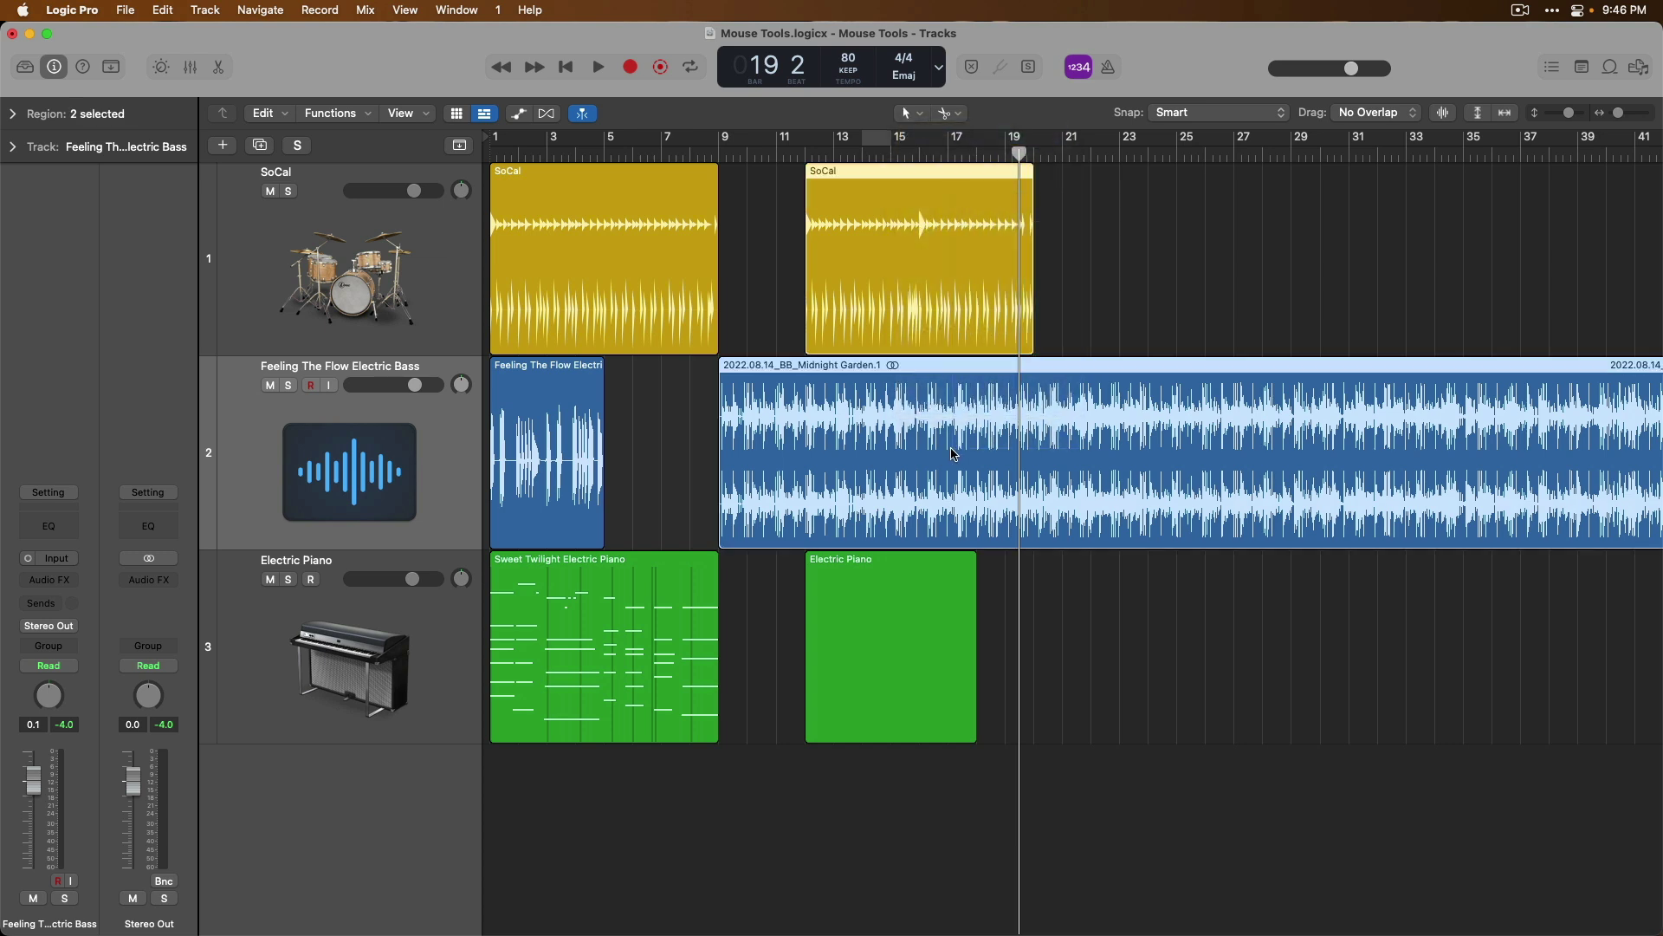
{"action": "key", "text": "Delete"}
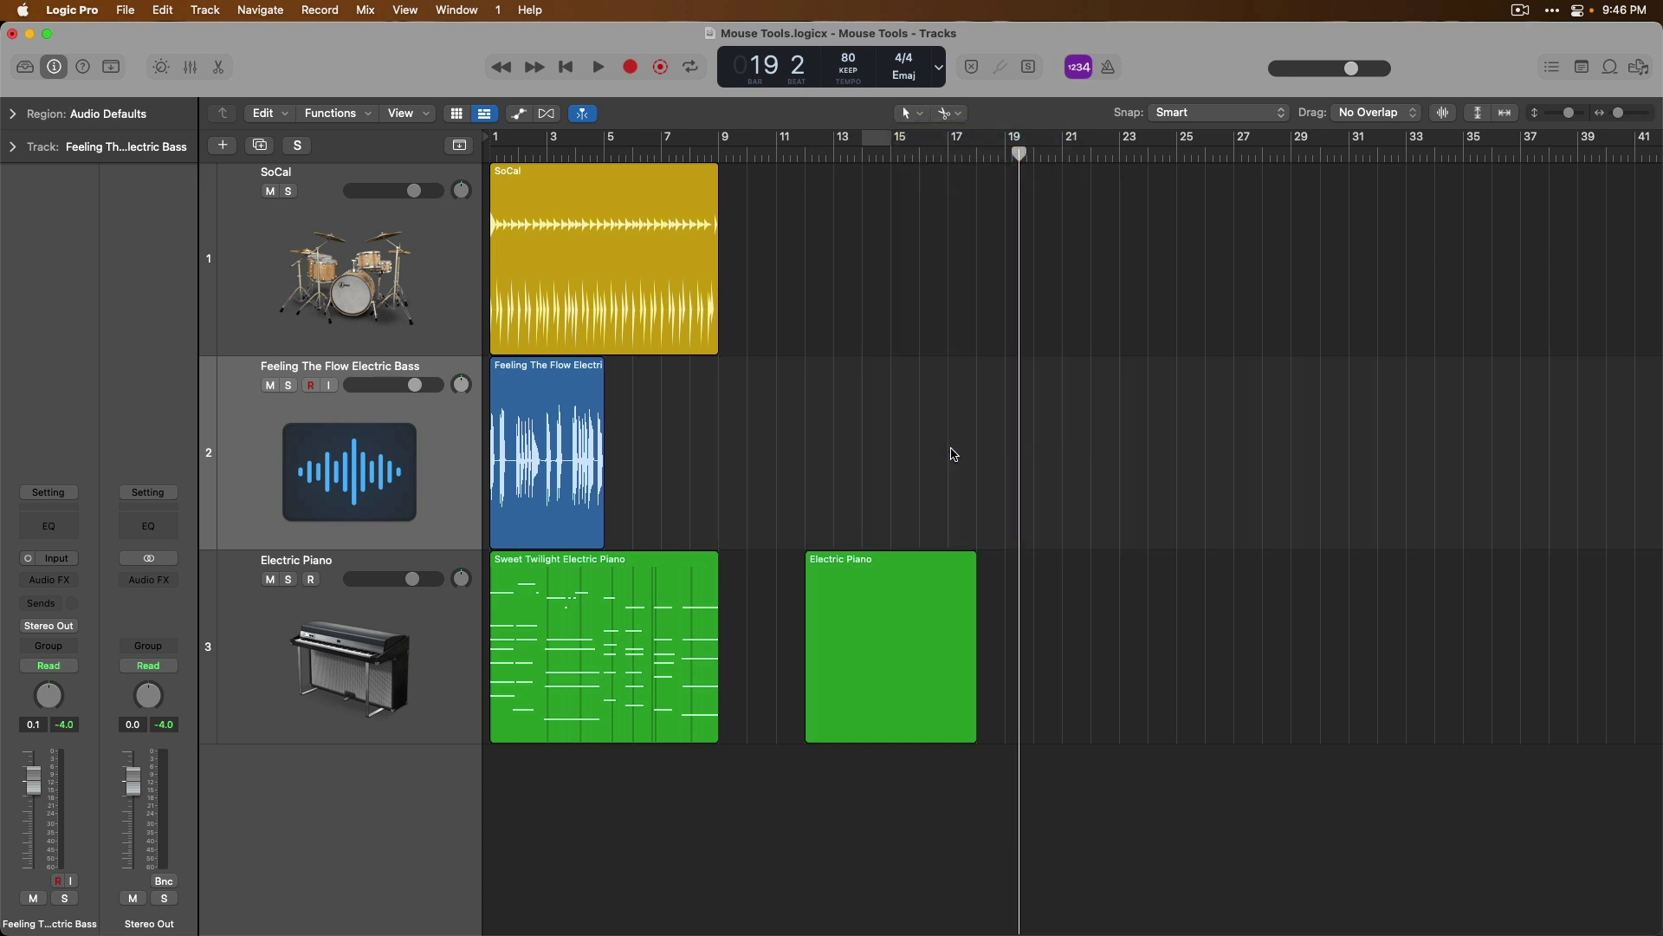
Step: Open the empty Electric Piano region in the Piano Roll, keeping Pointer as left-click and Pencil as Cmd-click tool
{"action": "left_click", "coordinate": [944, 563]}
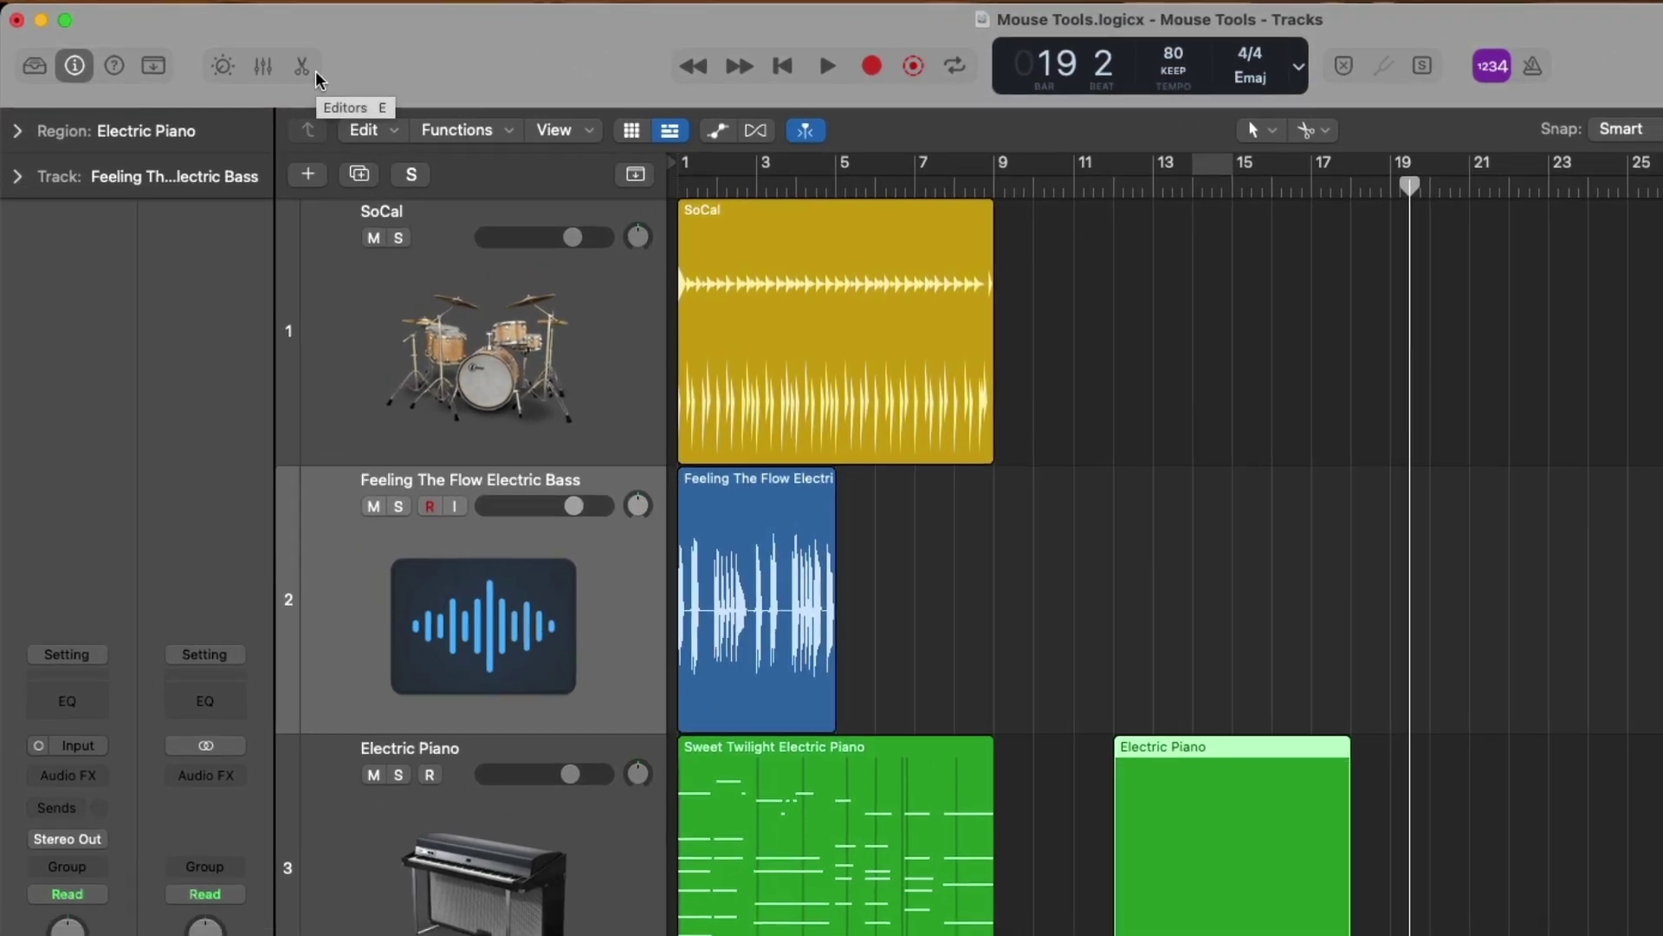
{"action": "left_click", "coordinate": [305, 66]}
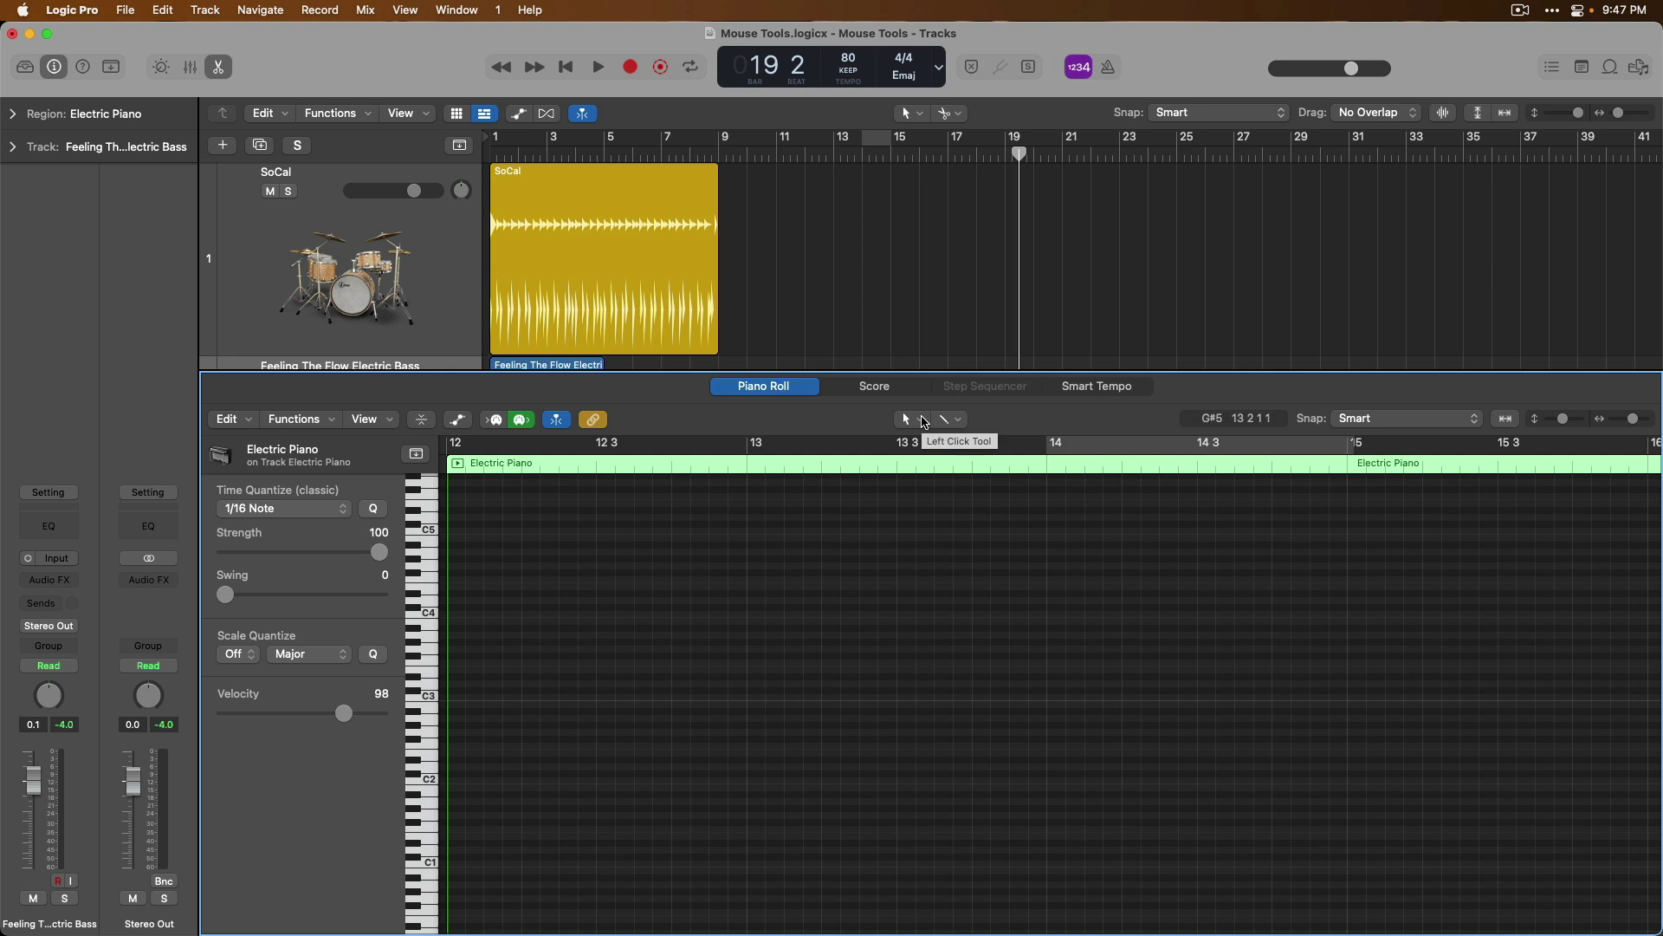
{"action": "left_click", "coordinate": [924, 421]}
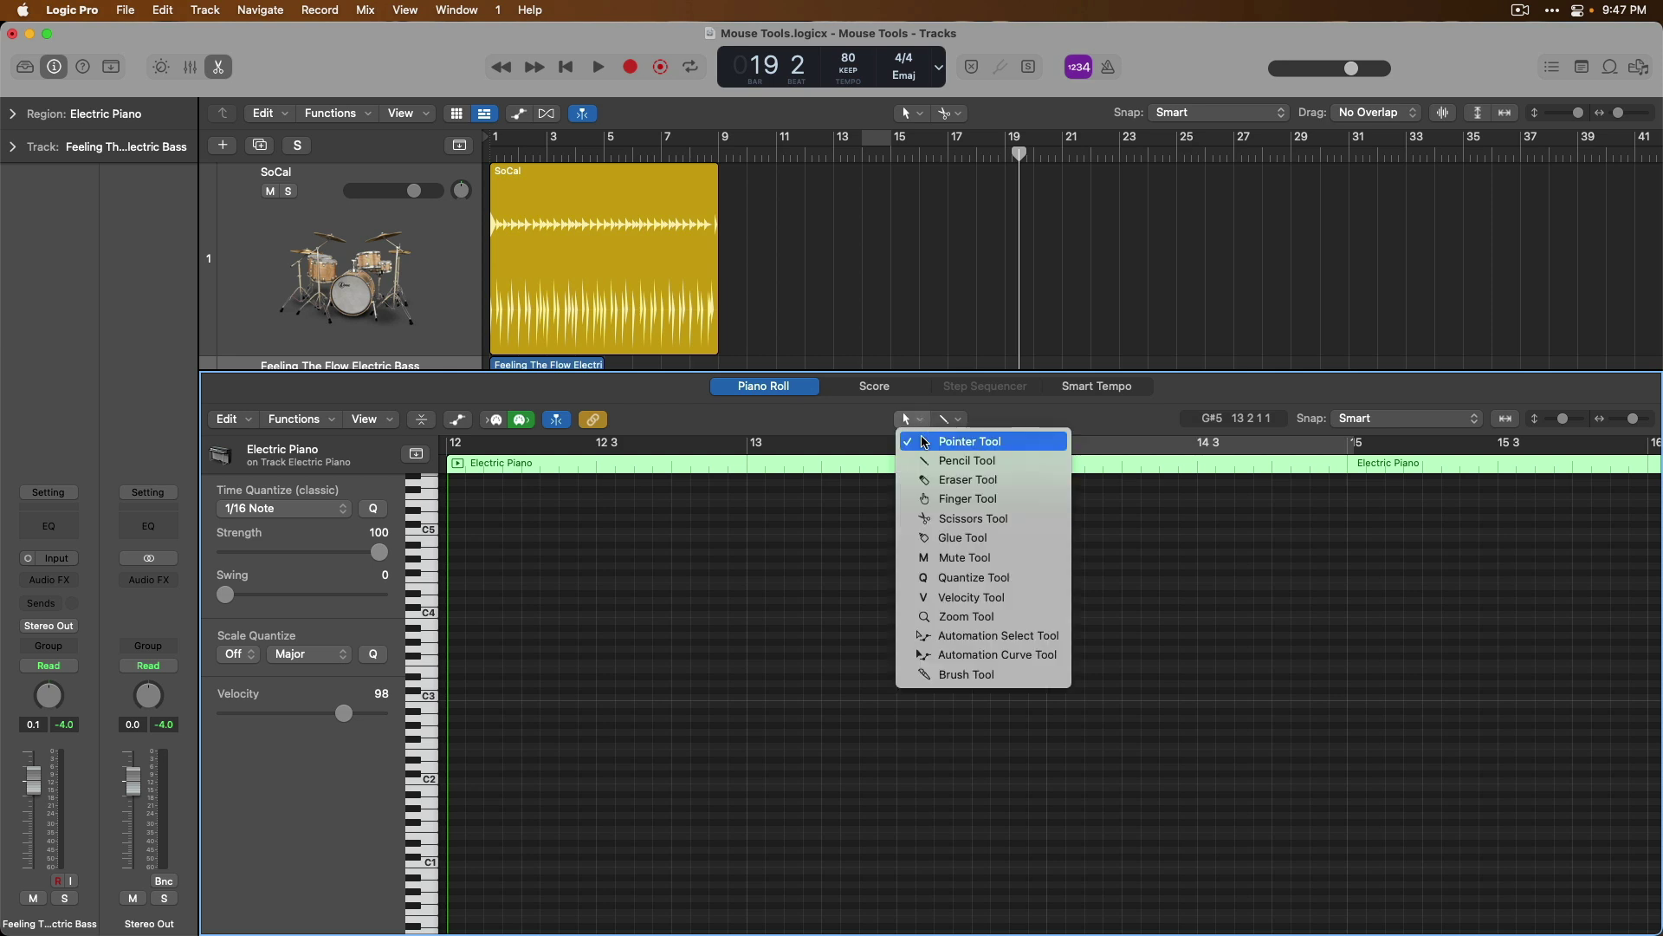
{"action": "left_click", "coordinate": [1044, 445]}
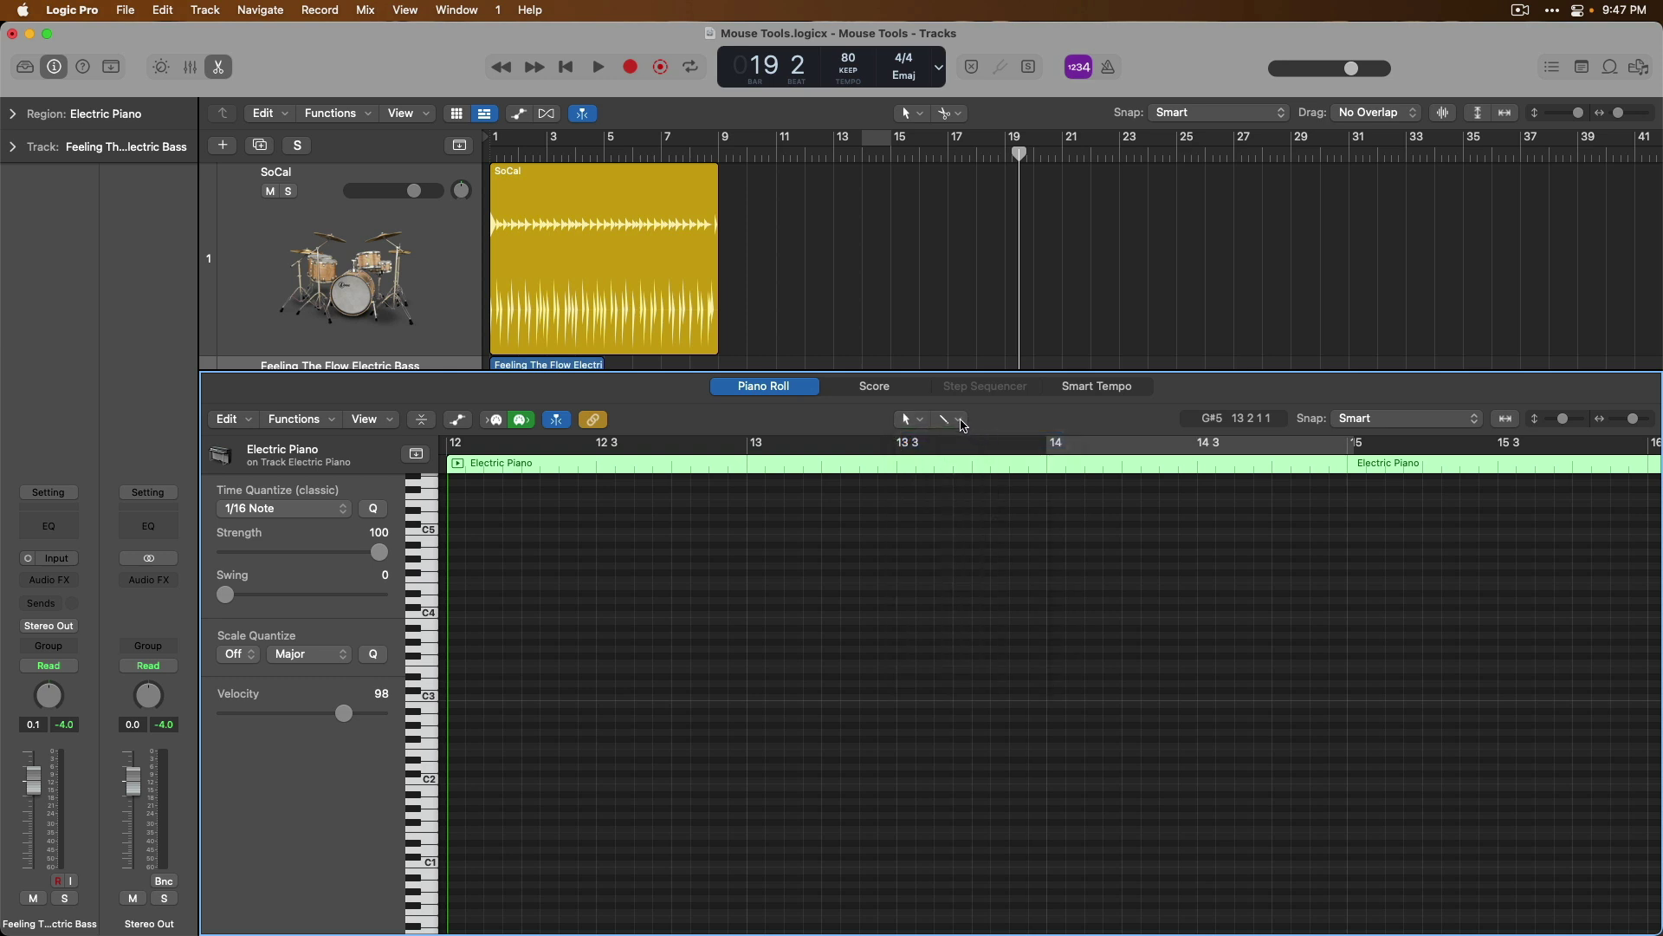
{"action": "left_click", "coordinate": [950, 419]}
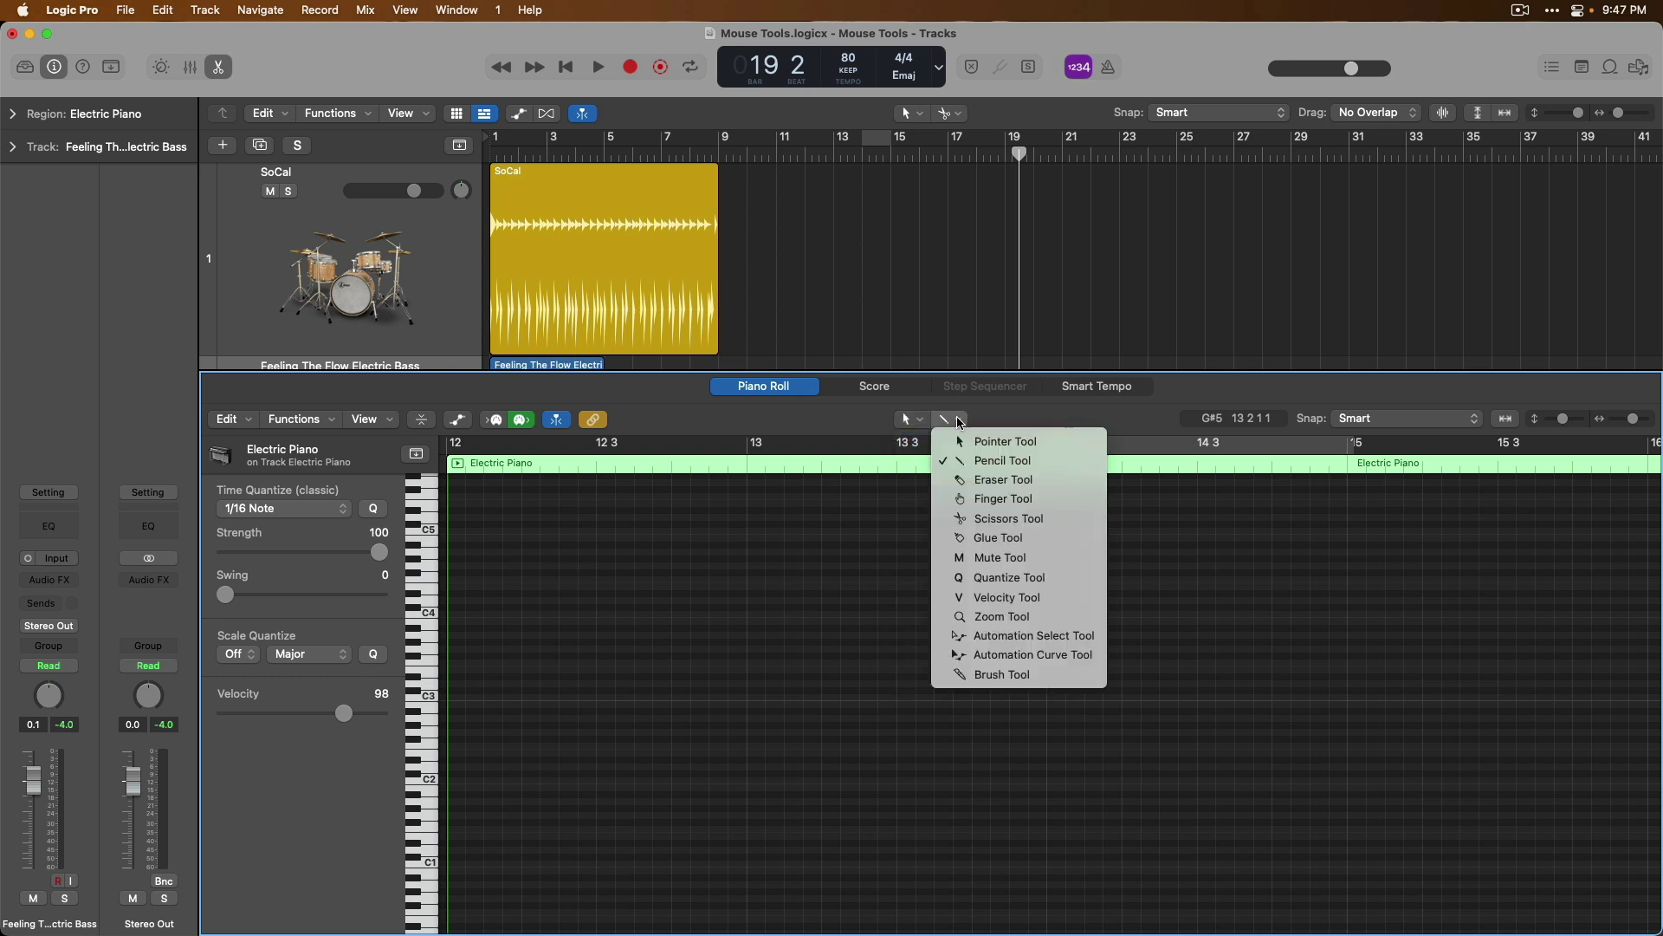
{"action": "left_click", "coordinate": [1061, 460]}
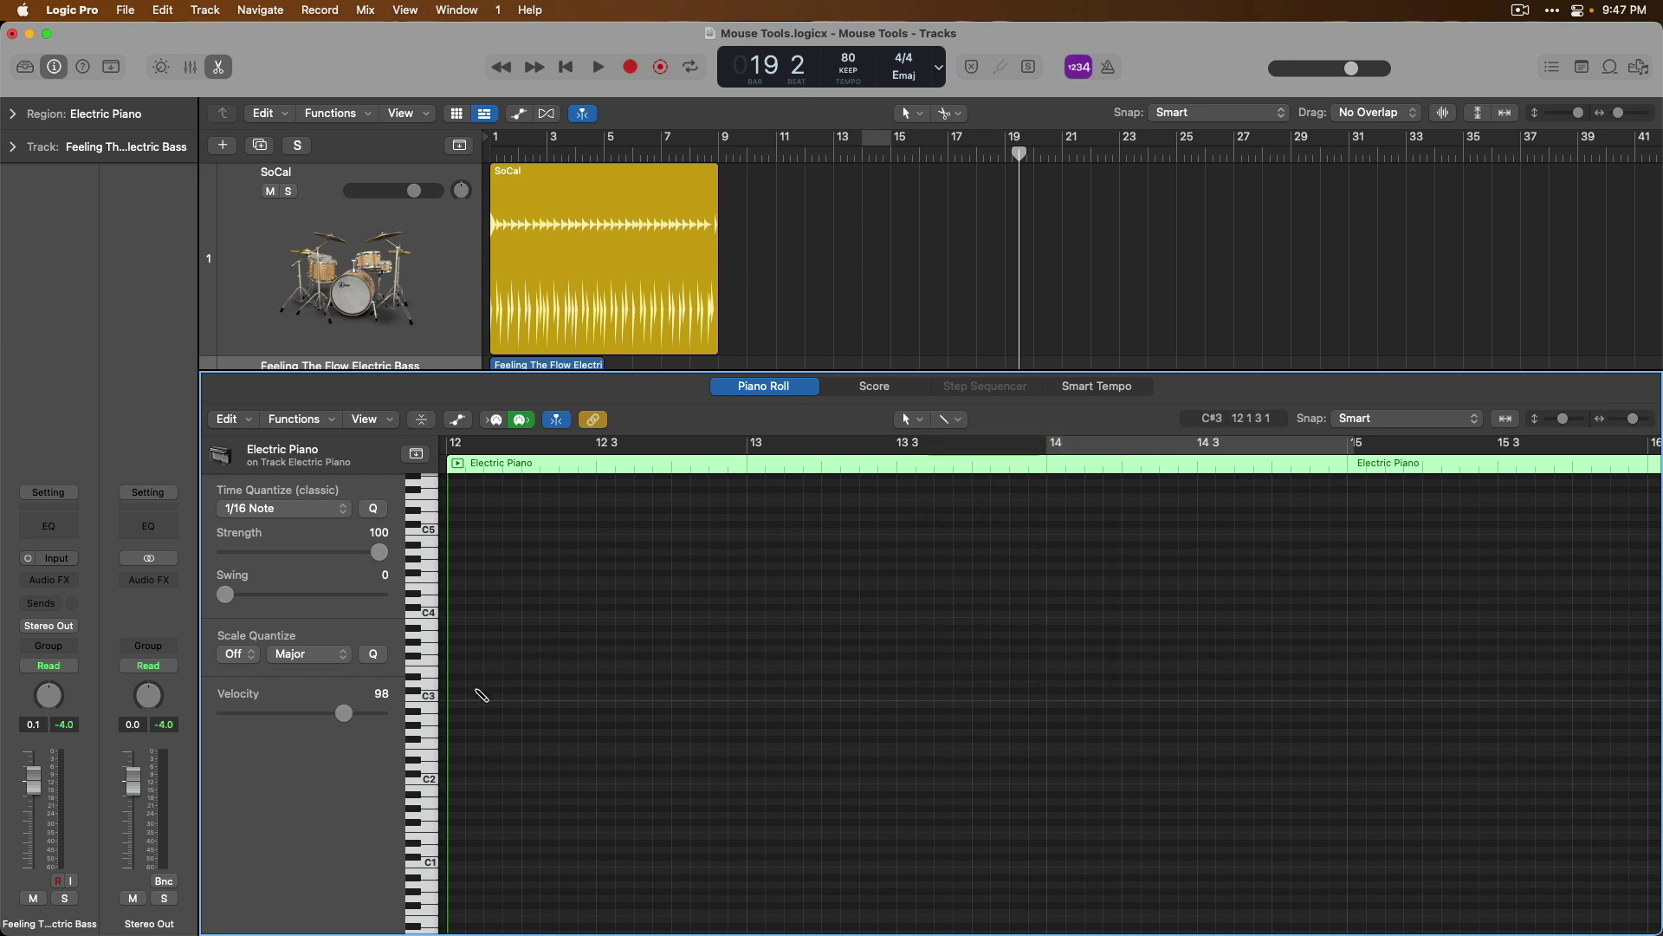
Step: Draw notes C3, two C#3, a lengthened C3 at bar 13, a long D3 and a long A2 near bar 14
{"action": "key", "text": "super+Down"}
{"action": "key", "text": "super+Down"}
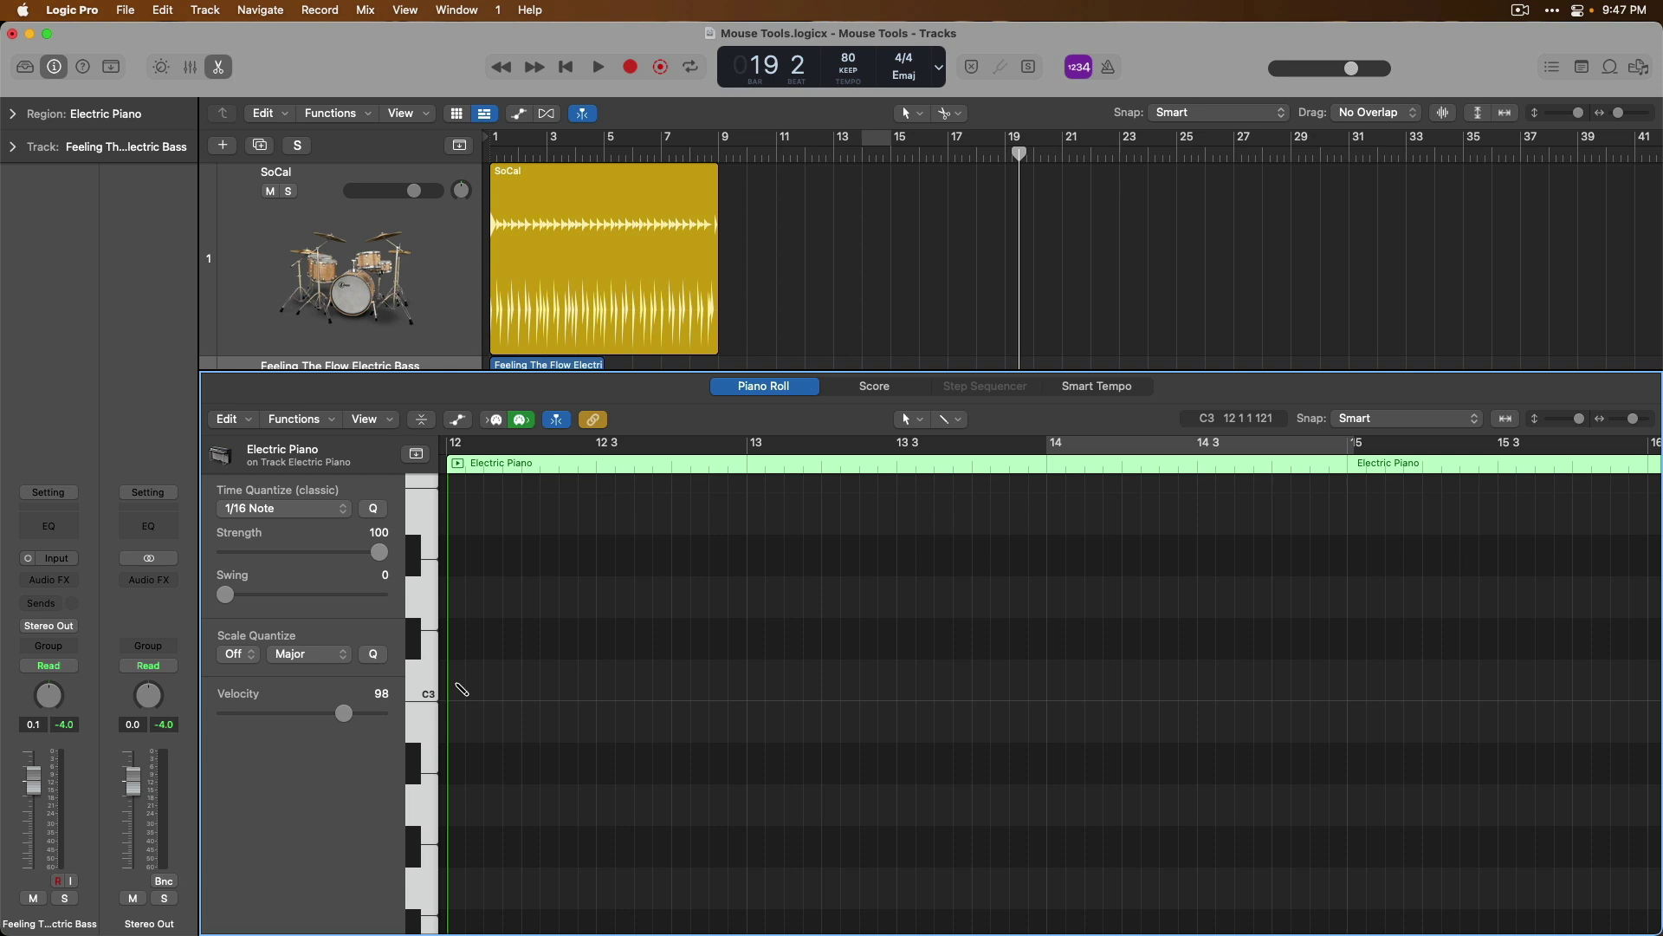
{"action": "left_click", "coordinate": [462, 689]}
{"action": "left_click", "coordinate": [548, 645]}
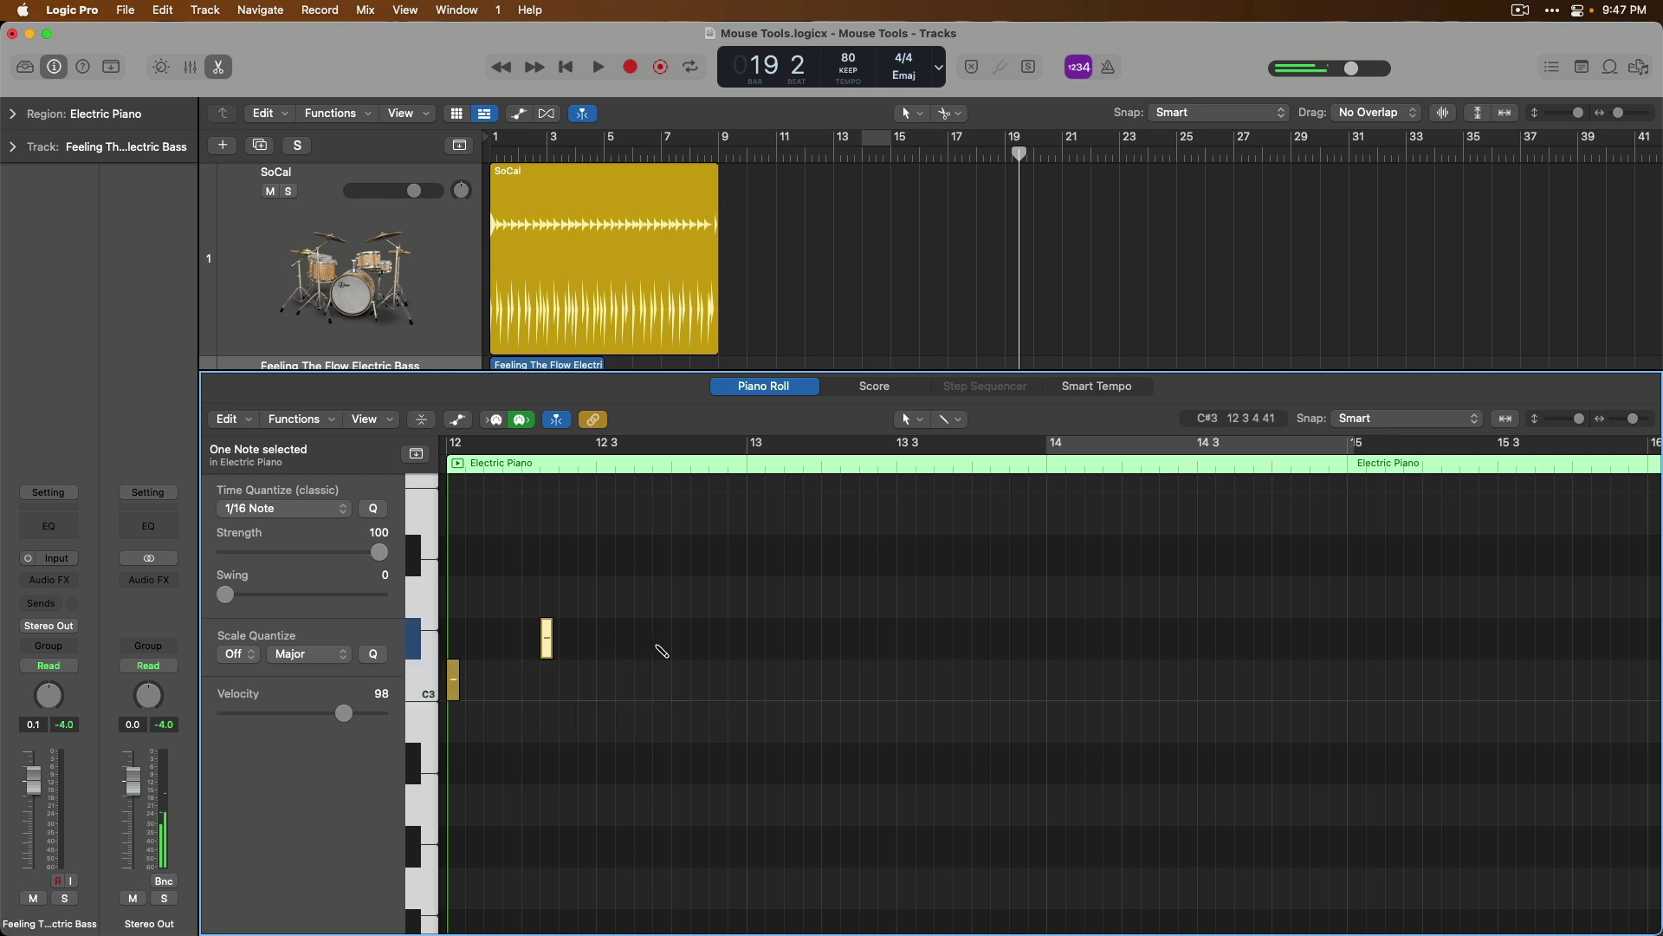
{"action": "left_click", "coordinate": [659, 645]}
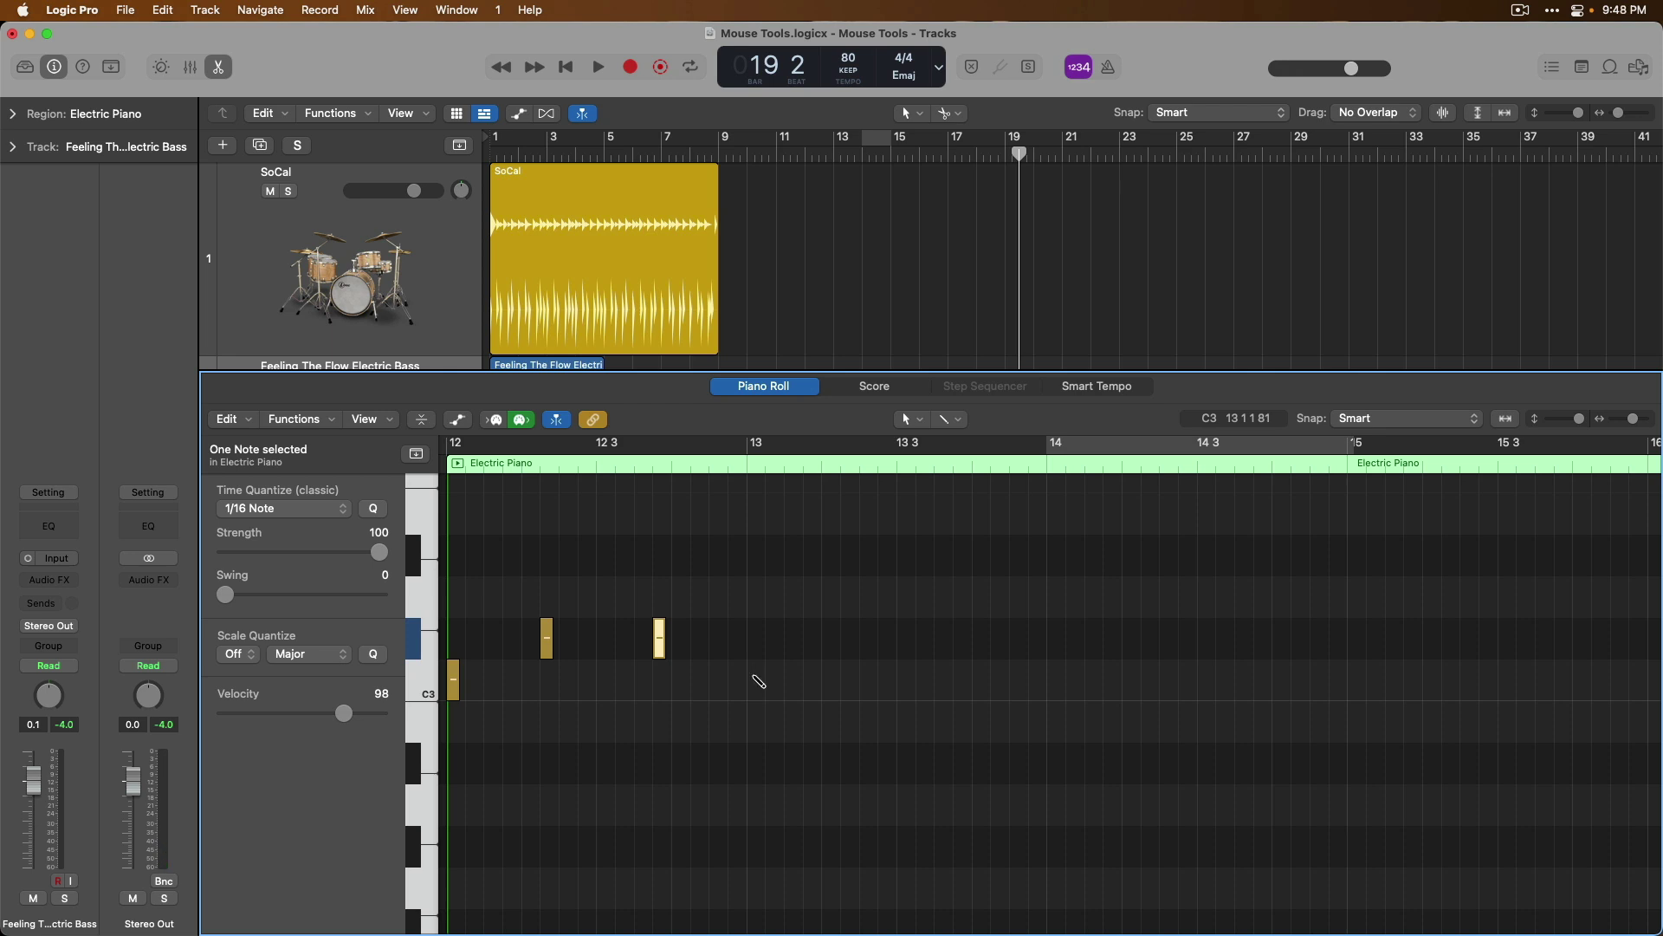
{"action": "left_click", "coordinate": [753, 681]}
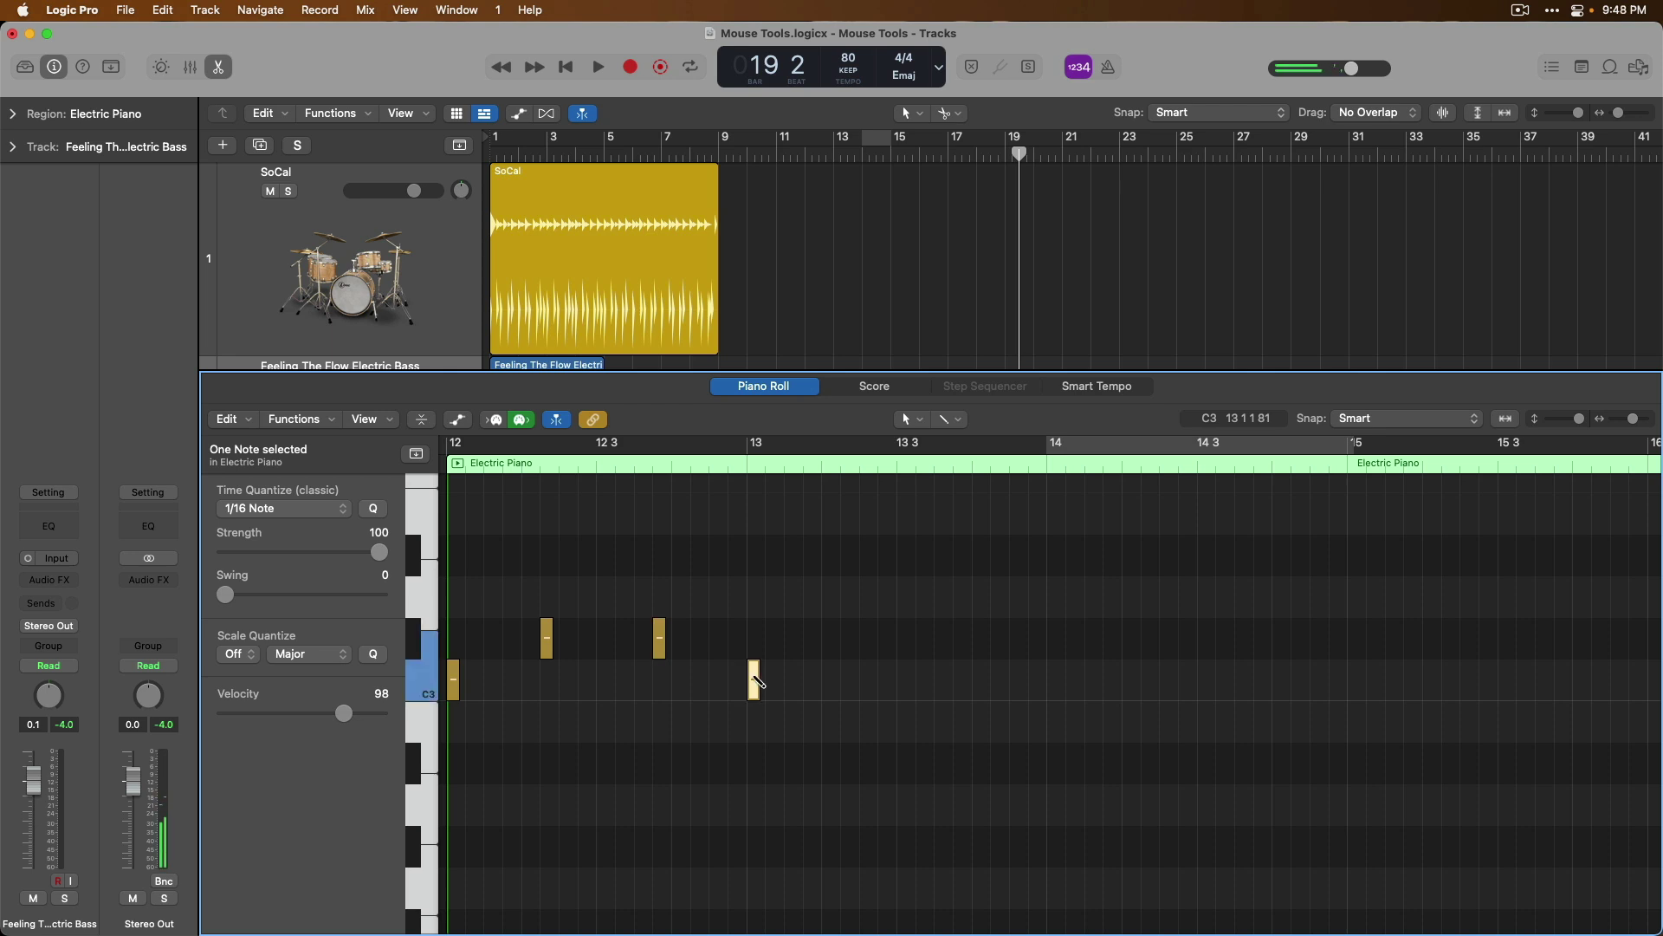
{"action": "left_click_drag", "start_coordinate": [756, 682], "coordinate": [863, 679]}
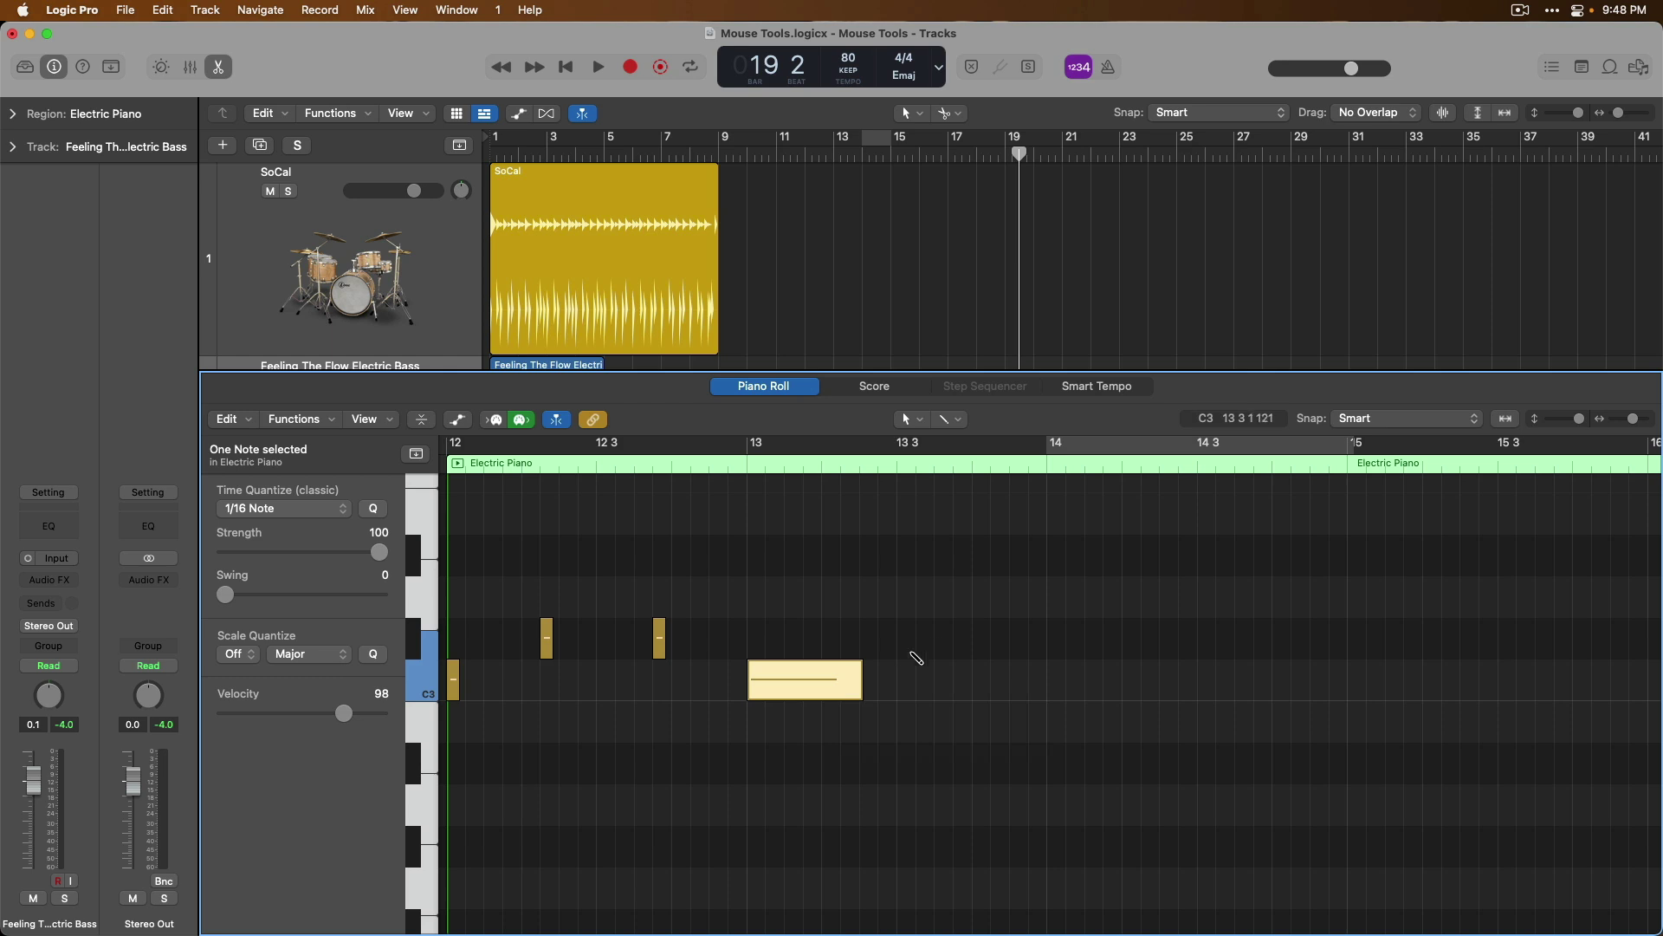
{"action": "mouse_move", "coordinate": [956, 596]}
{"action": "left_mouse_down"}
{"action": "mouse_move", "coordinate": [1109, 594]}
{"action": "mouse_move", "coordinate": [920, 596]}
{"action": "left_mouse_up"}
{"action": "left_click_drag", "start_coordinate": [1109, 806], "coordinate": [1278, 812]}
Step: Close the Piano Roll and set the Cmd-click tool to Eraser
{"action": "key", "text": "e"}
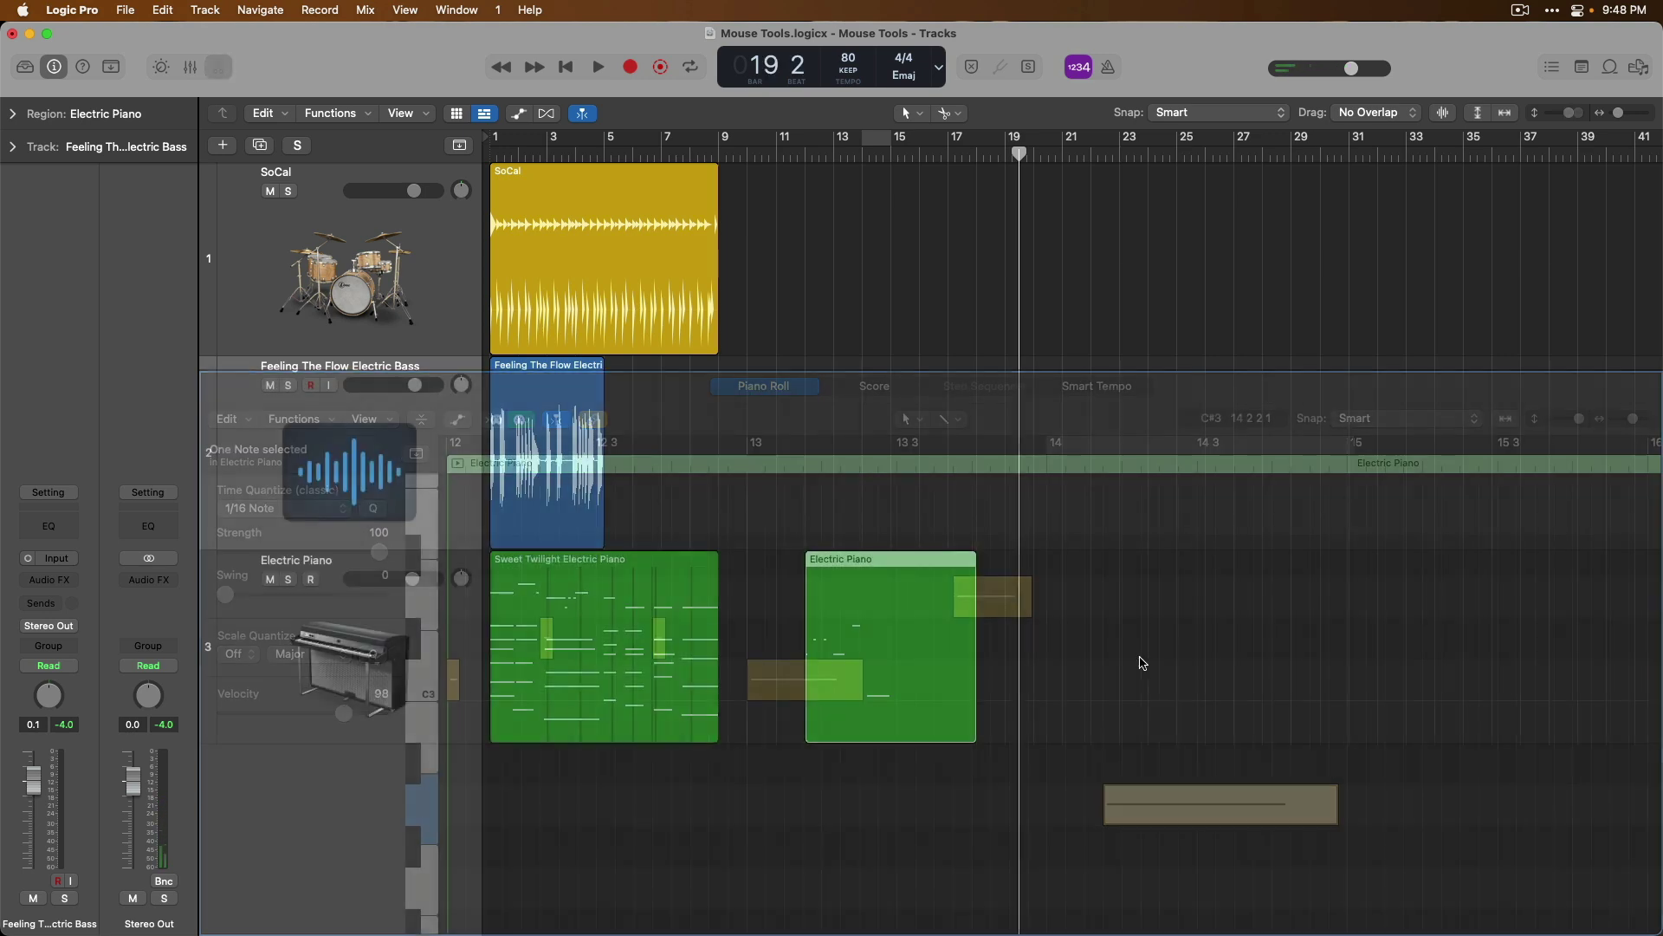
{"action": "left_click", "coordinate": [964, 118]}
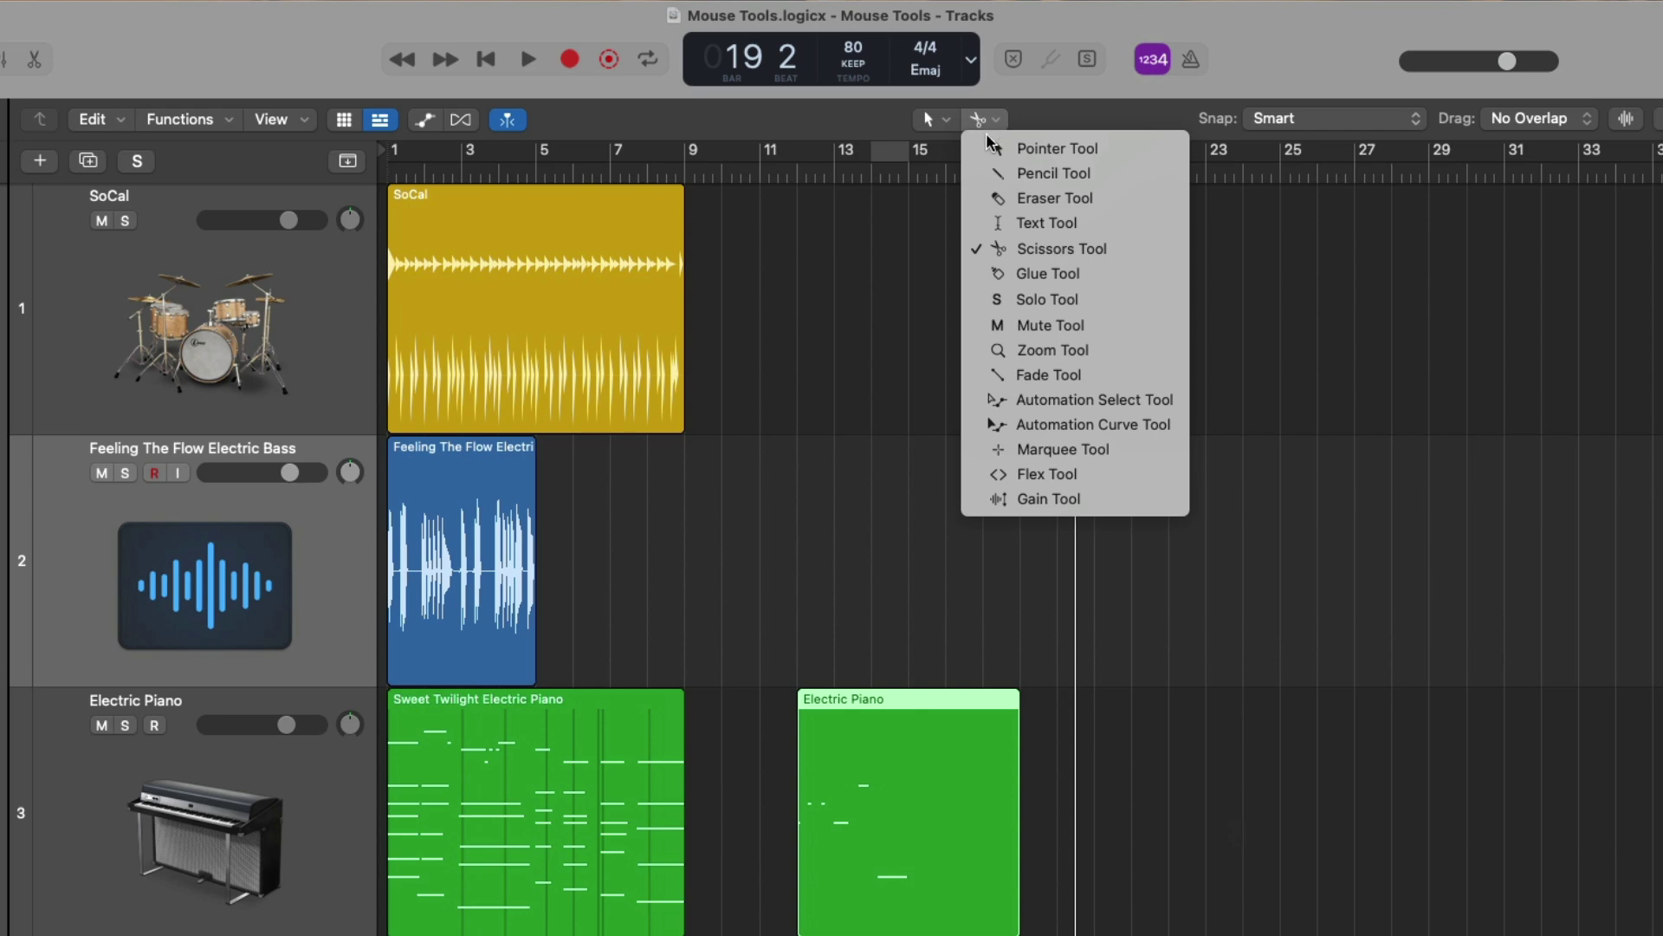
{"action": "left_click", "coordinate": [1137, 206]}
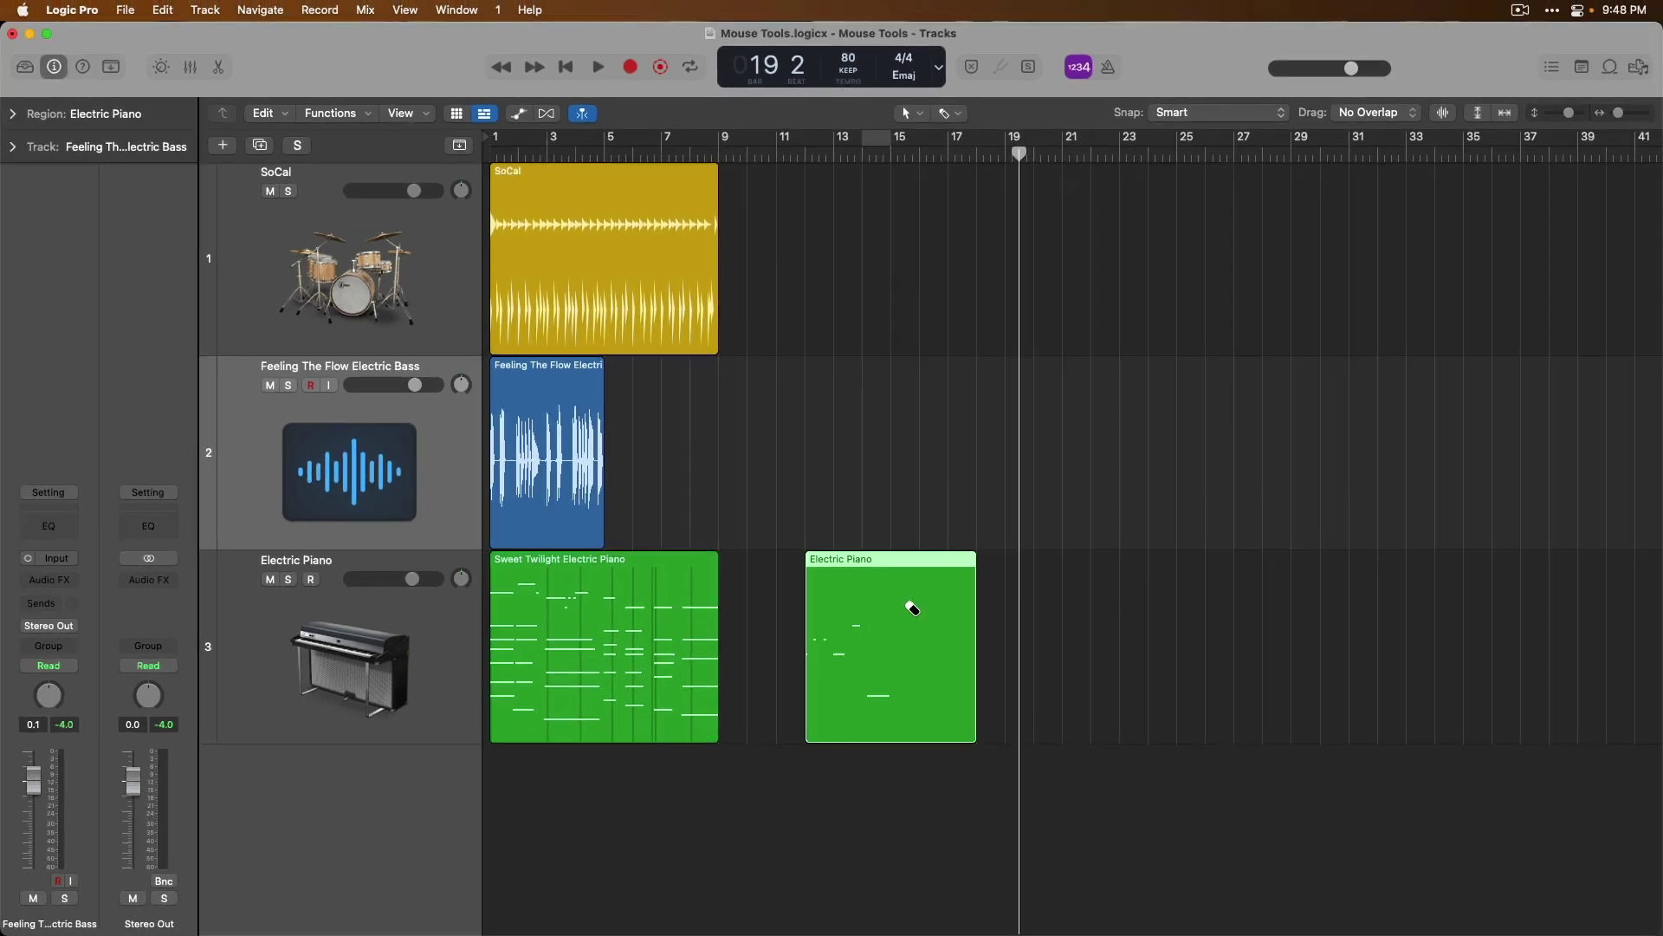
Step: Erase the bar-12 Electric Piano, Sweet Twilight and SoCal regions, then undo to restore the latter two
{"action": "left_click", "coordinate": [913, 608]}
{"action": "left_click", "coordinate": [645, 601]}
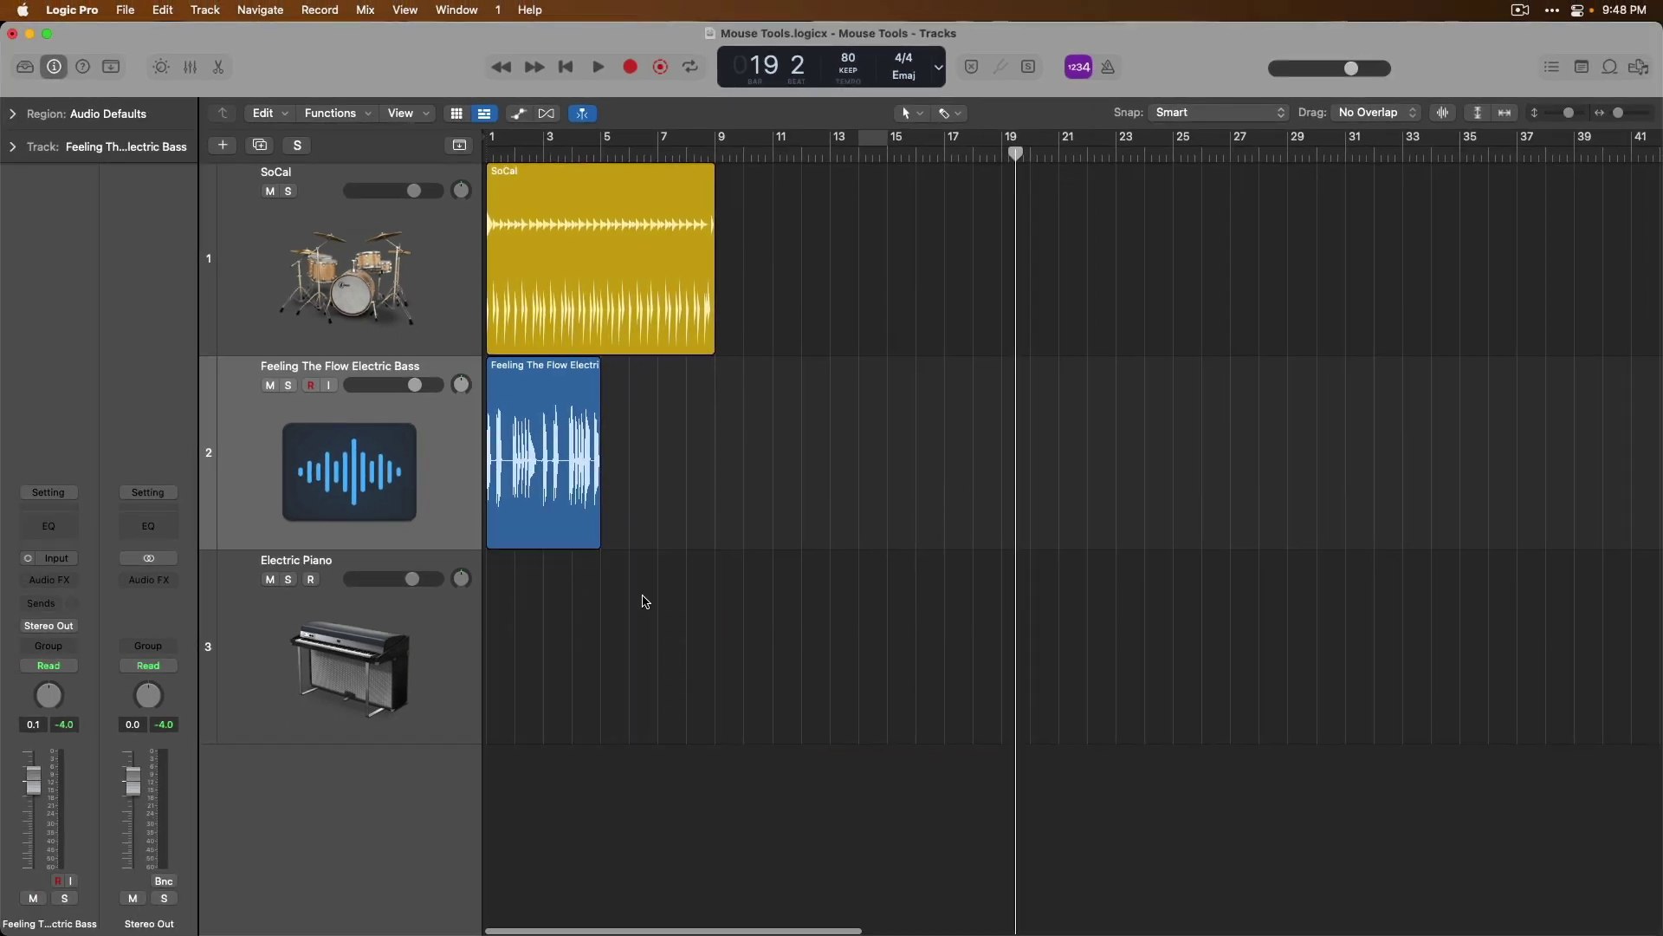
{"action": "left_click", "coordinate": [583, 218]}
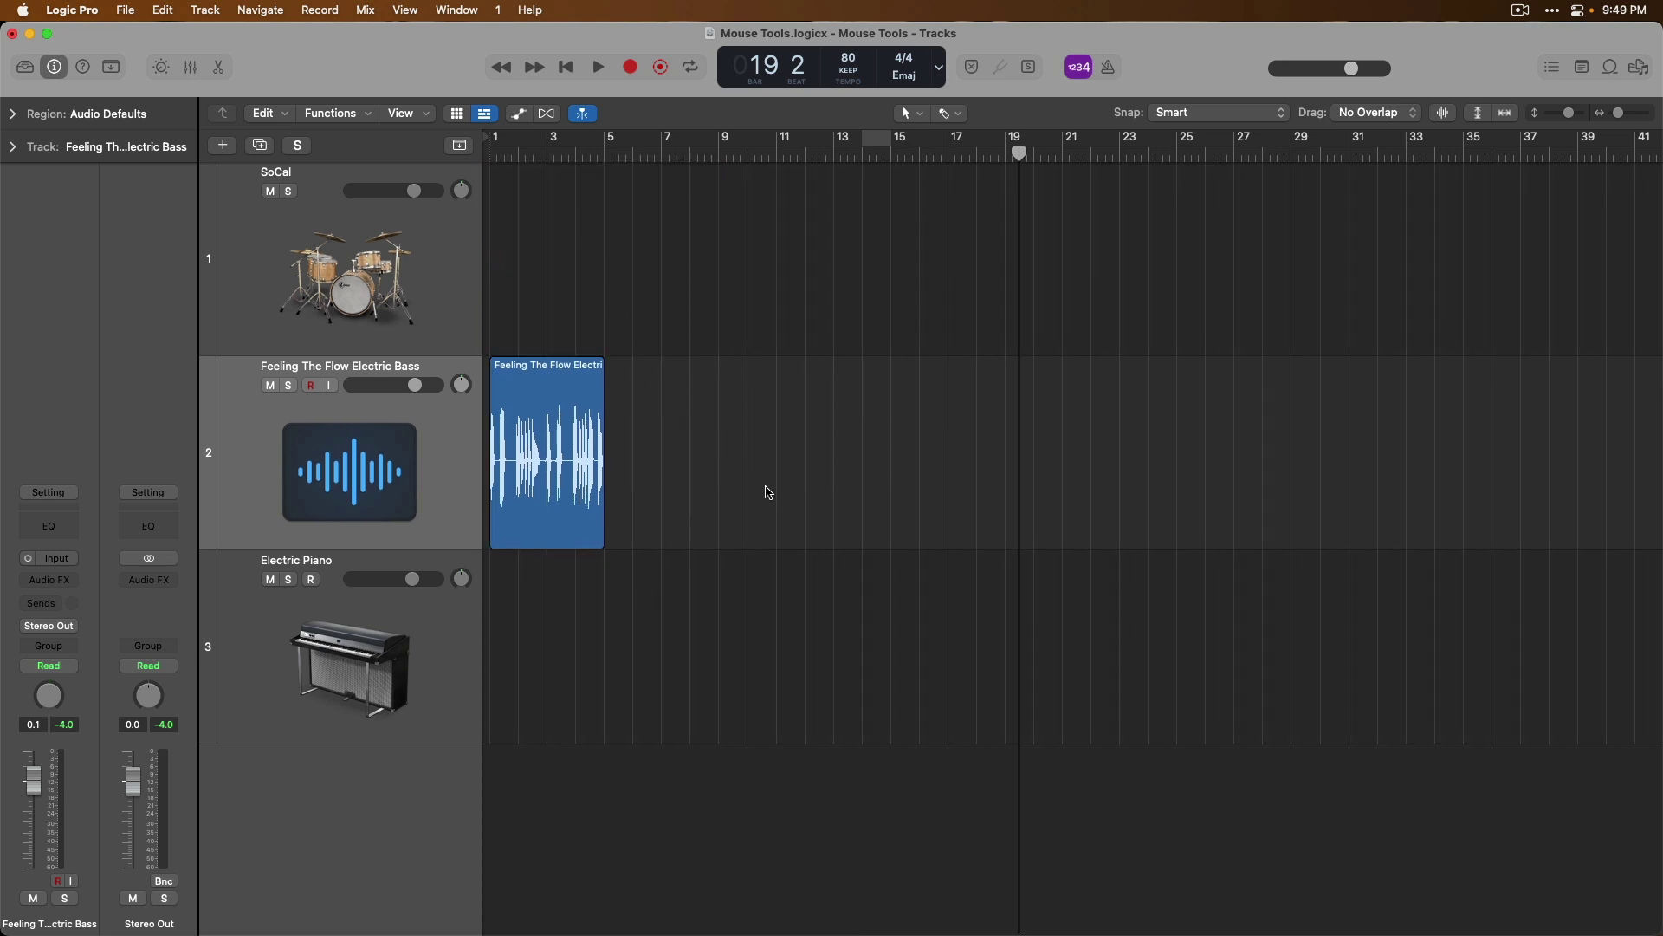
{"action": "key", "text": "super+z"}
{"action": "key", "text": "super+z"}
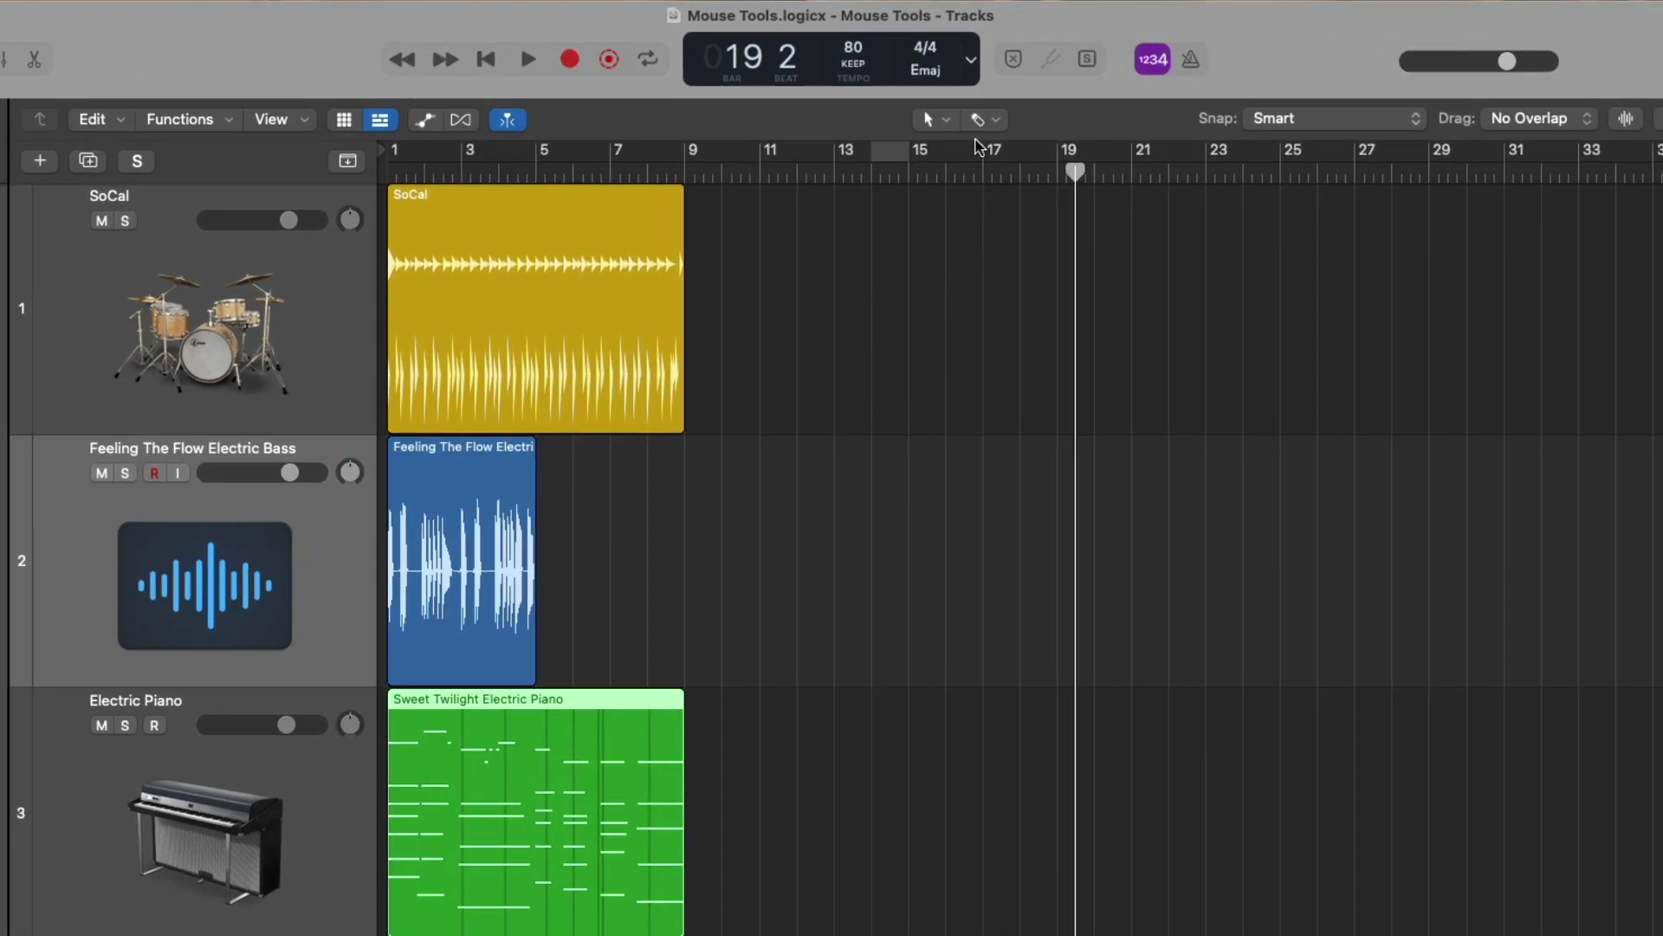
Step: Set the alternate tool to the Text Tool and rename the bass region 'Electric Bass'
{"action": "left_click", "coordinate": [979, 121]}
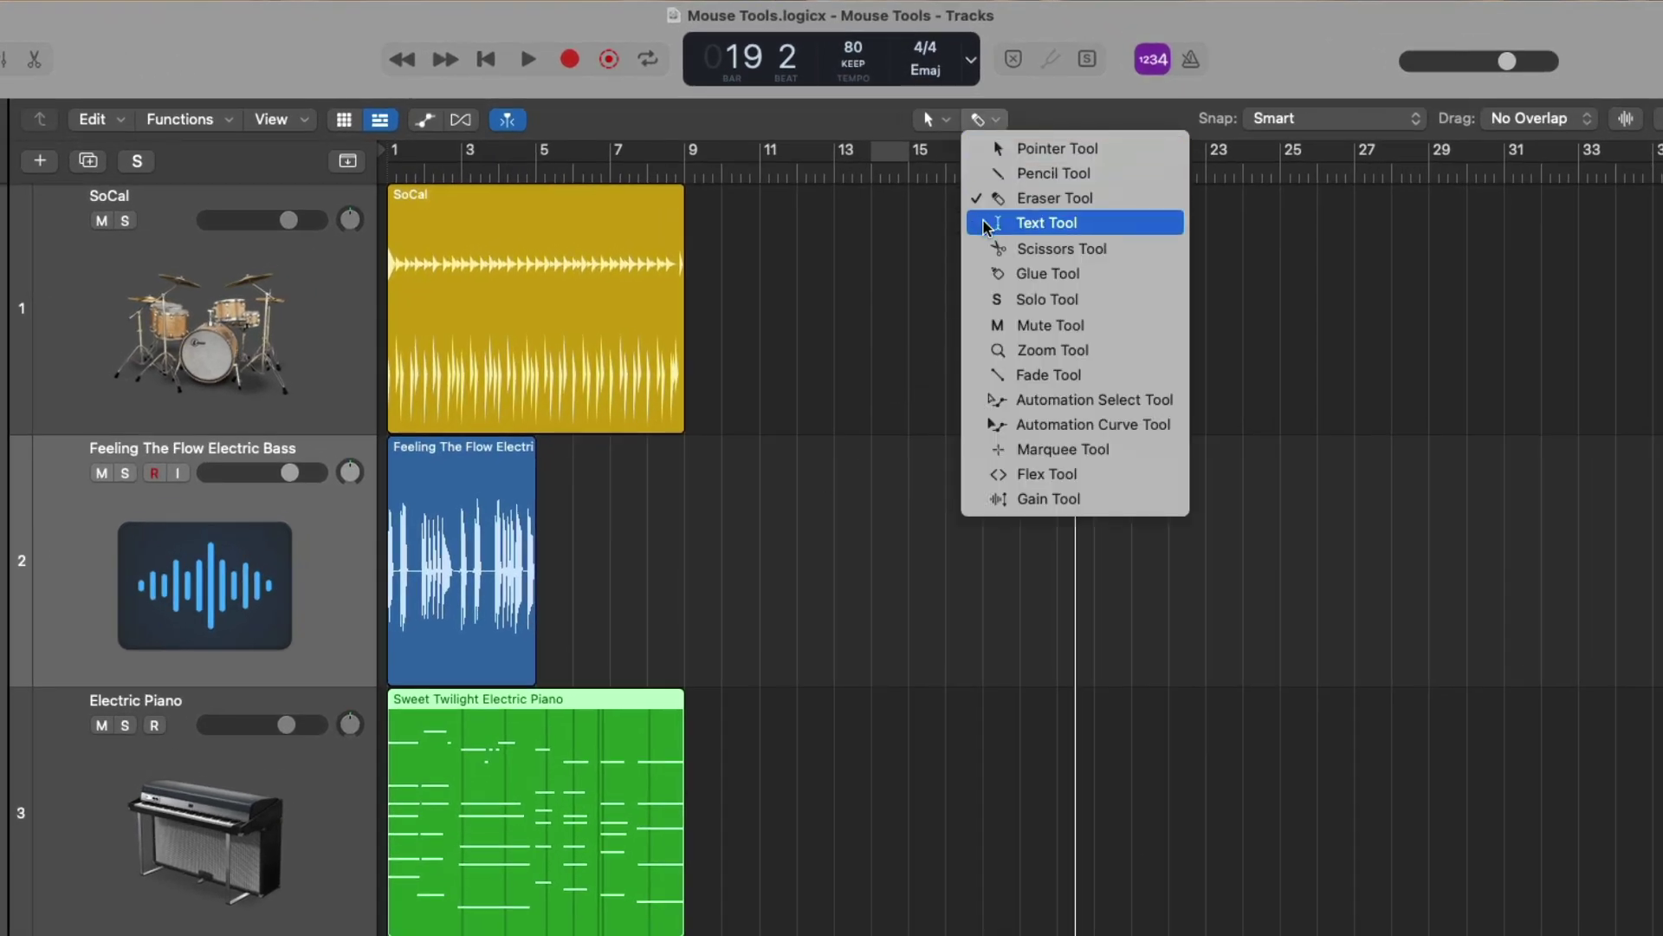
{"action": "left_click", "coordinate": [1114, 224]}
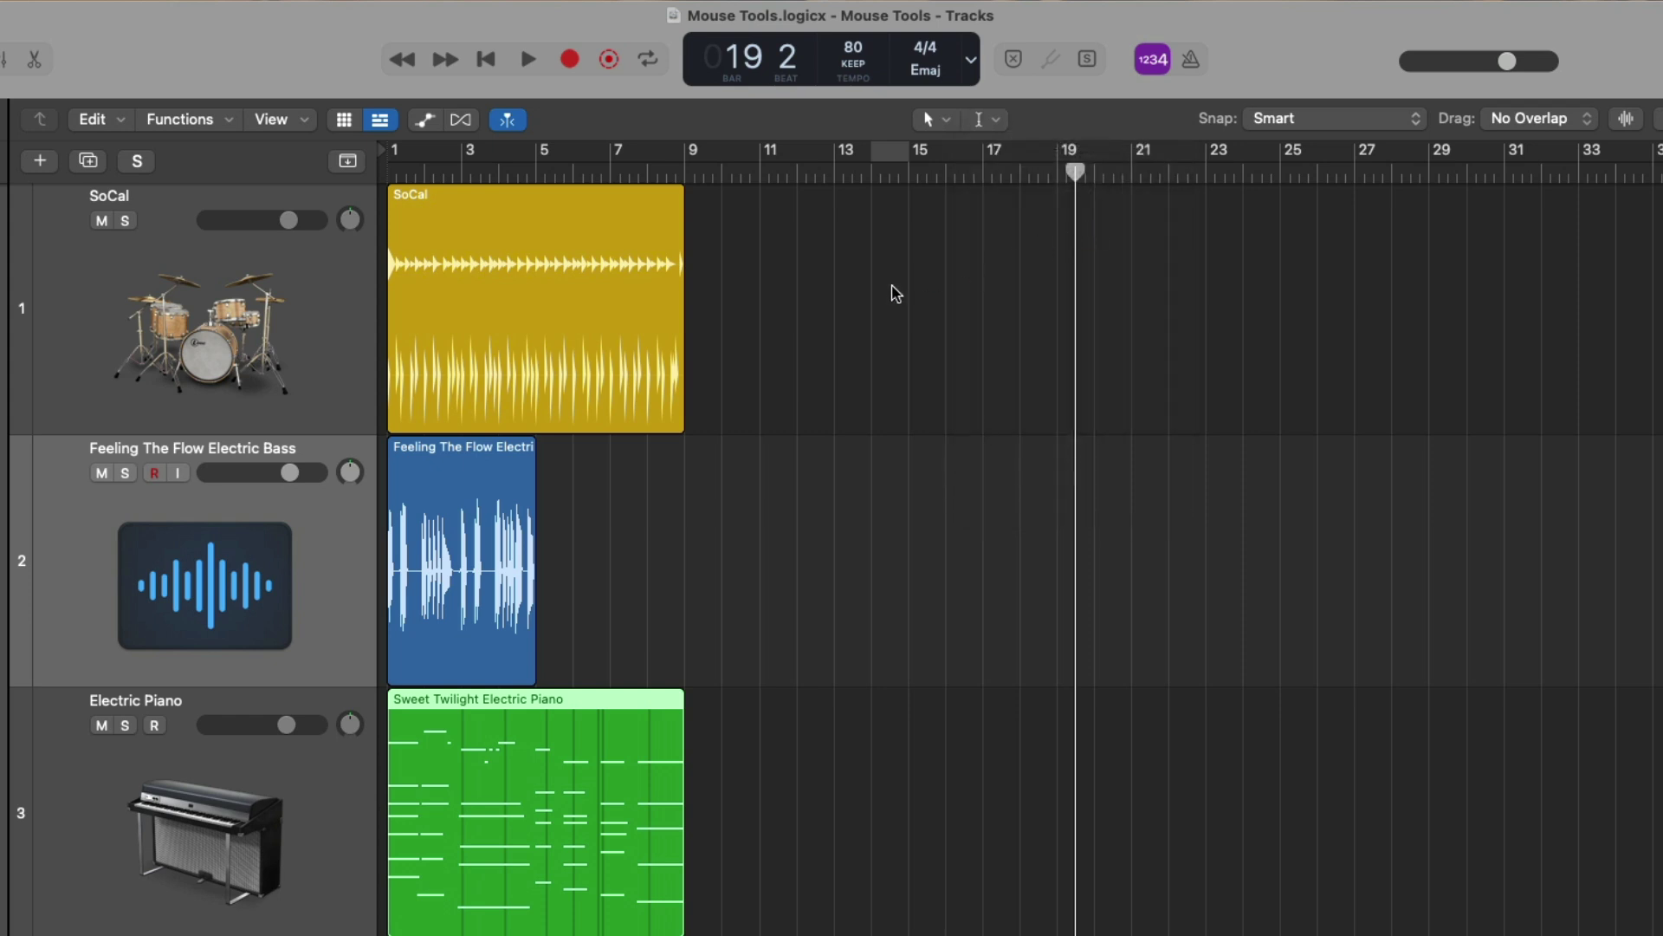
{"action": "left_click", "coordinate": [457, 450], "text": "super"}
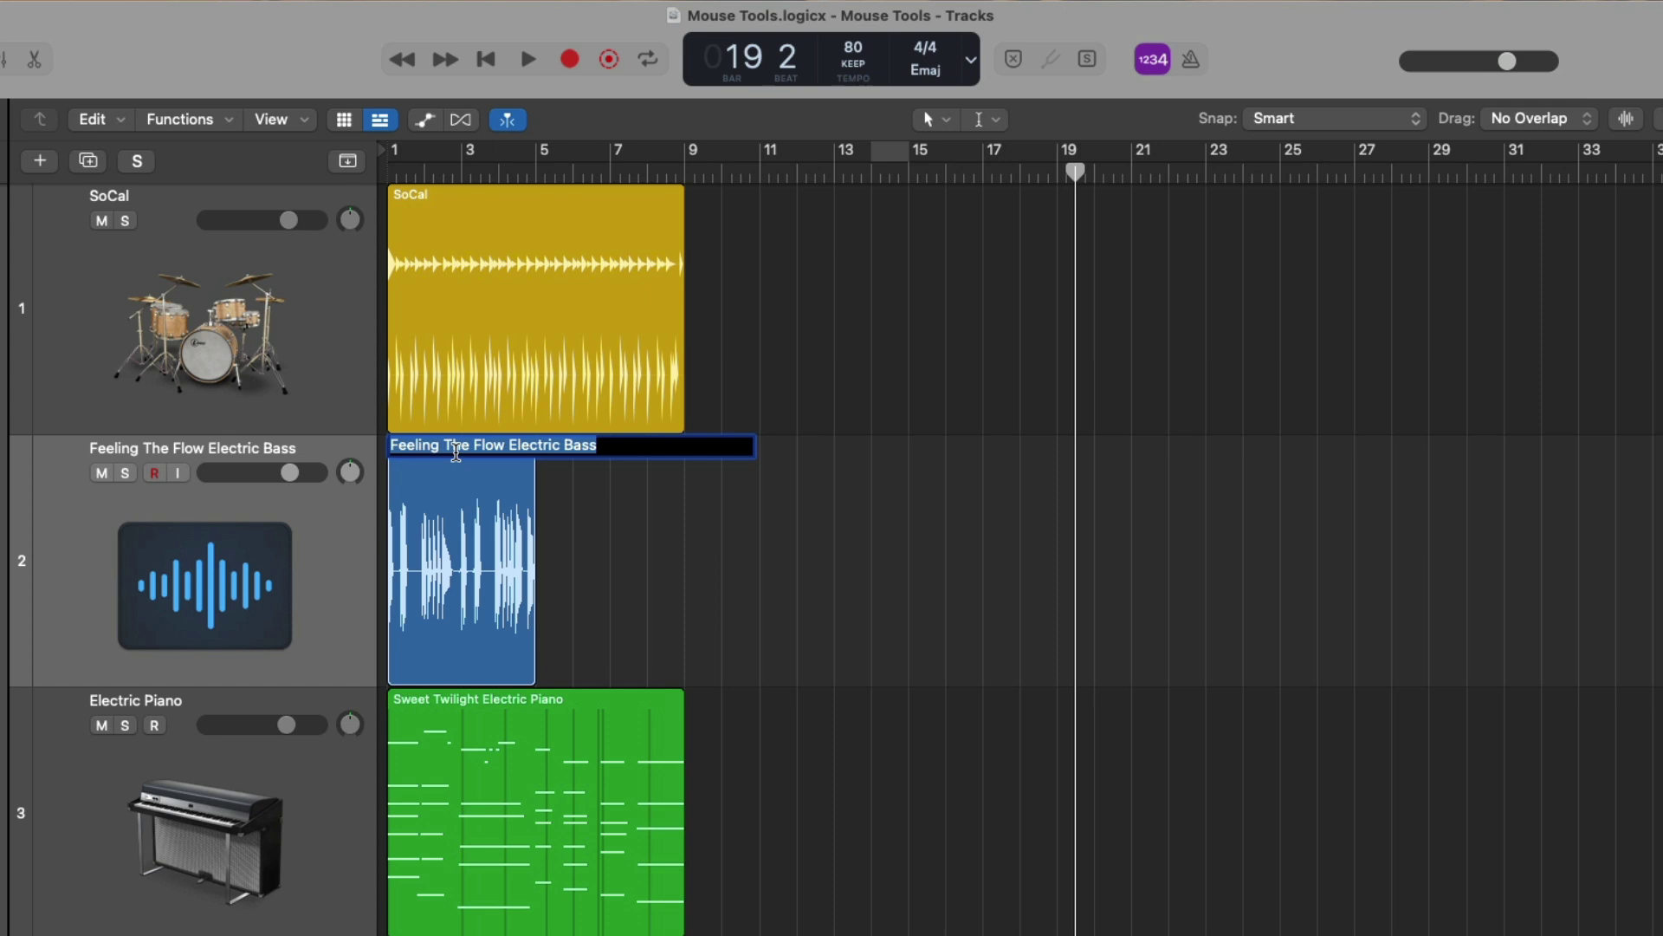
{"action": "type", "text": "Electric Ba"}
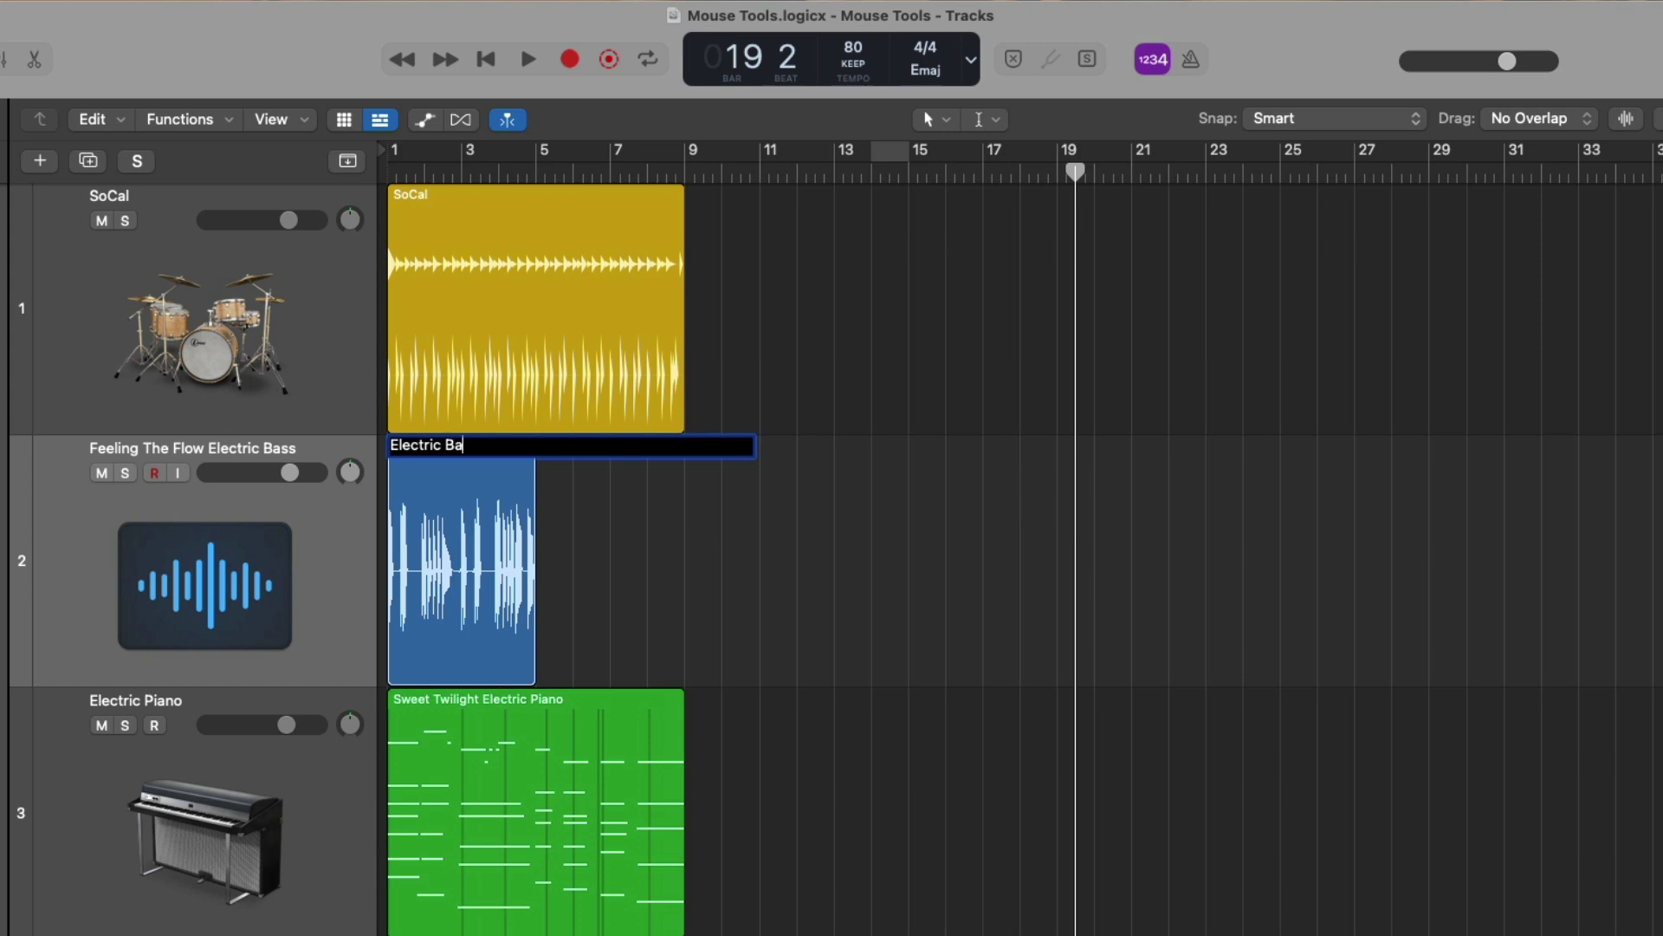
{"action": "type", "text": "ss"}
{"action": "key", "text": "Return"}
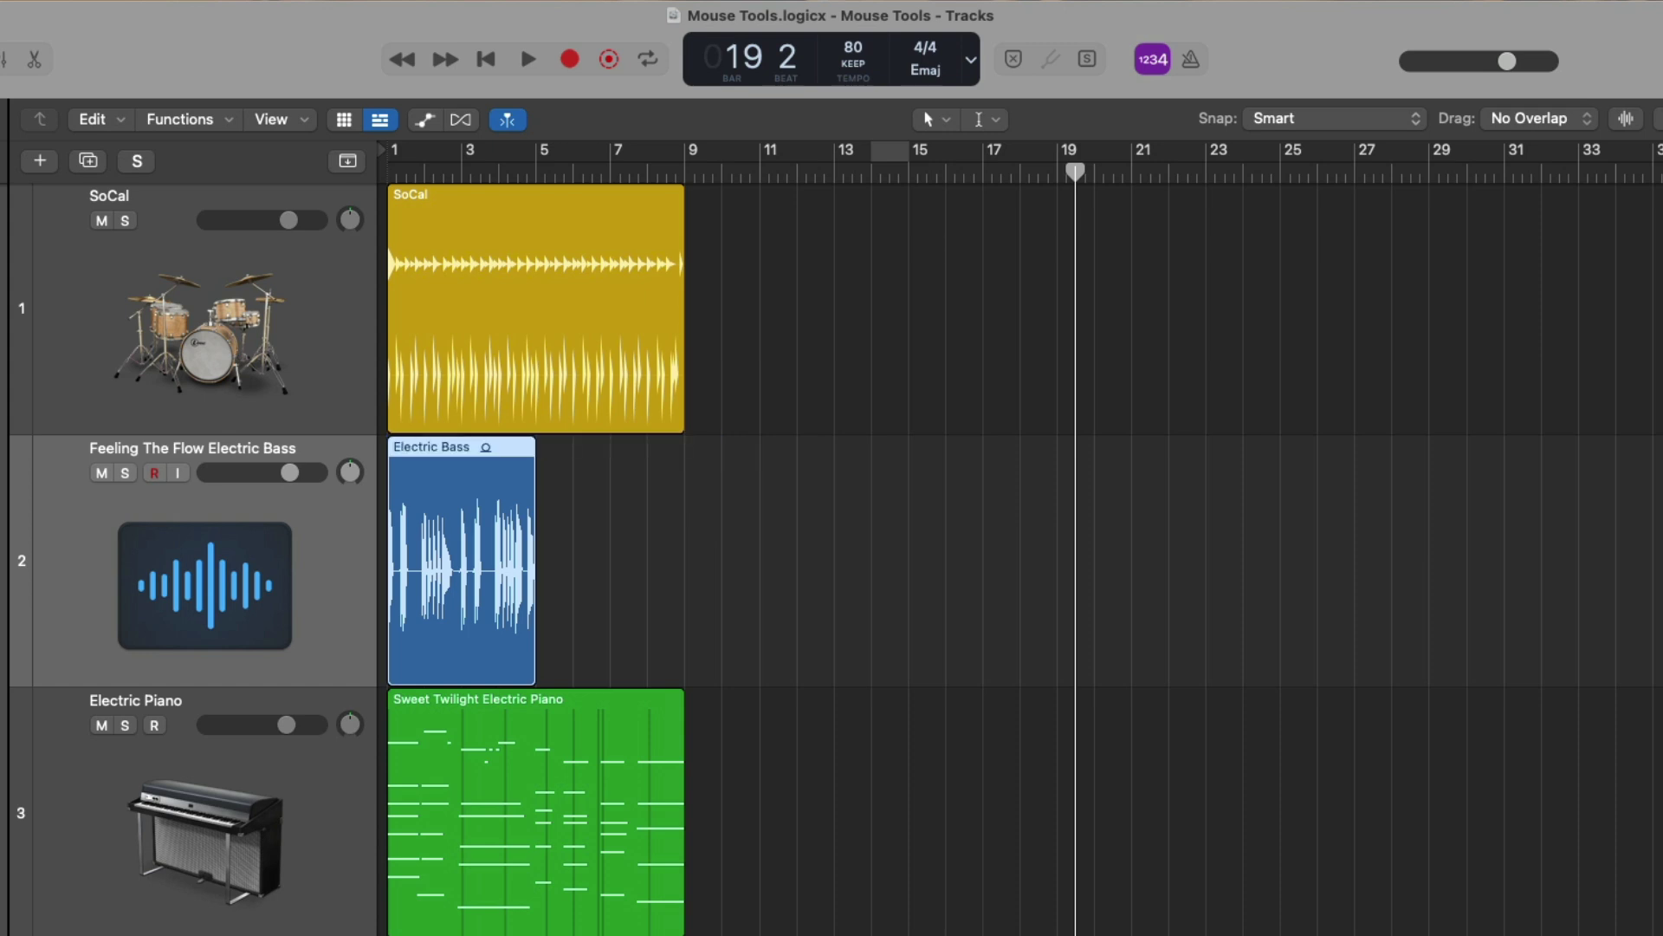
Step: Choose the Scissors Tool as the secondary mouse tool from the T tool menu
{"action": "left_click", "coordinate": [984, 124]}
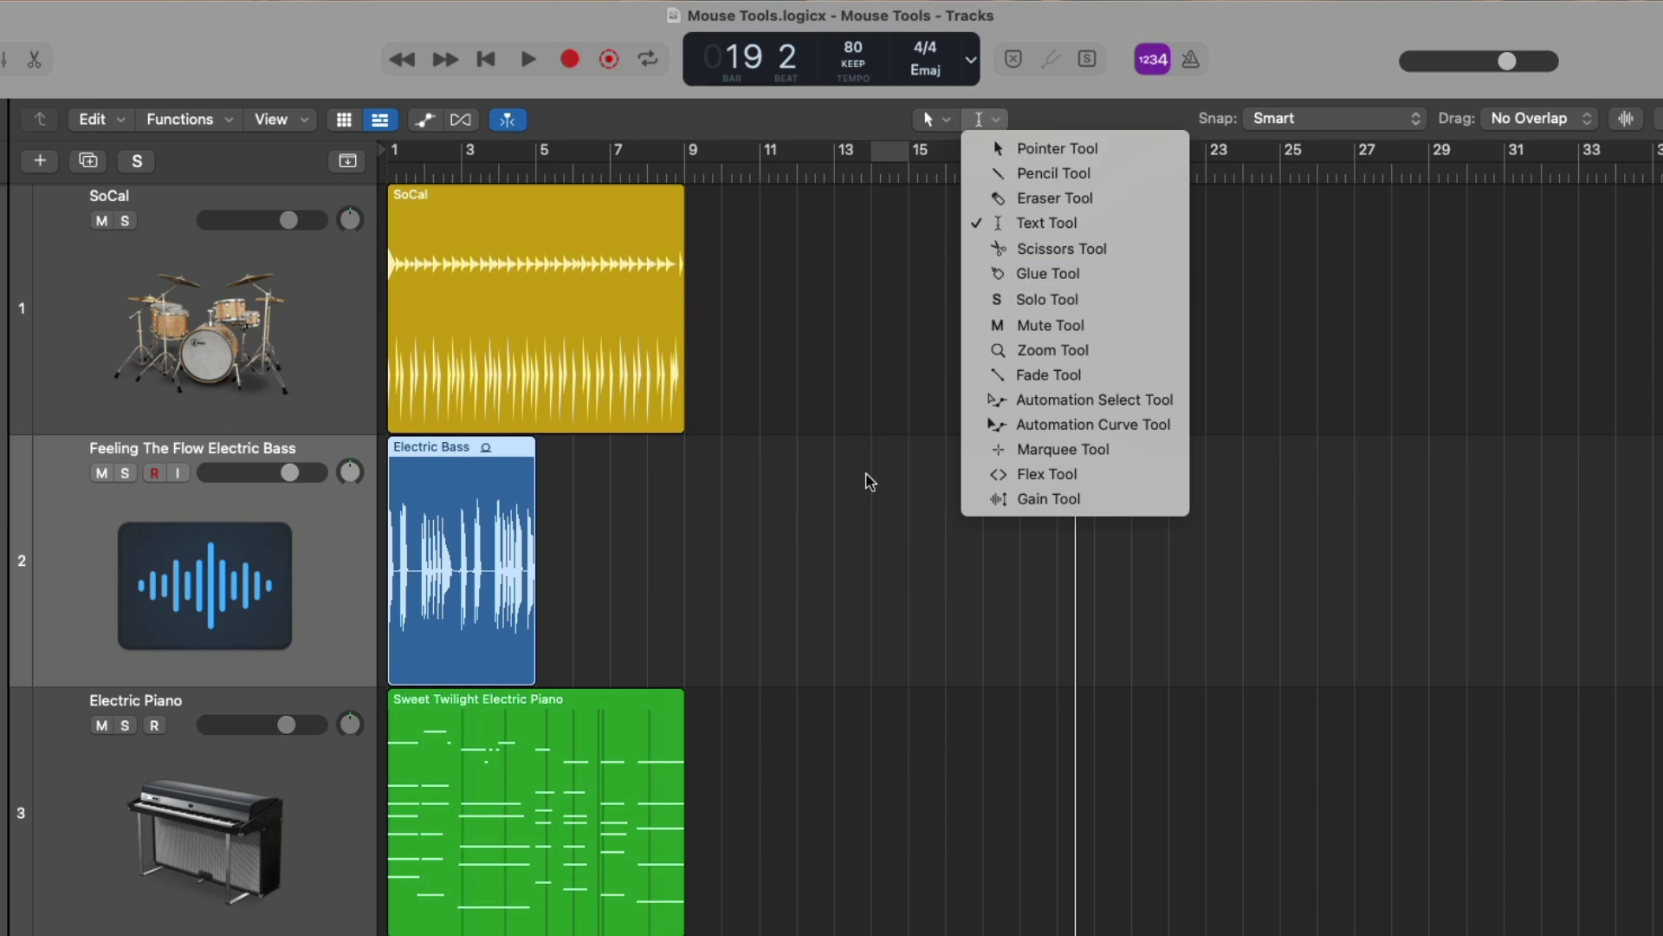
{"action": "left_click", "coordinate": [855, 505]}
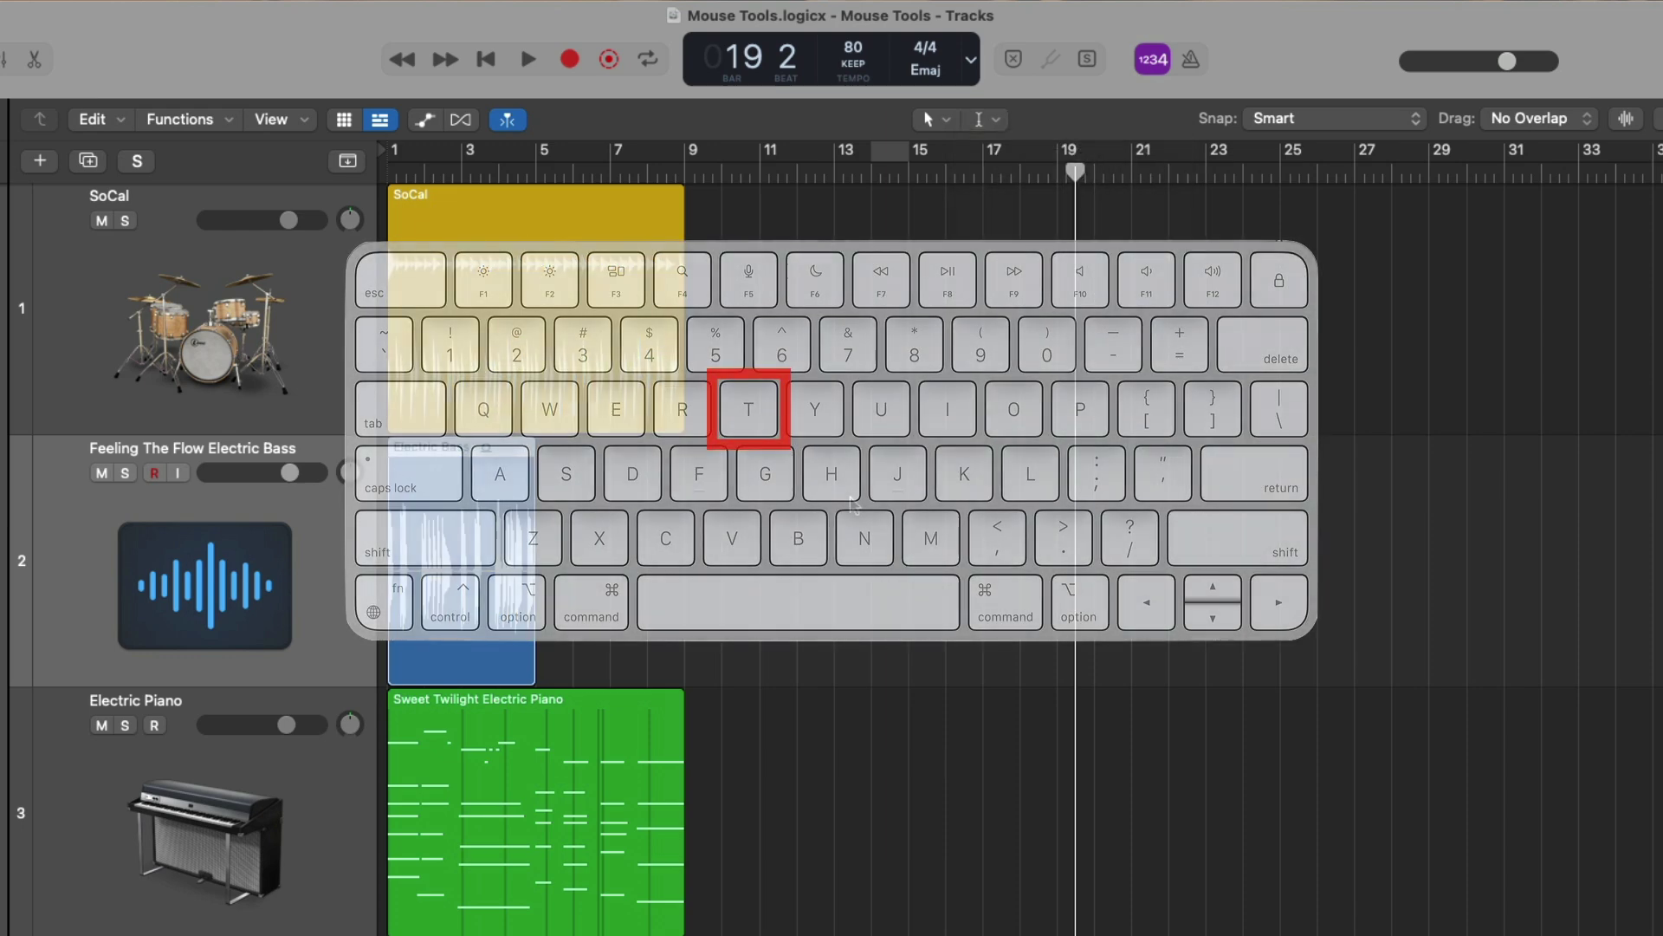
{"action": "key", "text": "t"}
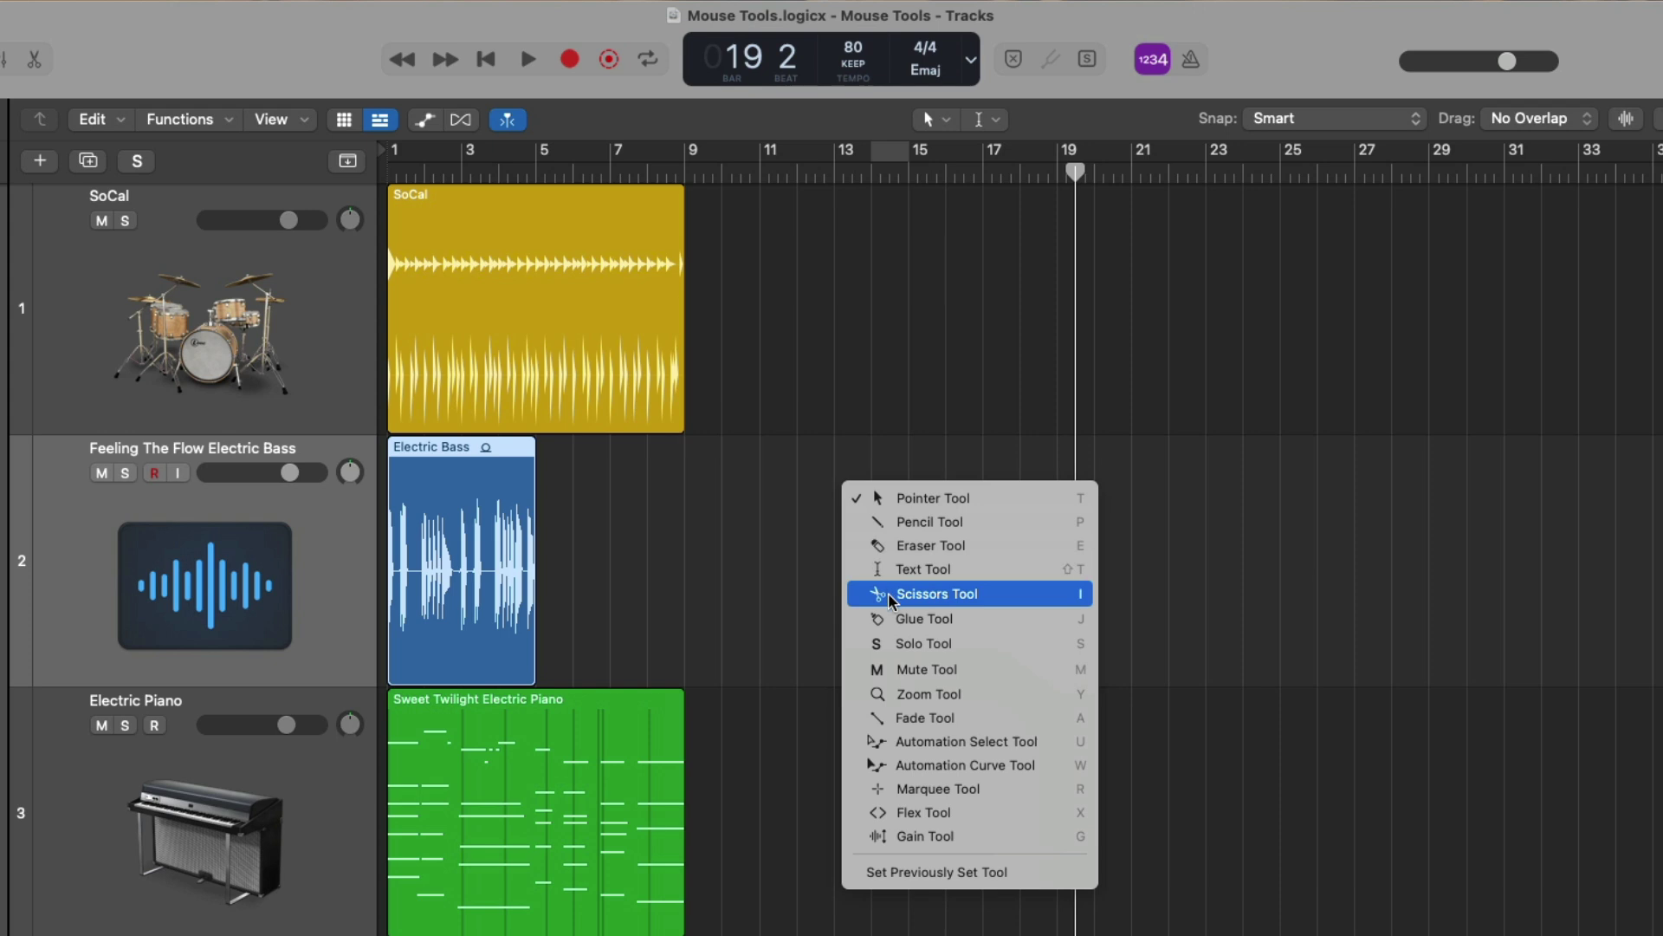
{"action": "left_click", "coordinate": [992, 596]}
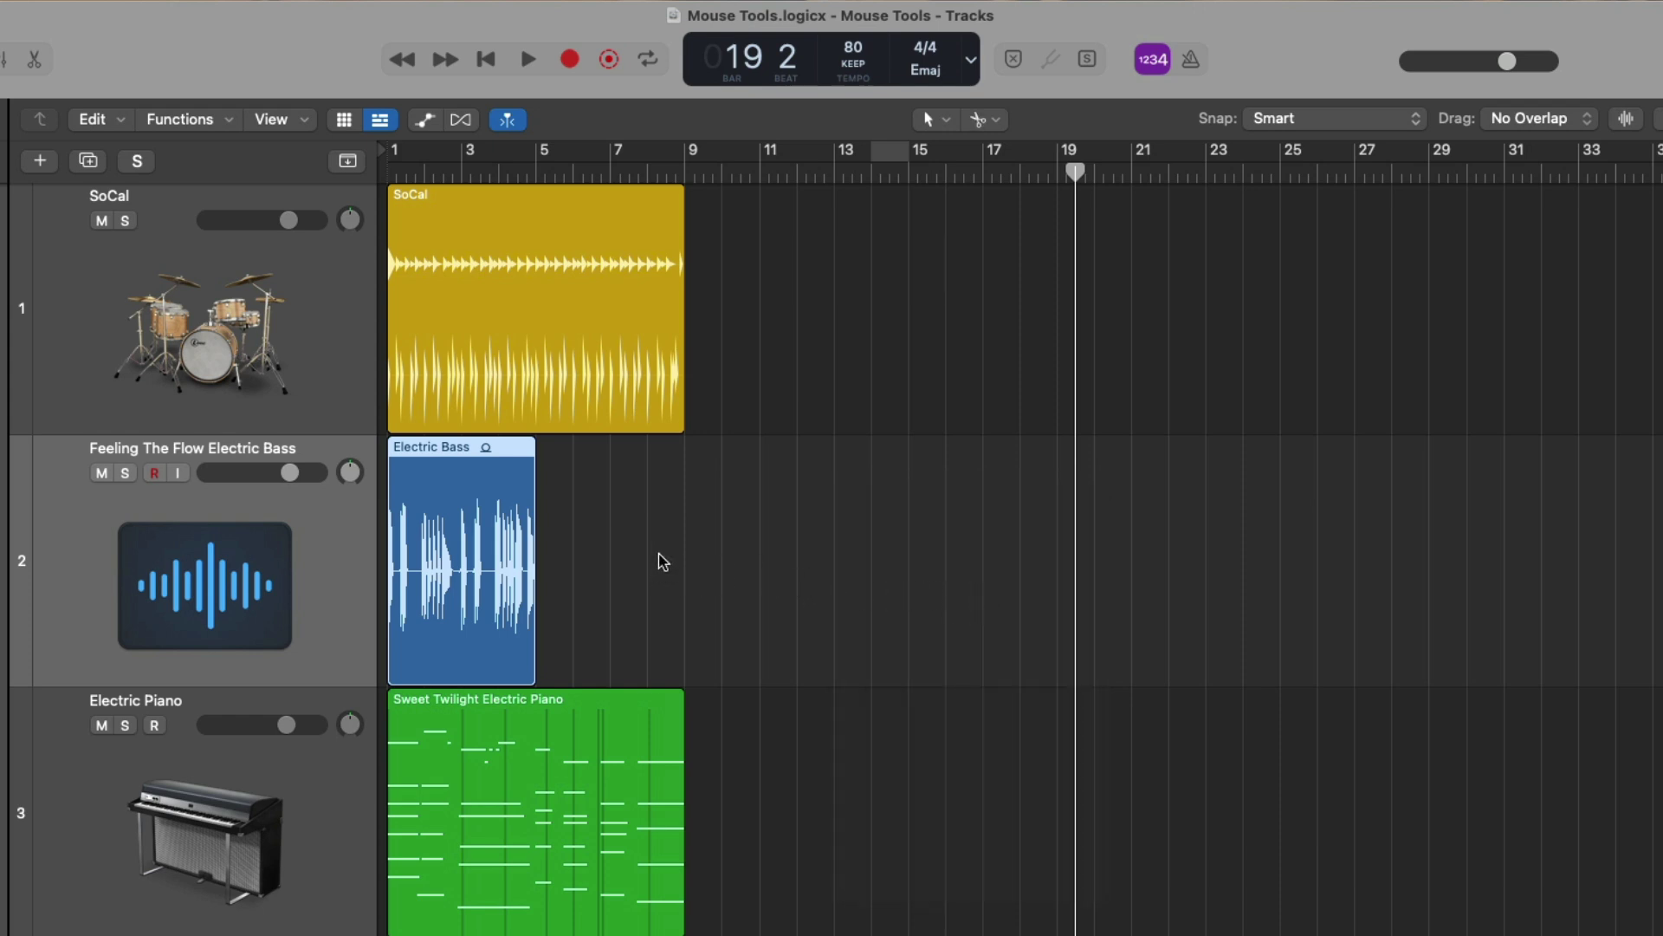
Step: Zoom in on Electric Bass, split it at bar 3 and move the second half to bar 5
{"action": "left_click_drag", "start_coordinate": [663, 706], "coordinate": [386, 433]}
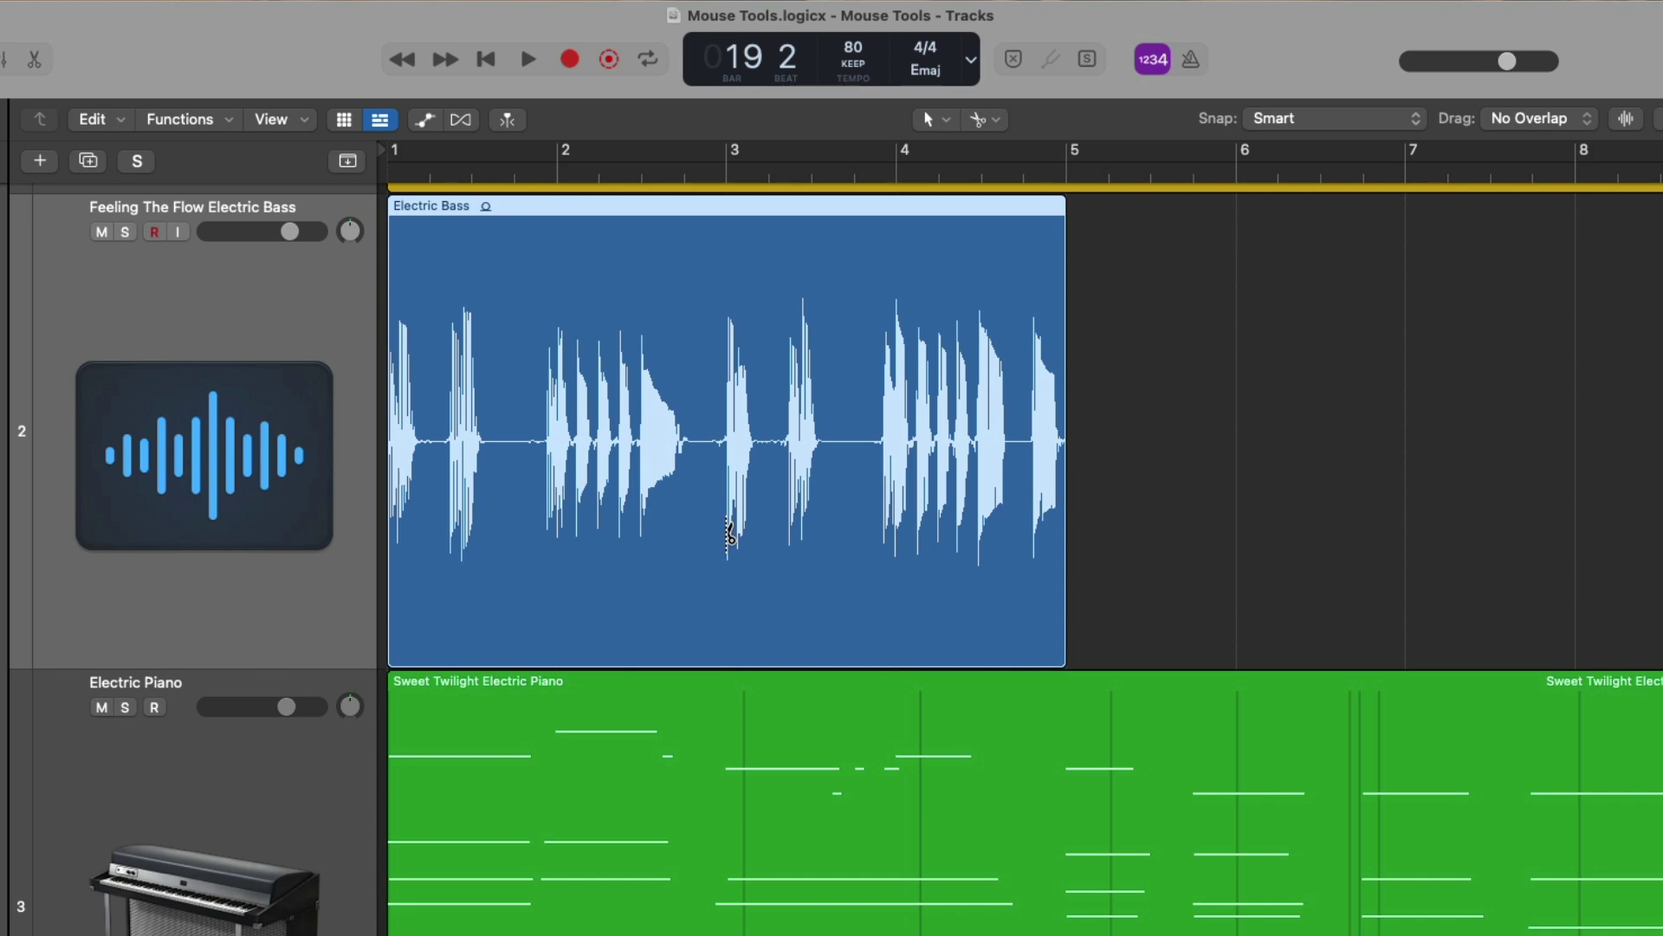
{"action": "left_click", "coordinate": [727, 533]}
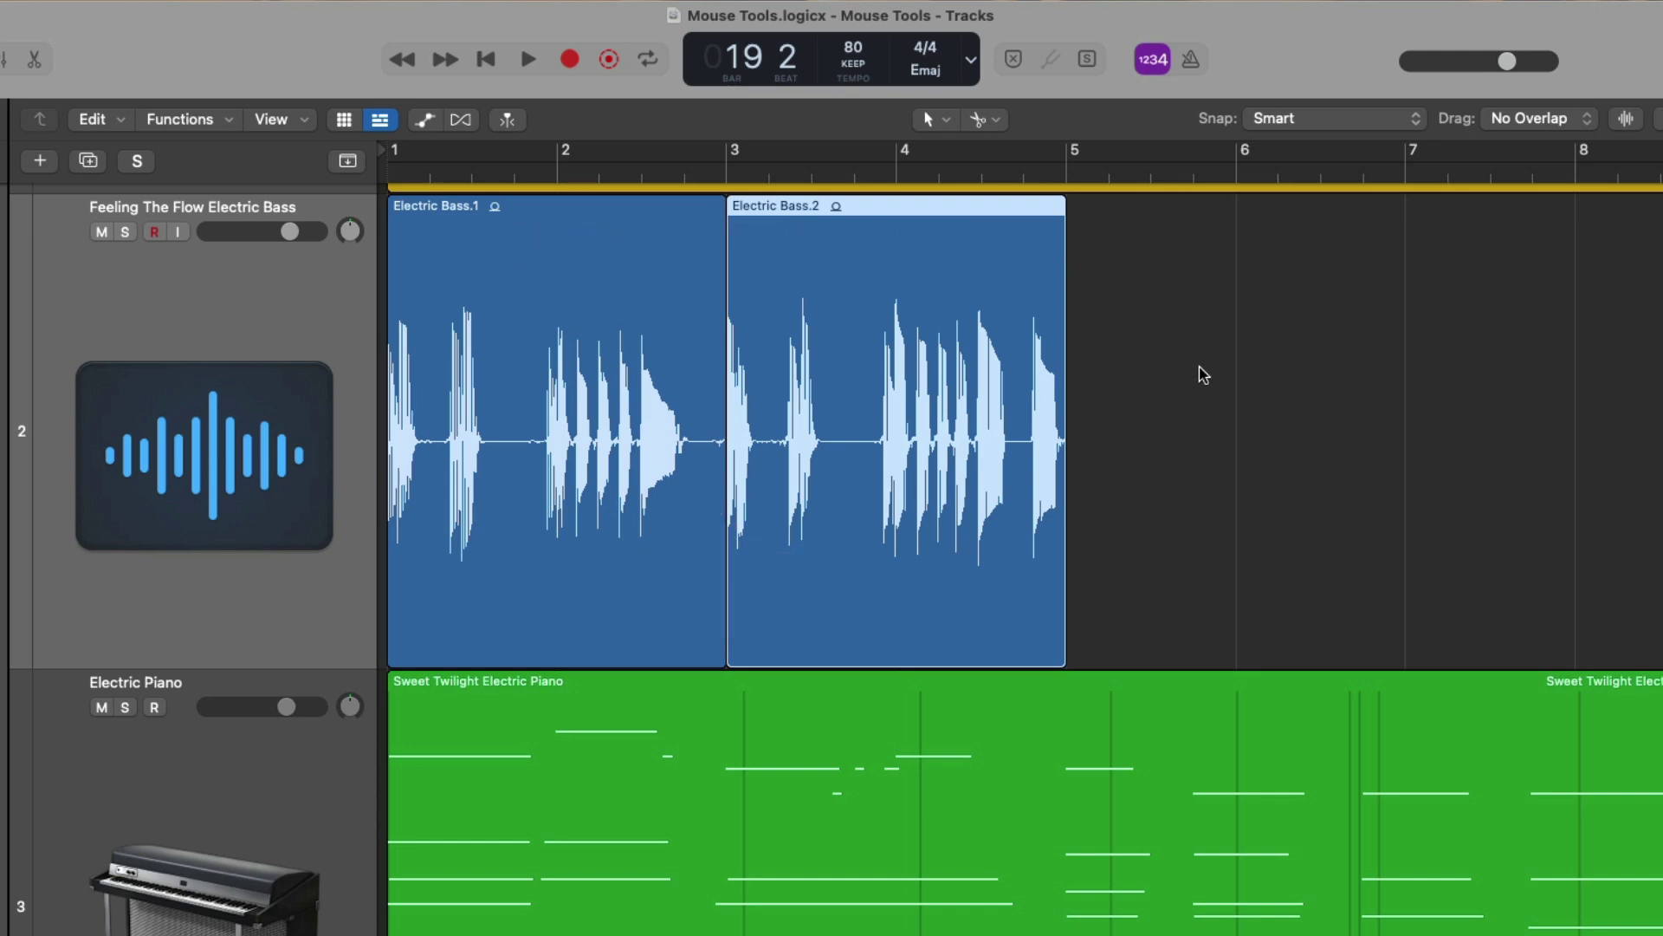
{"action": "left_click_drag", "start_coordinate": [834, 285], "coordinate": [1178, 286]}
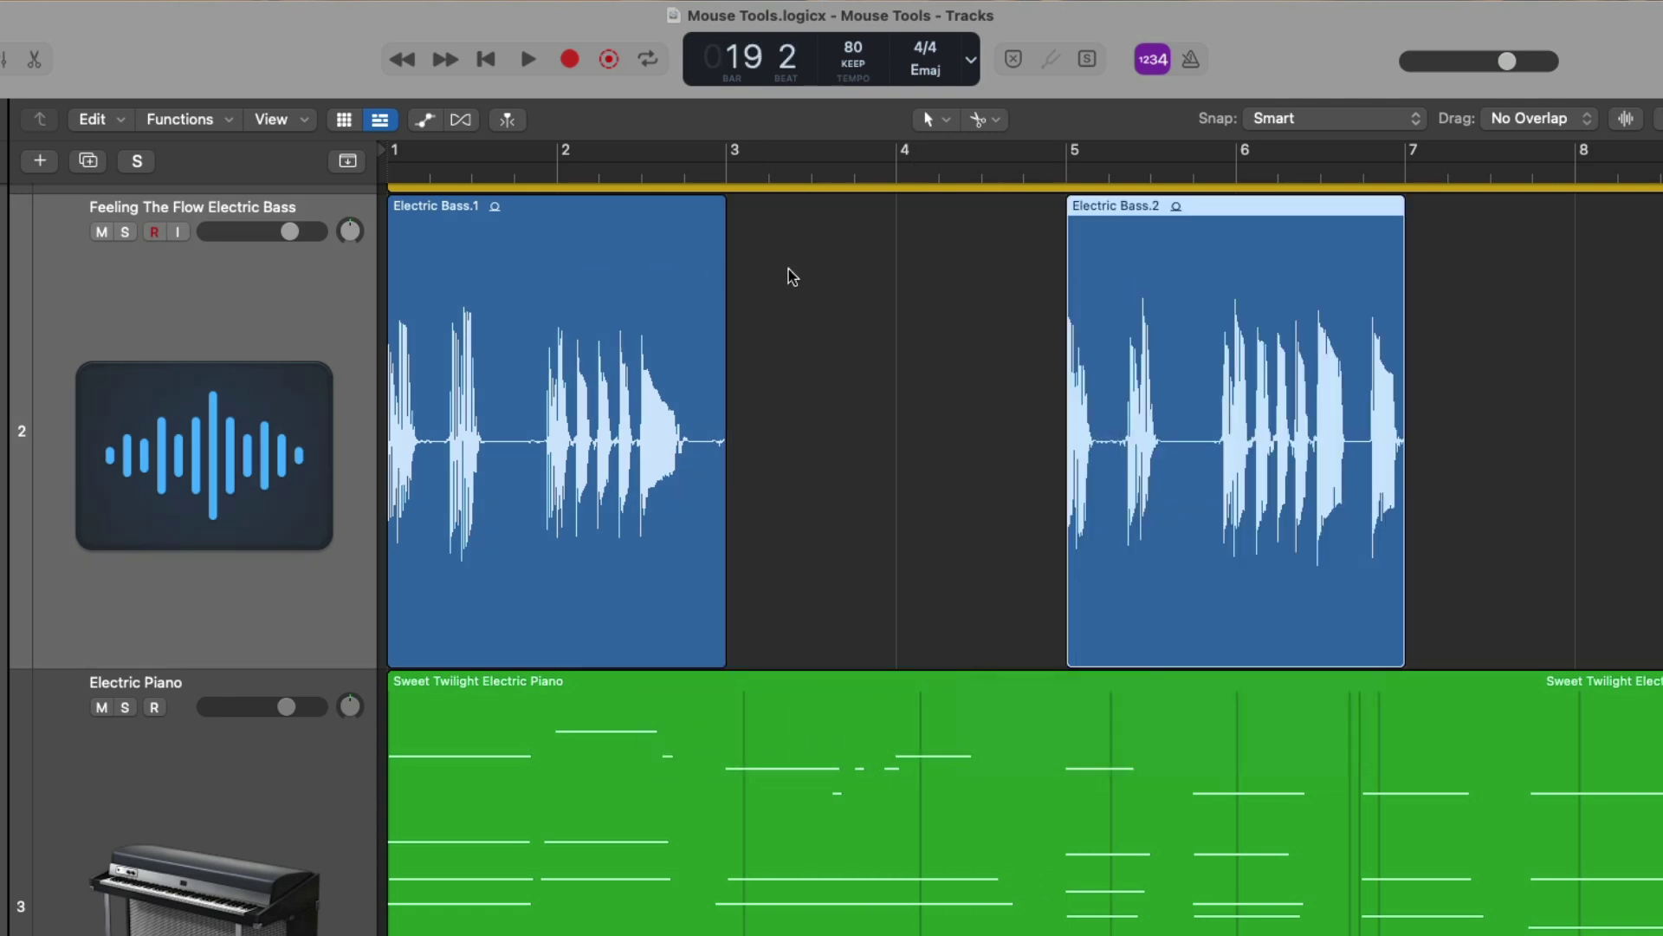
Step: Undo the trial split, then Option-click to divide the bass into equal parts and undo that
{"action": "key", "text": "super+z"}
{"action": "key", "text": "super+z"}
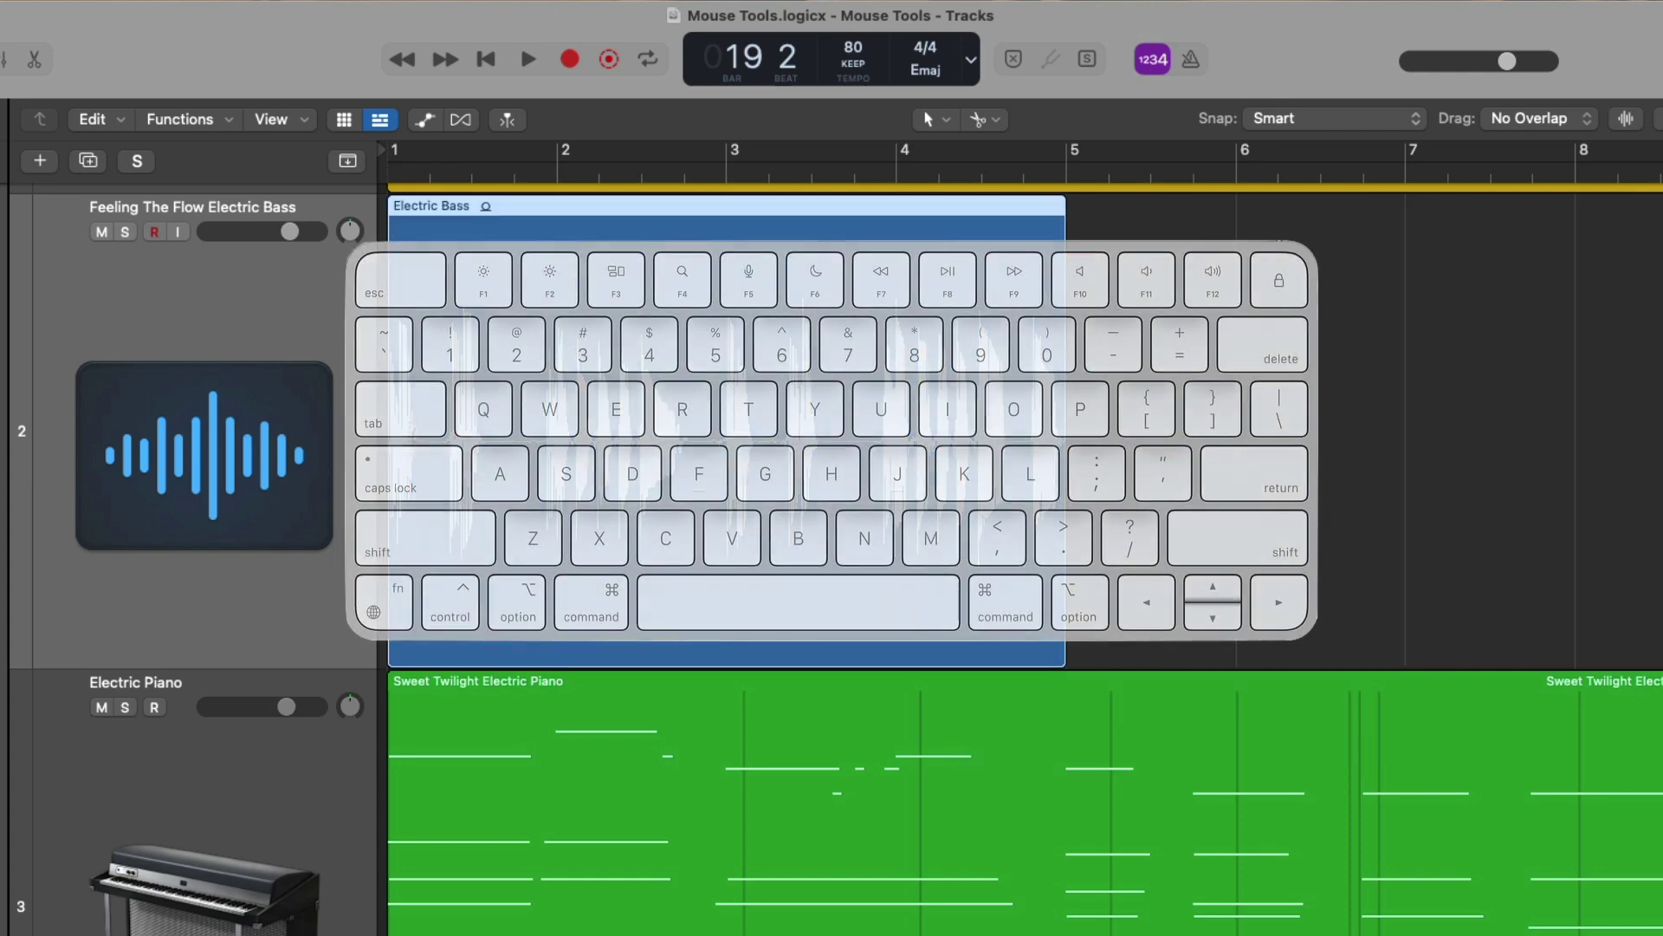
{"action": "key", "text": "alt"}
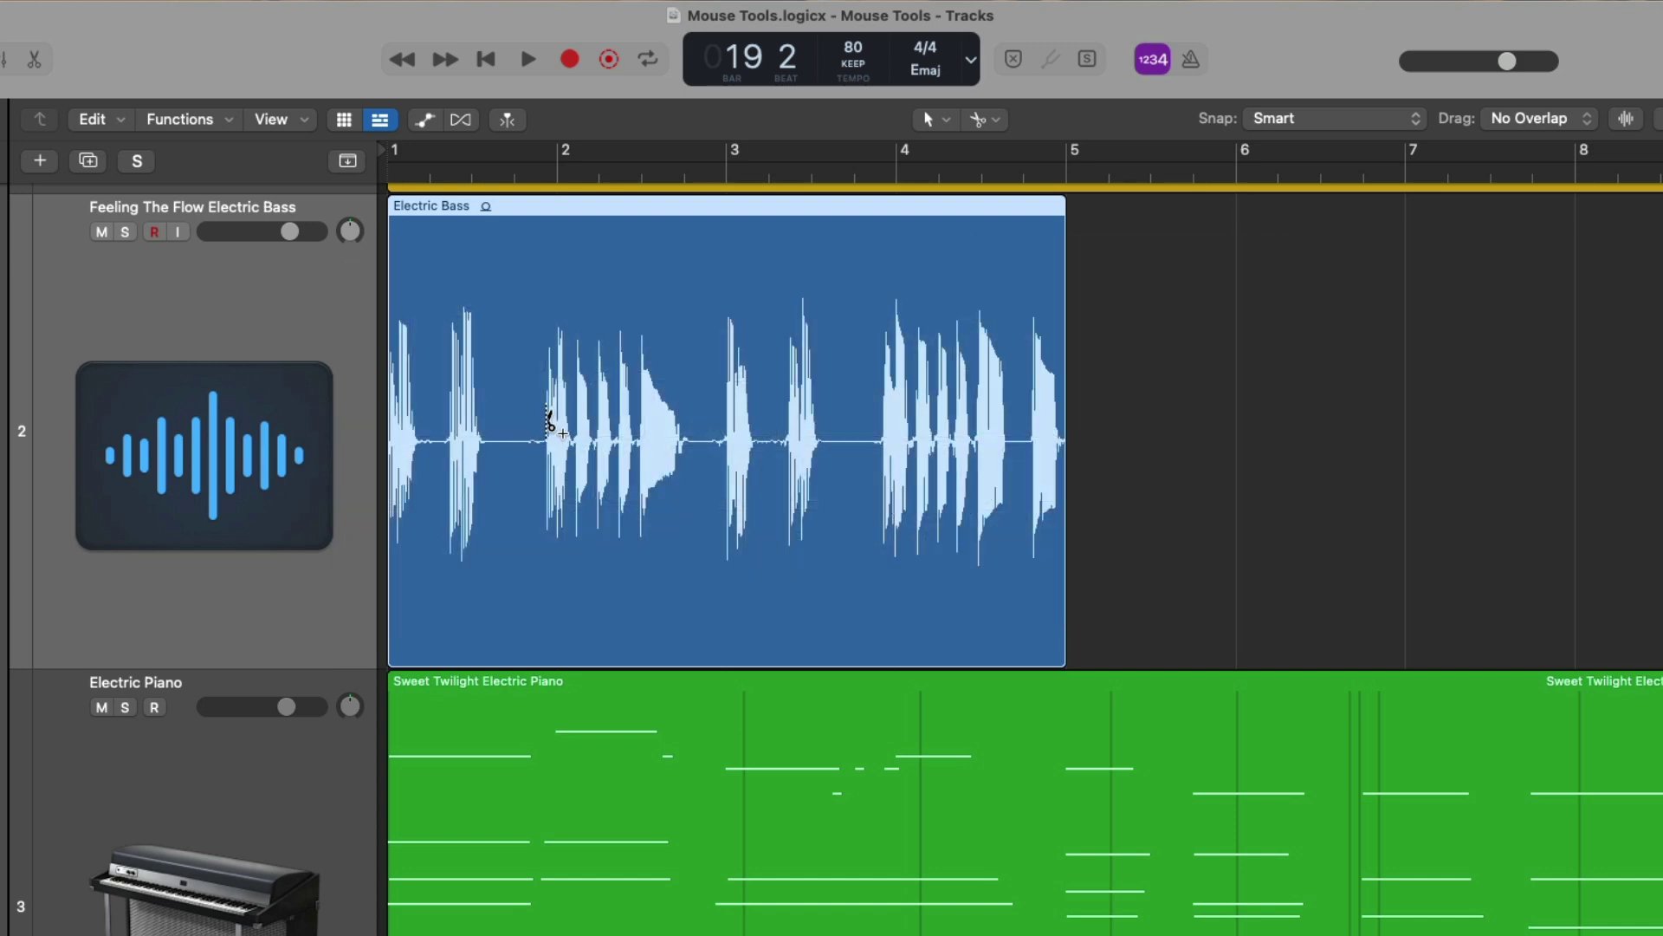
{"action": "left_click", "coordinate": [548, 422], "text": "alt"}
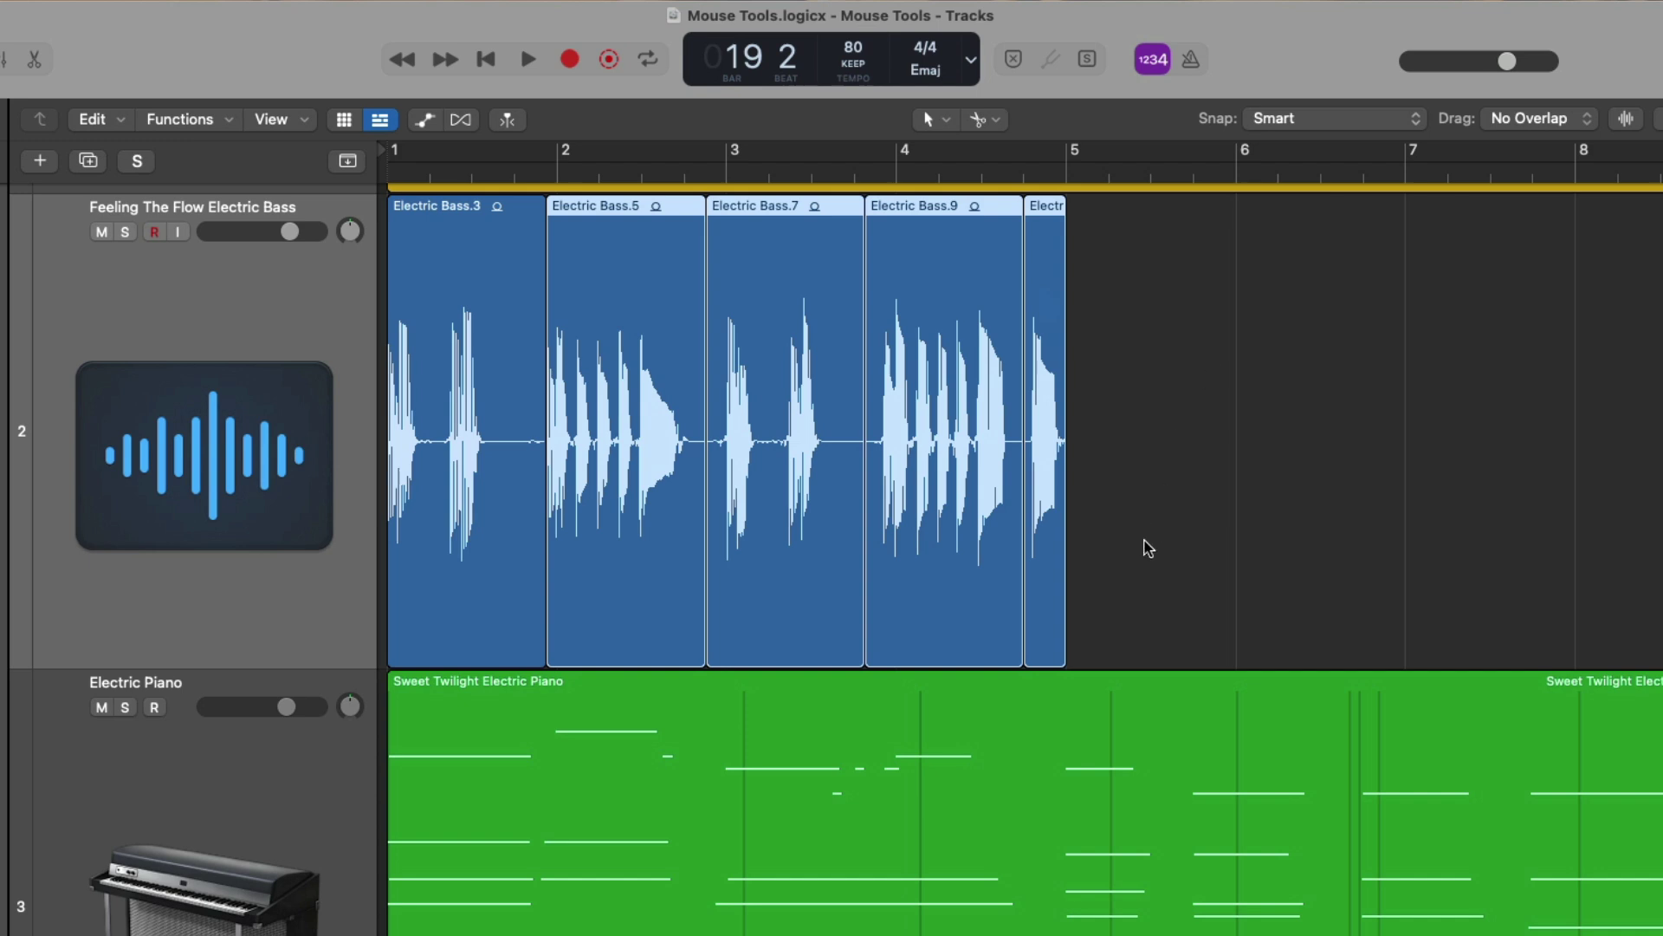
{"action": "left_click", "coordinate": [1132, 306]}
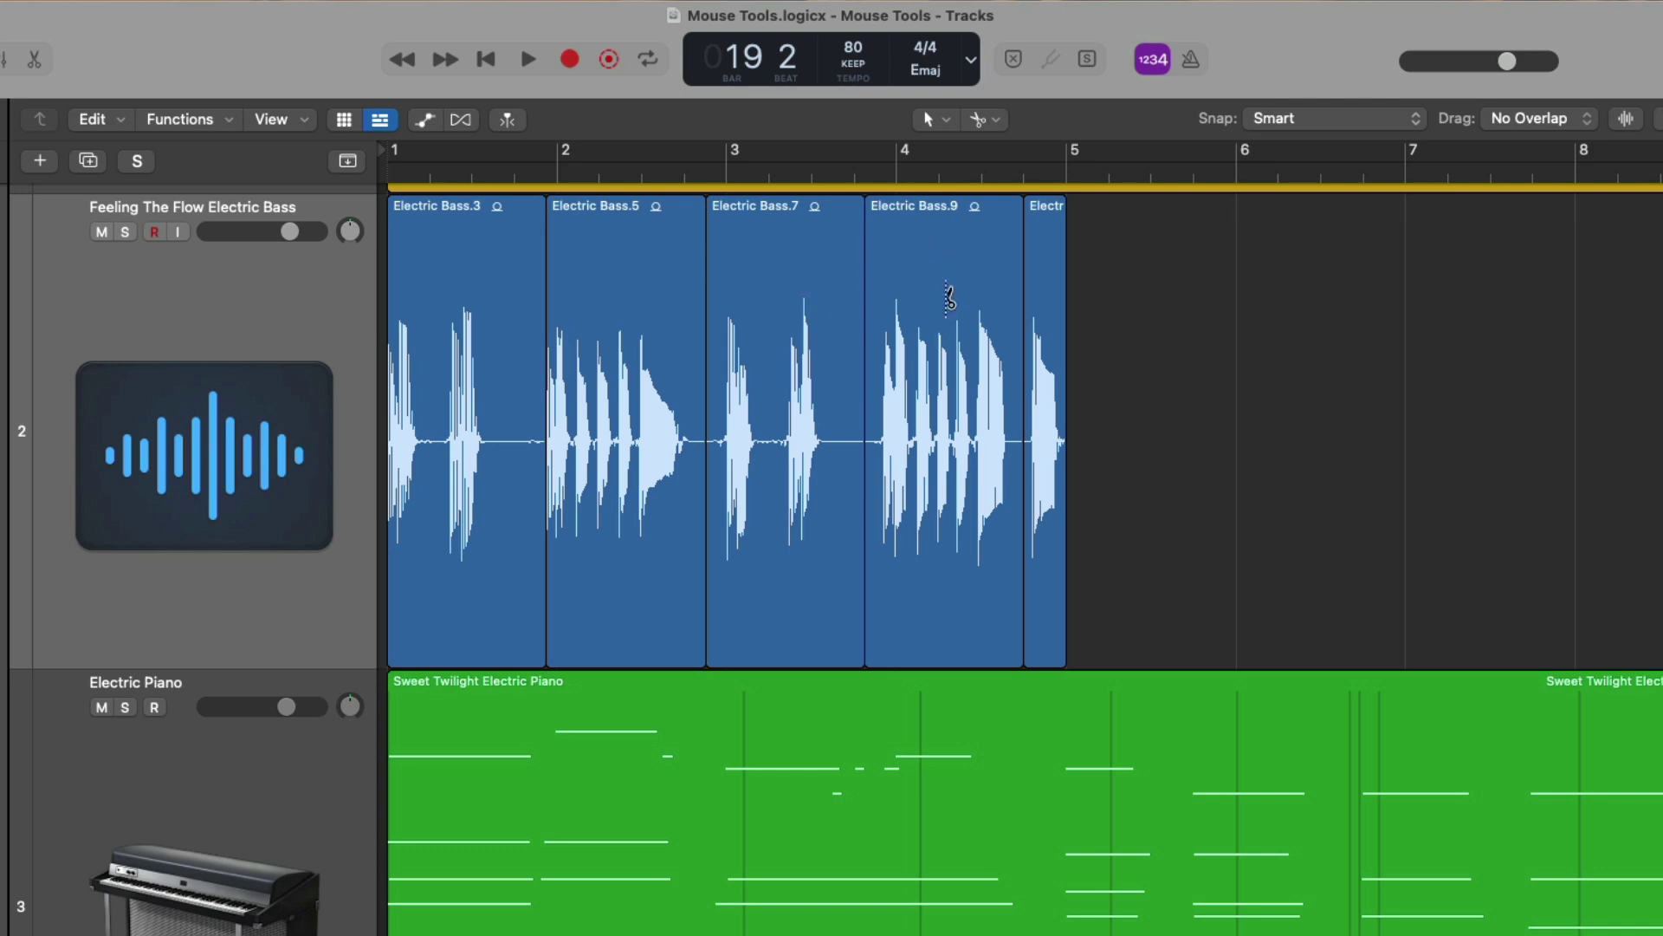
{"action": "key", "text": "super+z"}
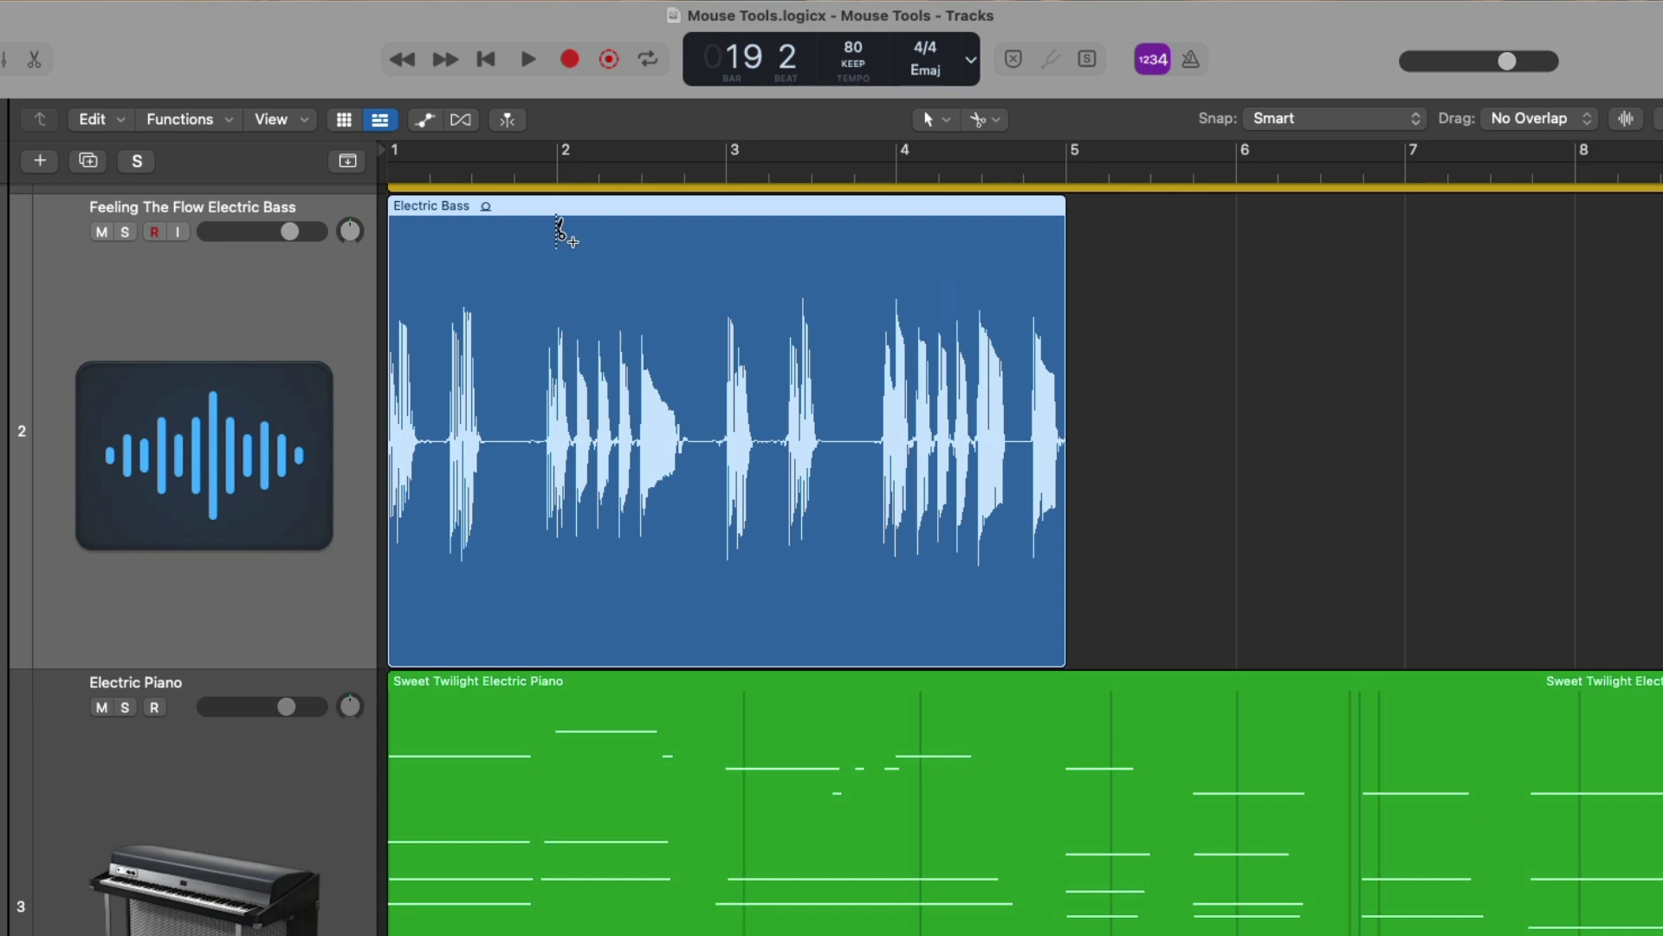
Step: Divide the bass region into four one-bar pieces, select each piece, then undo the division
{"action": "left_click", "coordinate": [558, 232], "text": "alt"}
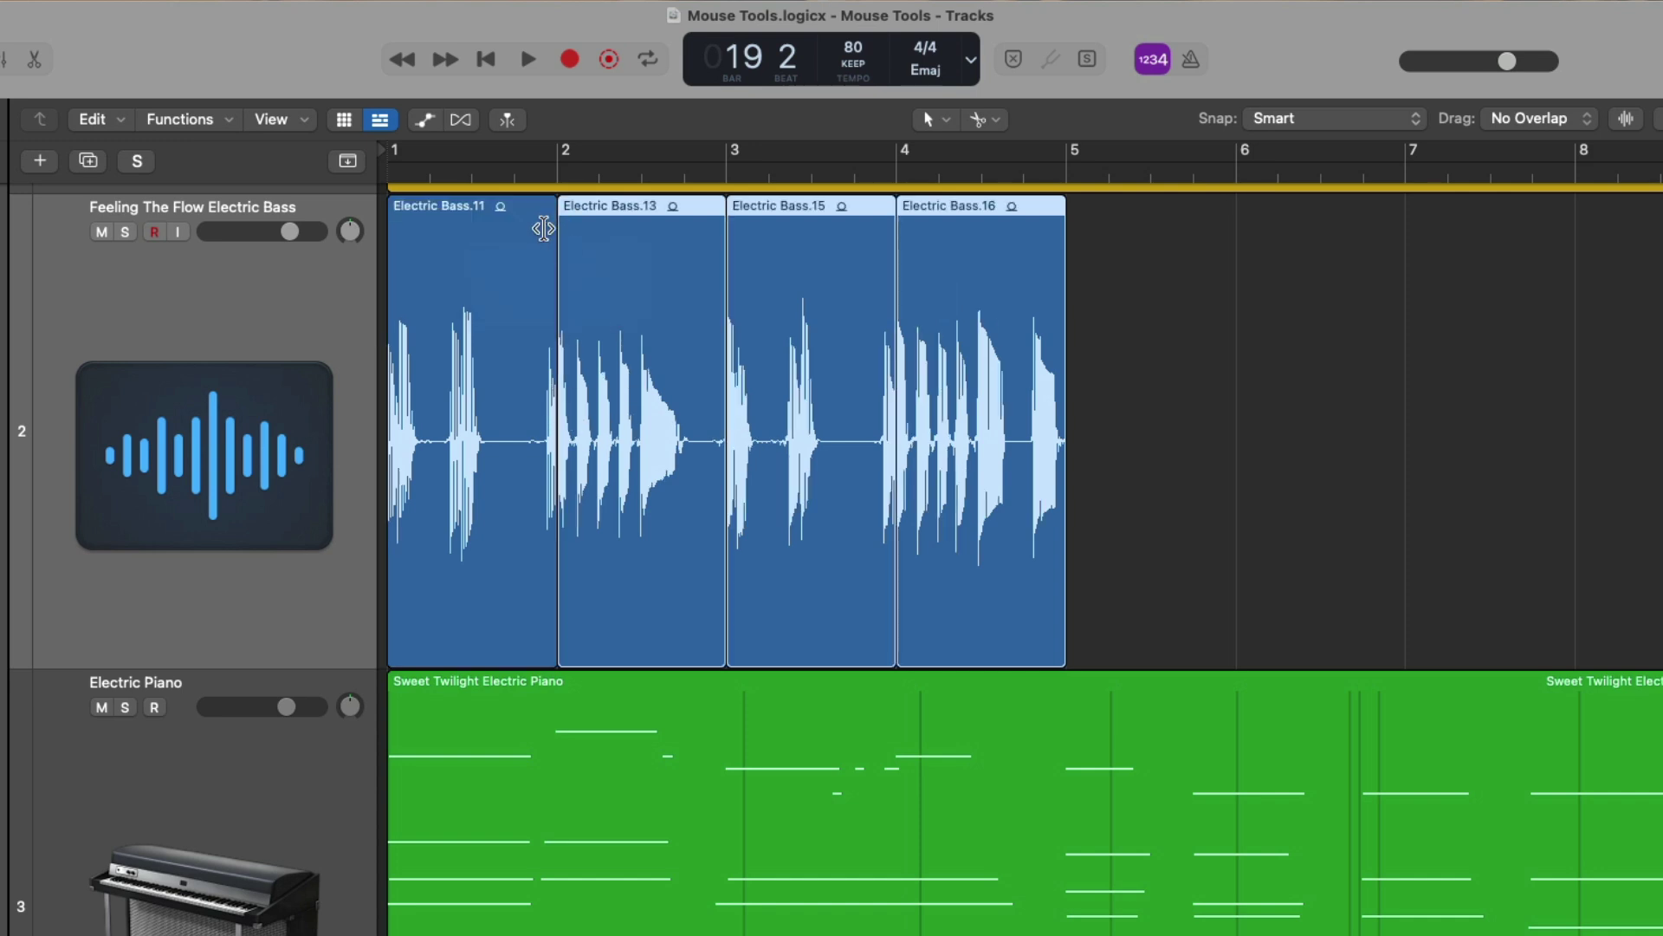
{"action": "left_click", "coordinate": [506, 237]}
{"action": "left_click", "coordinate": [607, 237]}
{"action": "left_click", "coordinate": [749, 239]}
{"action": "left_click", "coordinate": [901, 232]}
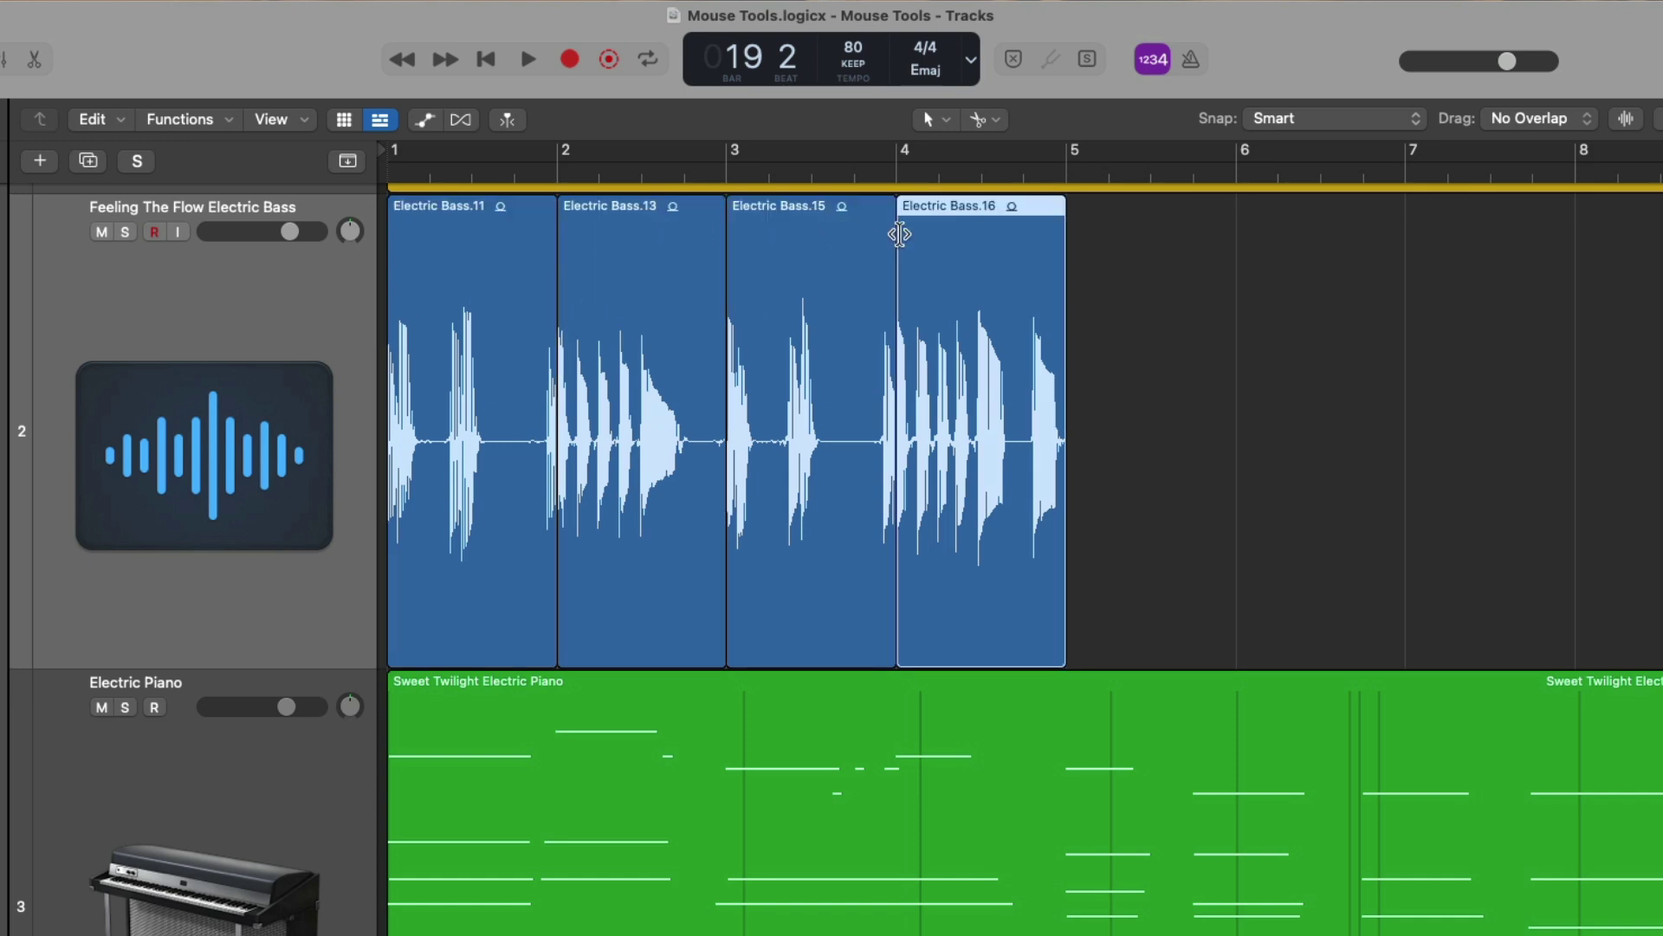
{"action": "key", "text": "super+z"}
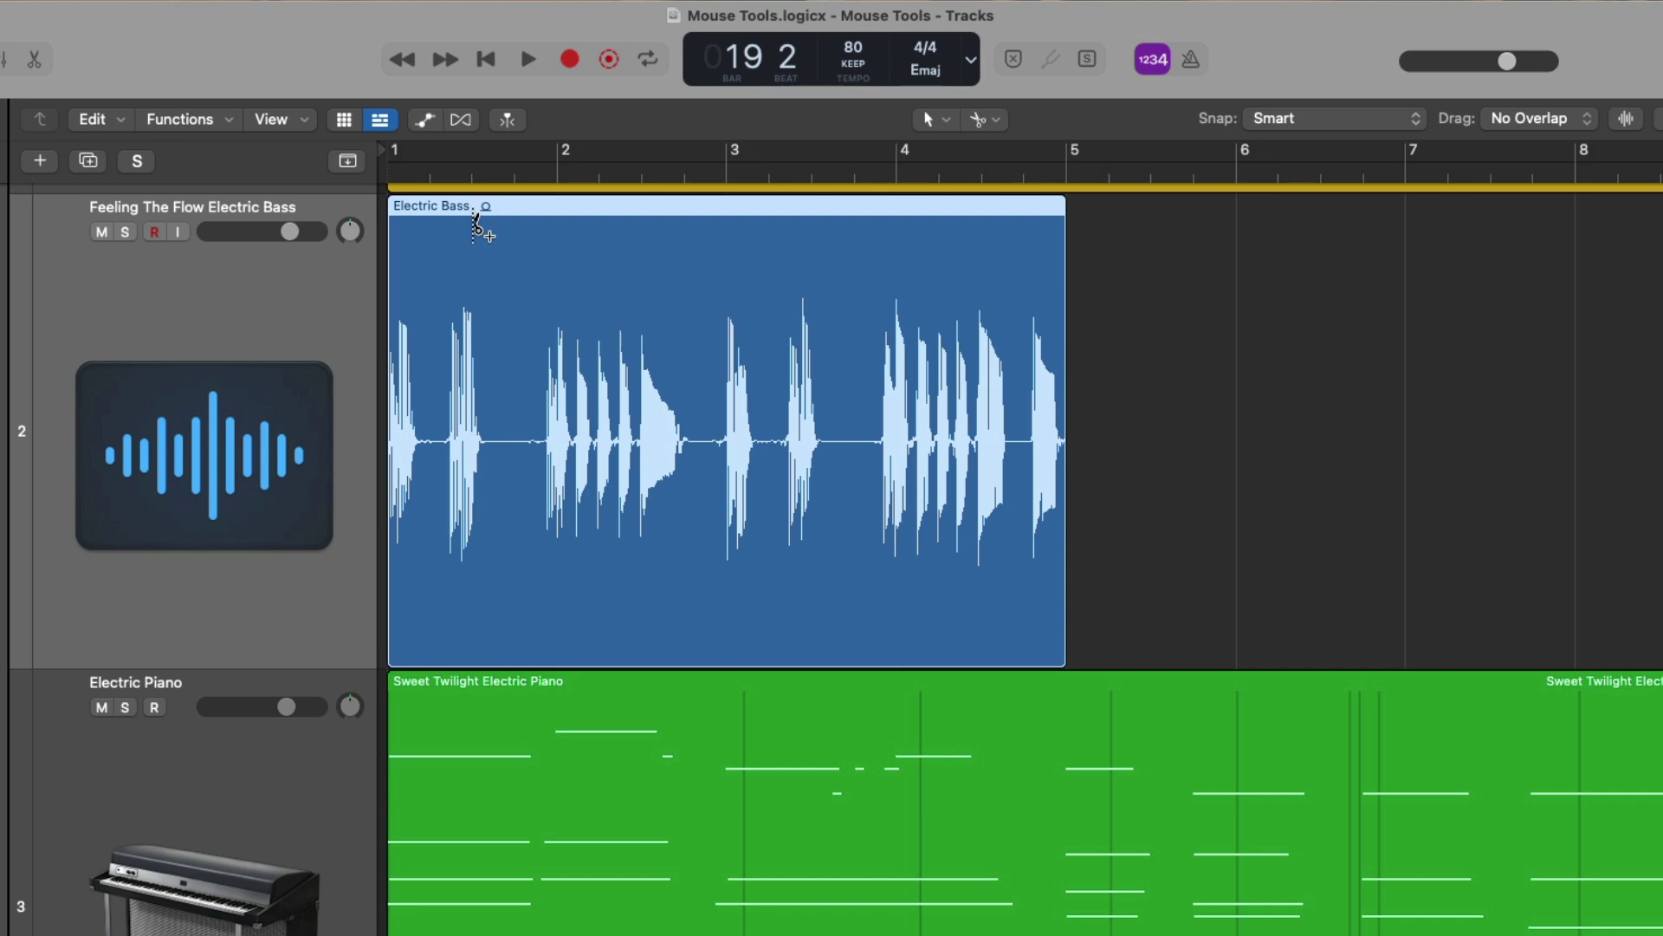
Step: Try eight-piece and finer divisions of the bass, rejoining and undoing back to one region
{"action": "left_click", "coordinate": [475, 227], "text": "alt"}
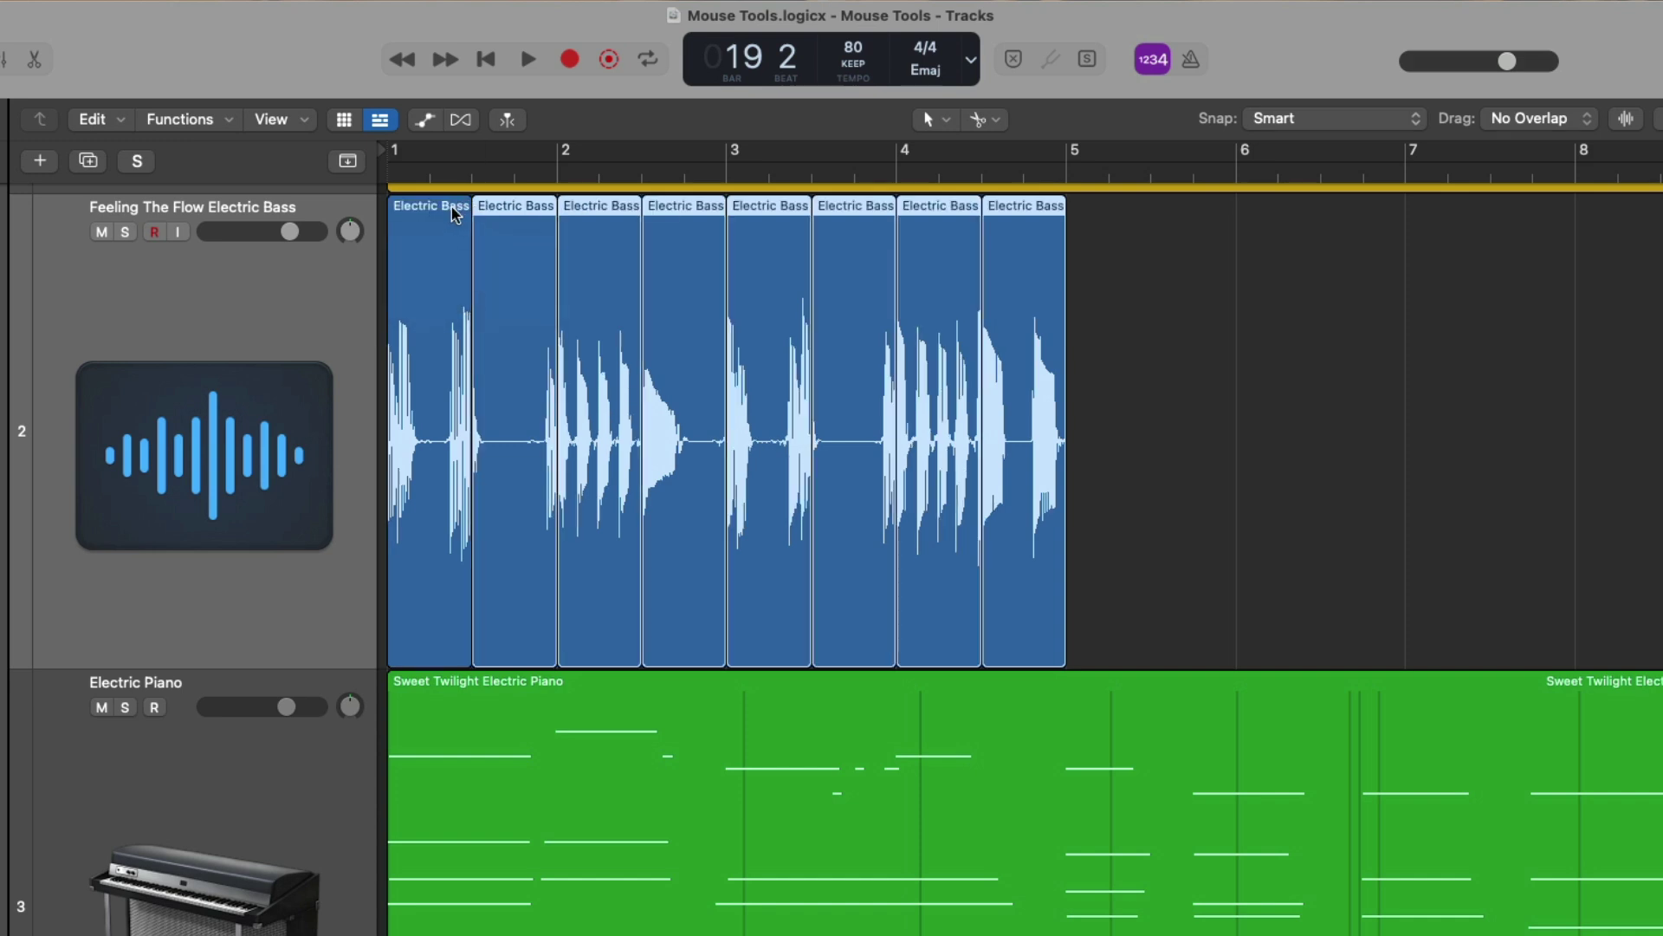
{"action": "left_click", "coordinate": [1023, 293]}
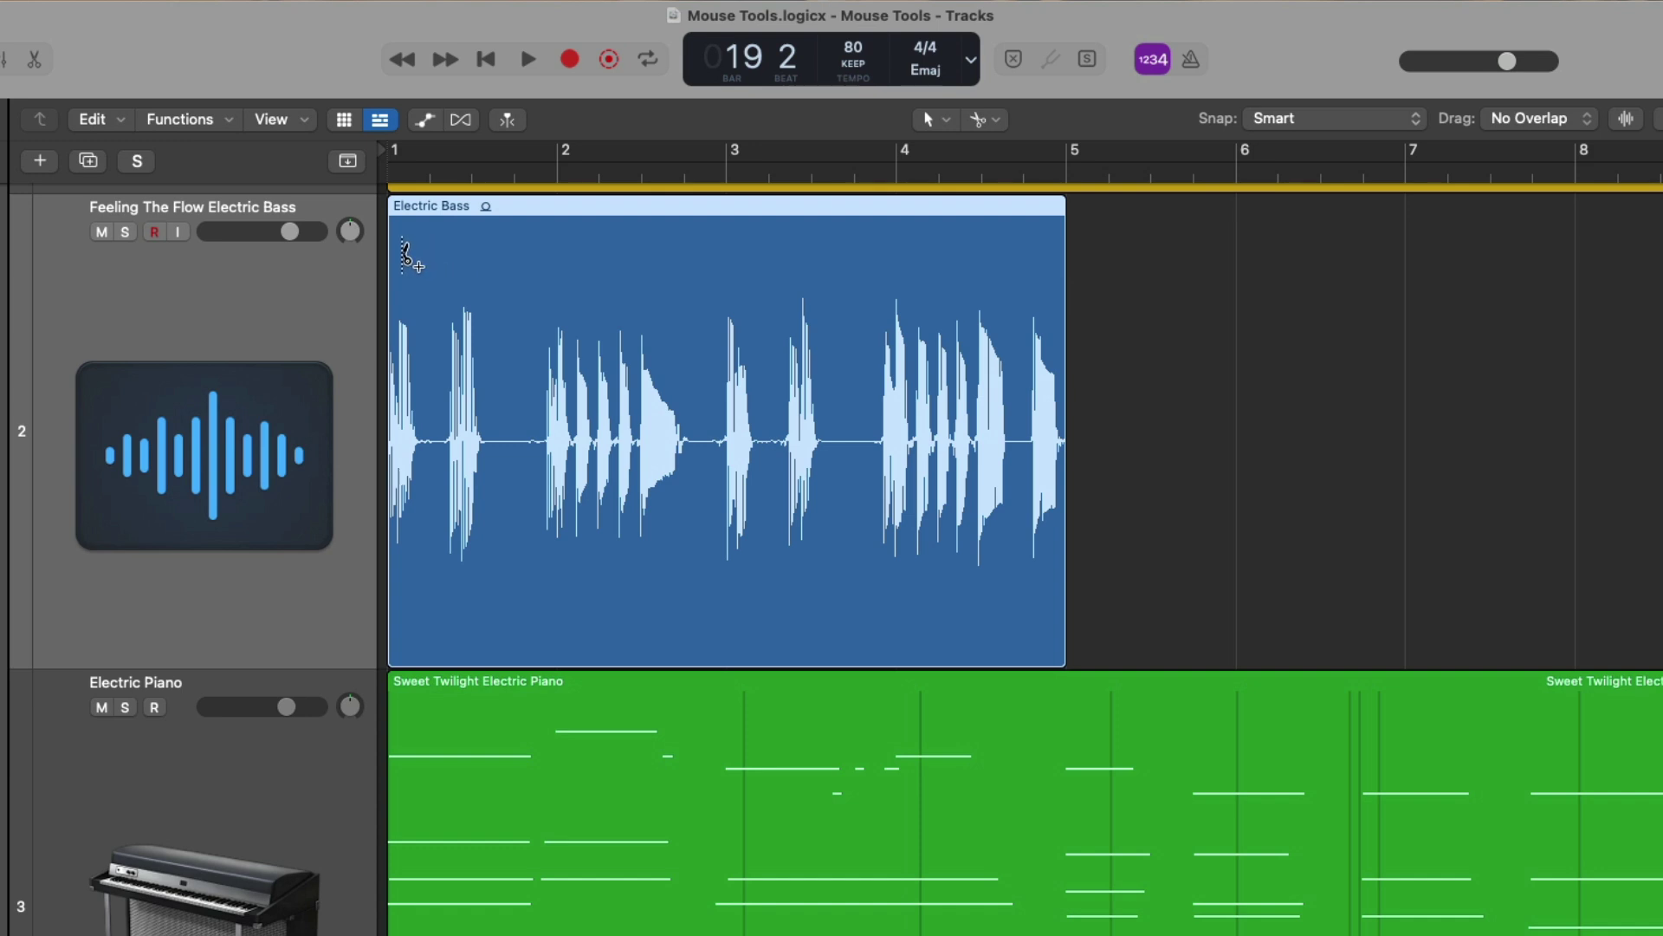
{"action": "left_click", "coordinate": [402, 253], "text": "alt"}
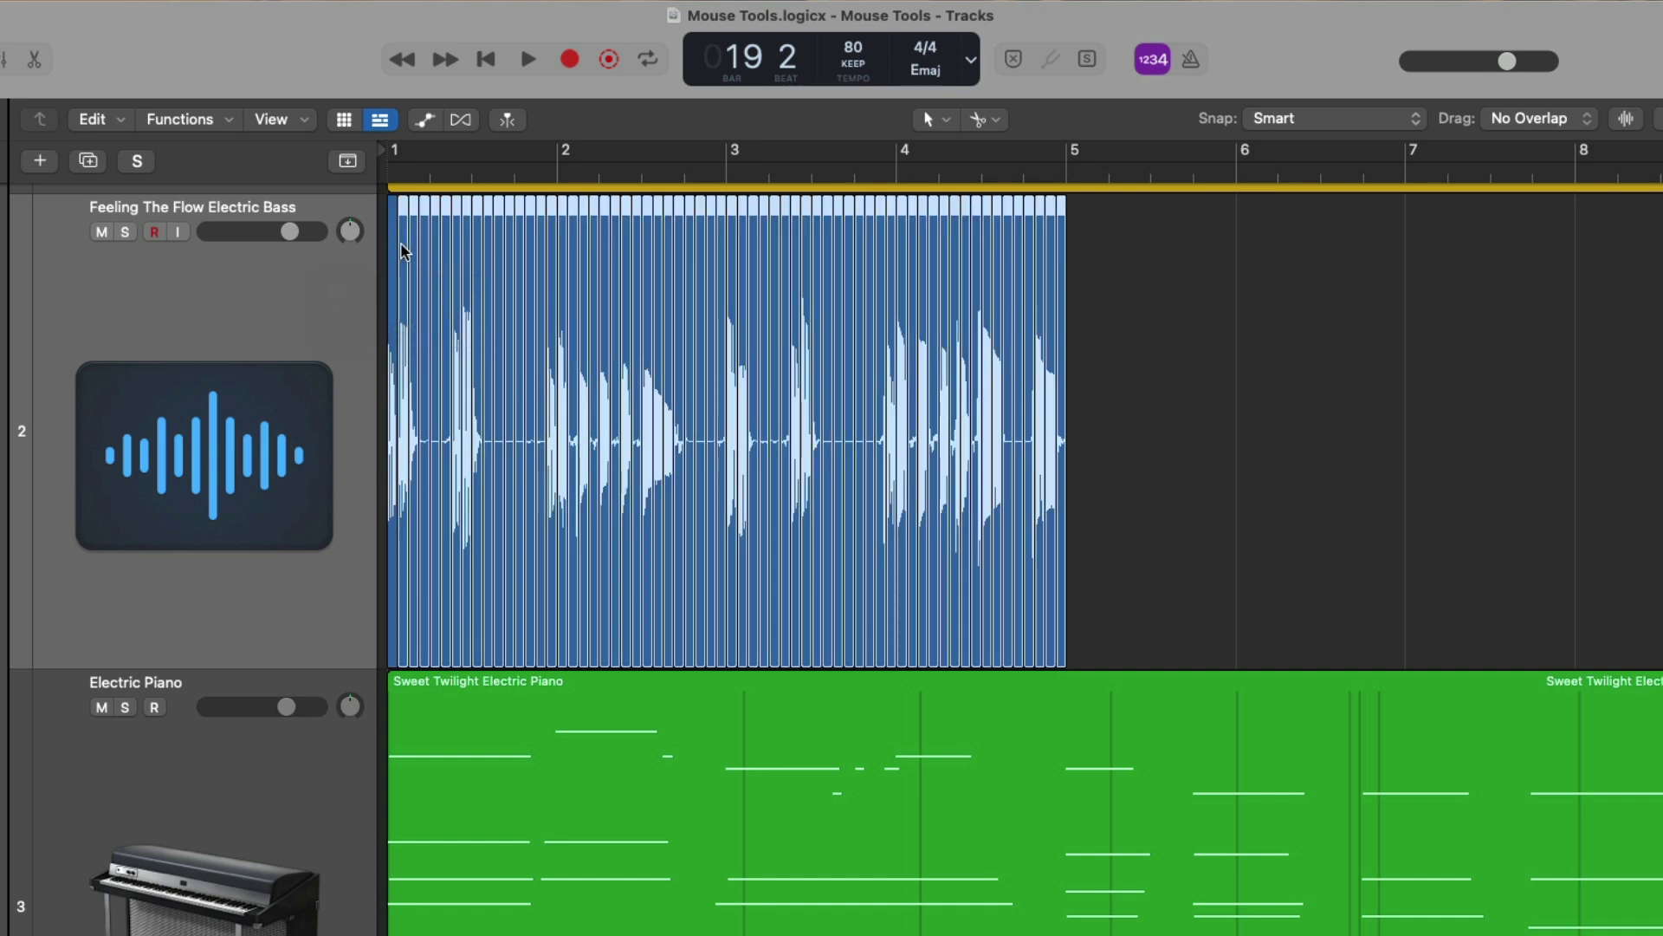
{"action": "key", "text": "super+z"}
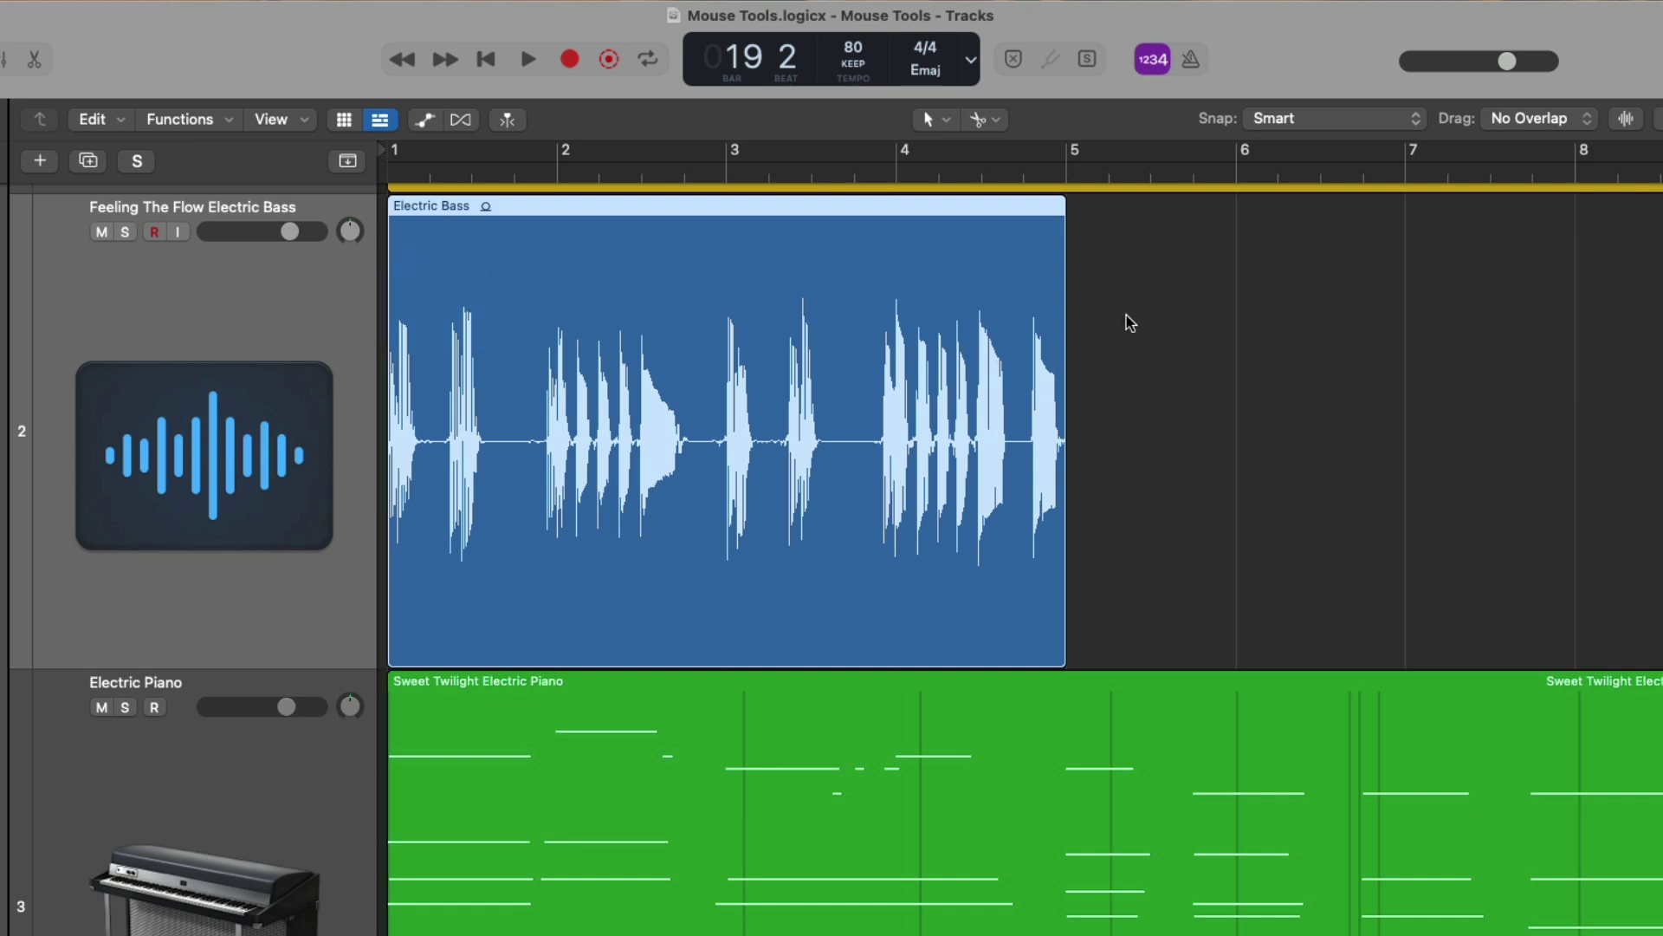
{"action": "key", "text": "t"}
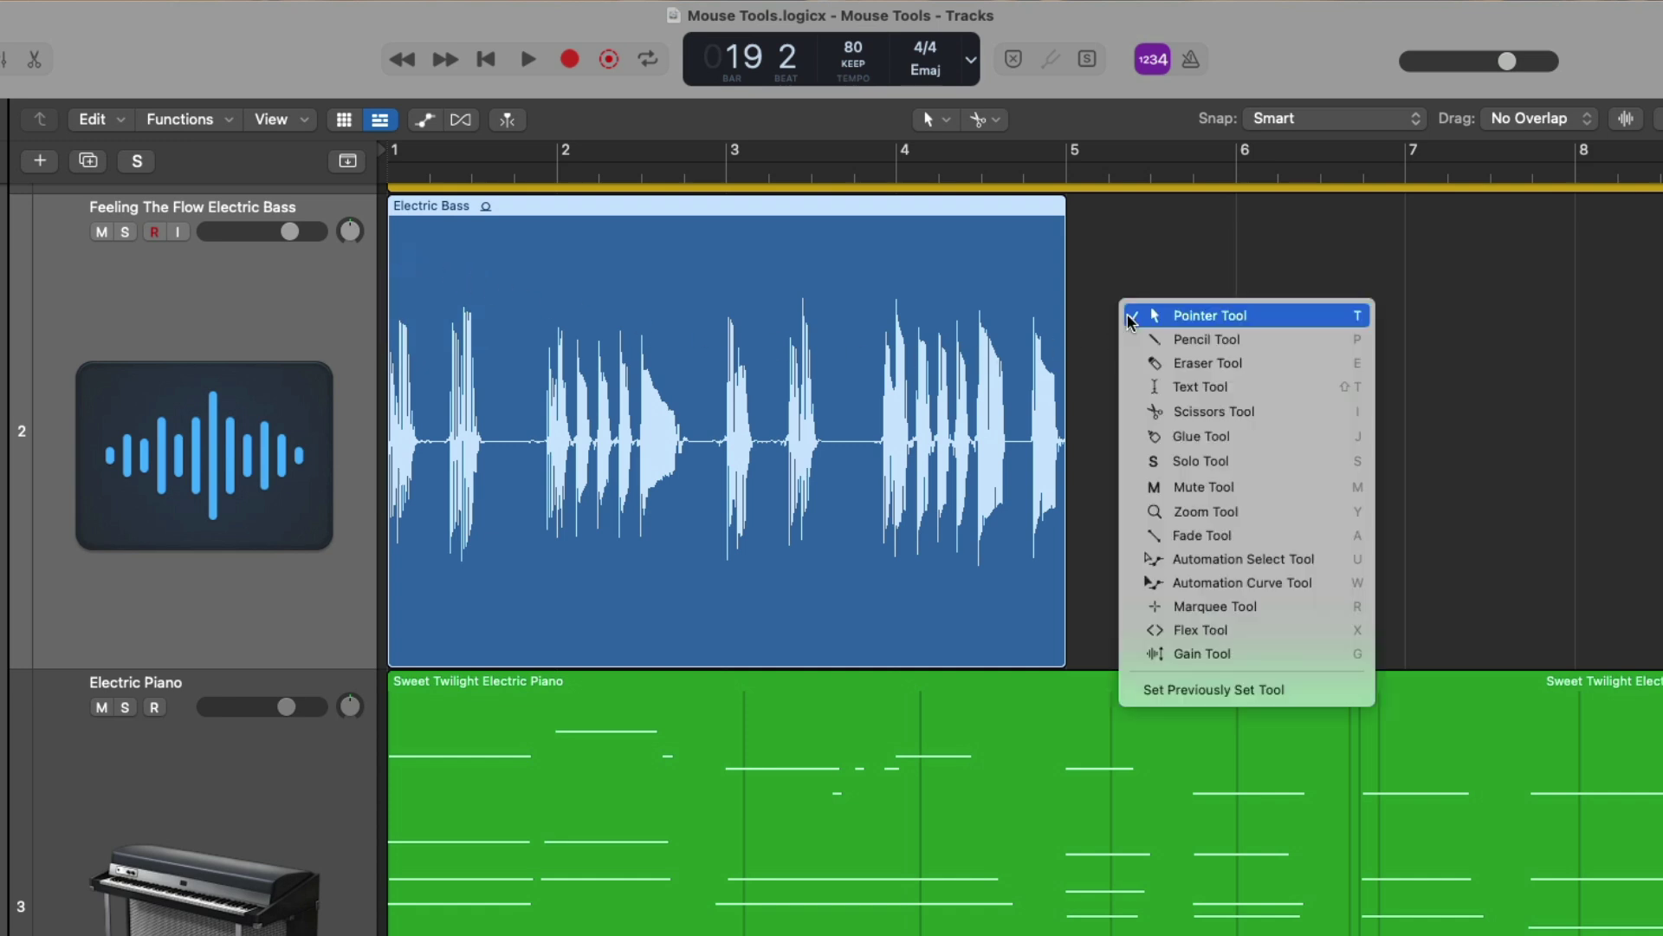
Step: Copy the Sweet Twilight piano region to bar 10 and glue both into one region spanning bars 1–18
{"action": "left_click", "coordinate": [1182, 443]}
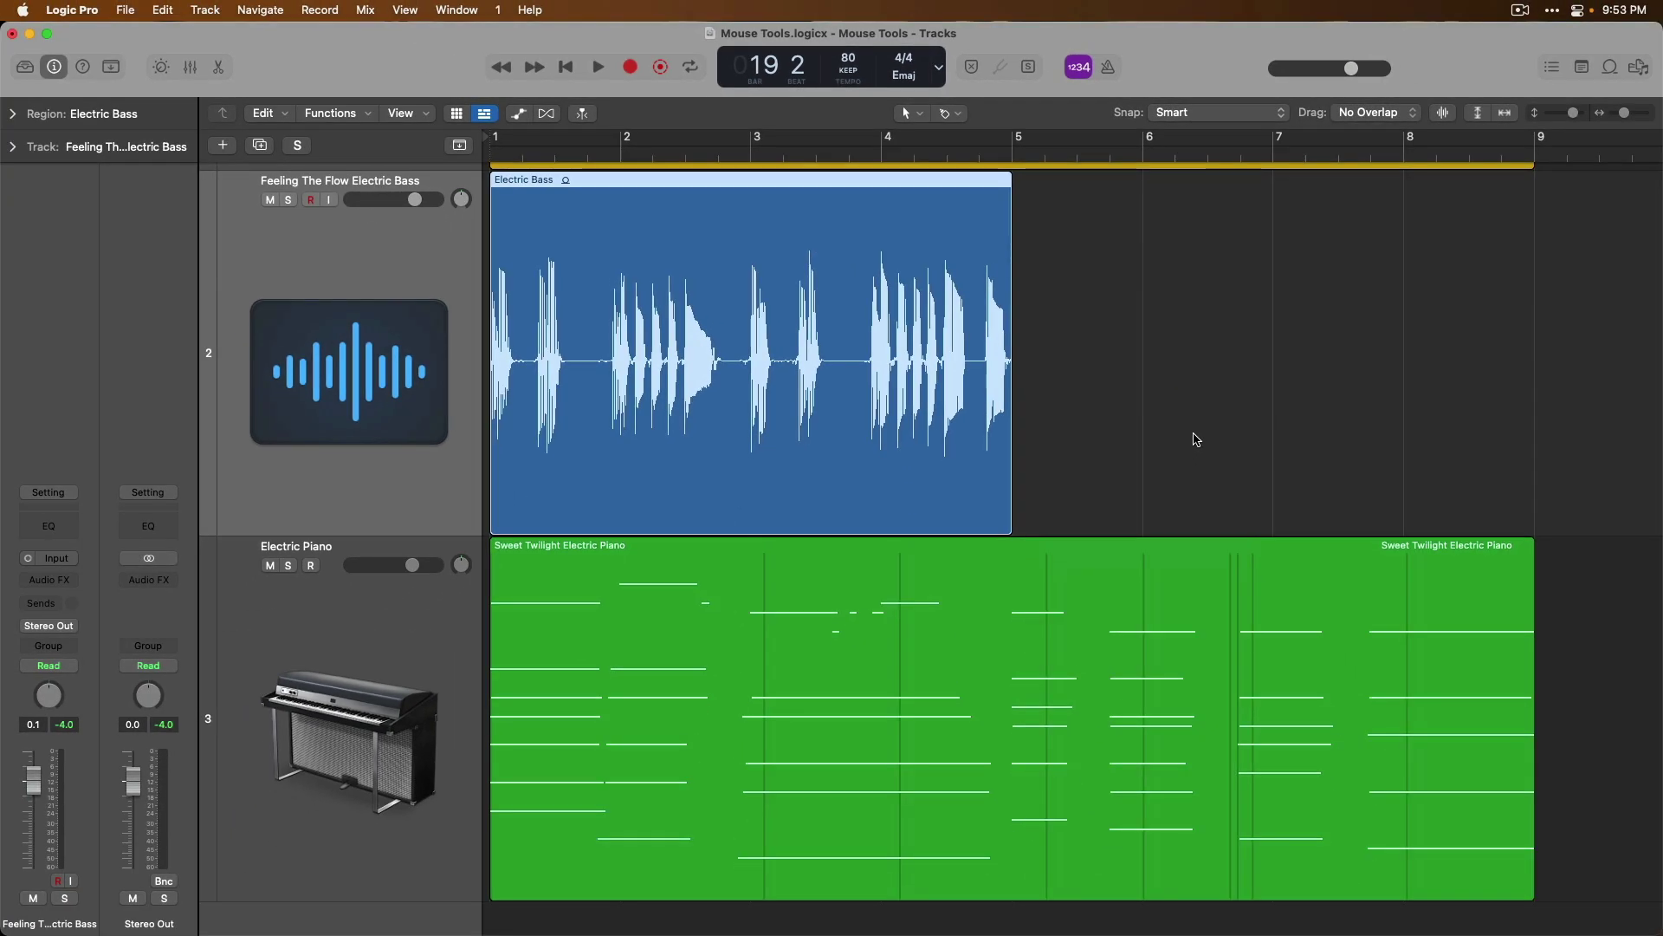
{"action": "key", "text": "super+Left"}
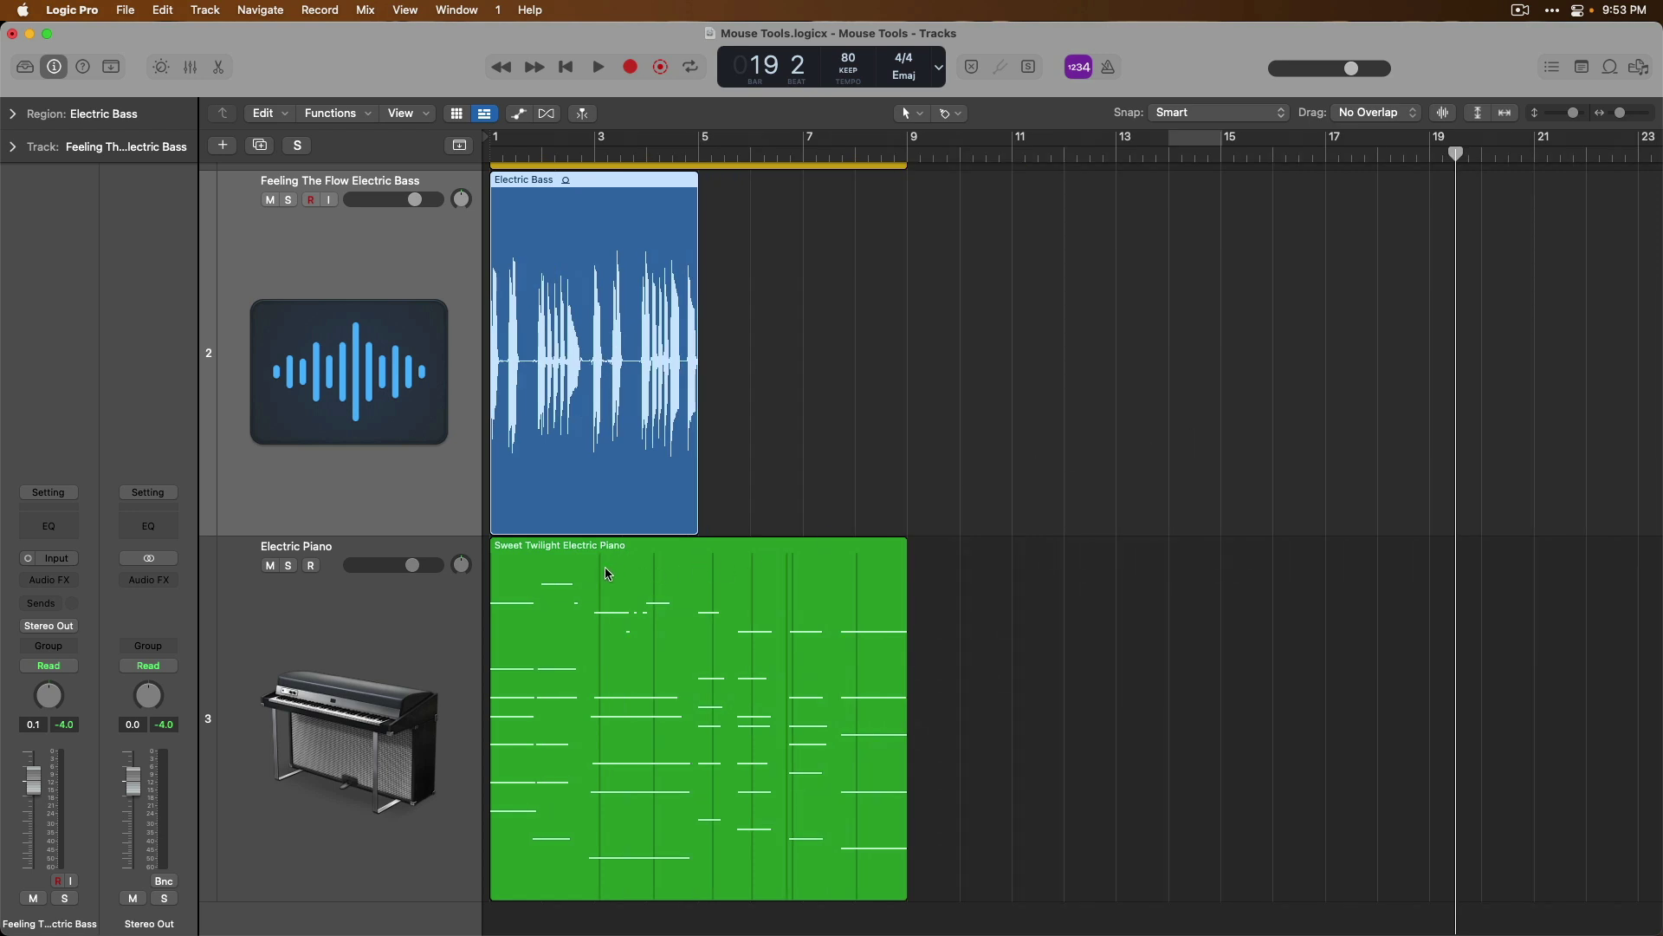
{"action": "left_click_drag", "start_coordinate": [606, 571], "coordinate": [1082, 565]}
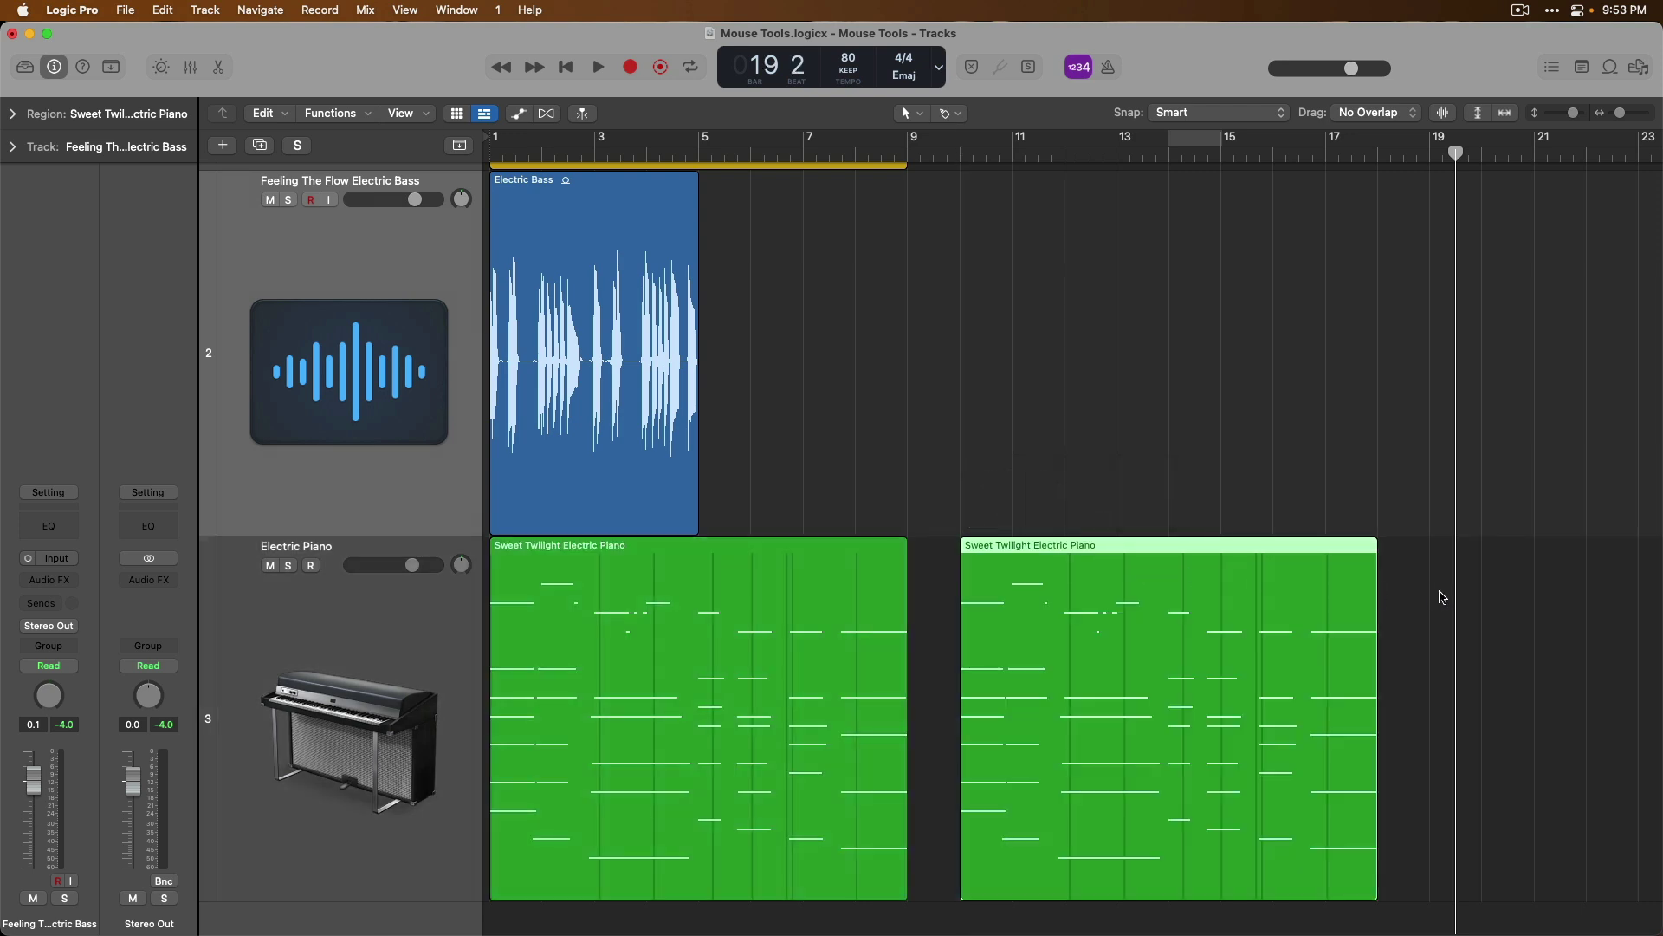
{"action": "left_click_drag", "start_coordinate": [1442, 598], "coordinate": [804, 607]}
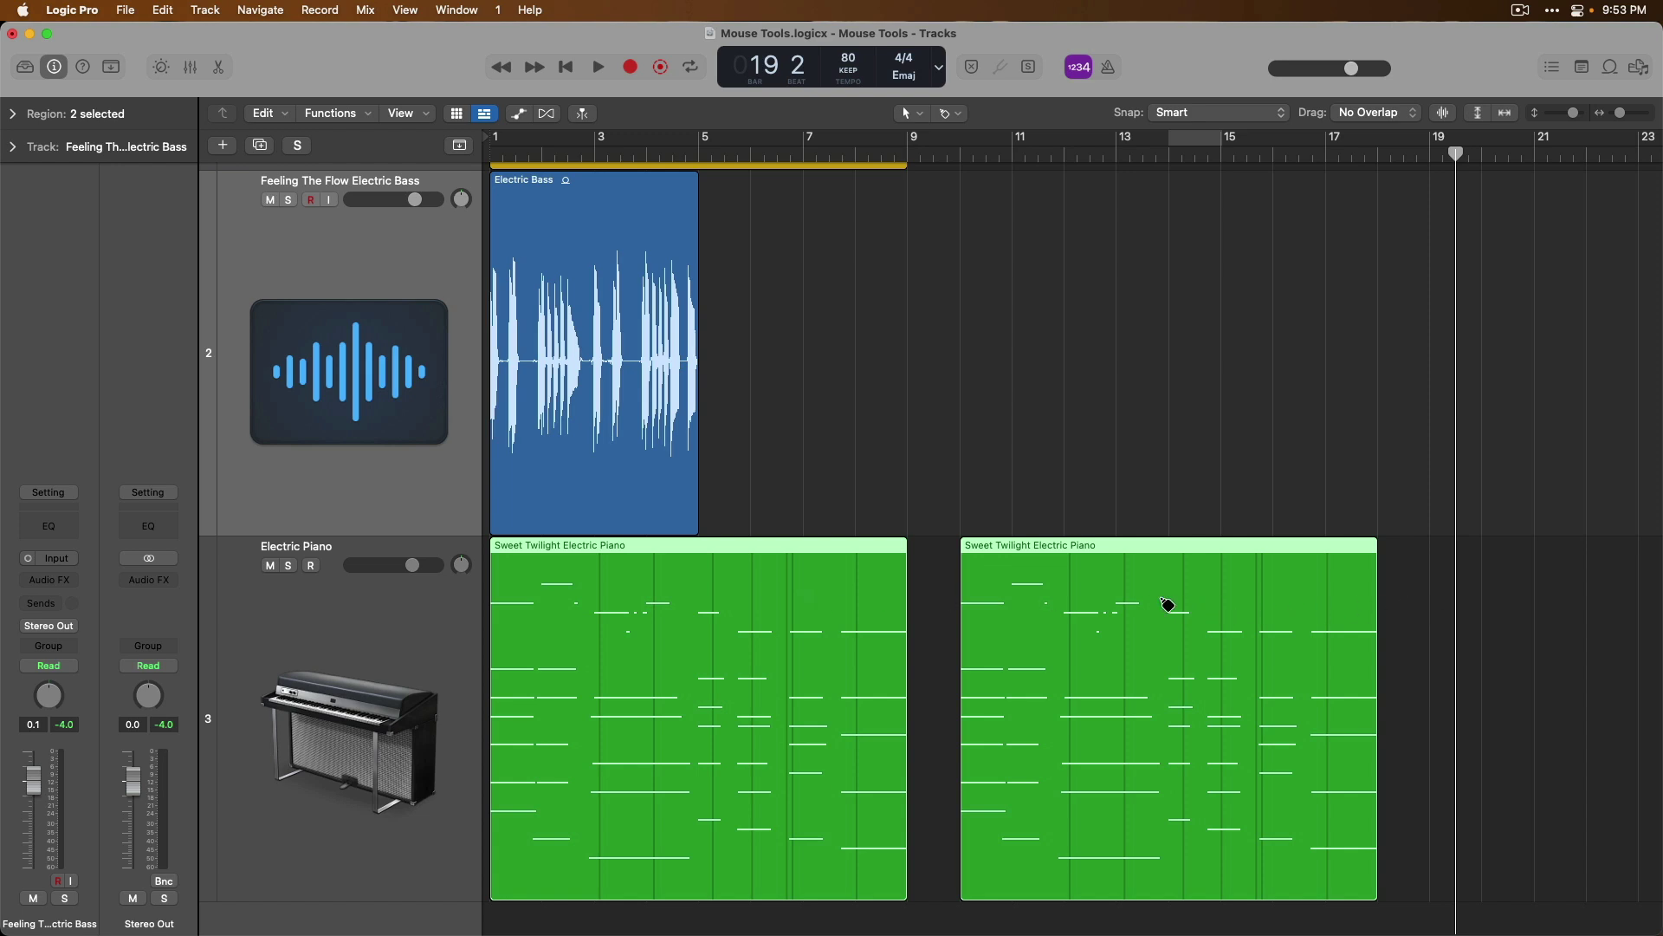
{"action": "left_click", "coordinate": [1035, 597]}
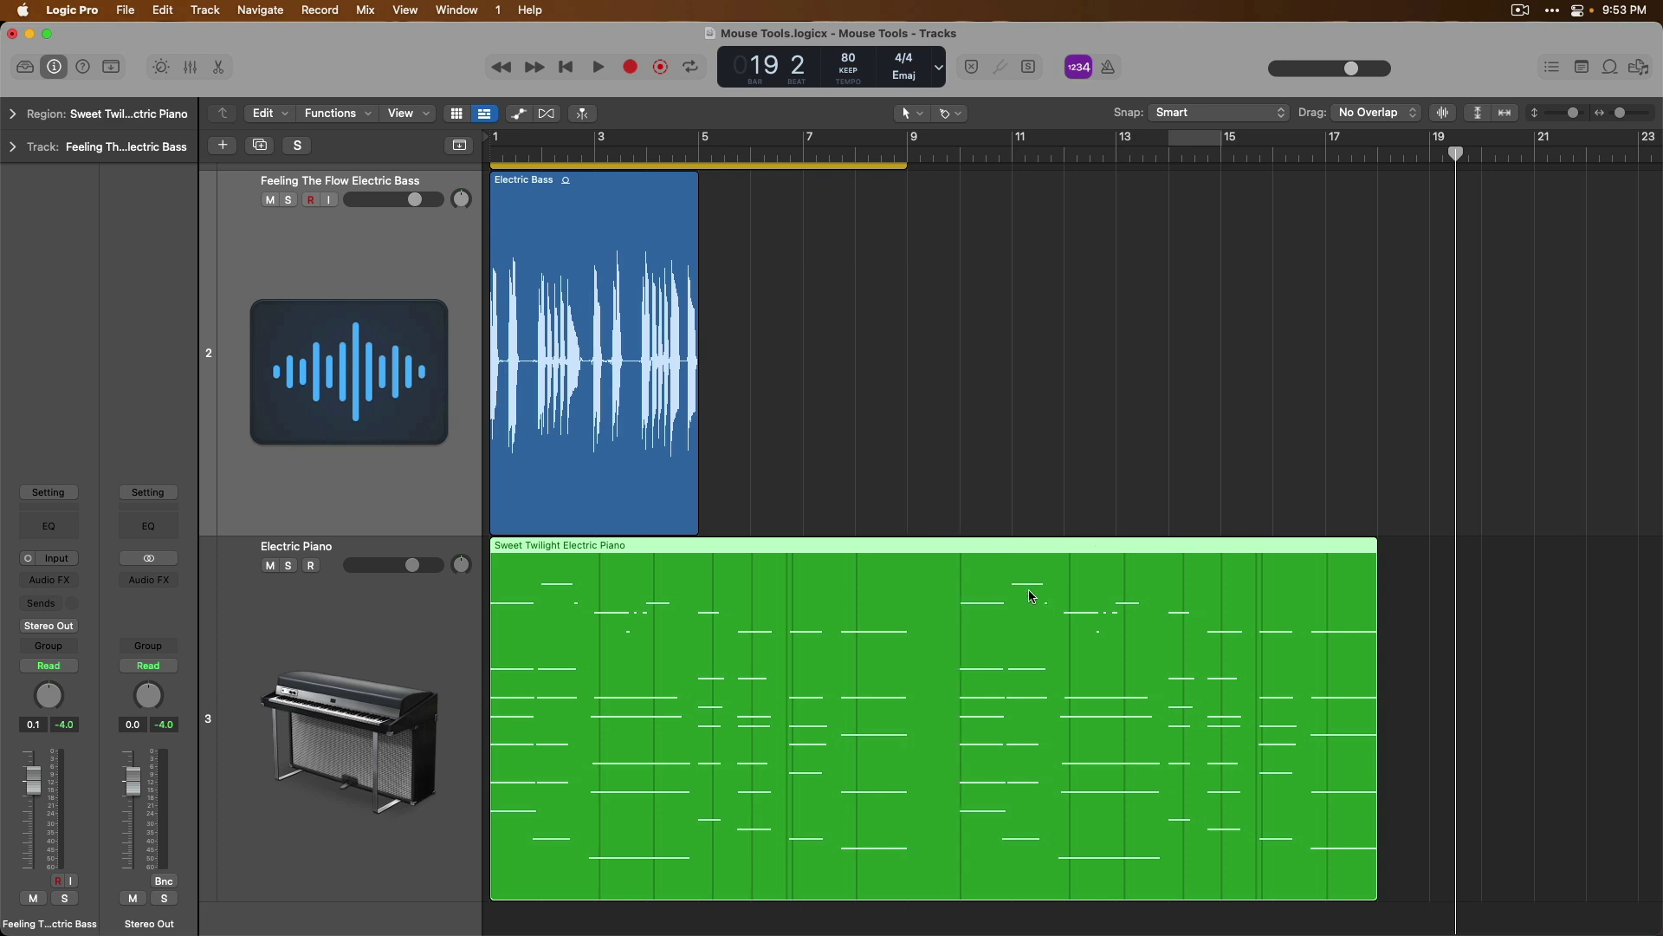
Step: Copy the SoCal drum region to about bar 12 and glue both copies into one region
{"action": "scroll", "coordinate": [1030, 548], "scroll_direction": "up", "scroll_amount": 5}
{"action": "scroll", "coordinate": [1028, 547], "scroll_direction": "up", "scroll_amount": 1}
{"action": "left_click_drag", "start_coordinate": [612, 200], "coordinate": [1187, 246]}
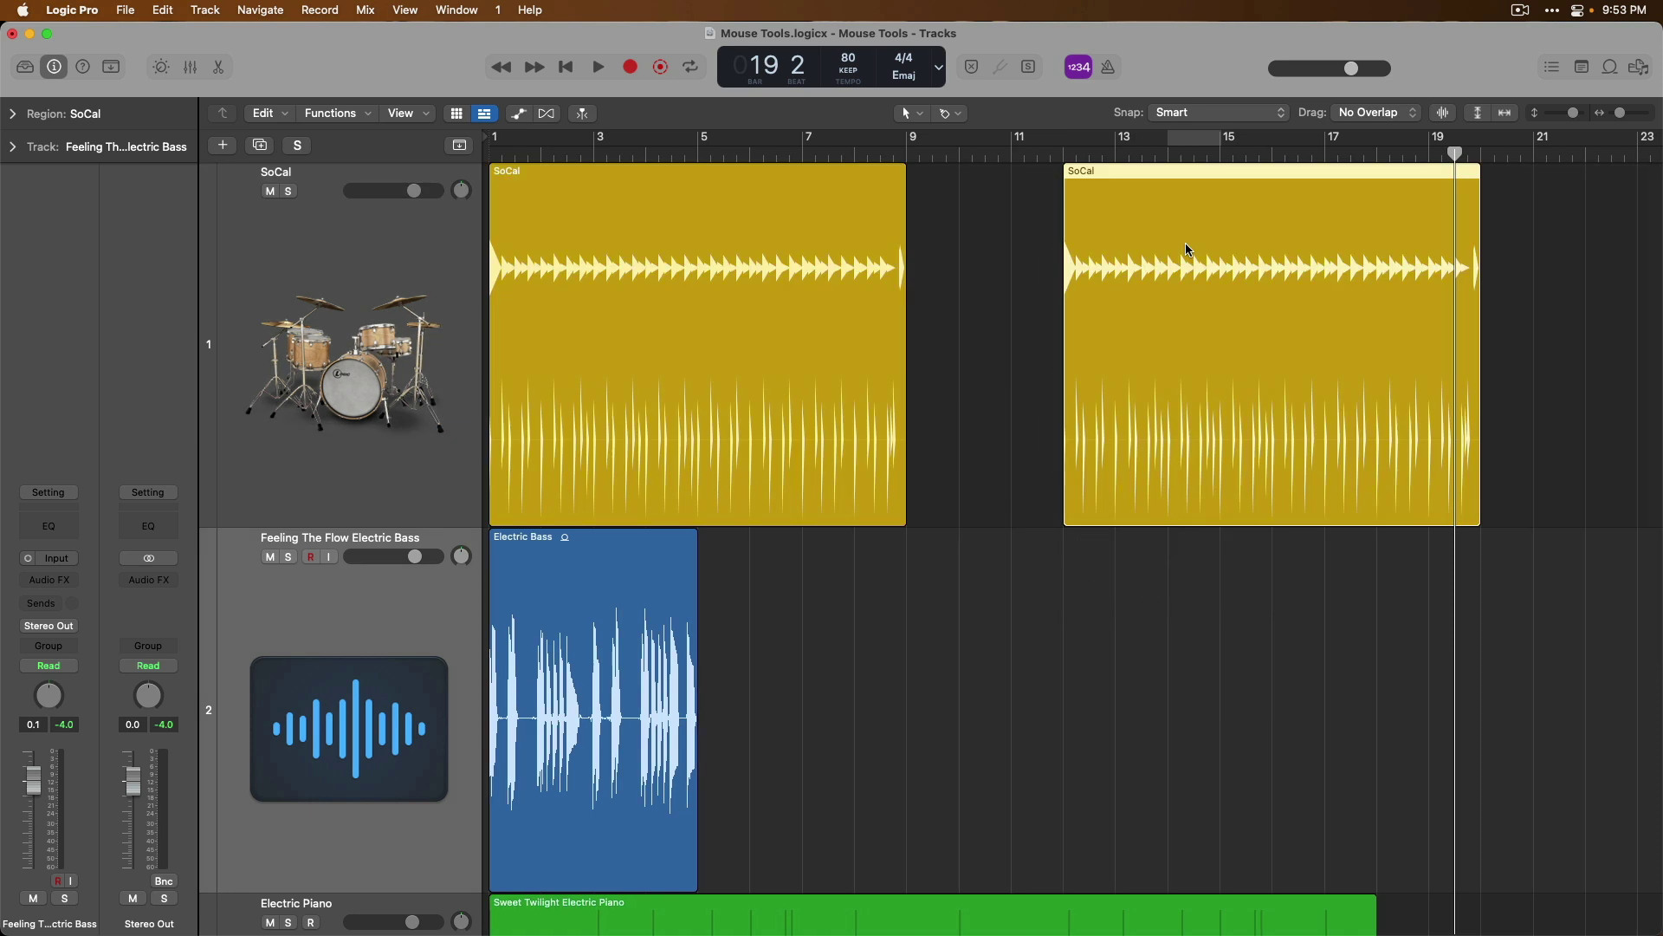
{"action": "left_click", "coordinate": [806, 228], "text": "shift"}
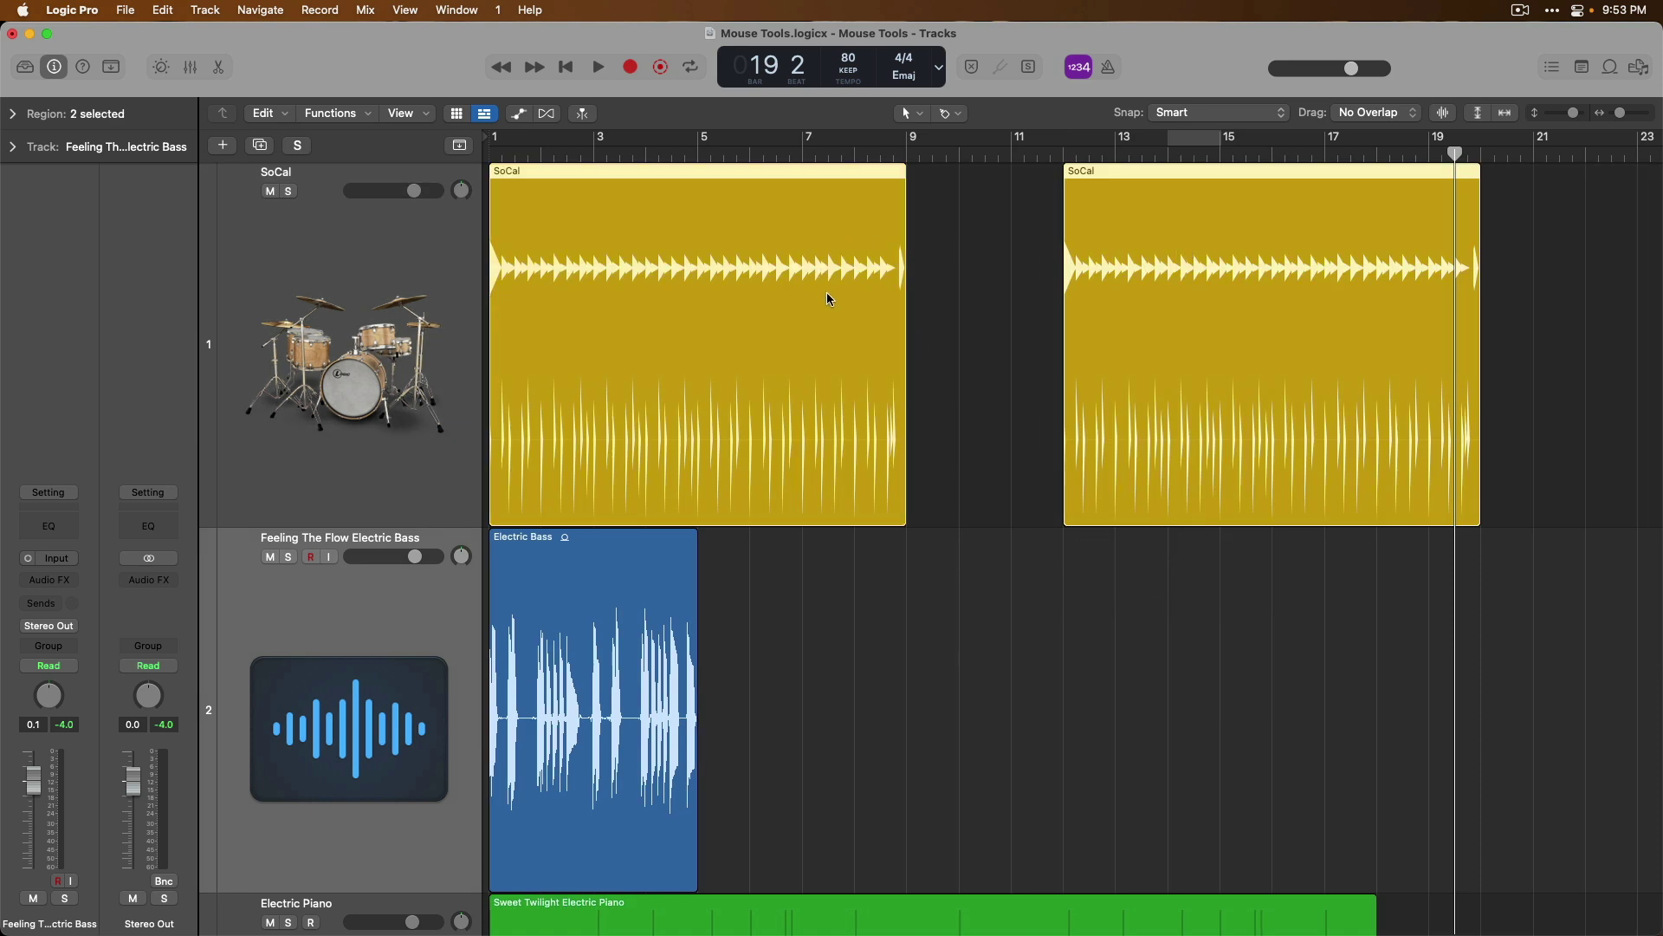
{"action": "left_click", "coordinate": [845, 335]}
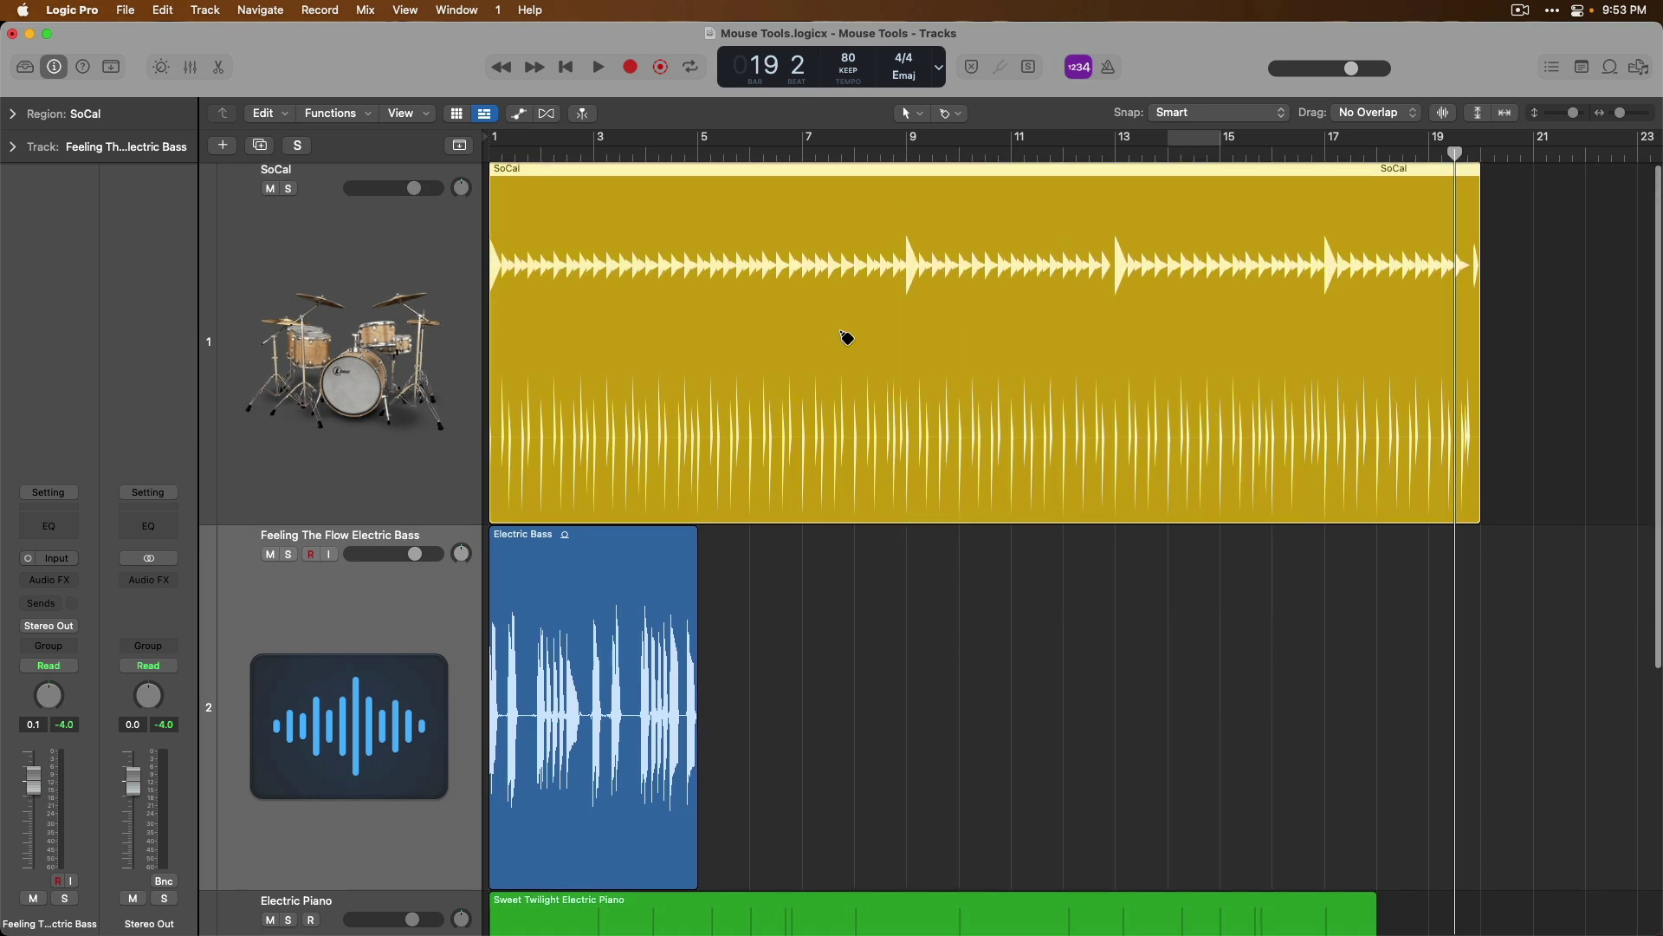
{"action": "scroll", "coordinate": [840, 329], "scroll_direction": "down", "scroll_amount": 1}
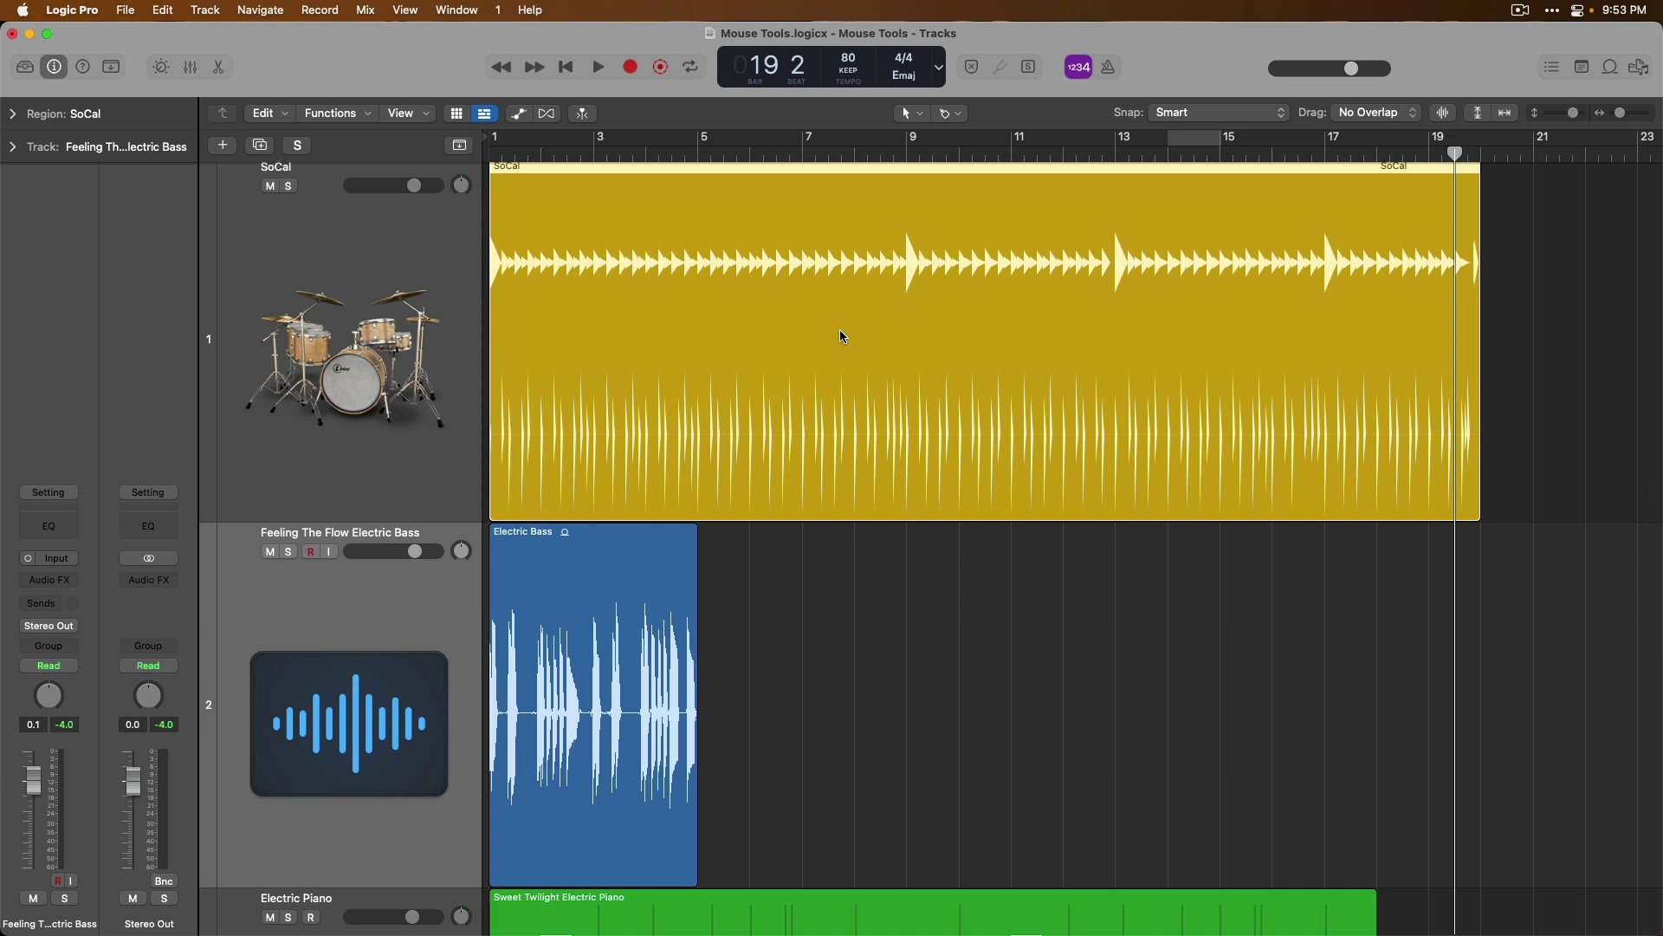
Step: Cut the bass region near bar 2 and past bar 3 with Scissors, deleting the middle piece
{"action": "left_click", "coordinate": [752, 622]}
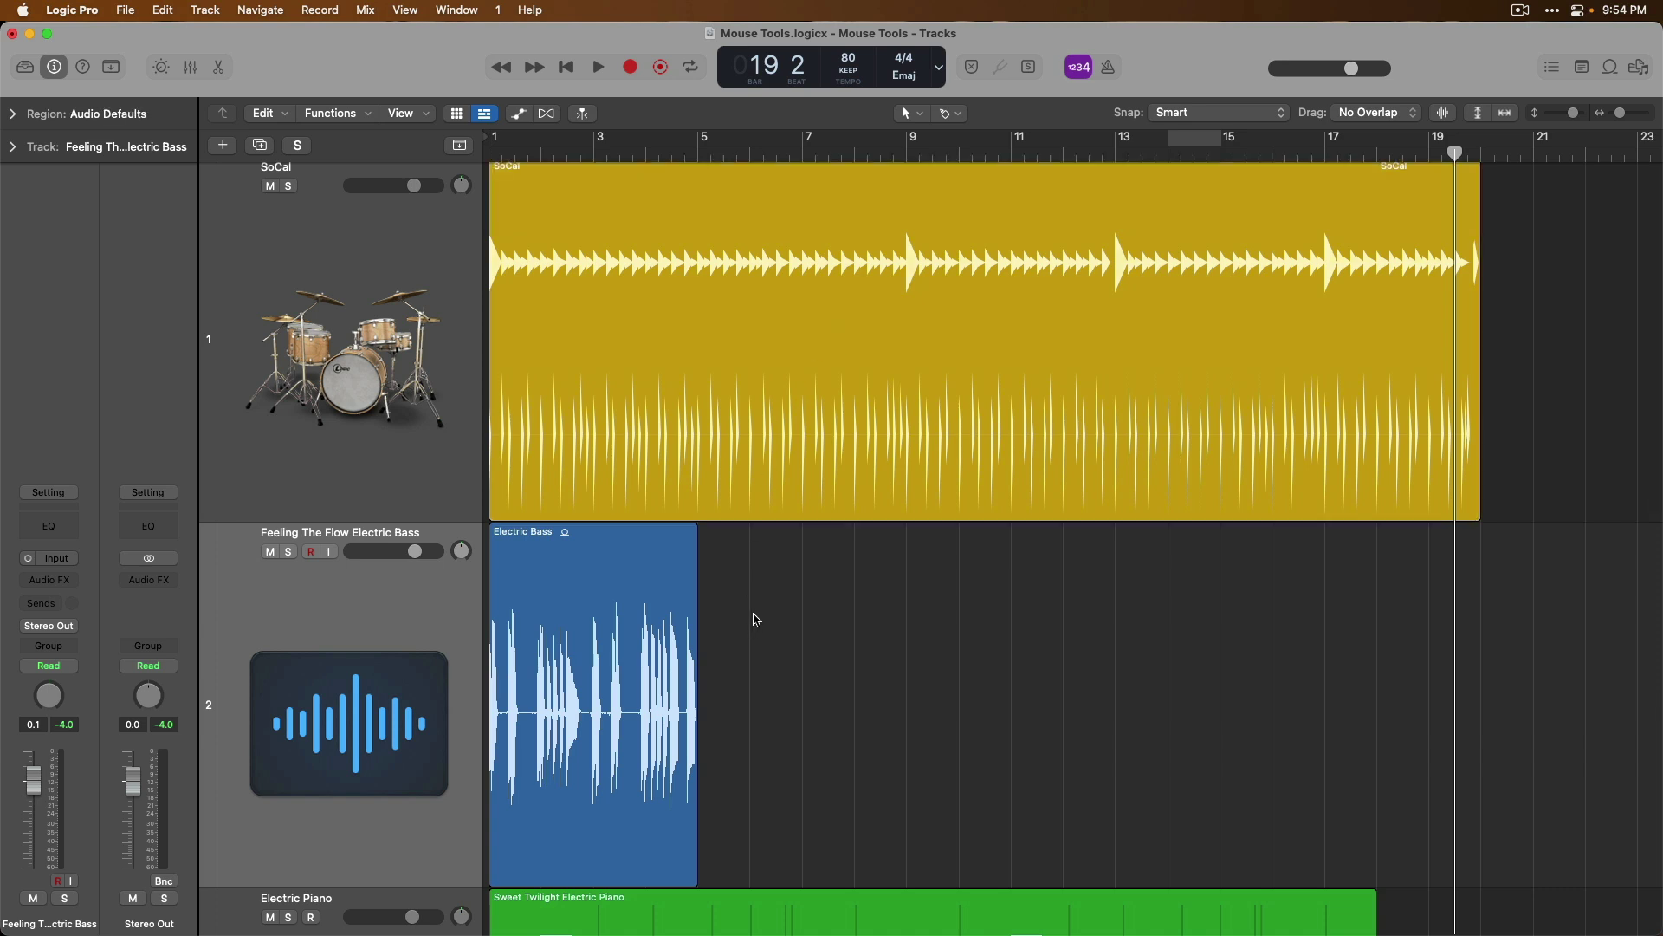
{"action": "key", "text": "t"}
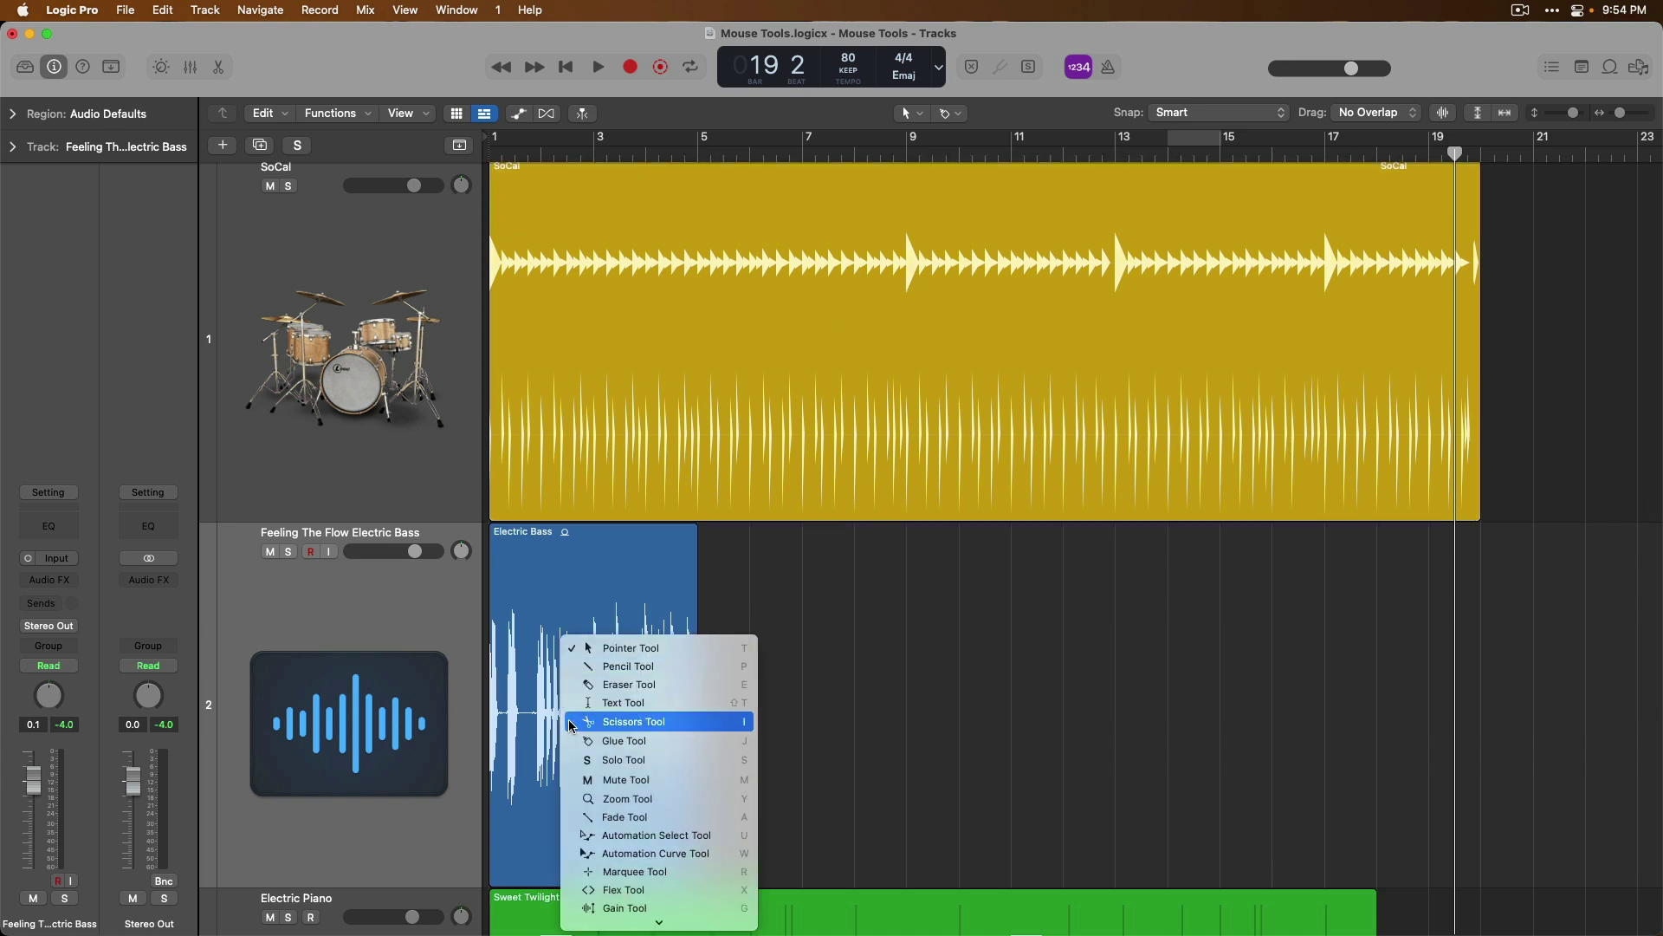
{"action": "left_click", "coordinate": [584, 727]}
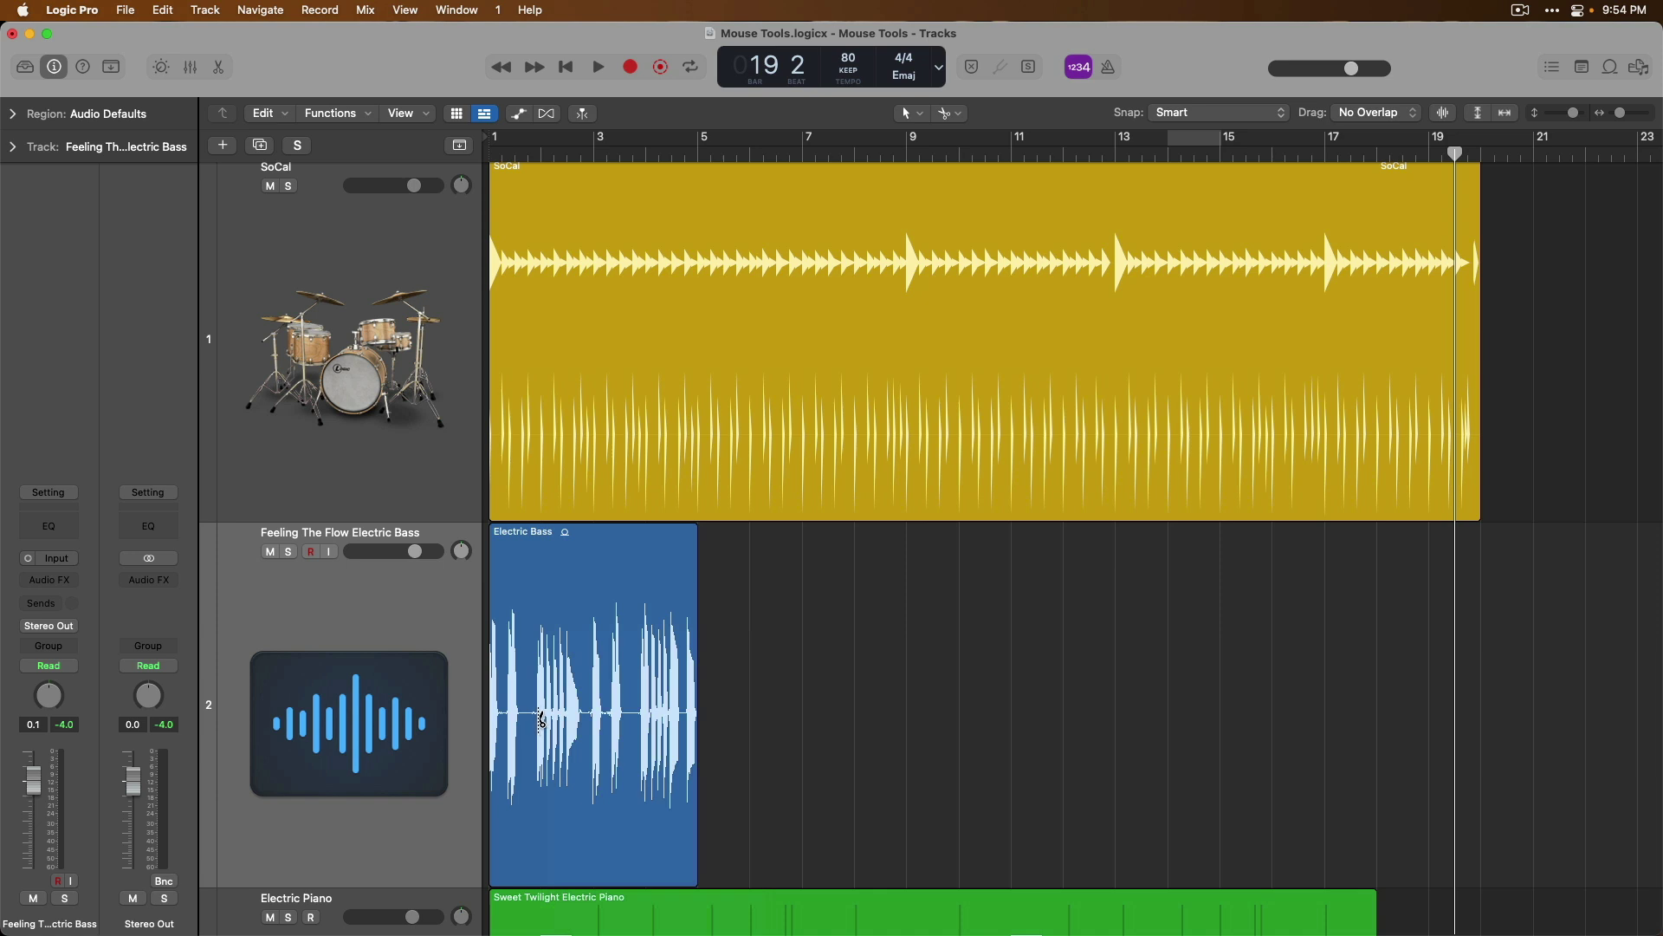
{"action": "left_click", "coordinate": [541, 717]}
{"action": "left_click", "coordinate": [626, 713]}
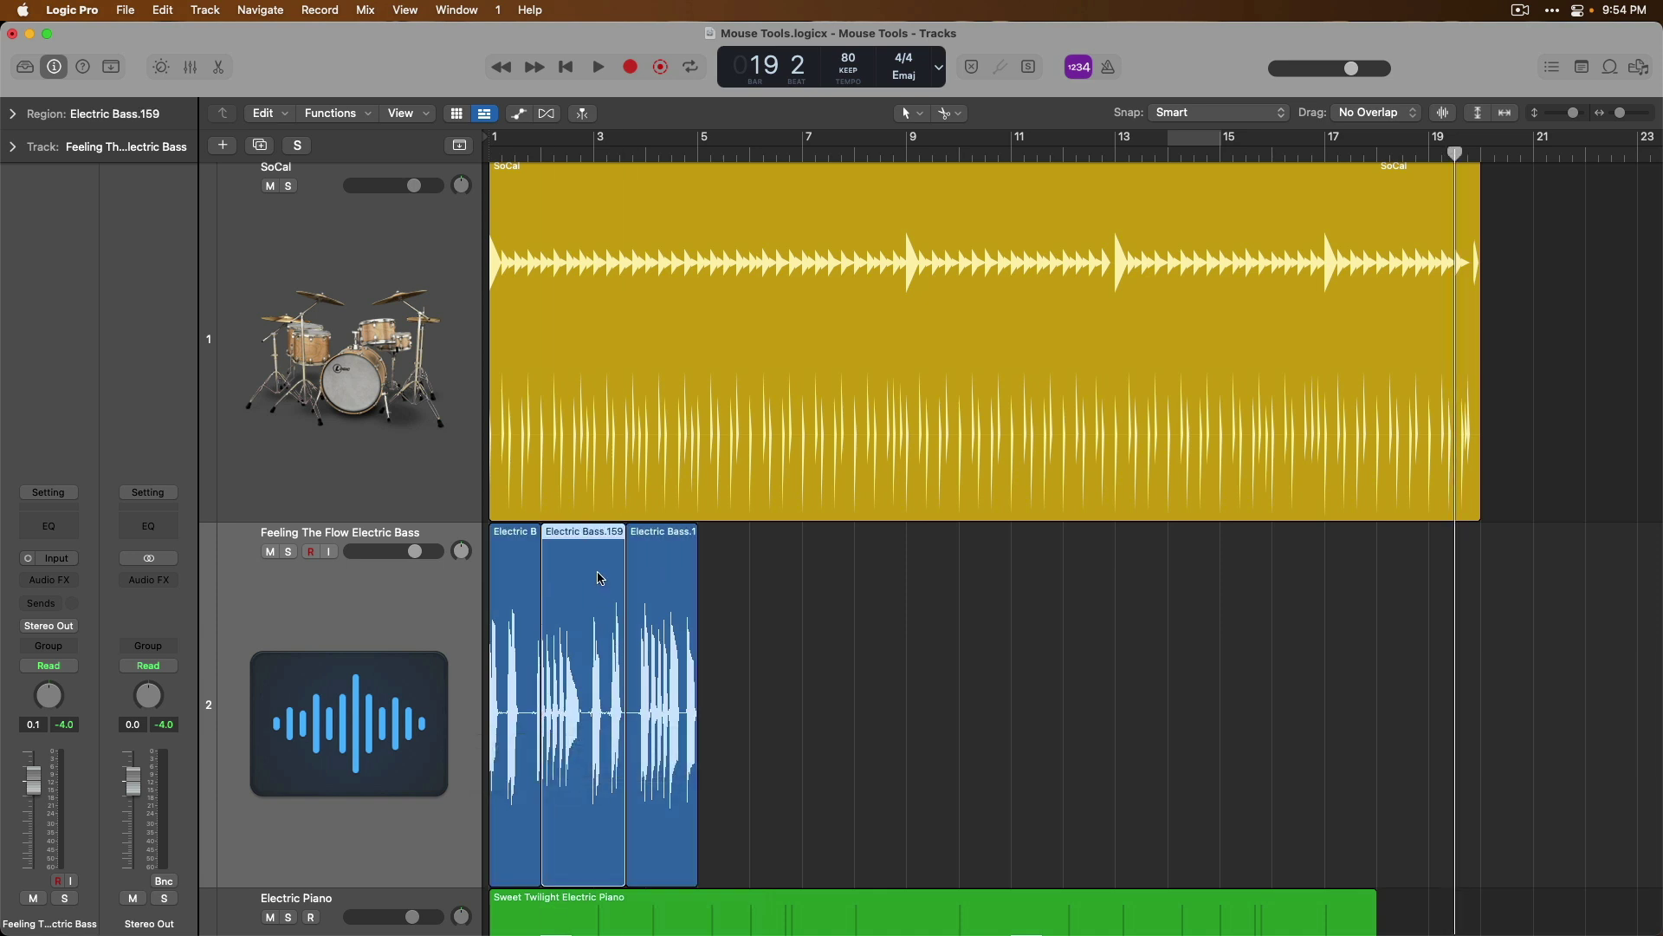
{"action": "key", "text": "Delete"}
Step: Glue the two remaining bass pieces back into one Electric Bass region
{"action": "key", "text": "t"}
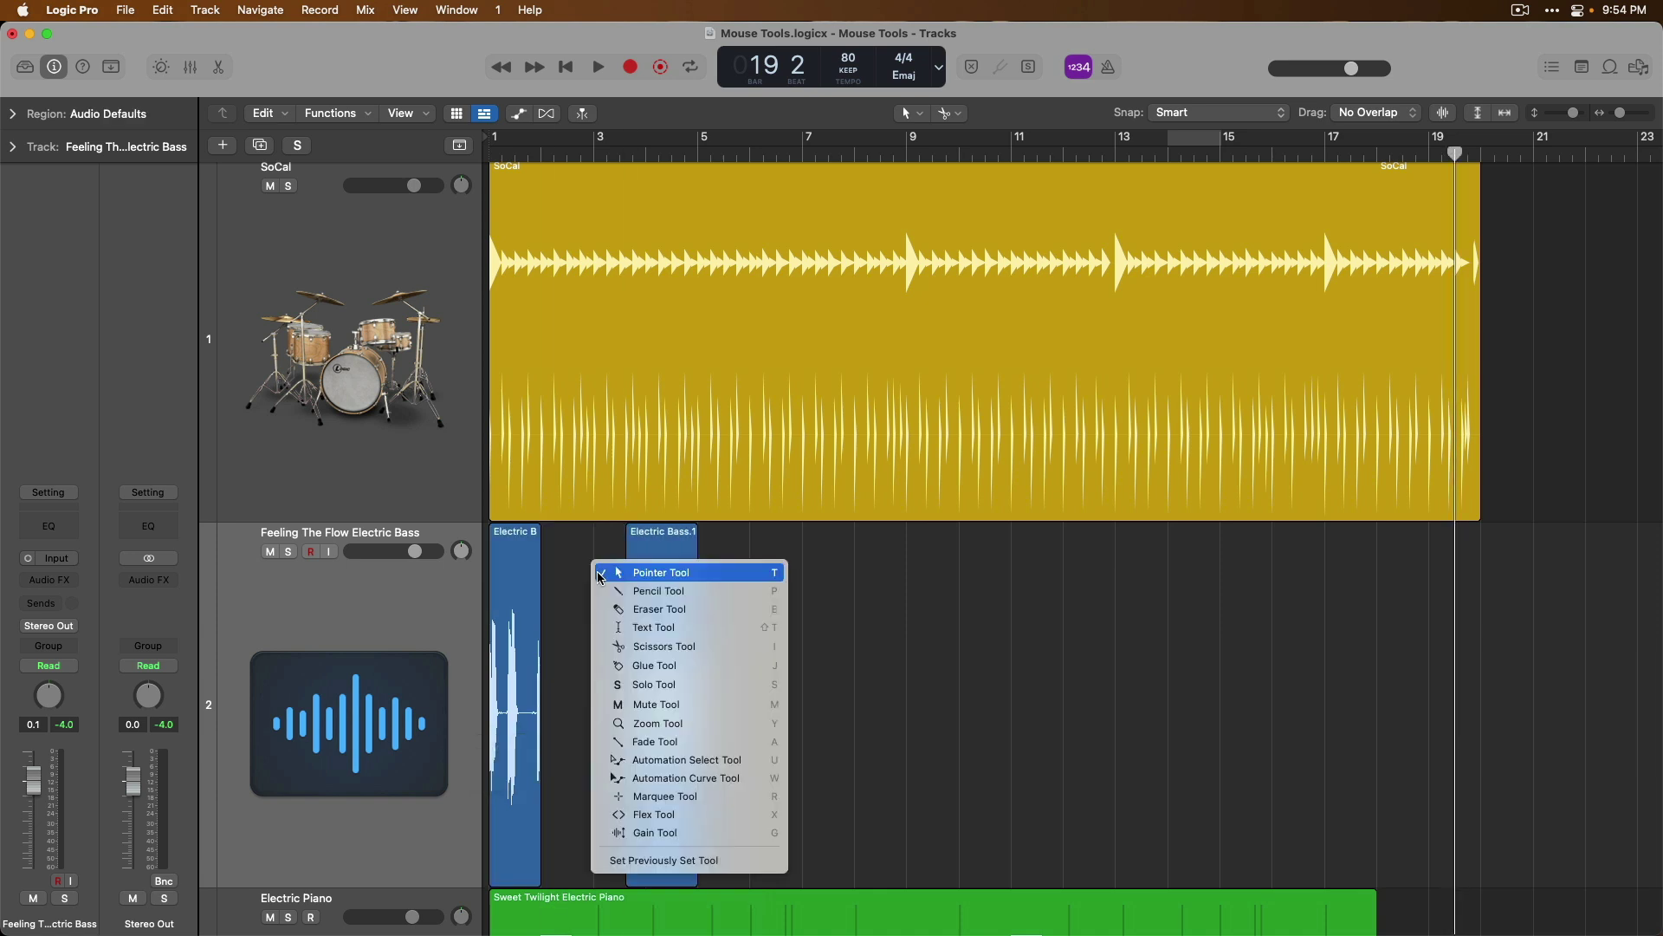
{"action": "left_click", "coordinate": [613, 624]}
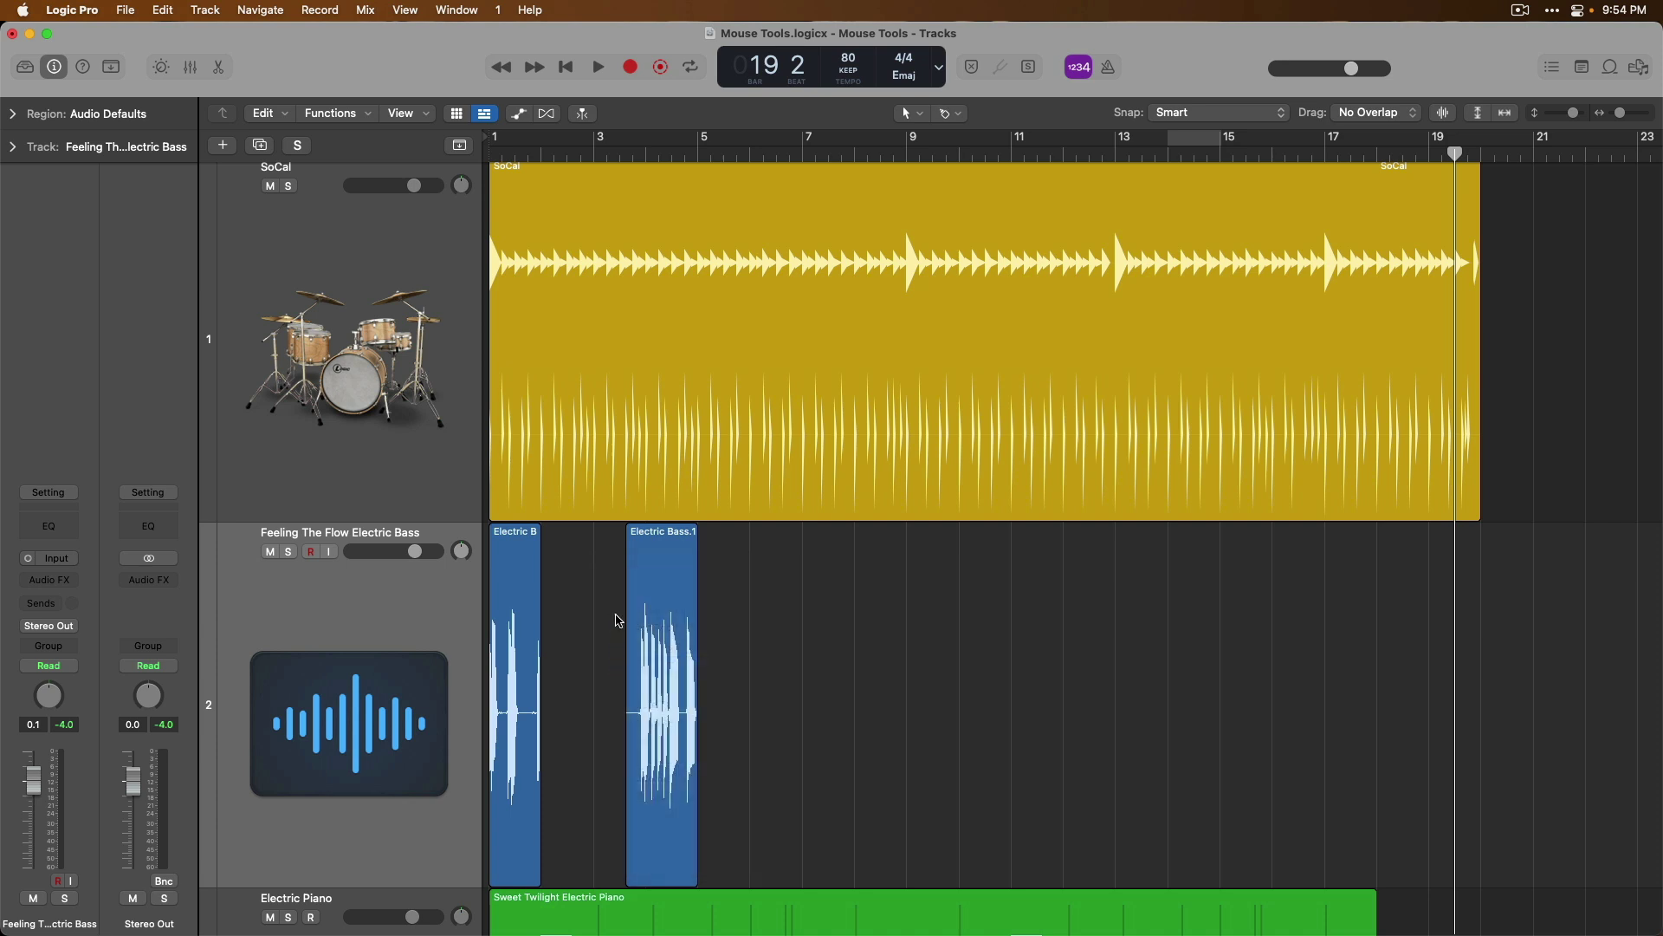
{"action": "left_click", "coordinate": [645, 576]}
{"action": "left_click", "coordinate": [527, 572], "text": "shift"}
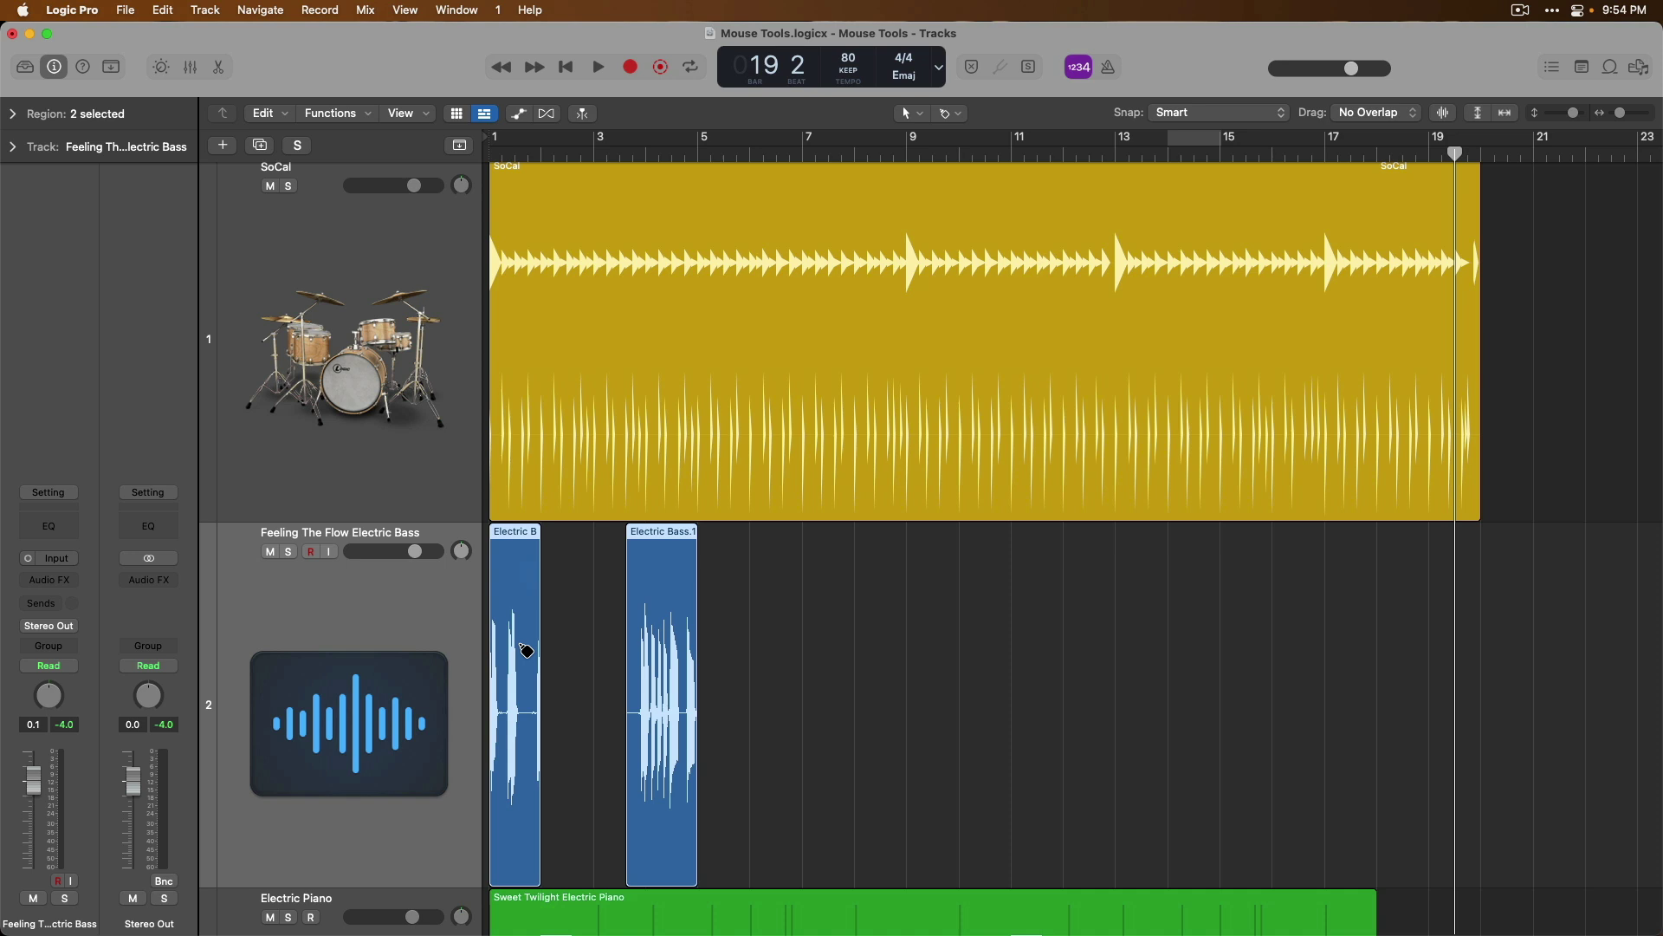
{"action": "left_click", "coordinate": [526, 650]}
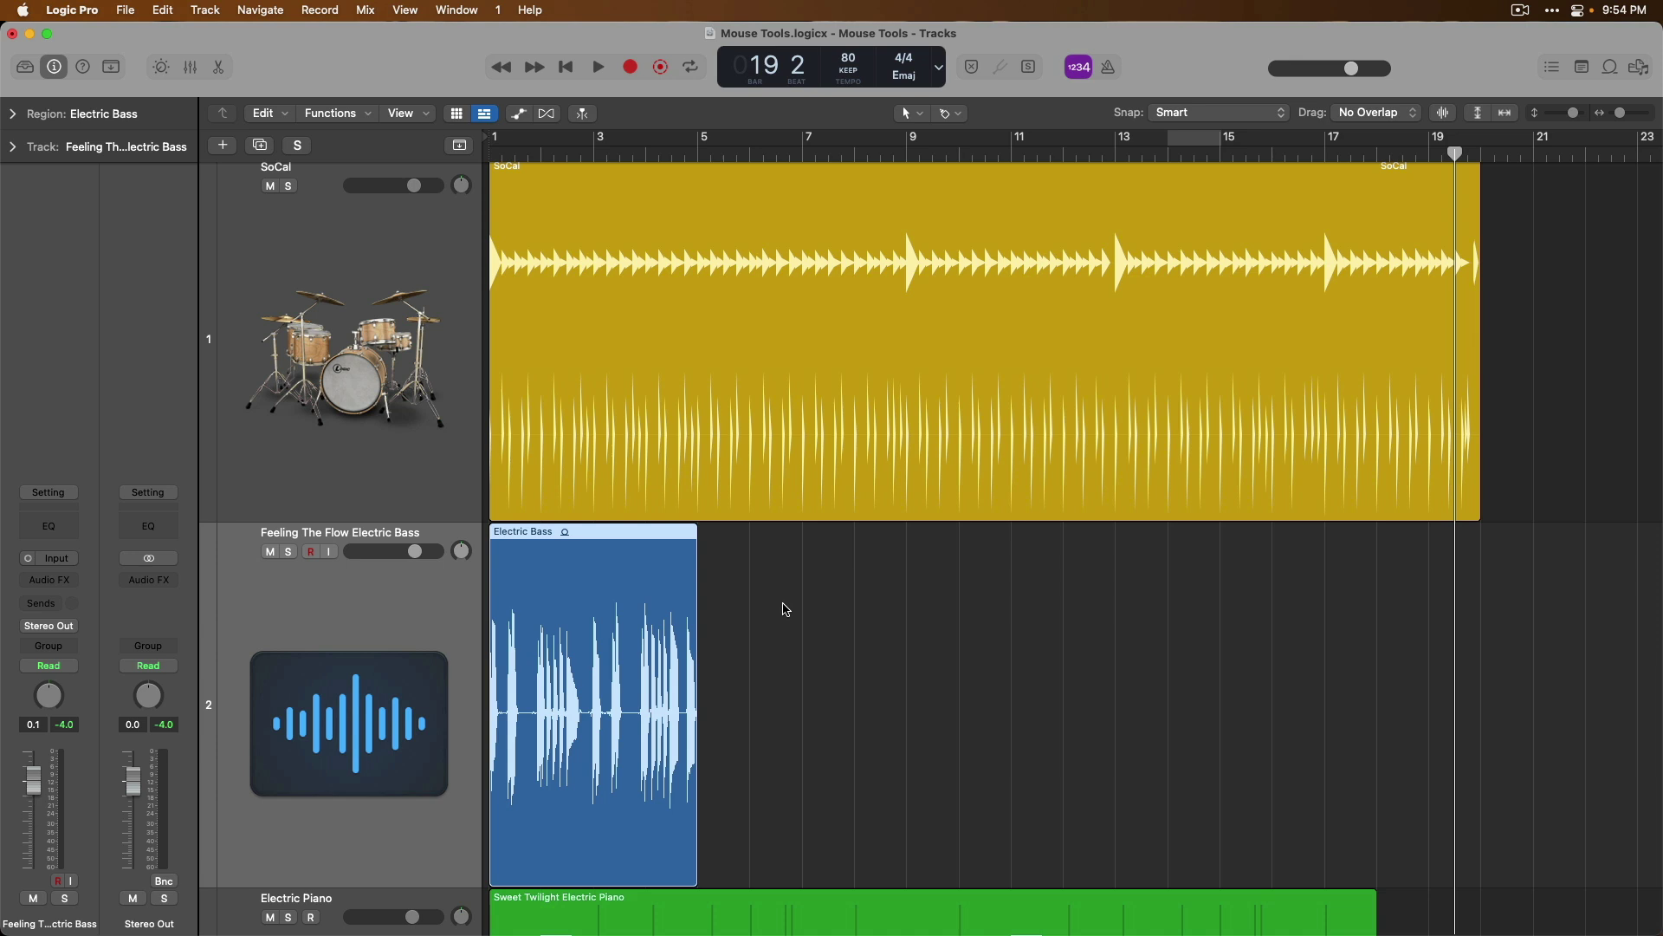
Step: Undo the bass merge, nudge the first piece later, and glue both into a new audio file
{"action": "key", "text": "super+Right"}
{"action": "key", "text": "super+Right"}
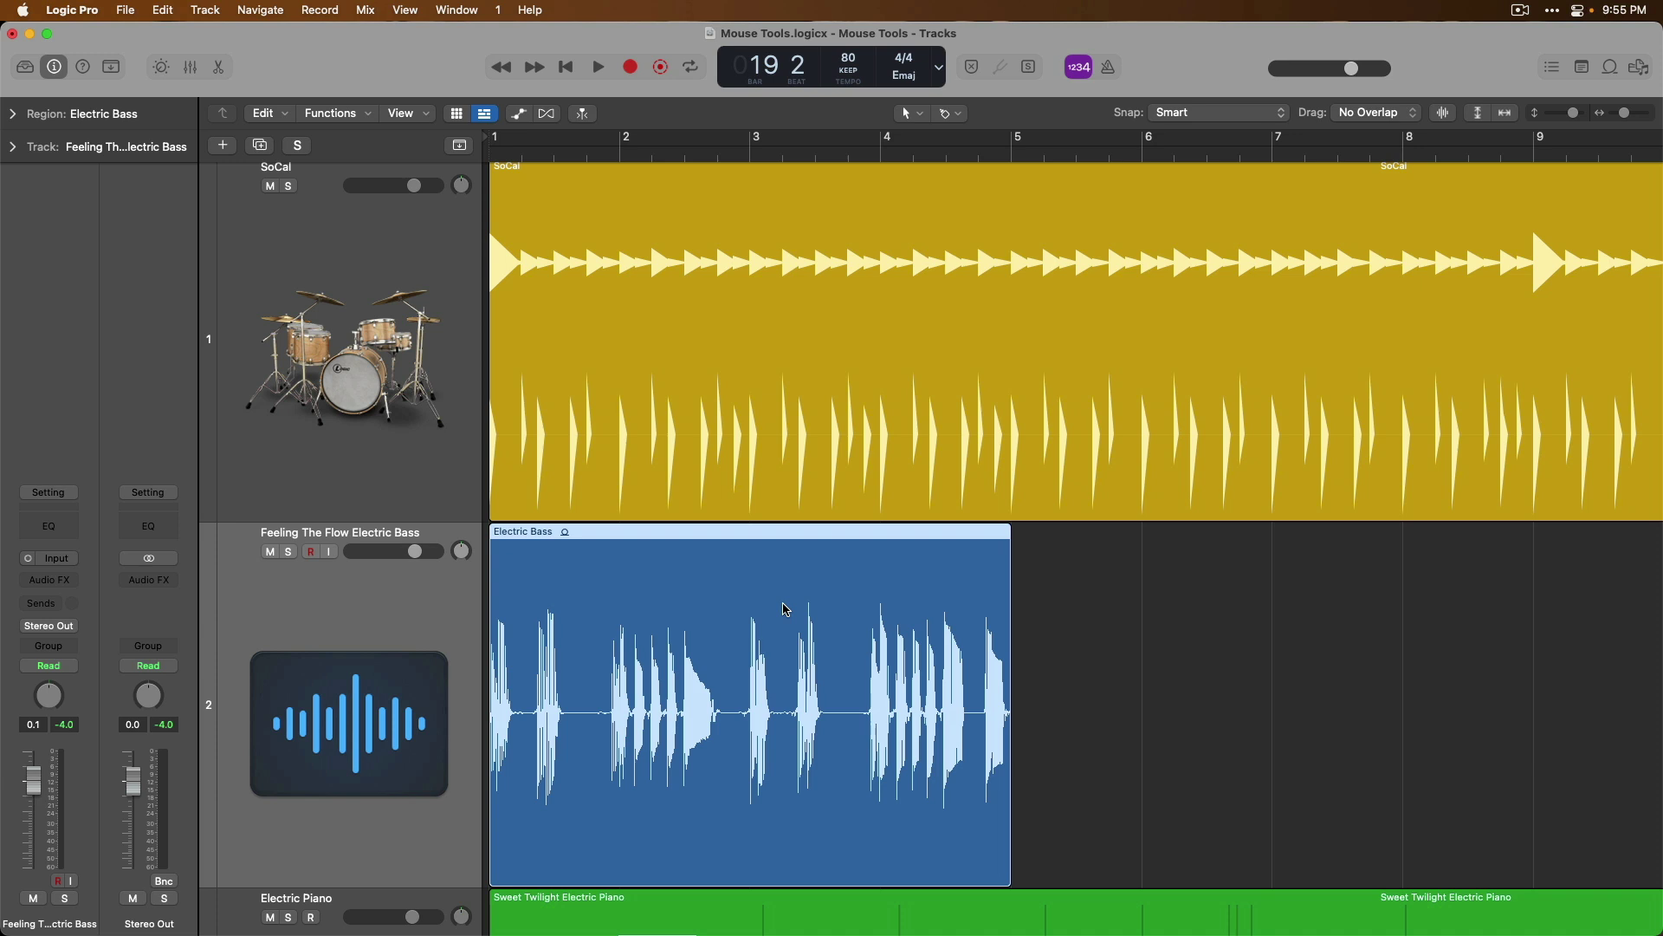
{"action": "key", "text": "super+z"}
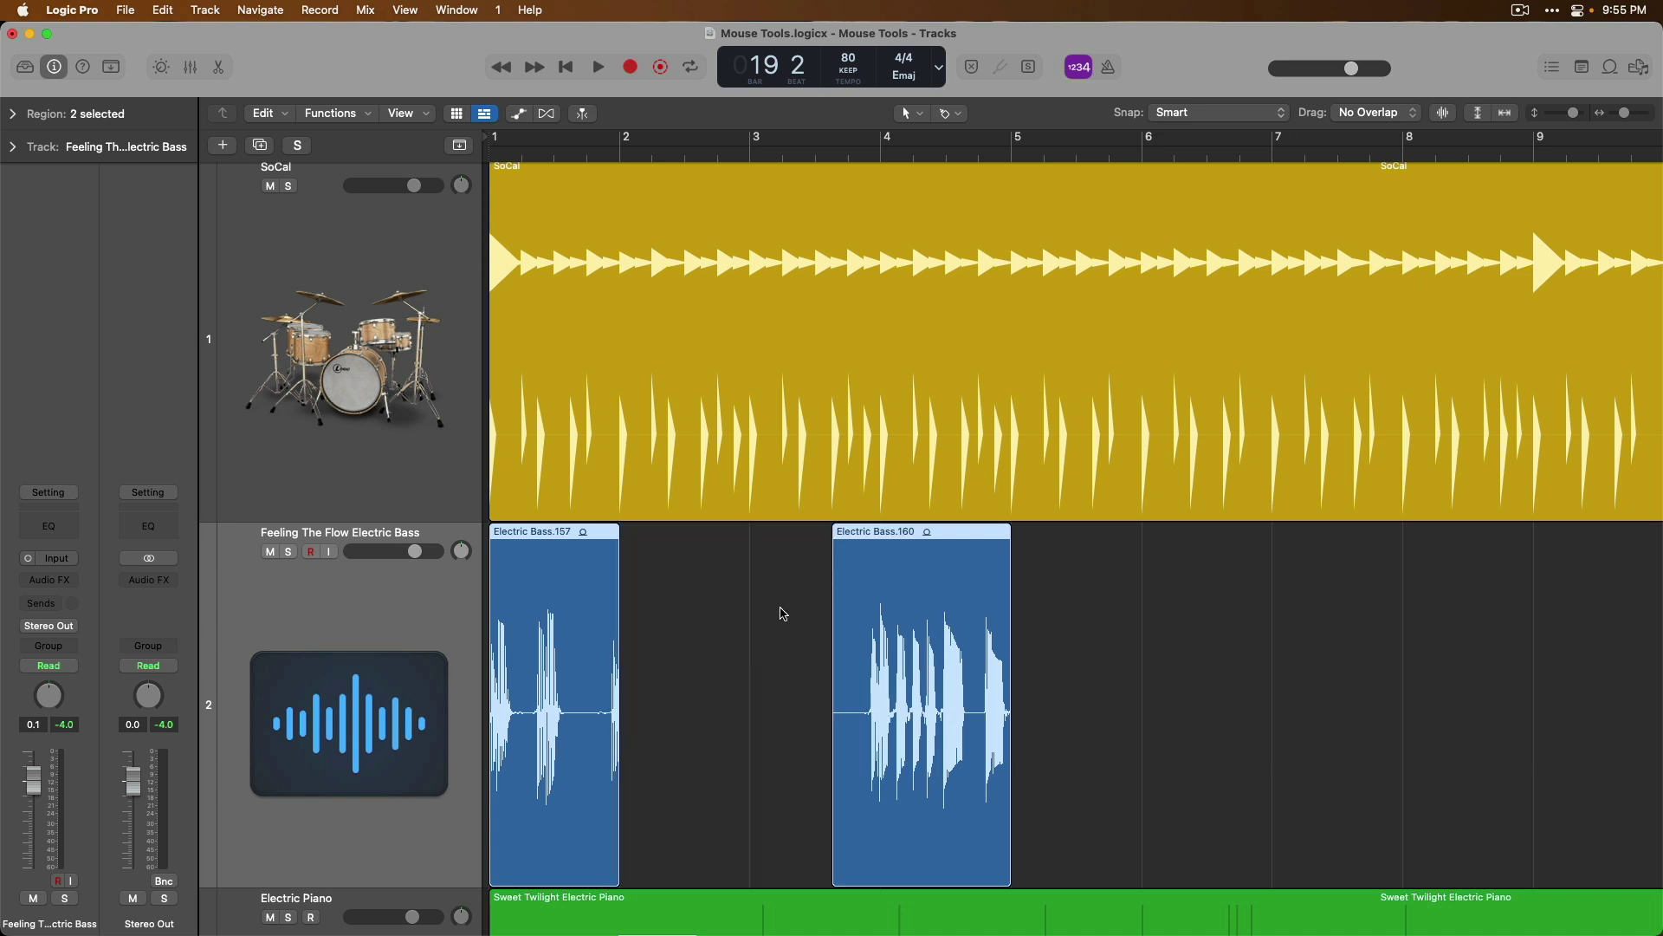
{"action": "left_click", "coordinate": [774, 613]}
{"action": "left_click_drag", "start_coordinate": [595, 569], "coordinate": [618, 568]}
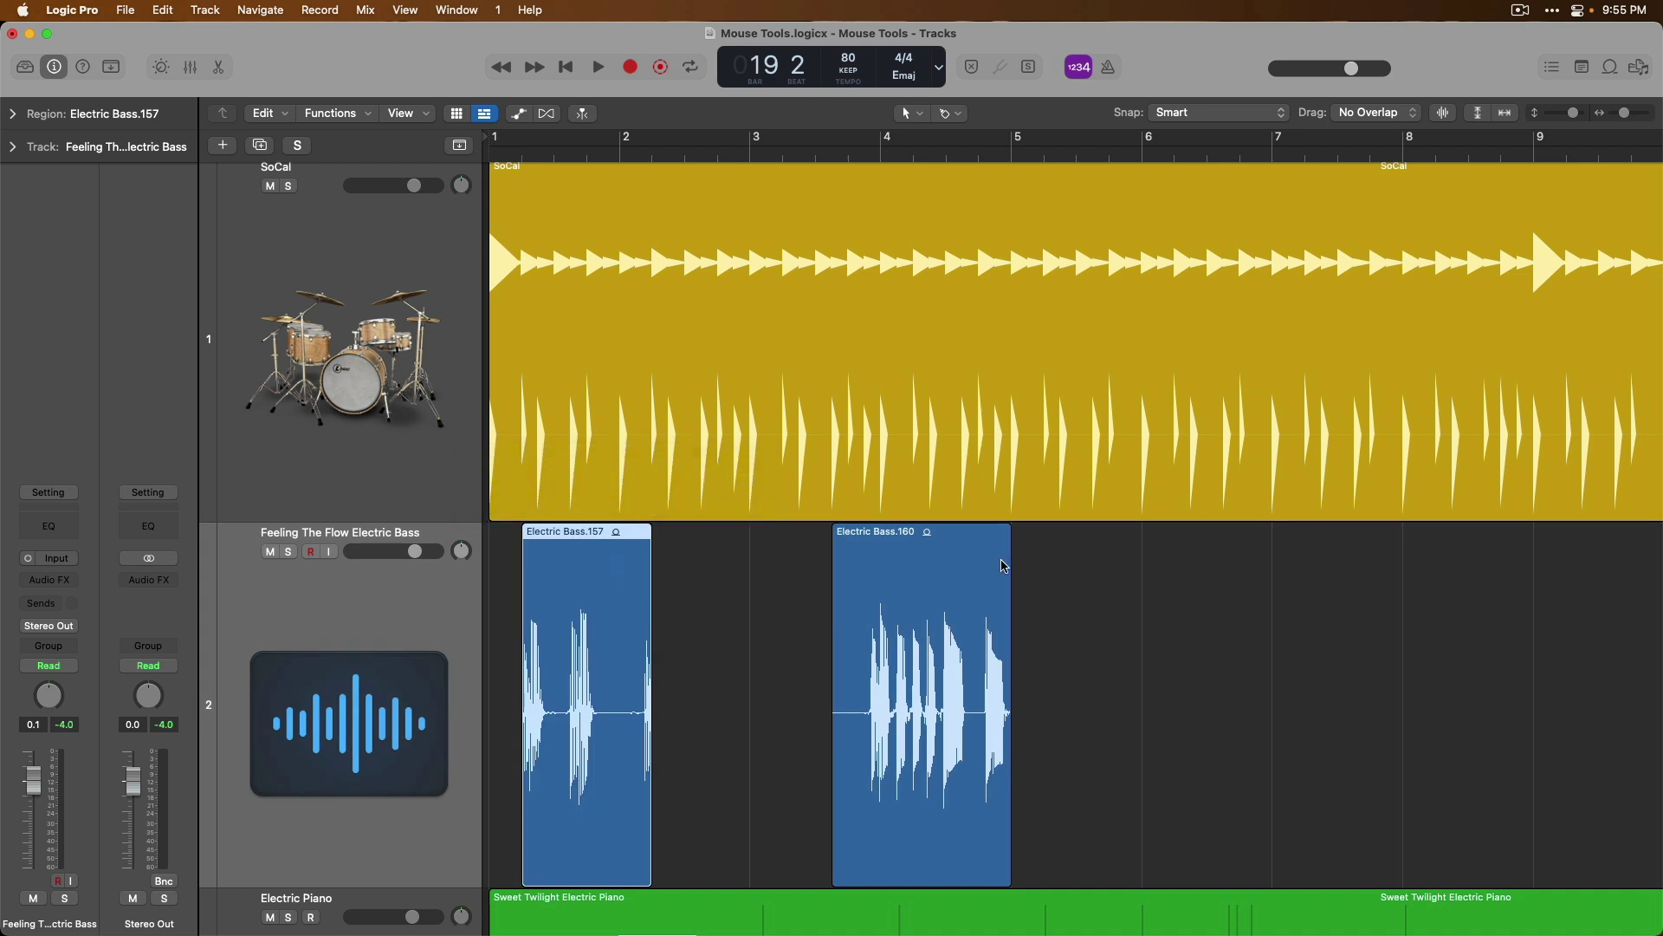
{"action": "left_click_drag", "start_coordinate": [1144, 574], "coordinate": [619, 596]}
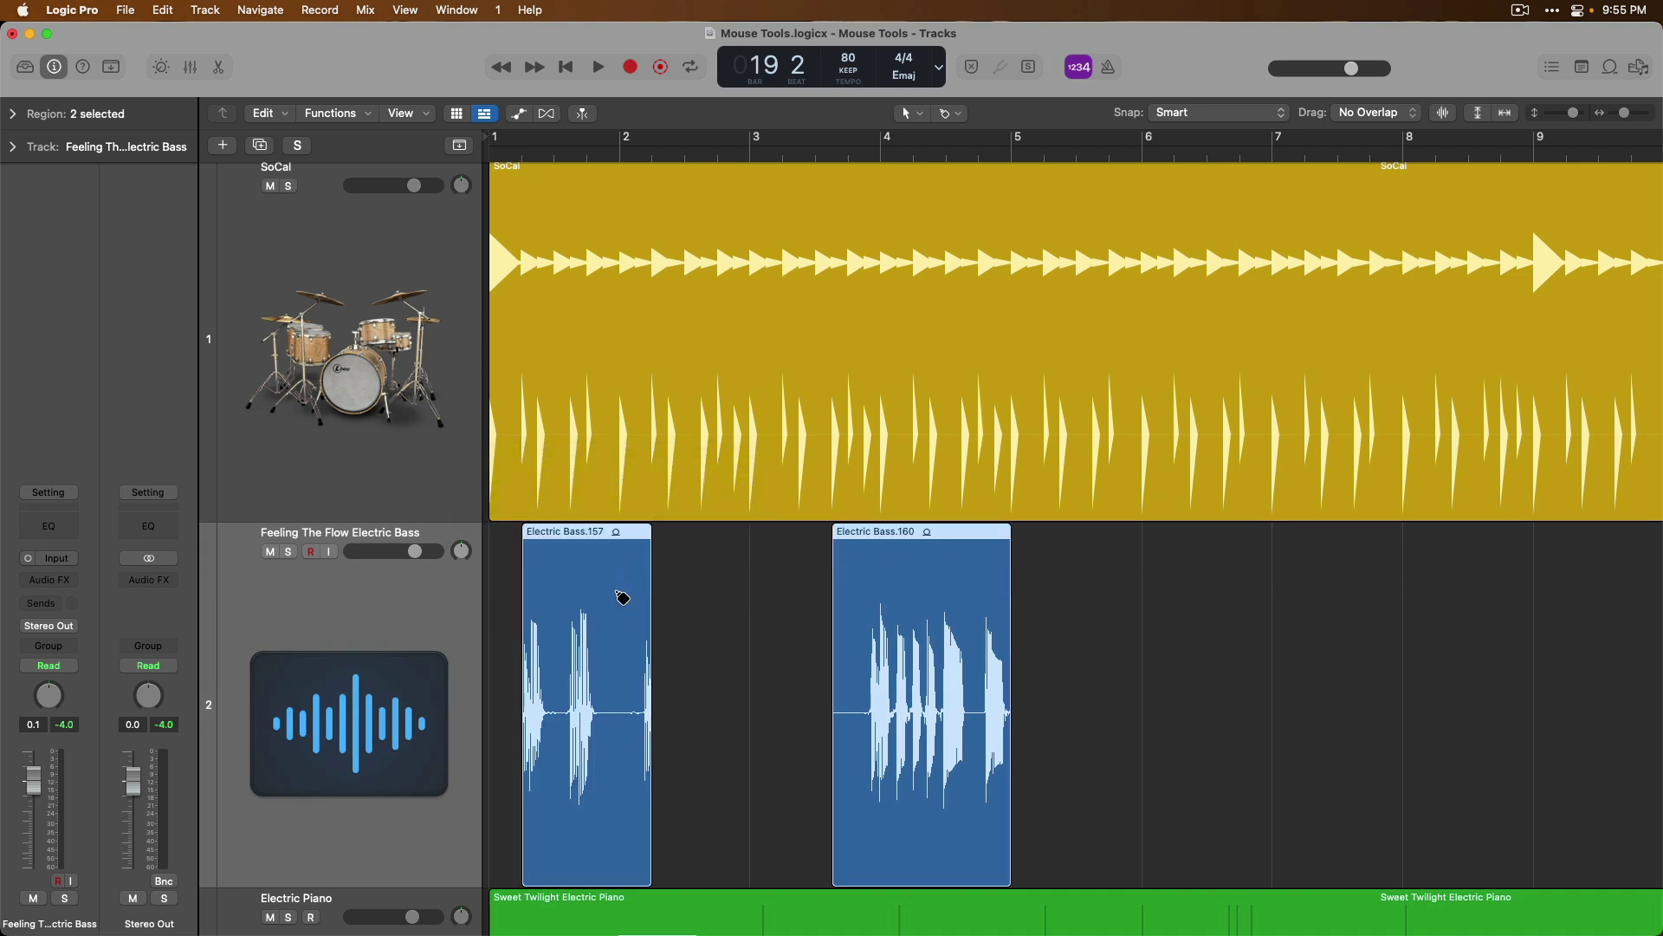
{"action": "left_click", "coordinate": [622, 597]}
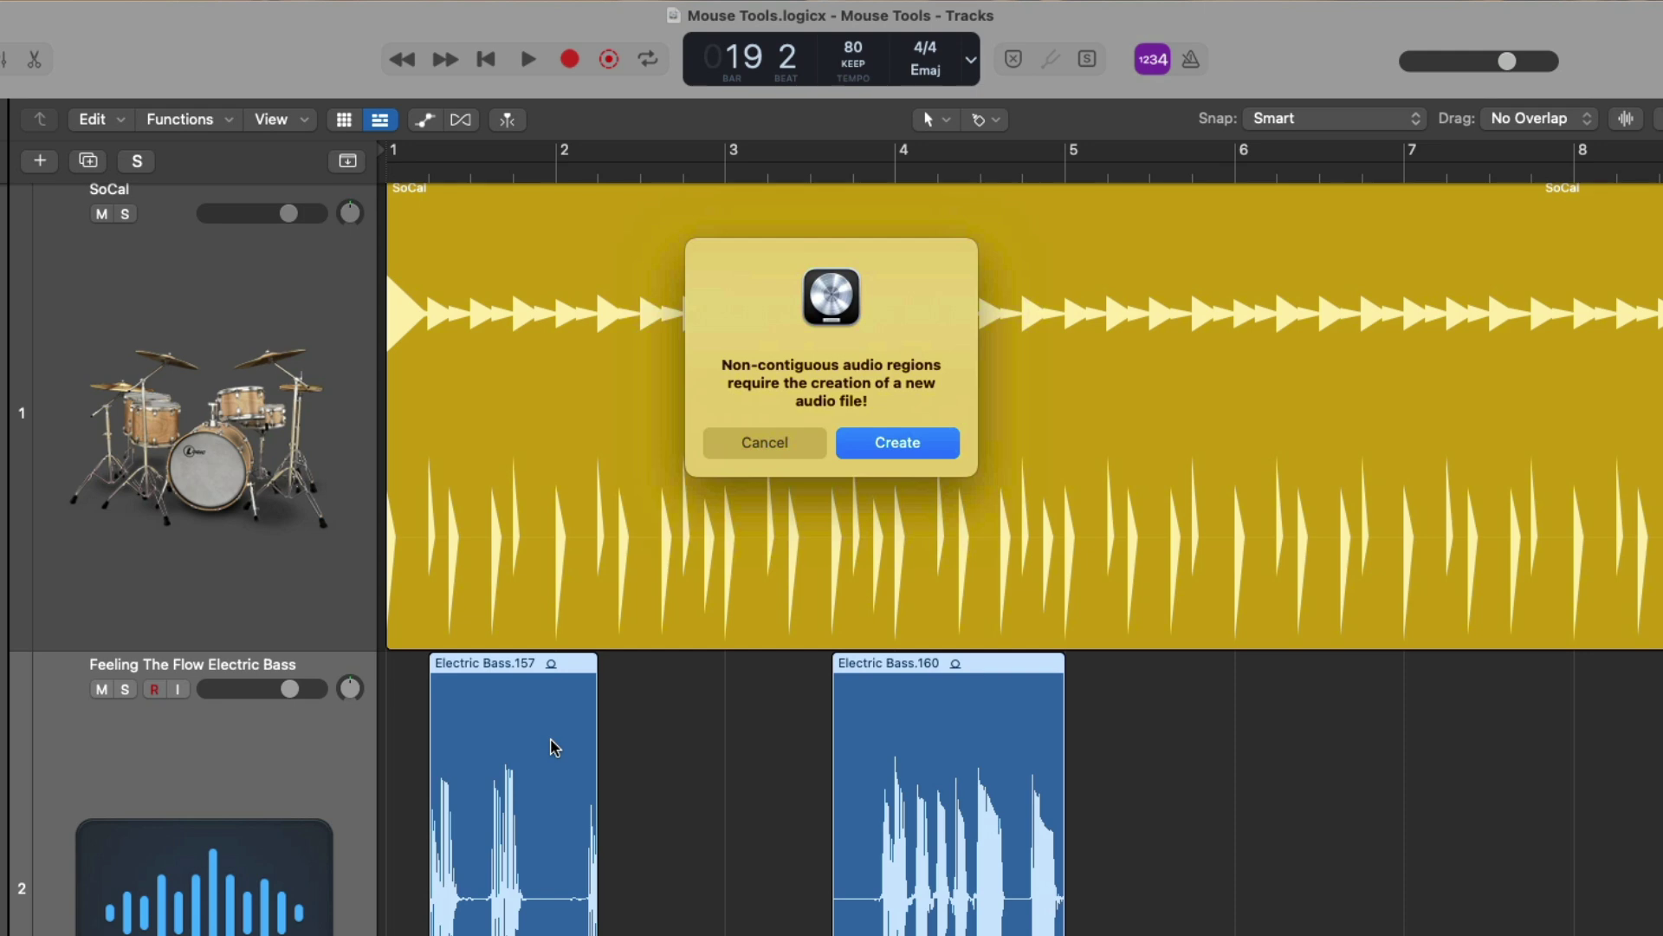
{"action": "left_click", "coordinate": [901, 443]}
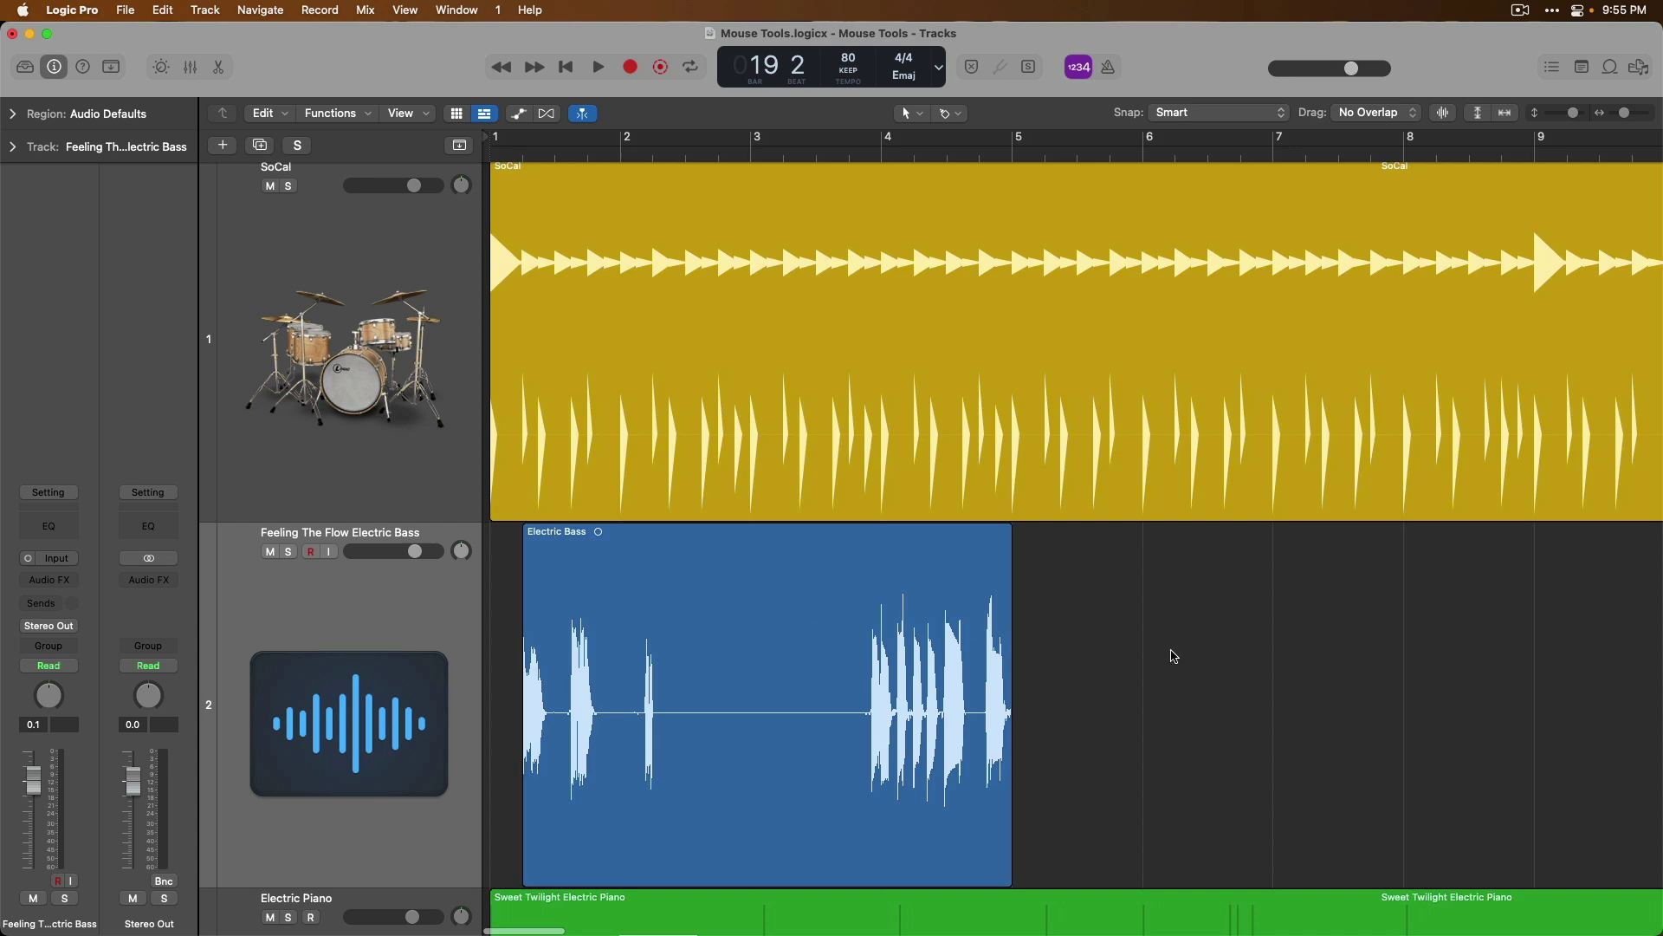
Step: Choose the Solo Tool and audition the Electric Bass, SoCal and Sweet Twilight regions individually
{"action": "key", "text": "z"}
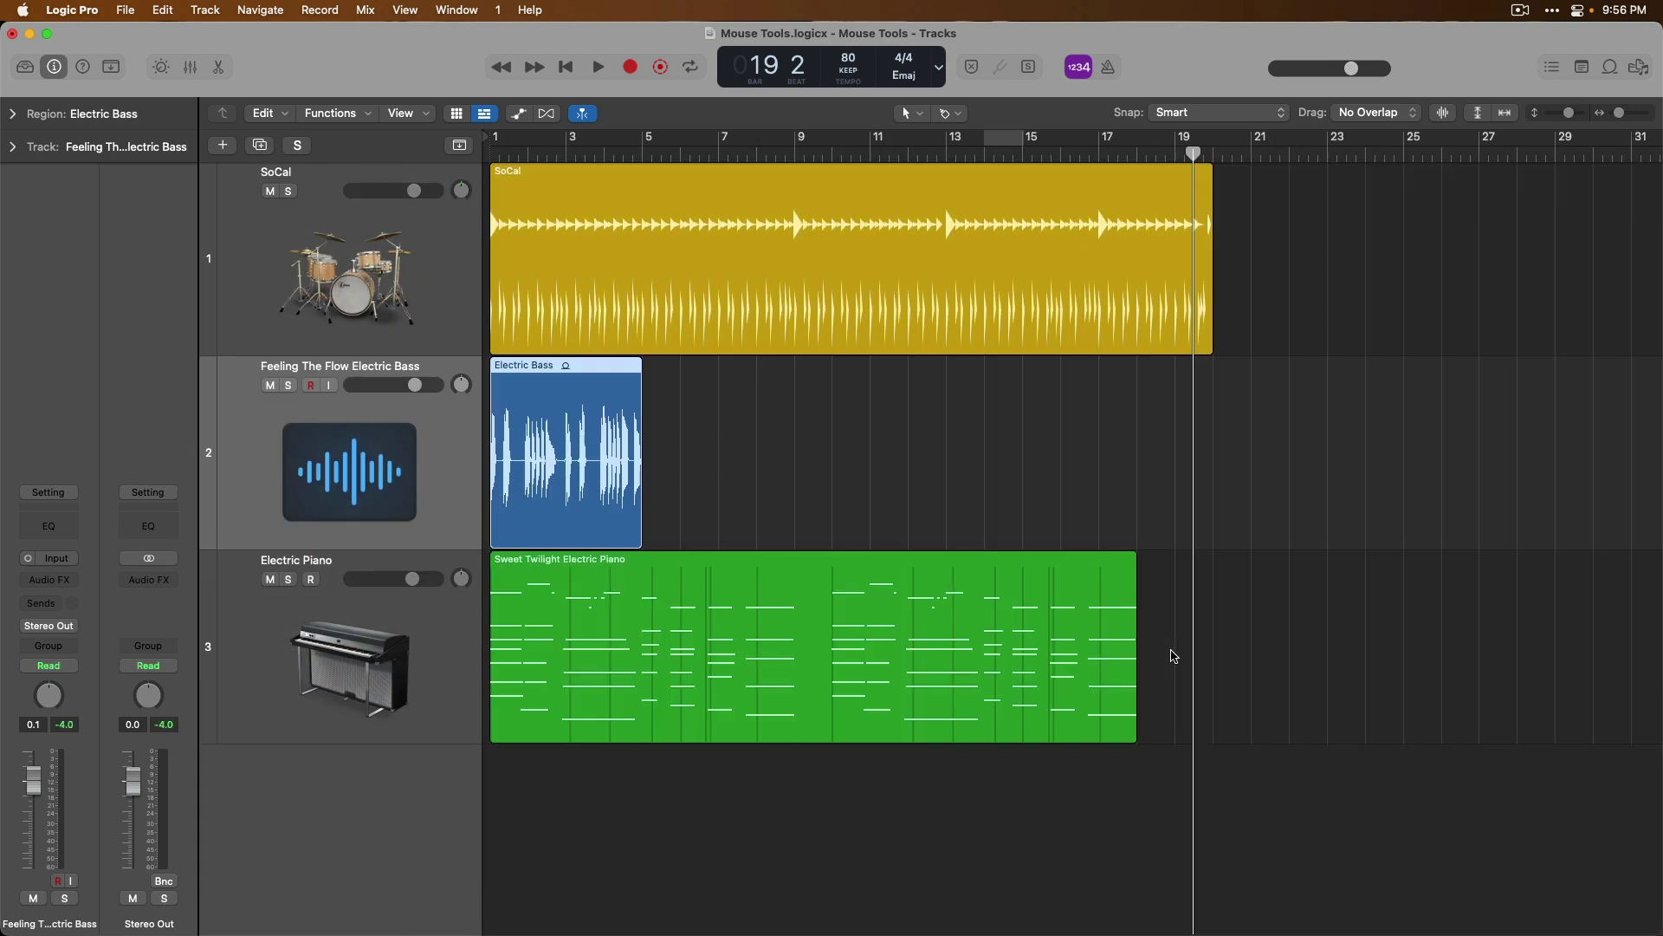
{"action": "key", "text": "t"}
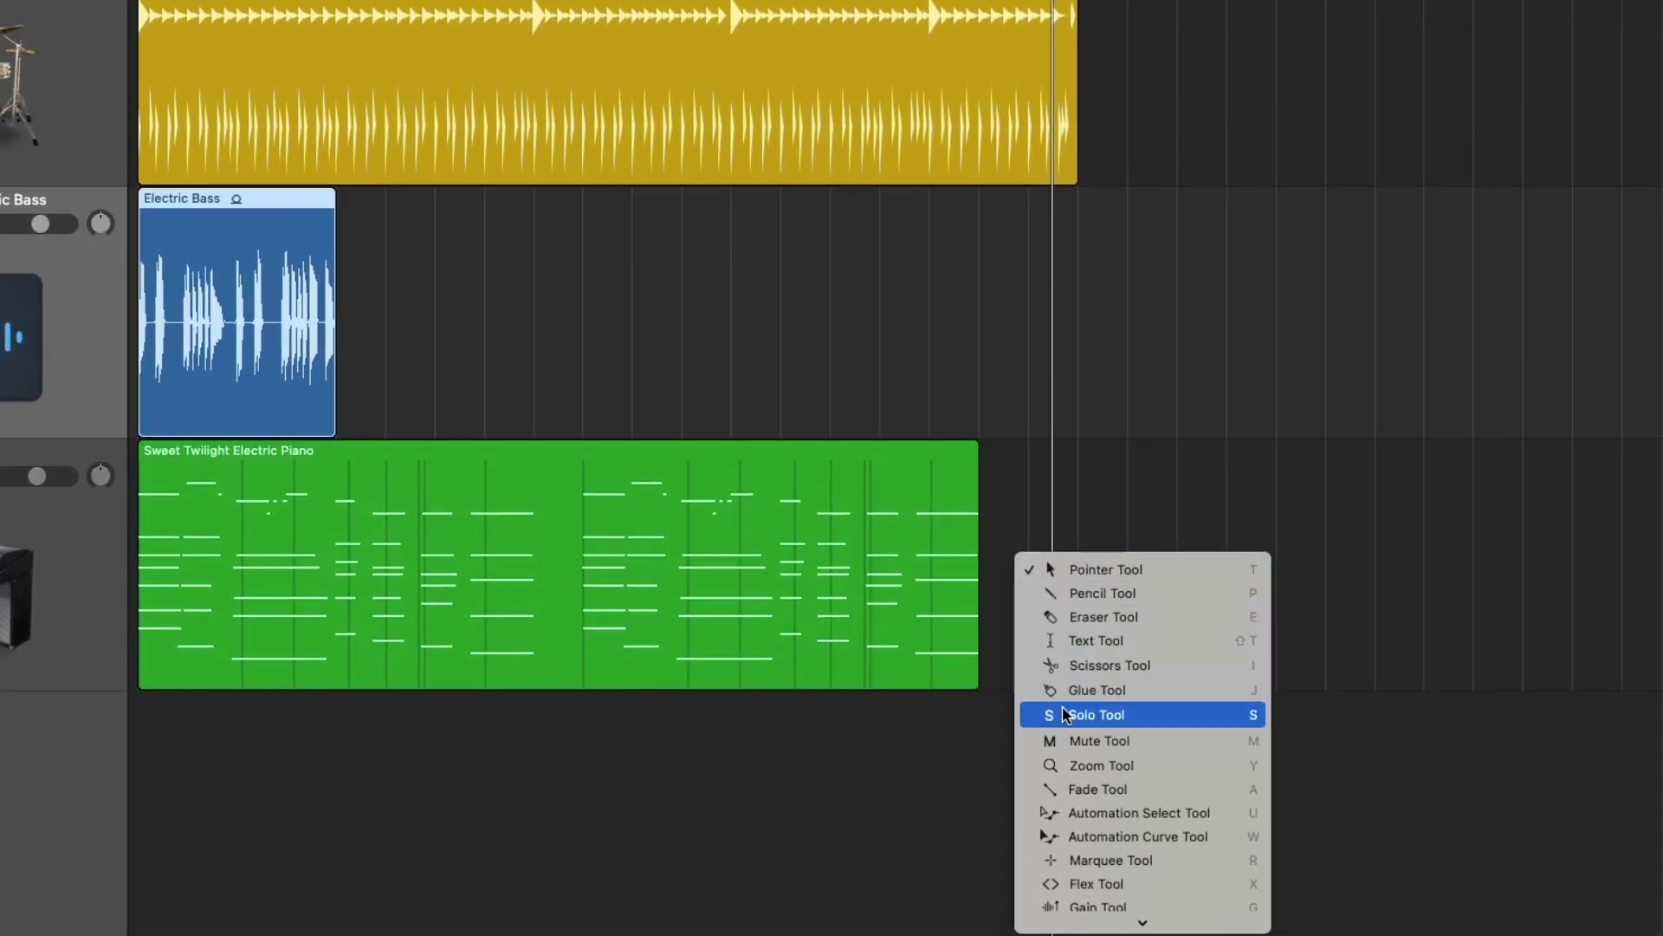
{"action": "left_click", "coordinate": [1064, 714]}
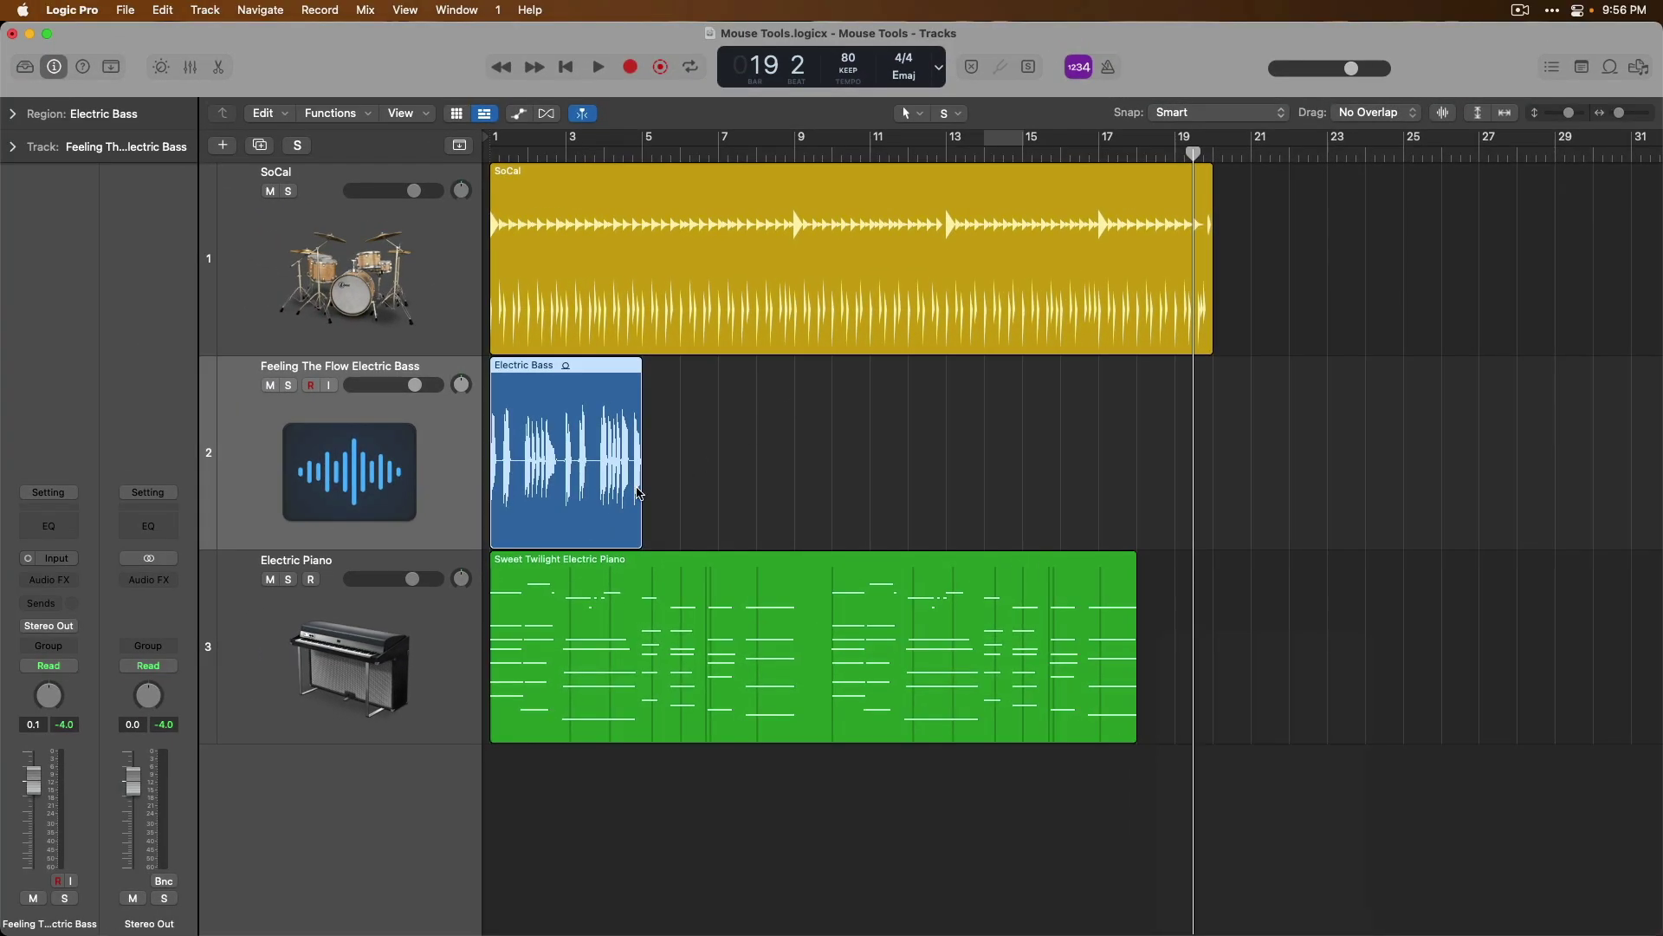
{"action": "left_click", "coordinate": [491, 514]}
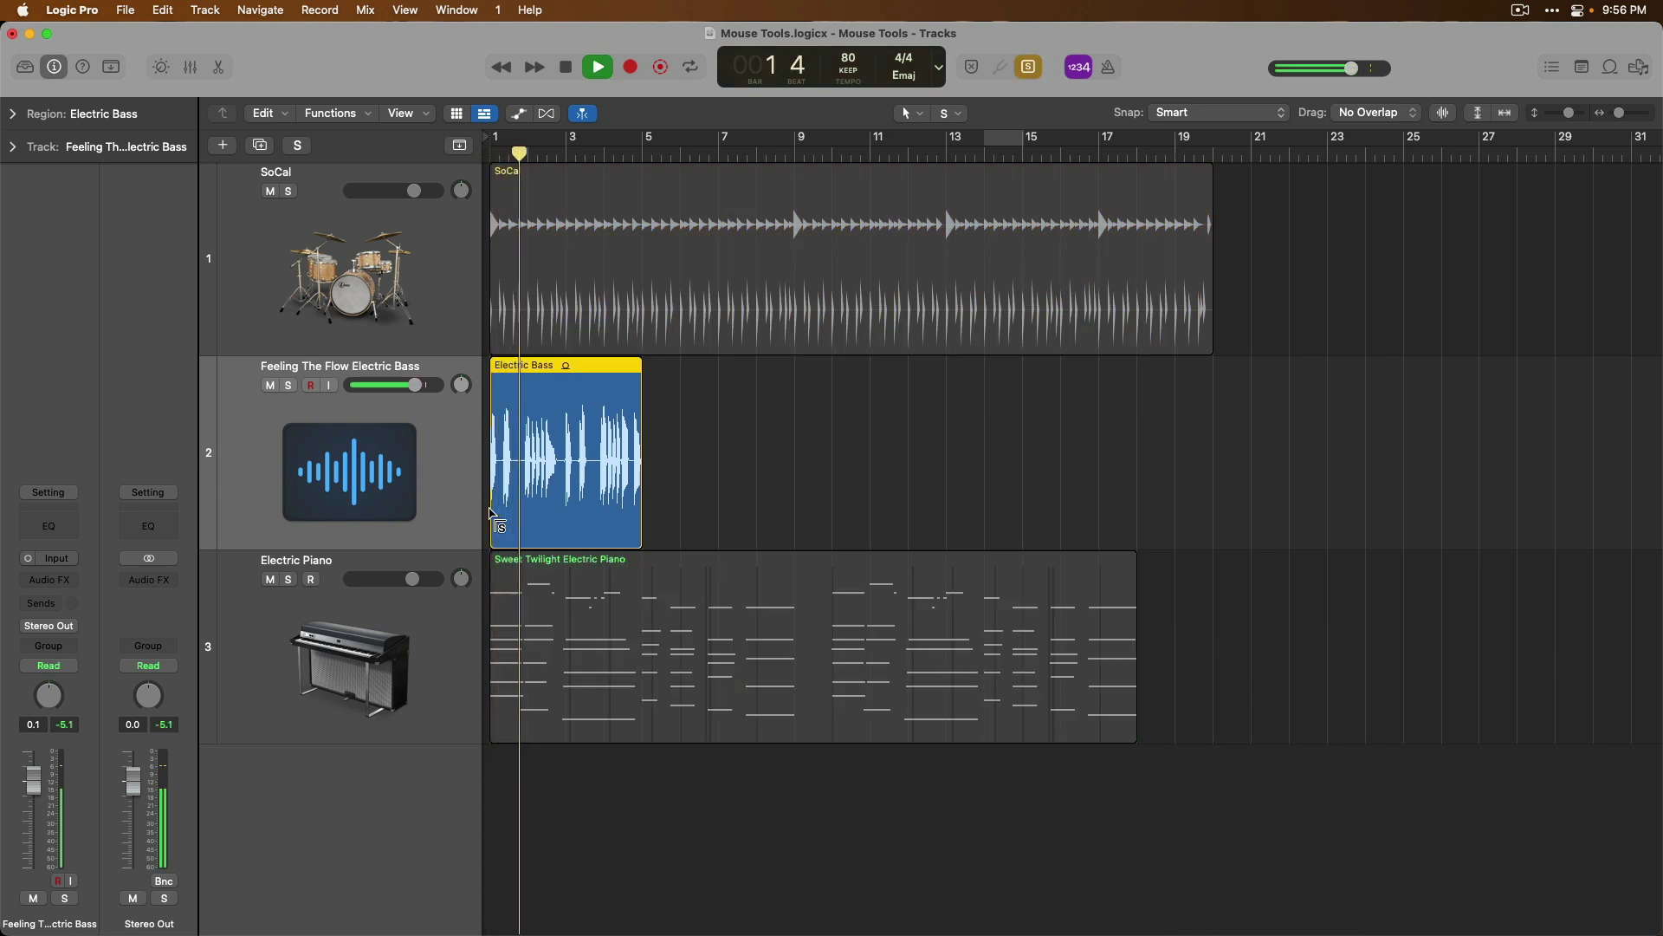
{"action": "left_click_drag", "start_coordinate": [491, 513], "coordinate": [490, 513]}
{"action": "left_click_drag", "start_coordinate": [579, 331], "coordinate": [578, 331]}
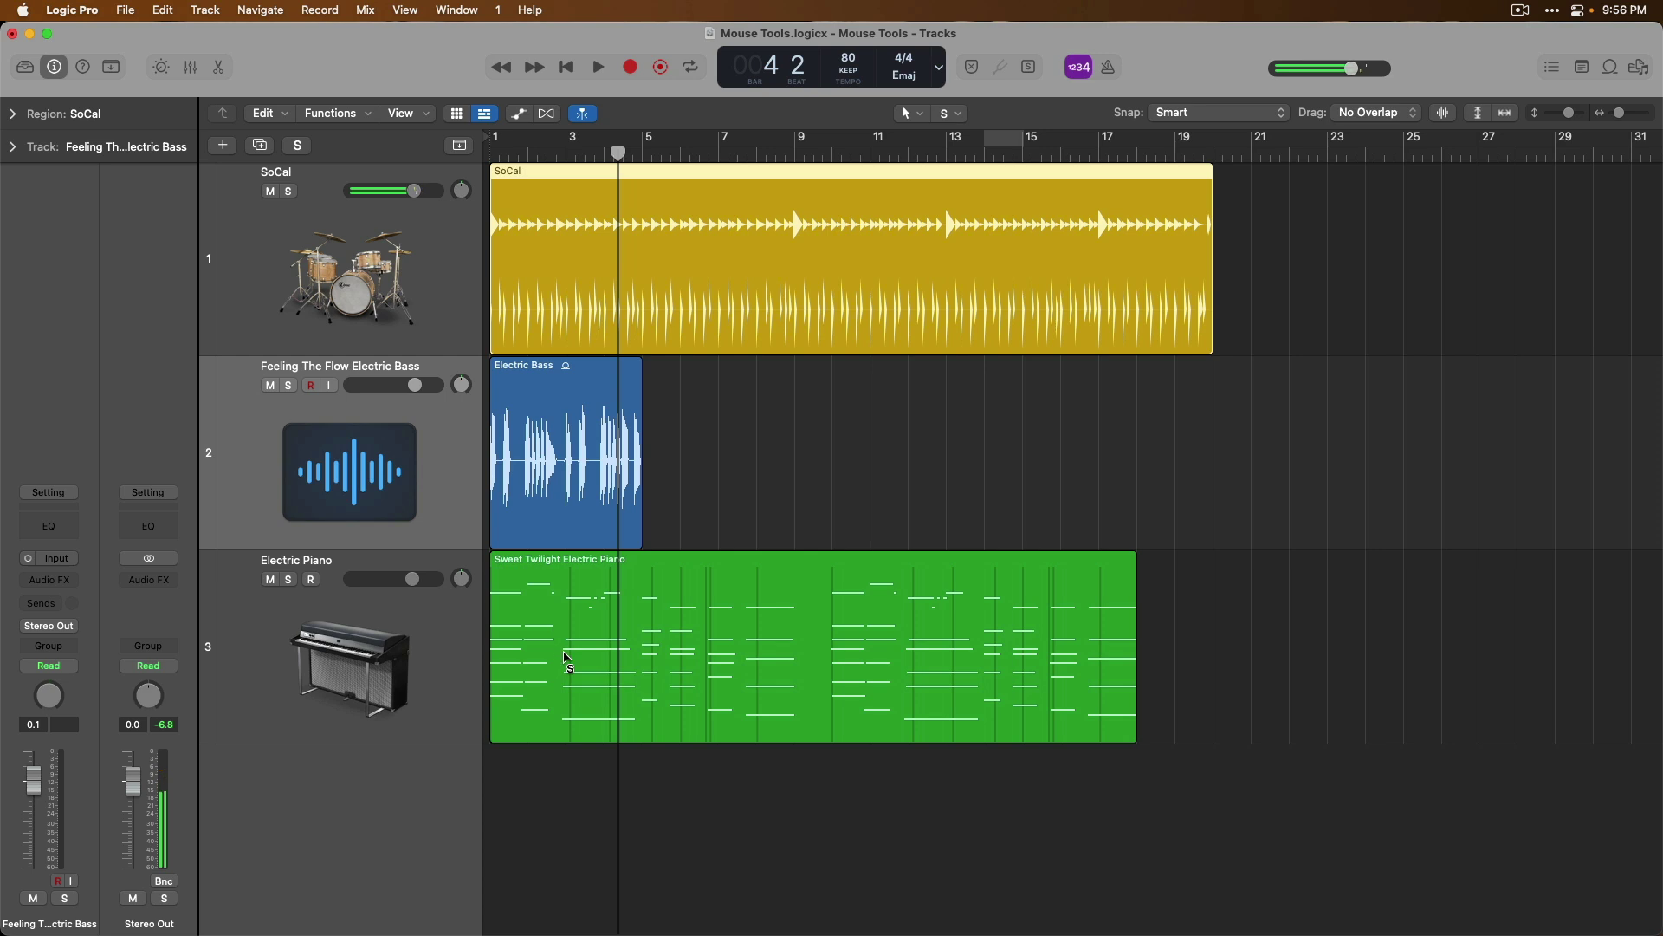
{"action": "left_click_drag", "start_coordinate": [566, 658], "coordinate": [566, 659]}
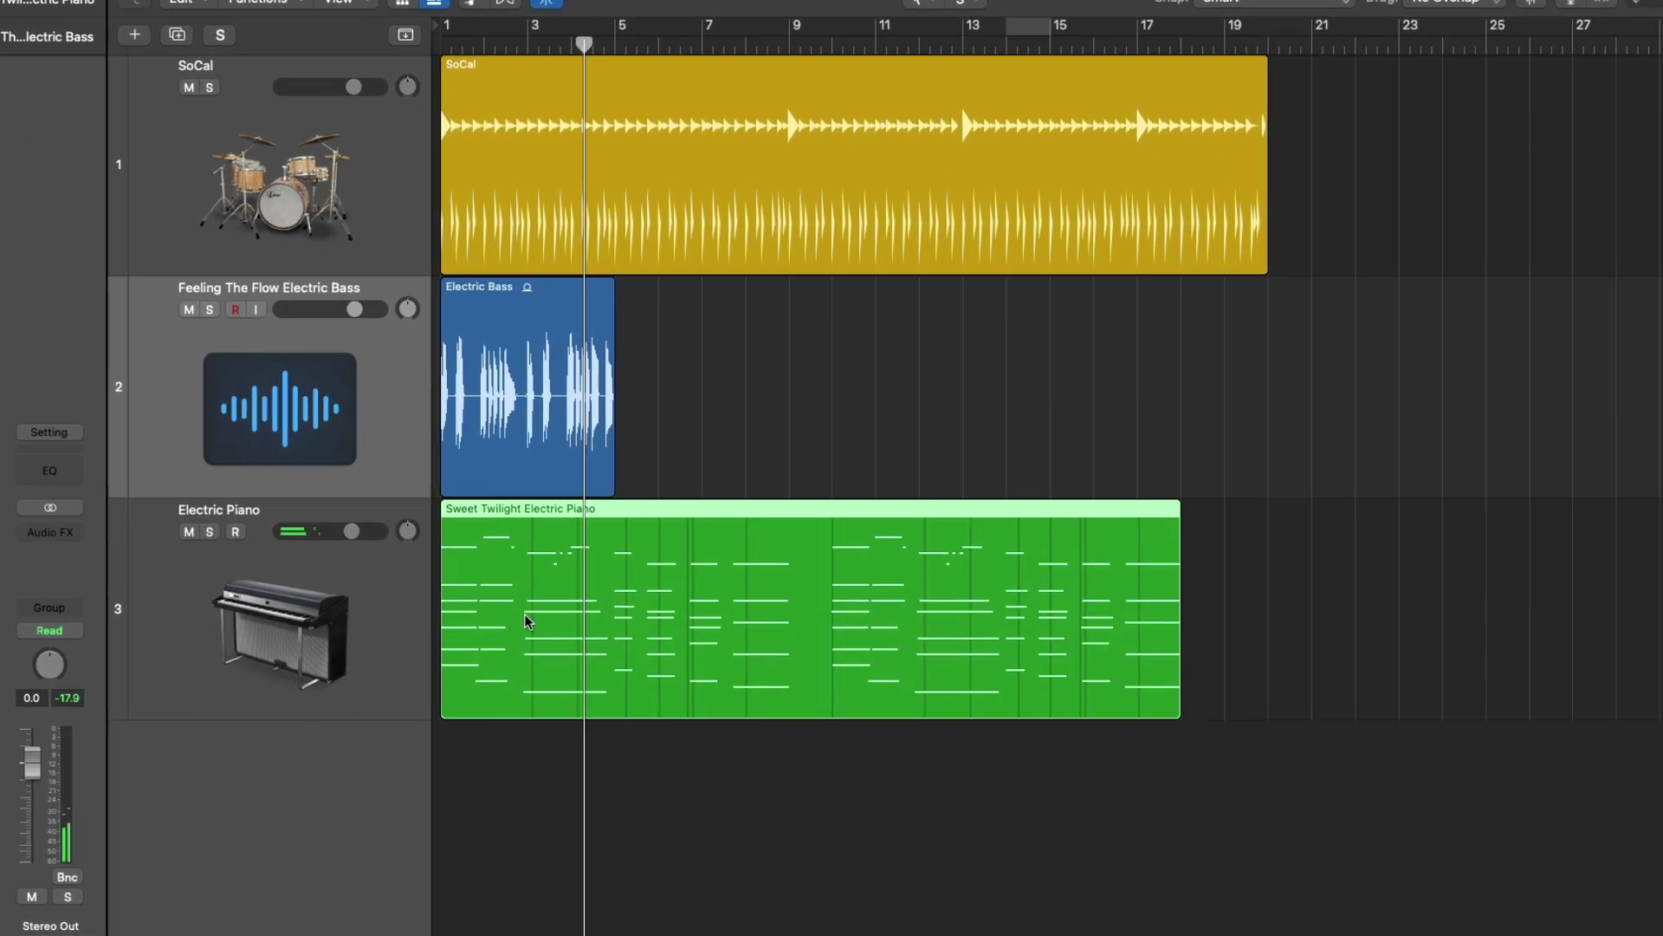
Step: Choose the Mute Tool, mute the Electric Bass and piano regions, then unmute both
{"action": "key", "text": "t"}
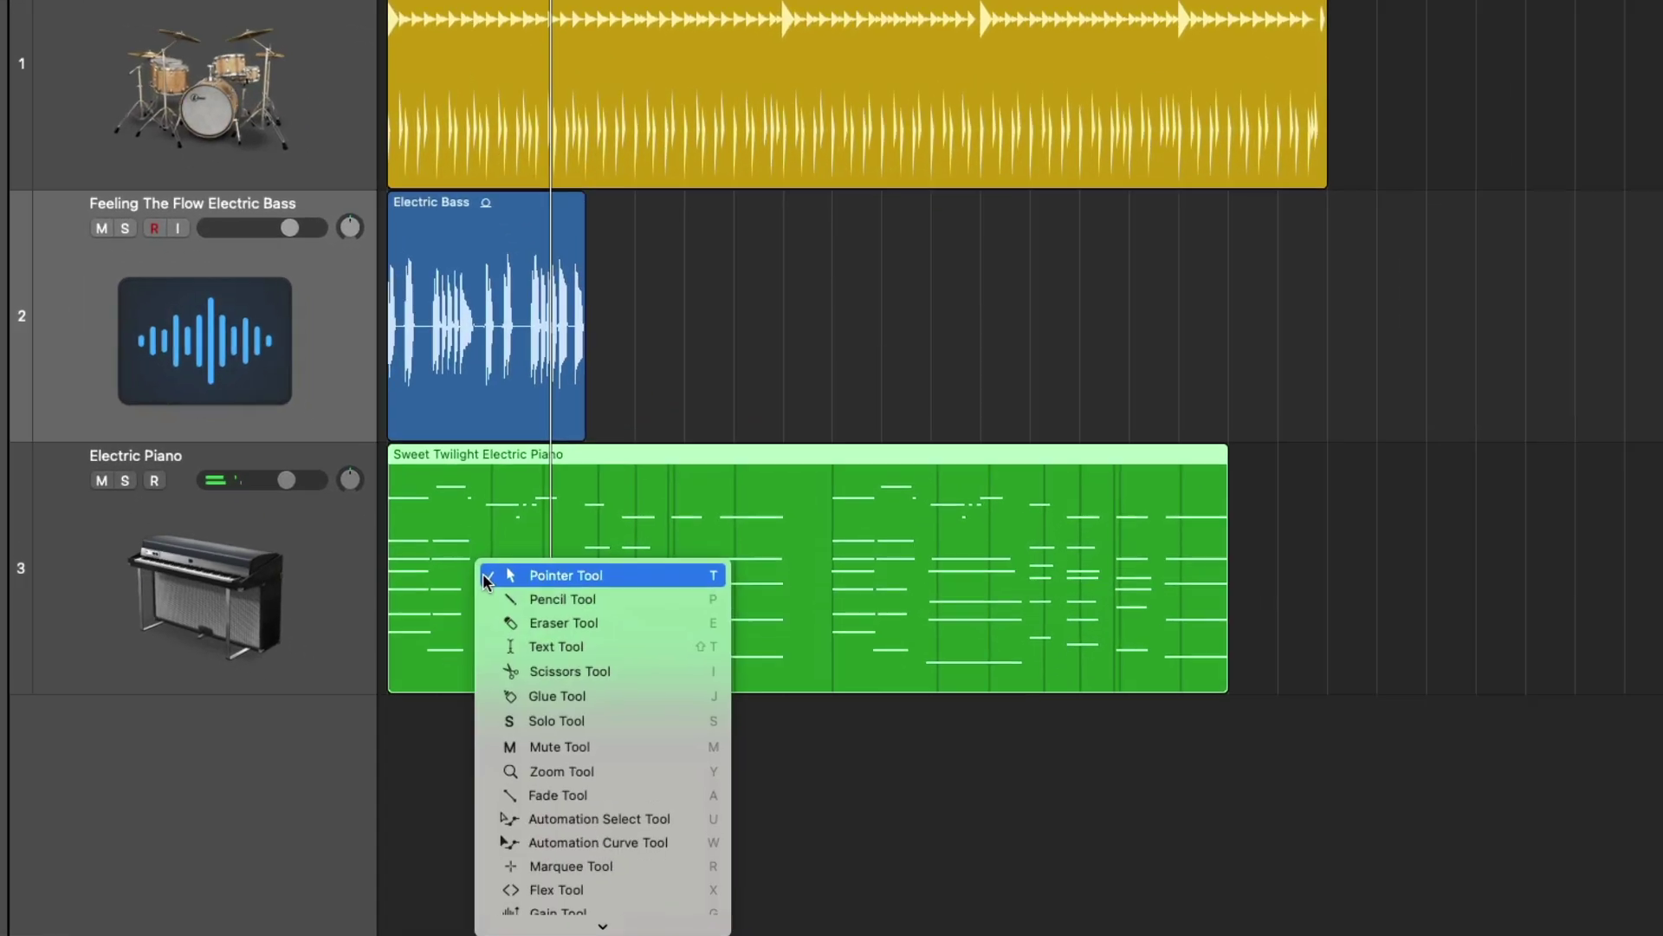
{"action": "left_click", "coordinate": [572, 746]}
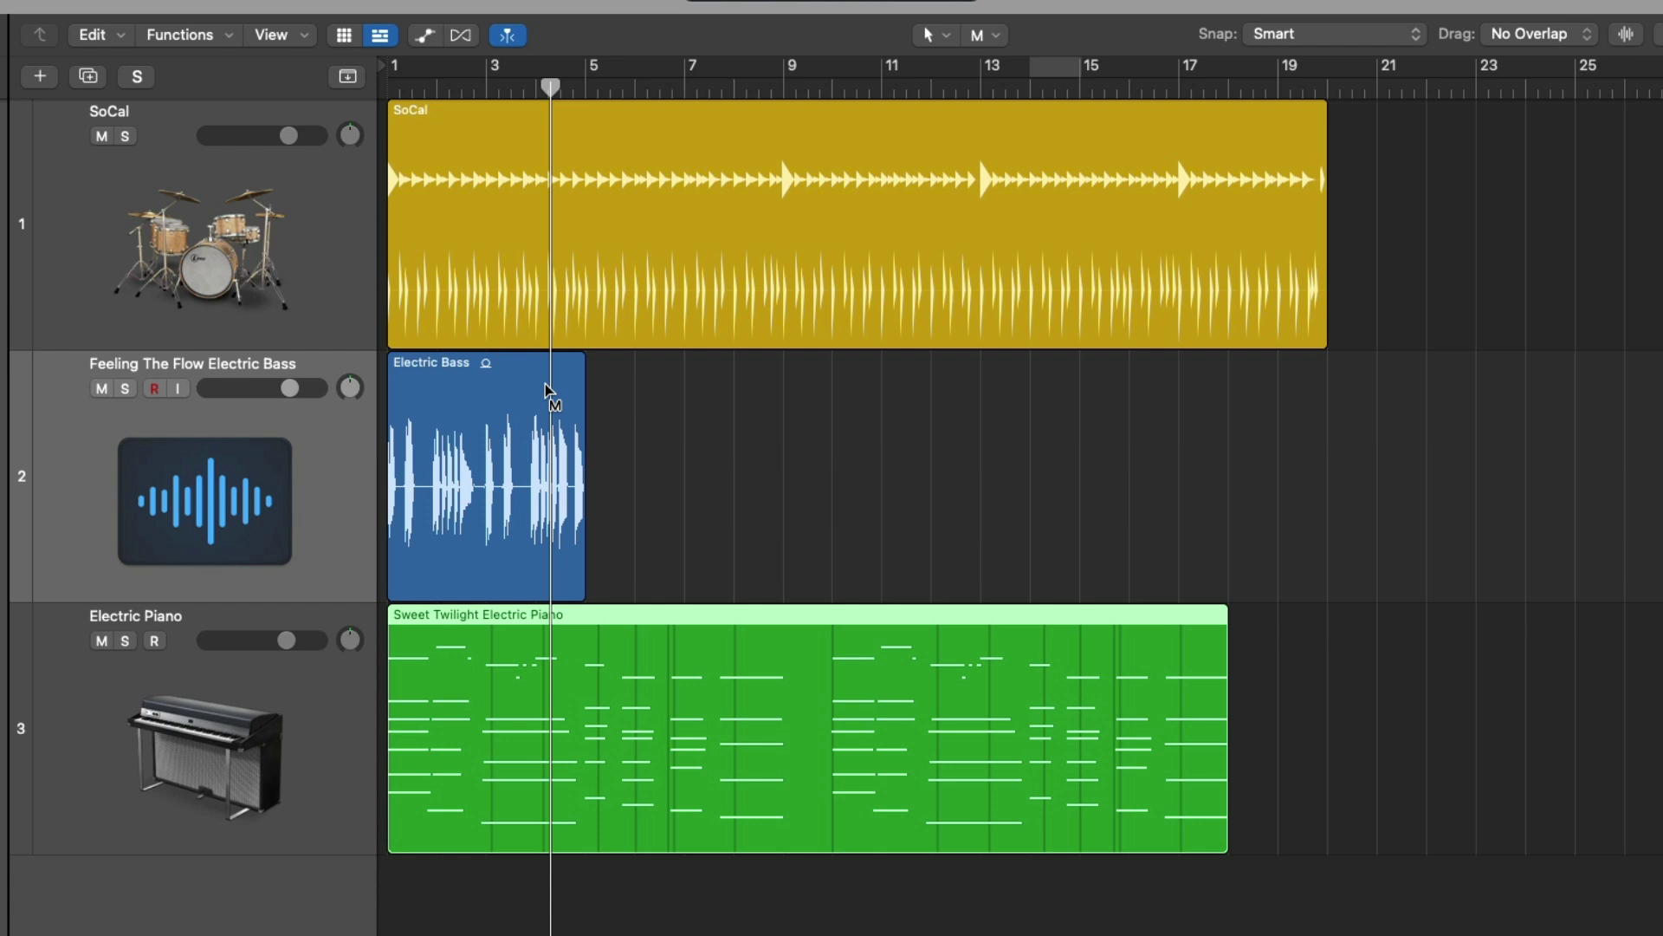
{"action": "left_click", "coordinate": [517, 378]}
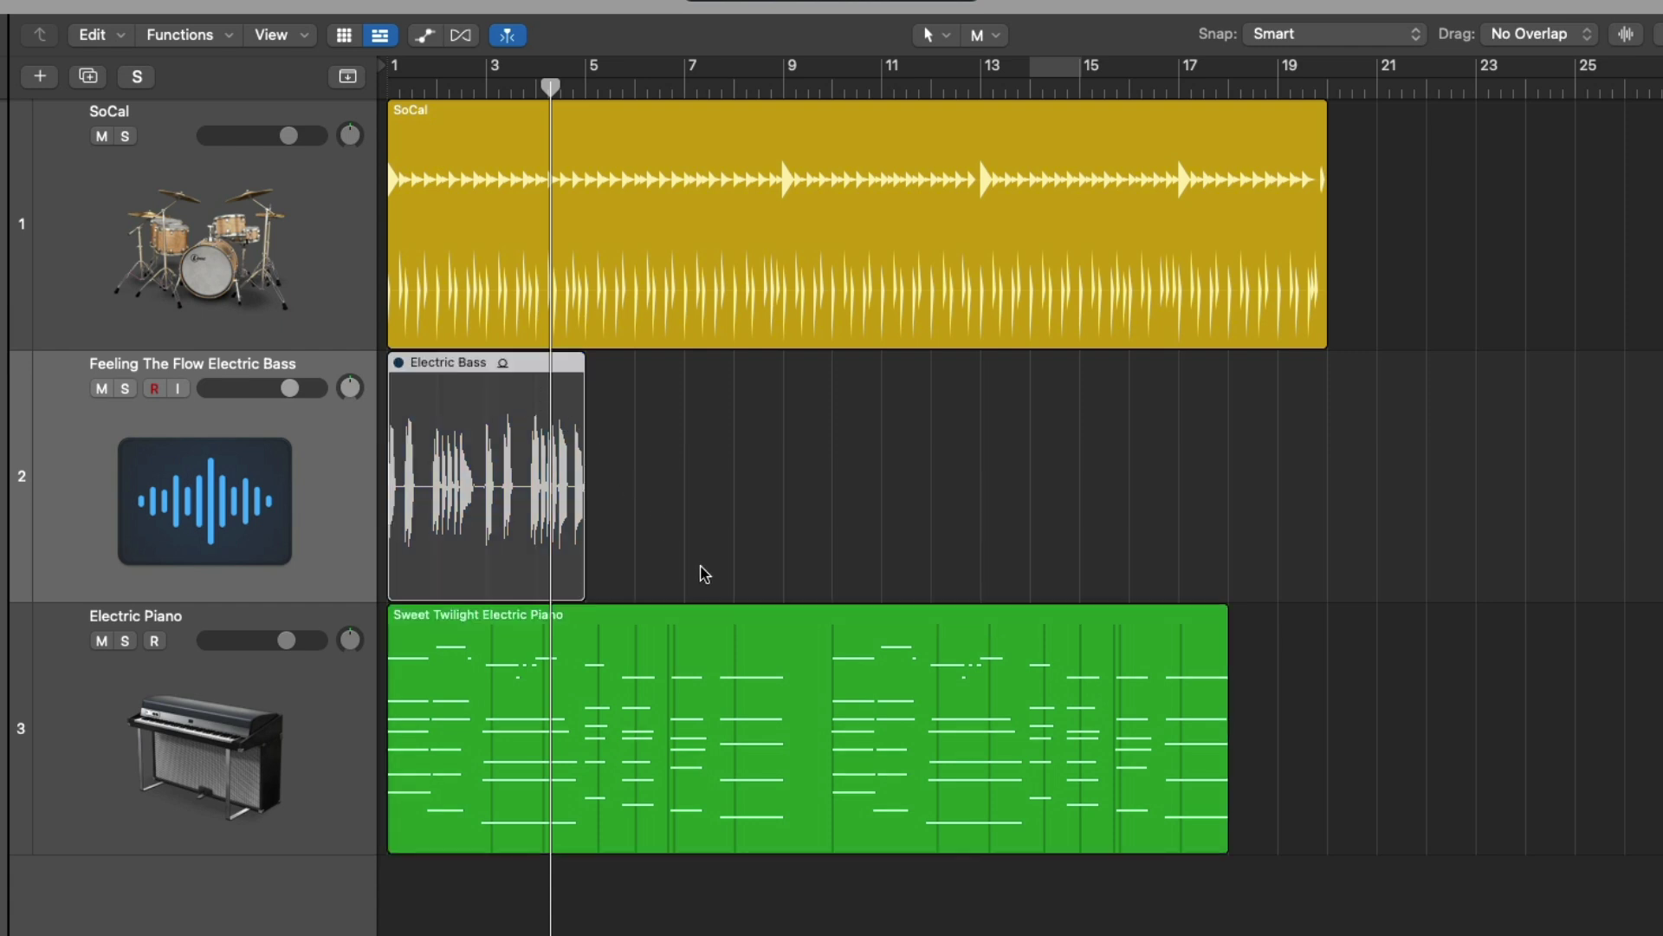
{"action": "left_click", "coordinate": [775, 667]}
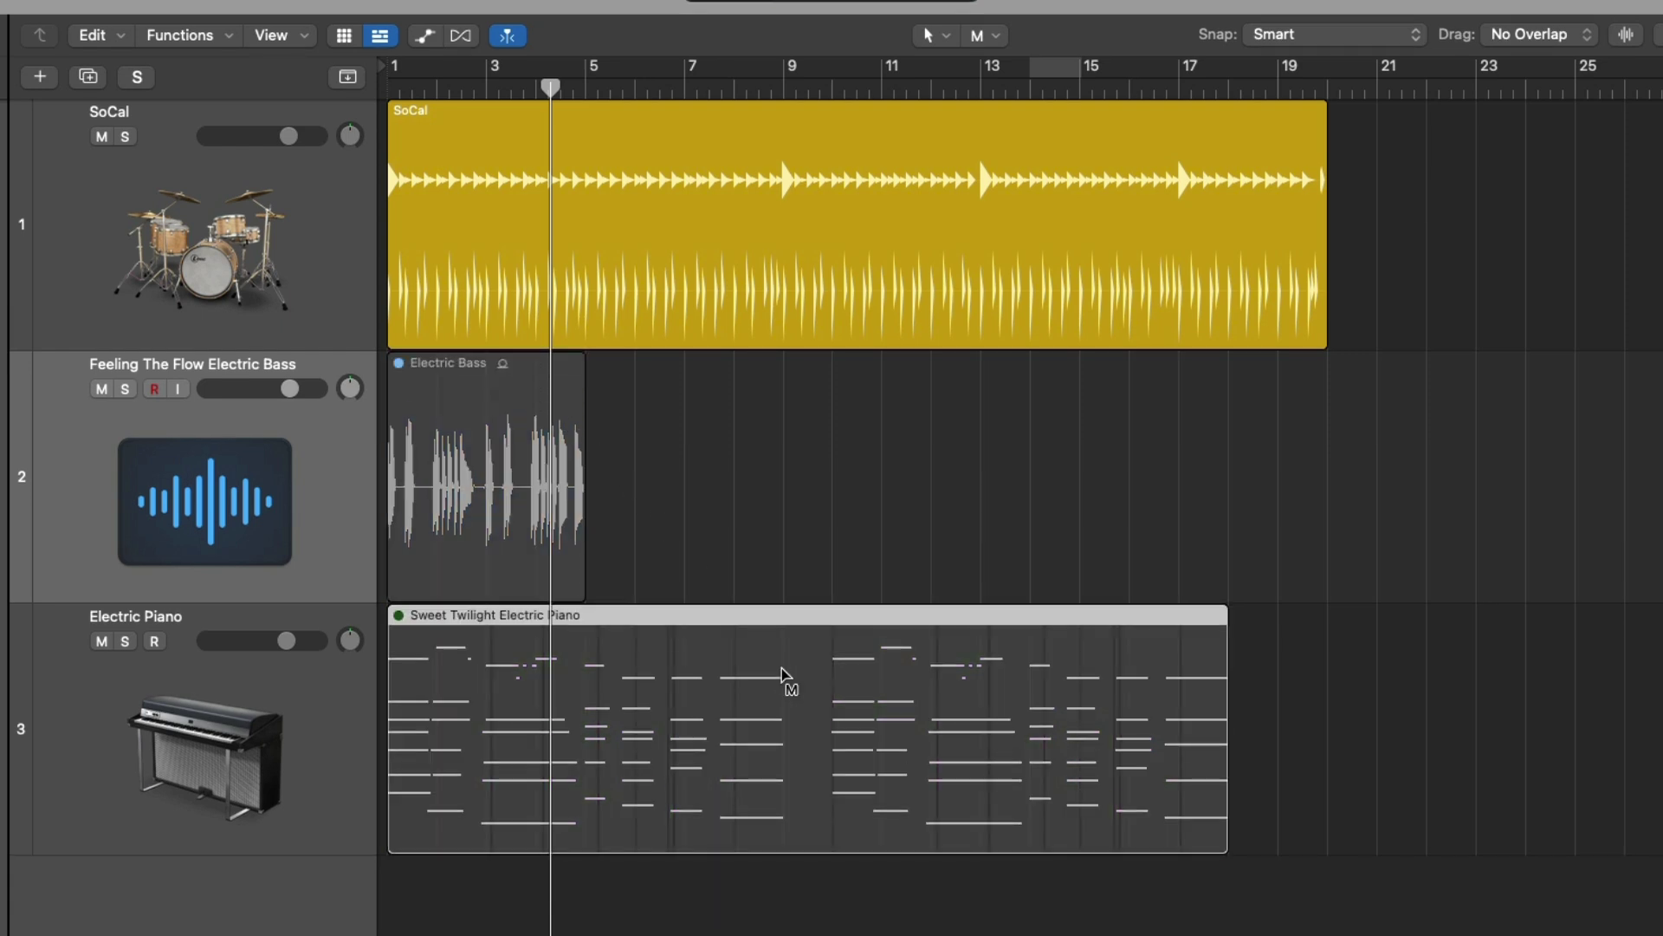
{"action": "left_click", "coordinate": [782, 675]}
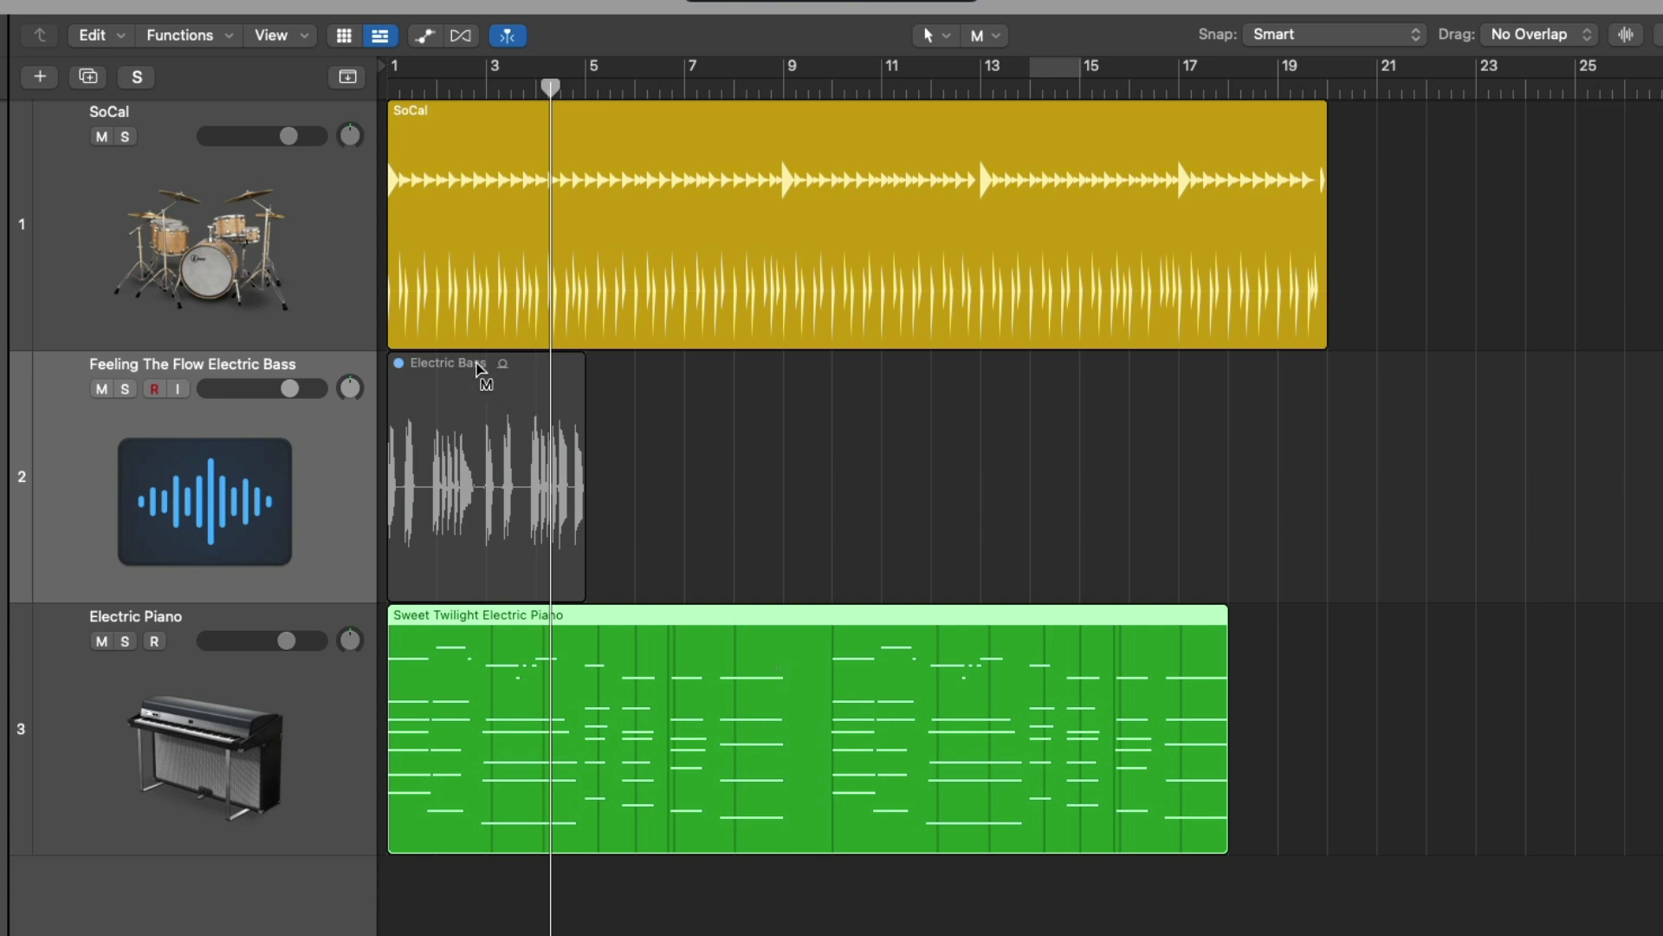
{"action": "left_click", "coordinate": [477, 367]}
Step: Make Zoom the alternate tool and marquee-zoom repeatedly into the Electric Bass waveform
{"action": "key", "text": "t"}
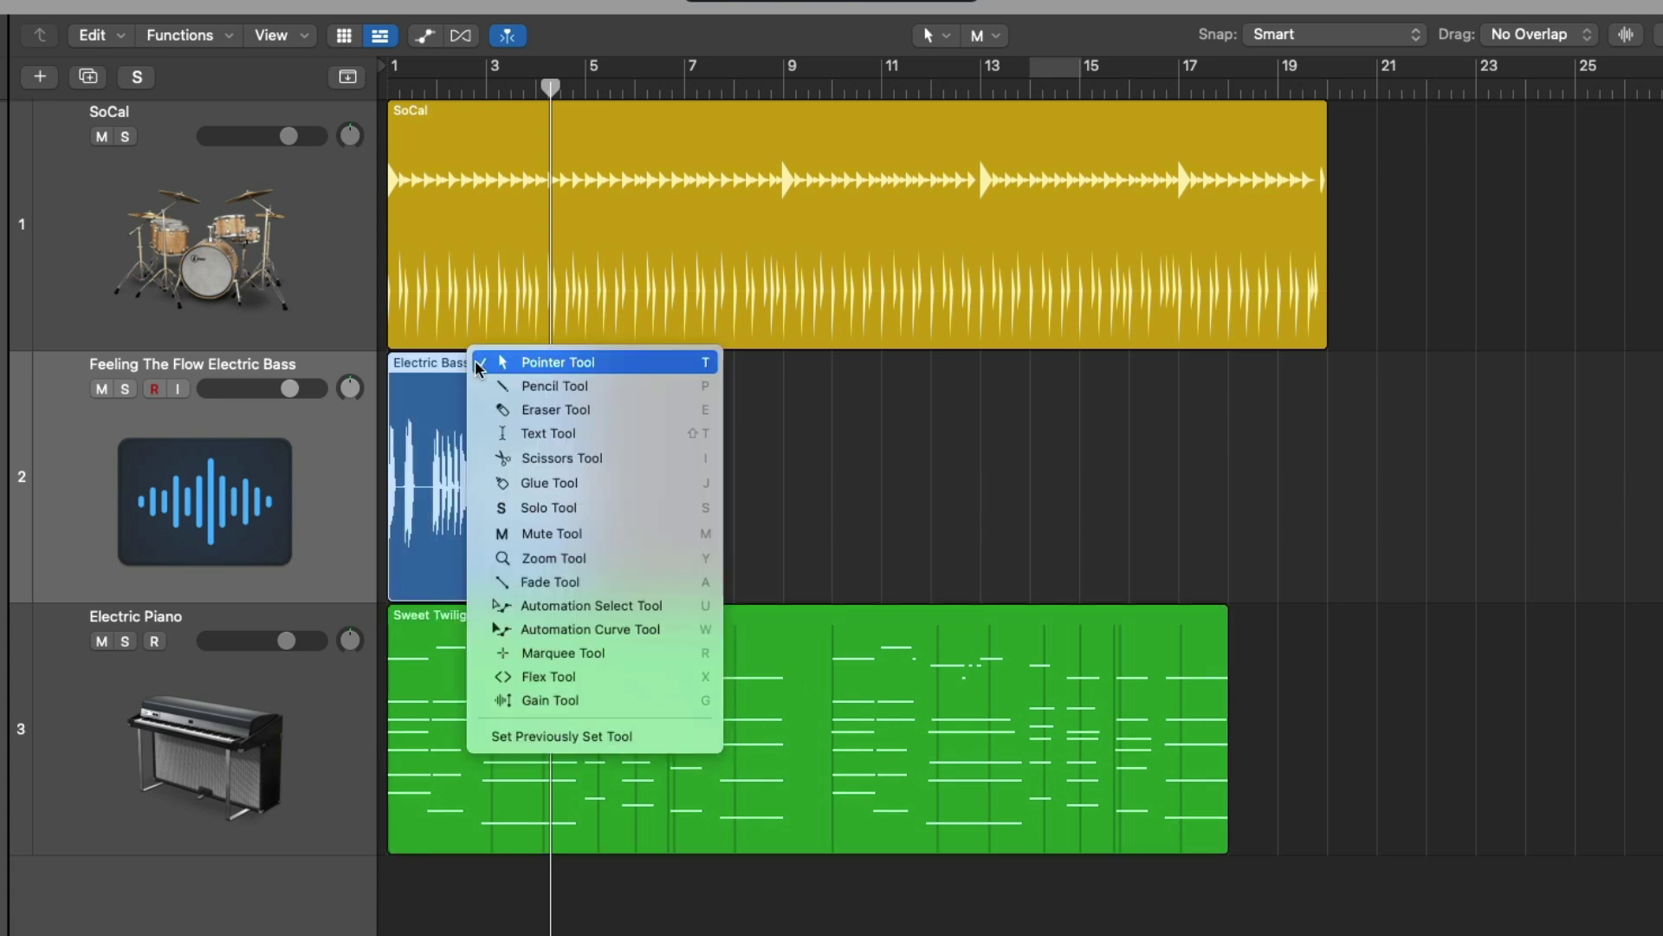
{"action": "left_click", "coordinate": [501, 557]}
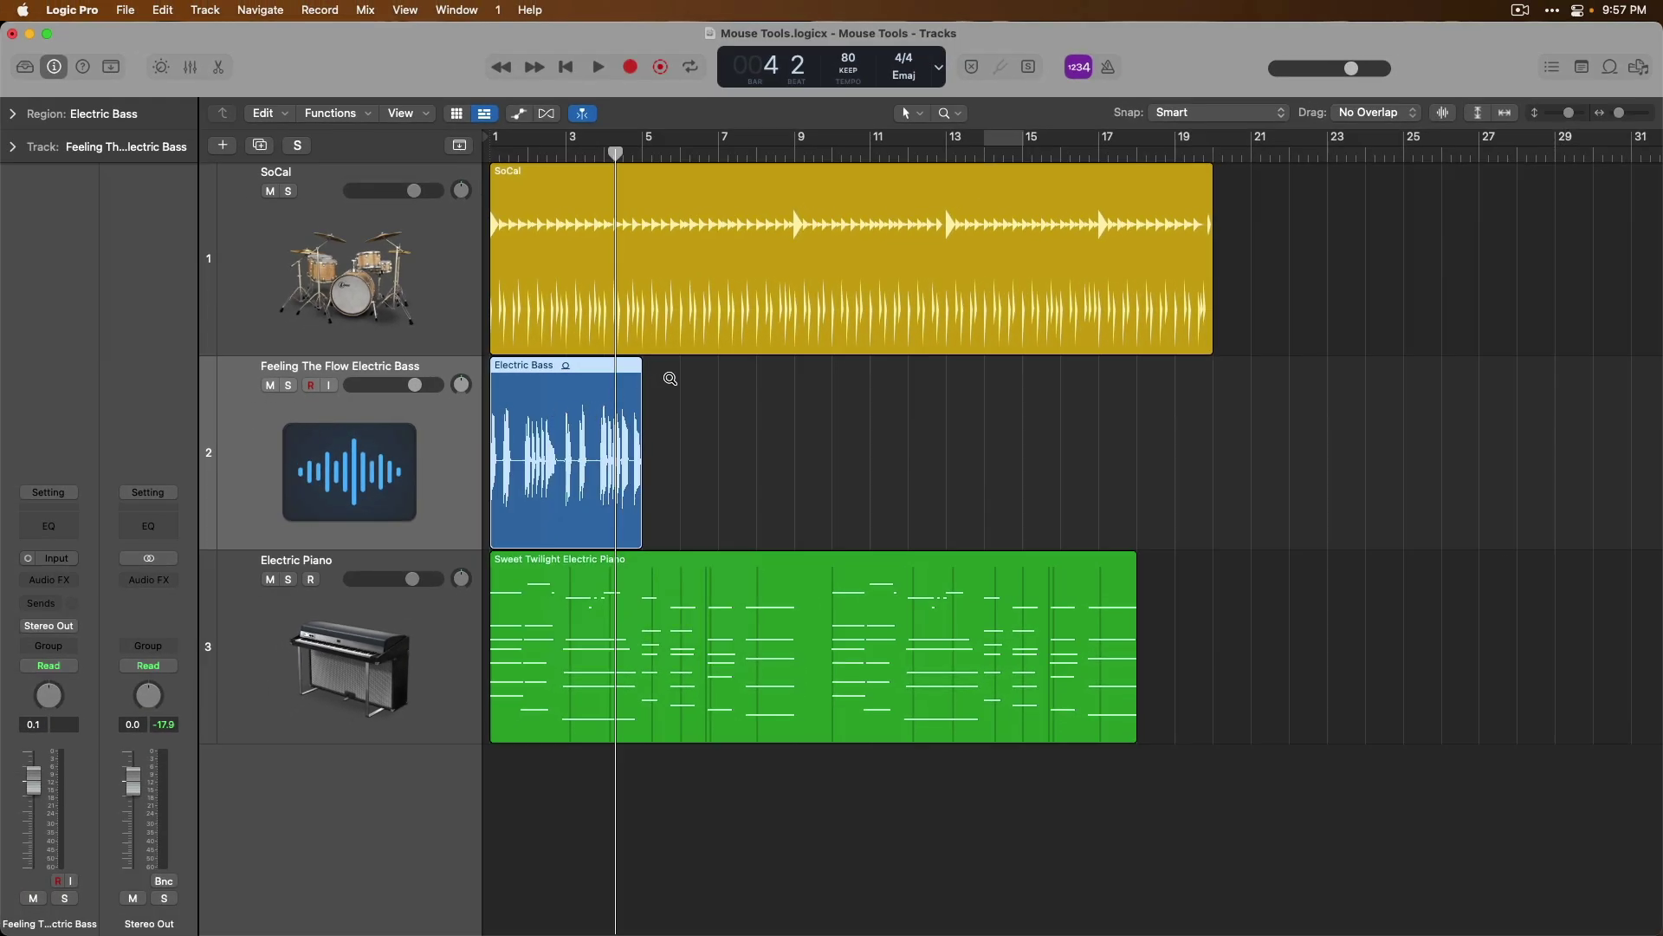
{"action": "left_click_drag", "start_coordinate": [671, 377], "coordinate": [483, 532]}
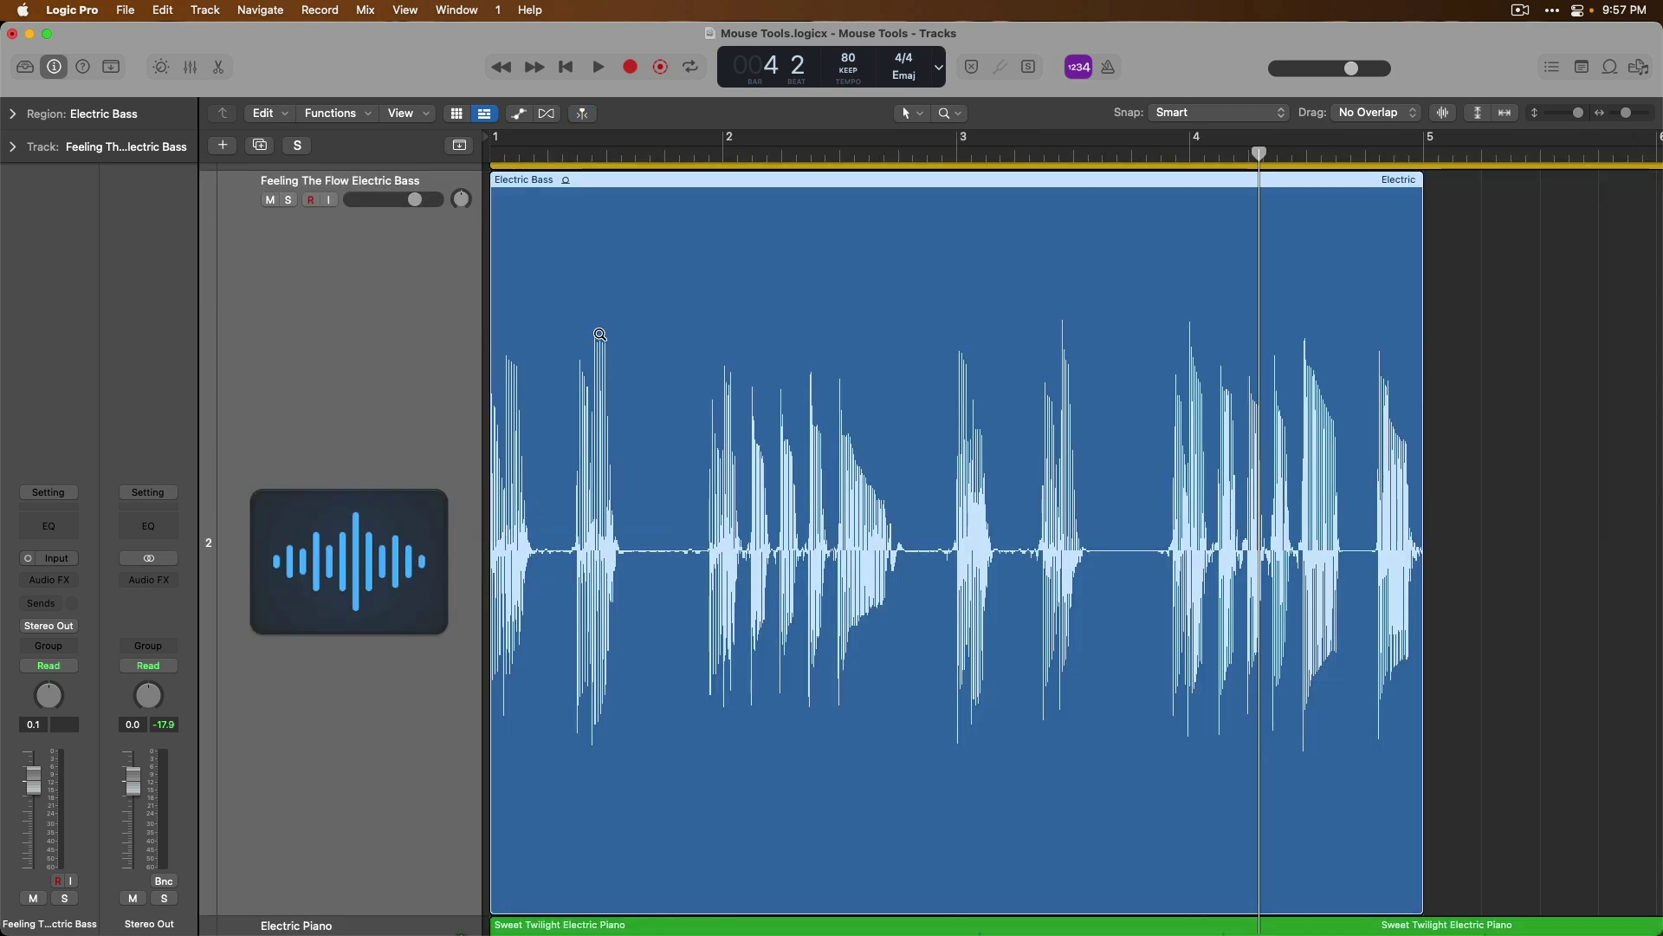
{"action": "left_click_drag", "start_coordinate": [566, 257], "coordinate": [919, 621]}
{"action": "left_click", "coordinate": [976, 557]}
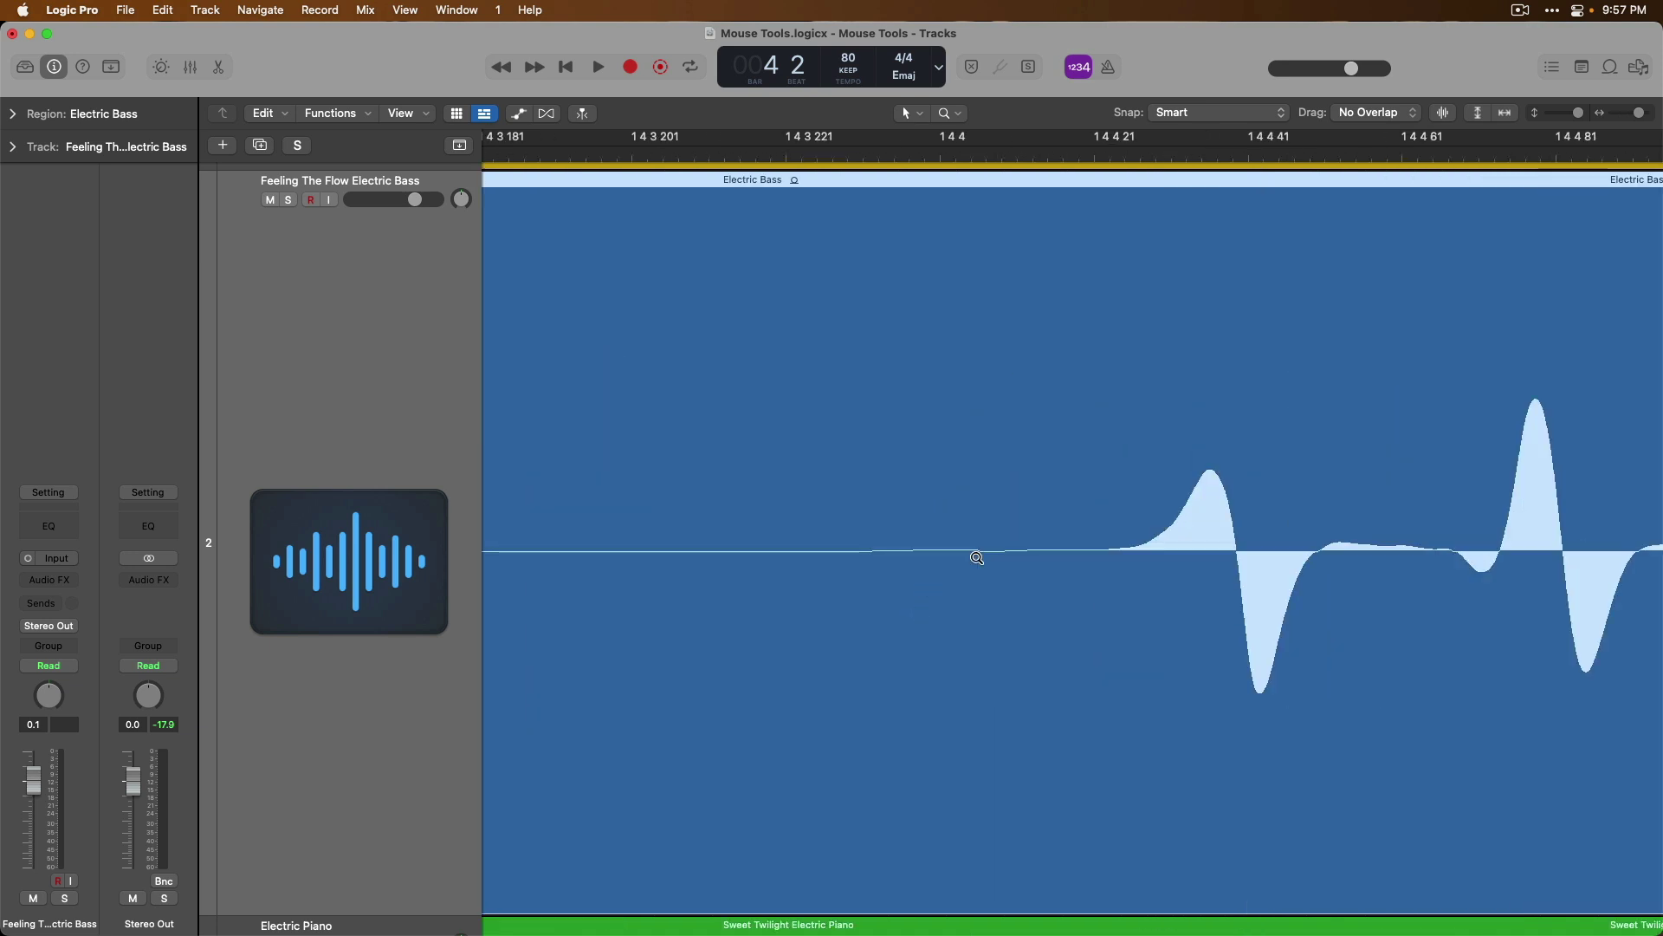
{"action": "left_click_drag", "start_coordinate": [1107, 453], "coordinate": [1277, 560]}
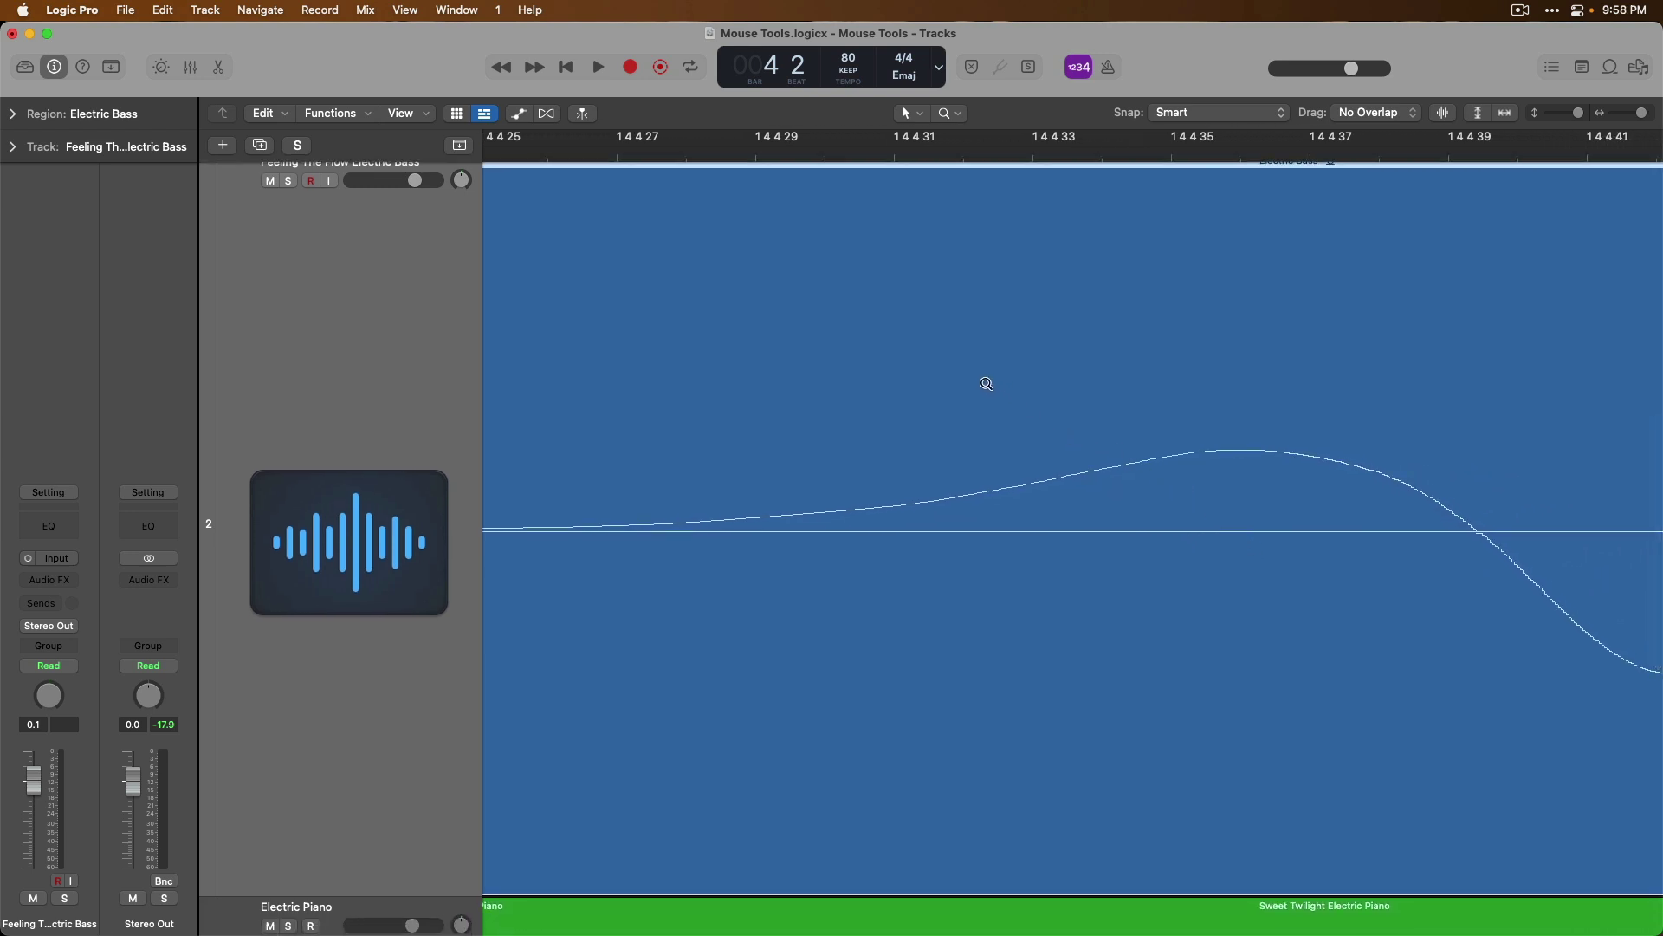
Step: Zoom back out step by step to the full three-track overview
{"action": "left_click", "coordinate": [987, 383]}
{"action": "left_click", "coordinate": [987, 383]}
{"action": "left_click", "coordinate": [986, 383]}
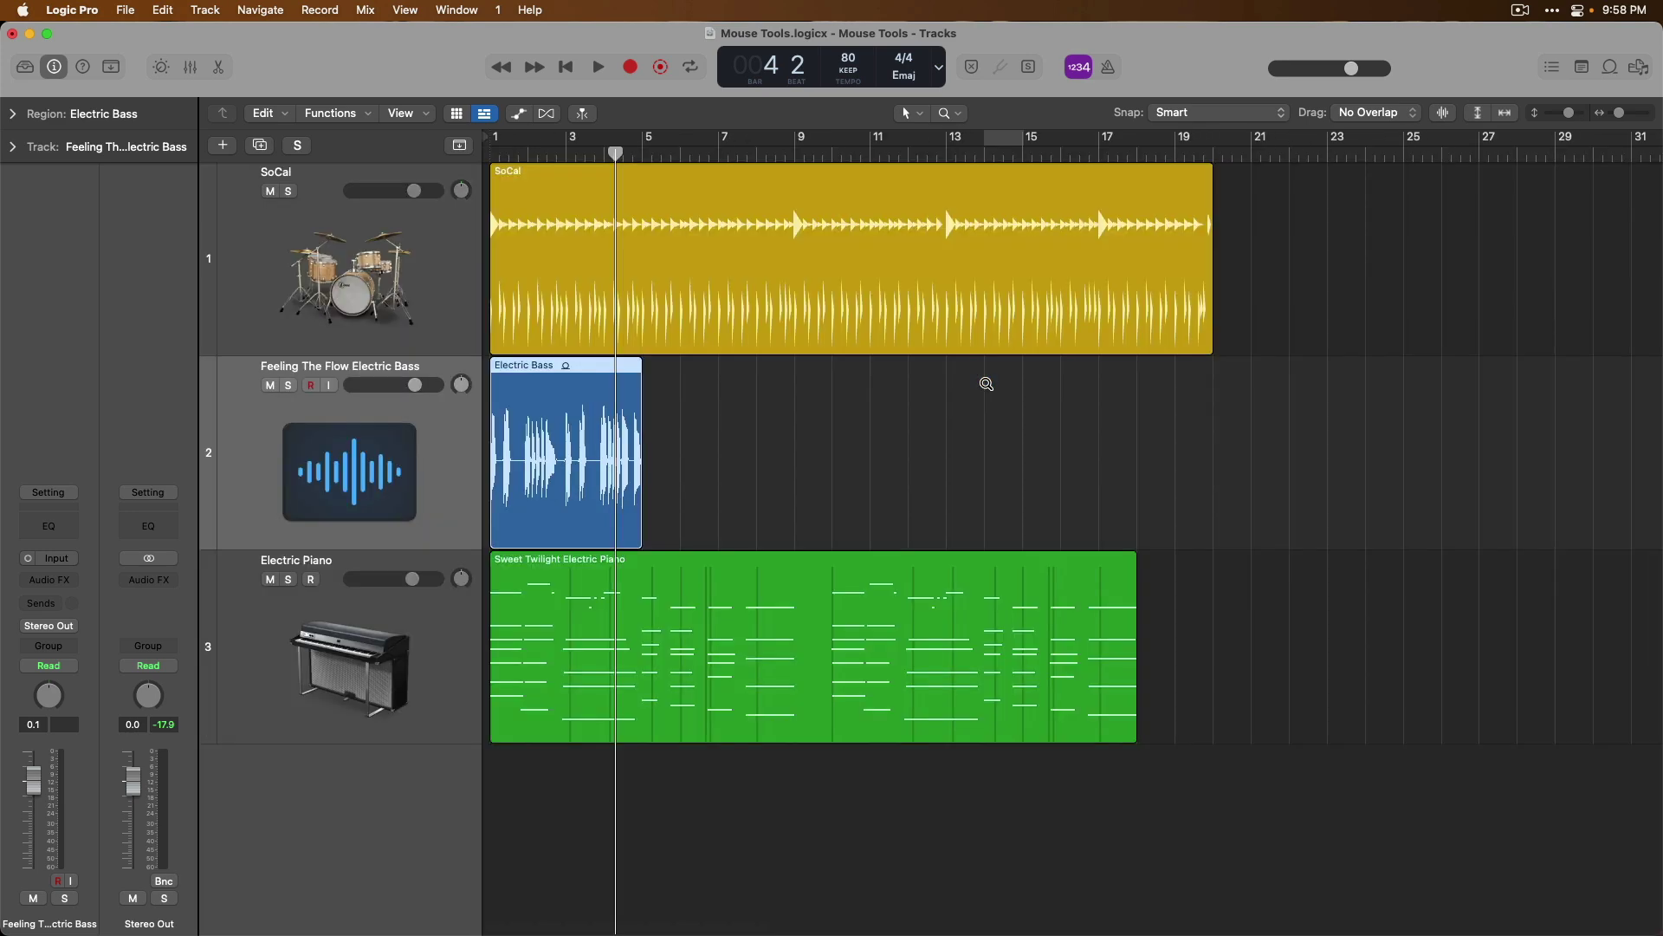
Step: Switch the alternate tool to Fade, add a fade-out to the Electric Bass region, then remove it
{"action": "key", "text": "t"}
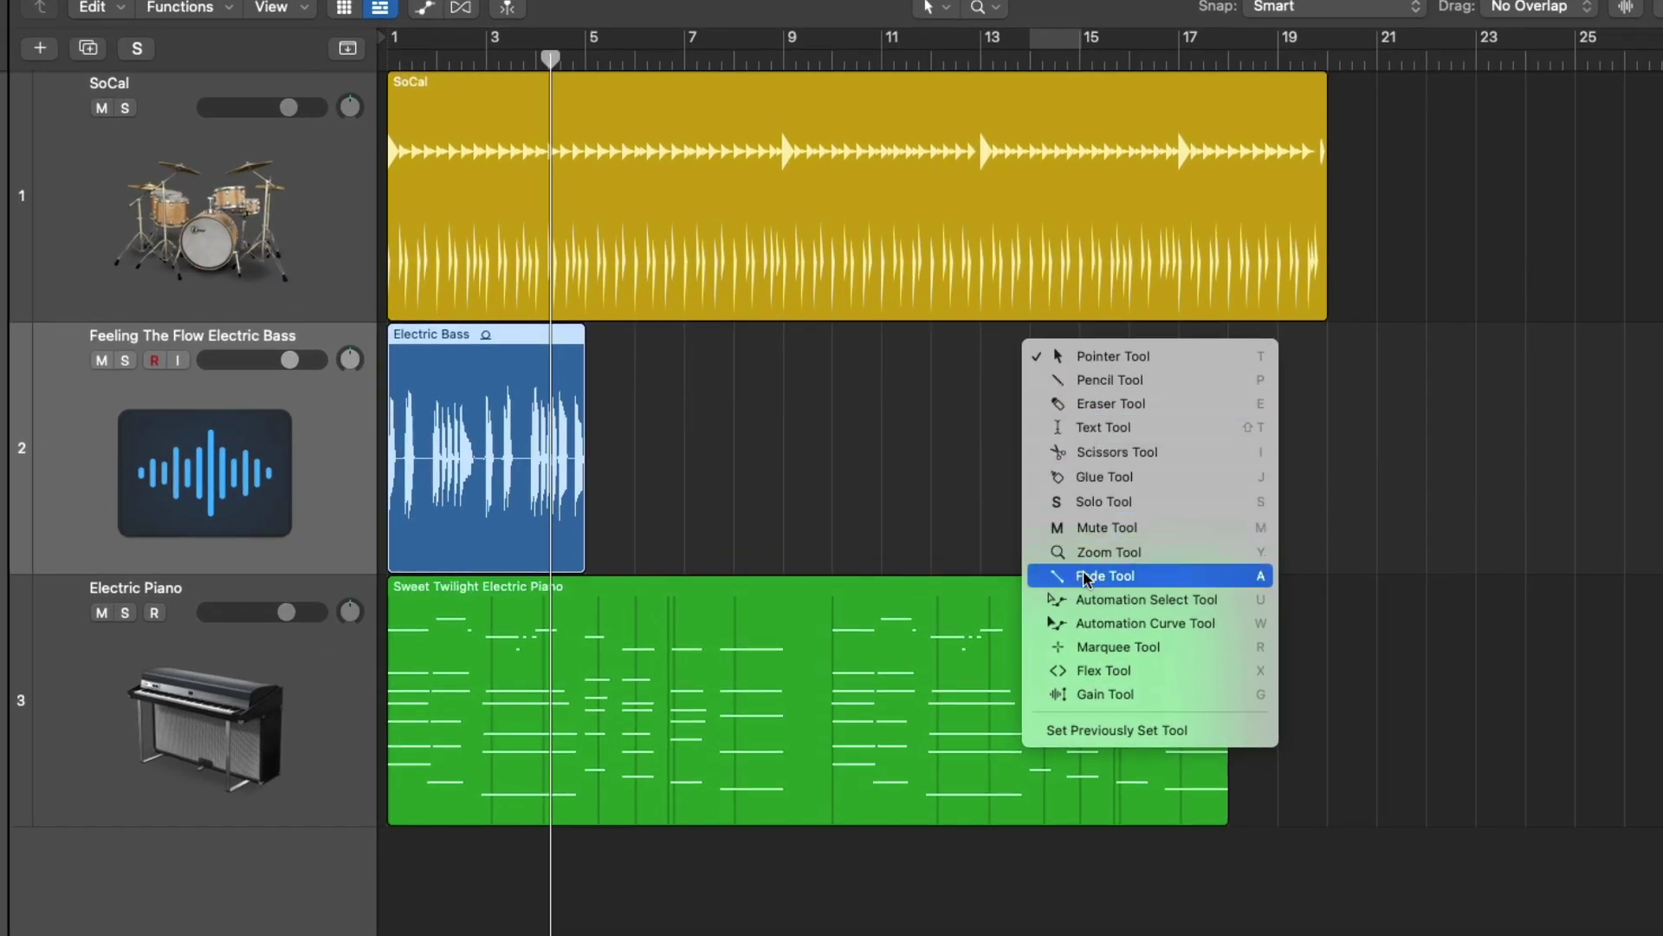
{"action": "left_click", "coordinate": [1085, 576]}
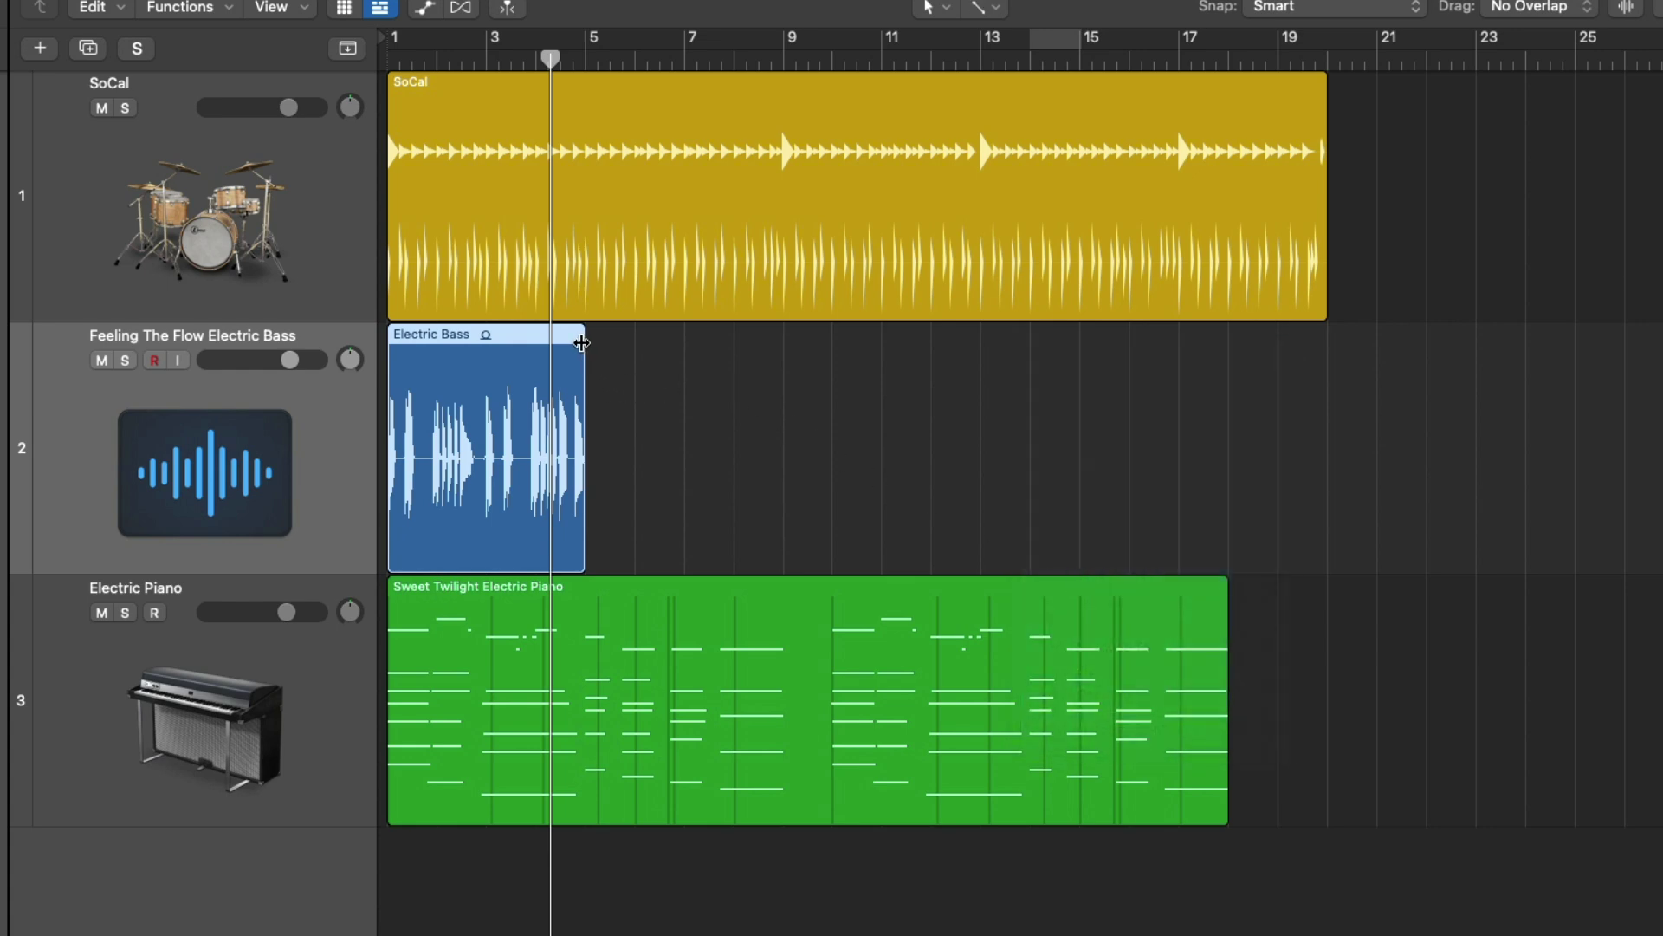
{"action": "left_click_drag", "start_coordinate": [581, 343], "coordinate": [569, 344]}
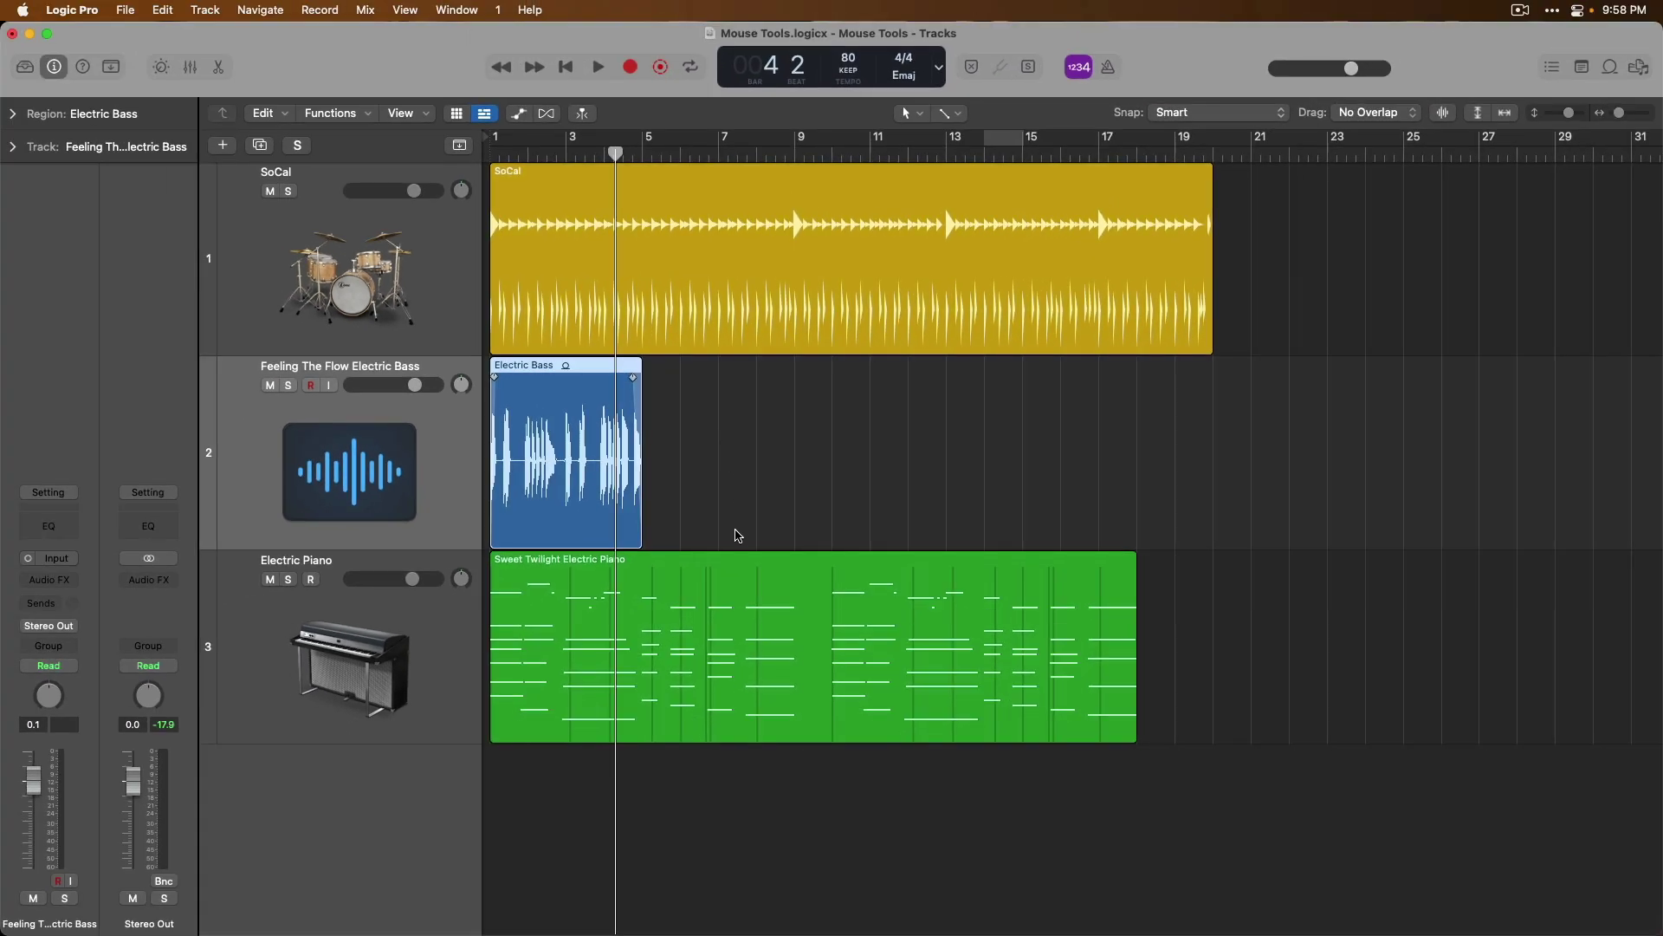
{"action": "left_click_drag", "start_coordinate": [735, 541], "coordinate": [566, 384]}
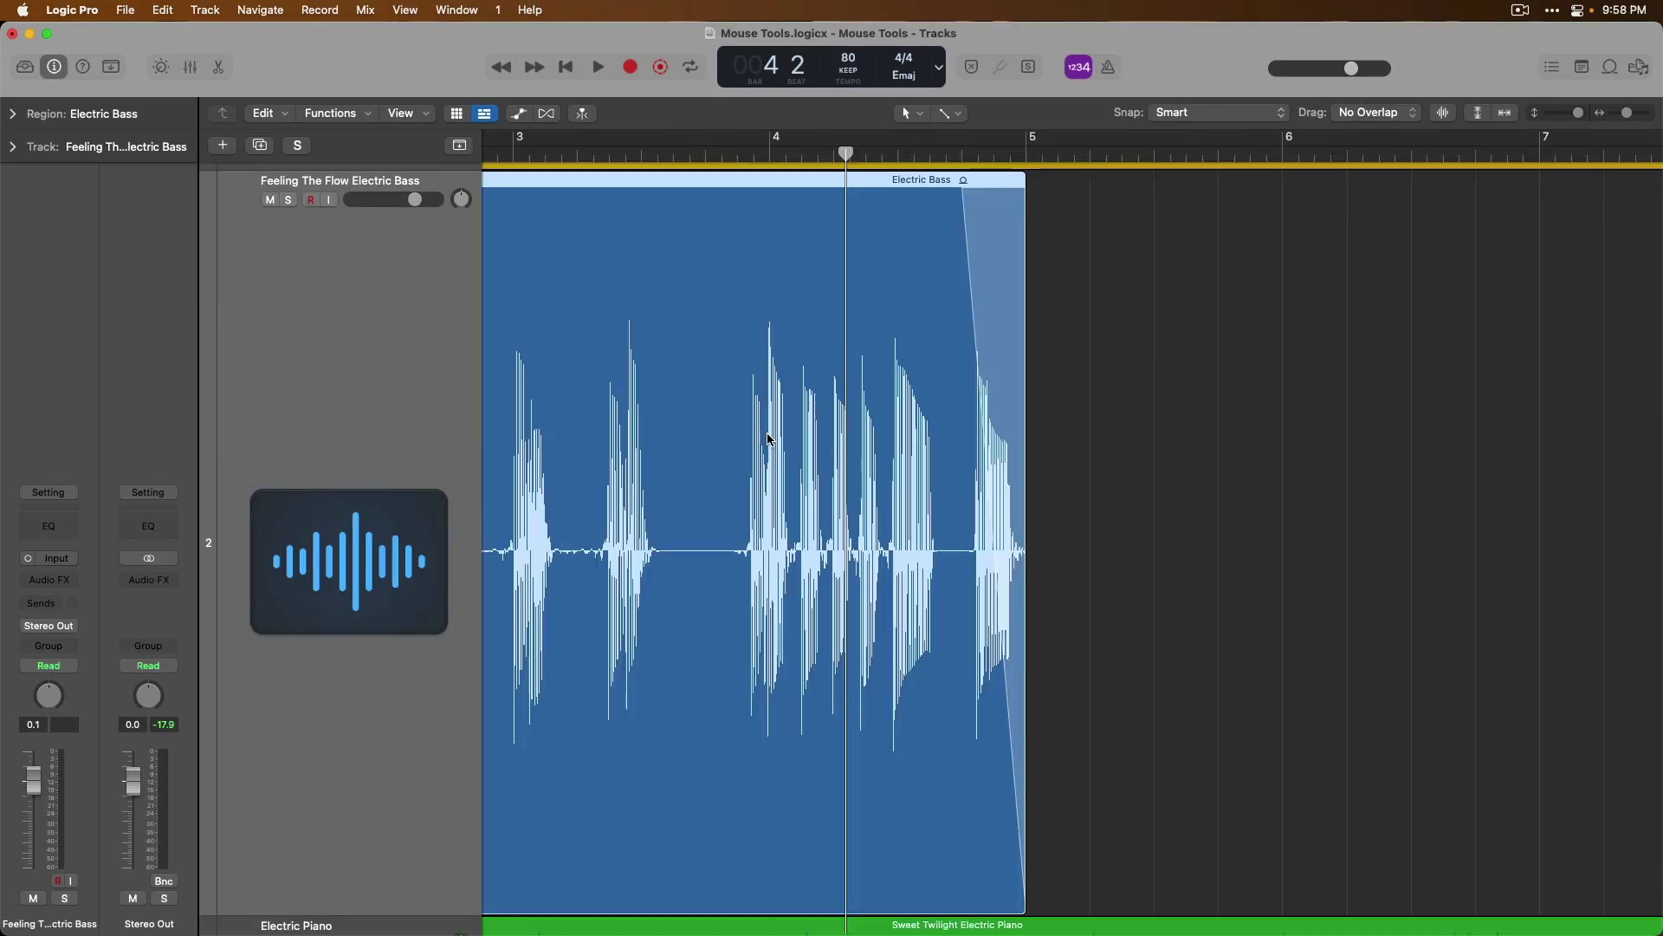
{"action": "left_click", "coordinate": [1000, 554], "text": "alt"}
Step: Trim the Electric Bass region's end to just before bar 5
{"action": "left_click_drag", "start_coordinate": [946, 399], "coordinate": [1068, 670]}
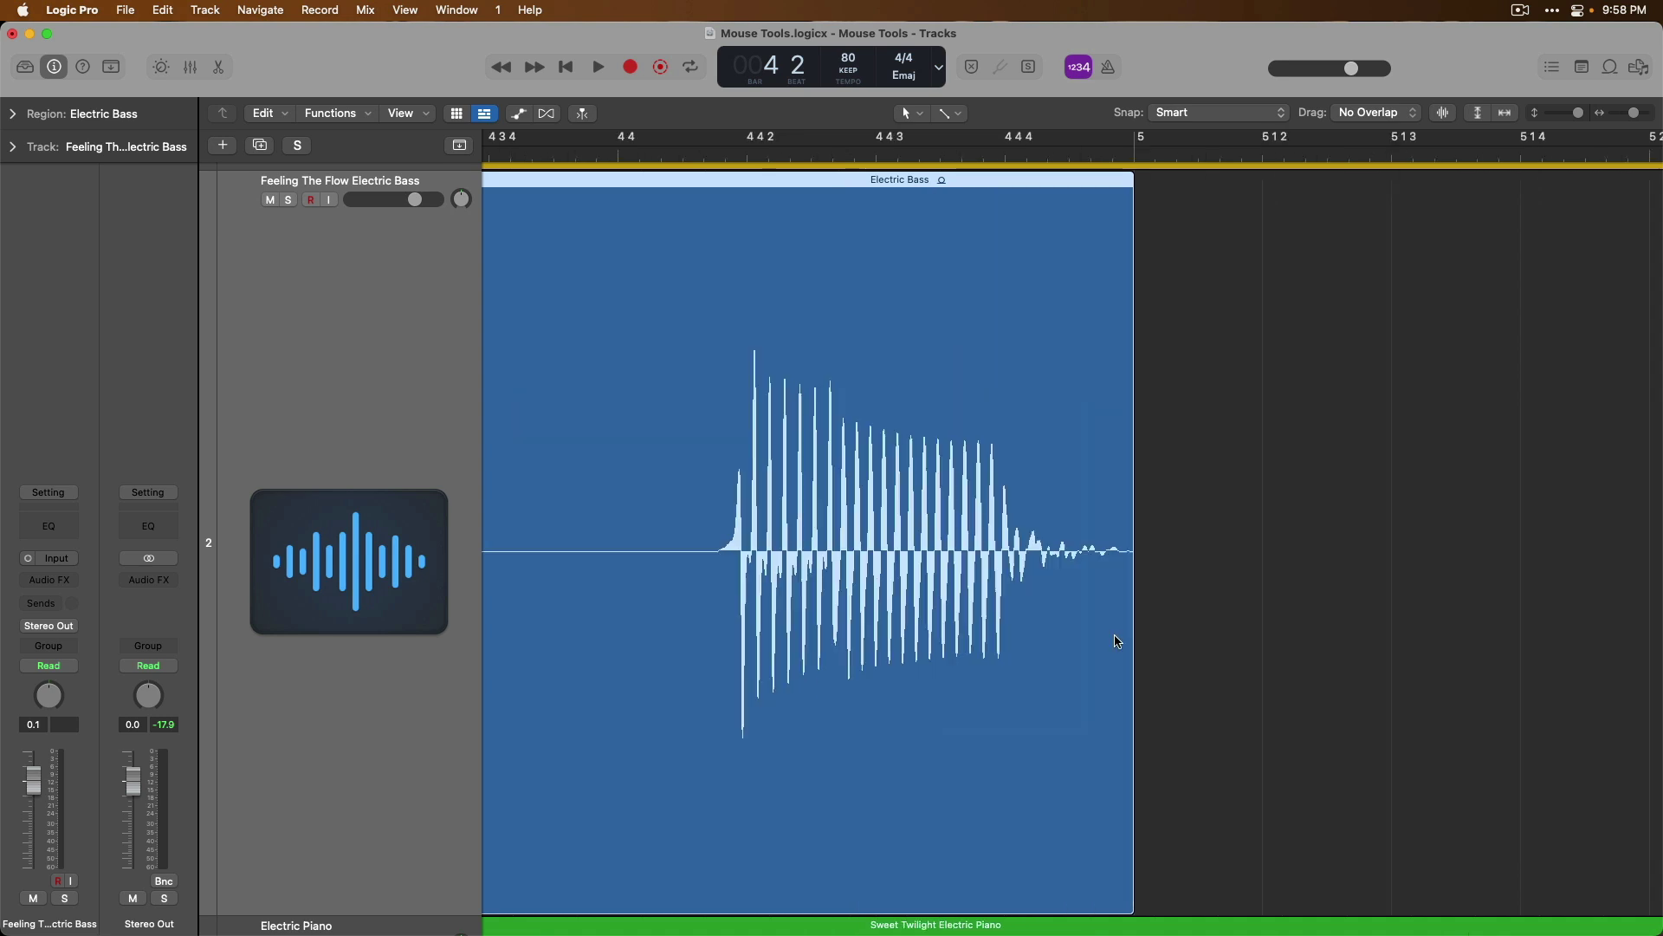
{"action": "left_click_drag", "start_coordinate": [1127, 800], "coordinate": [884, 783]}
{"action": "left_click", "coordinate": [1003, 536], "text": "ctrl+alt"}
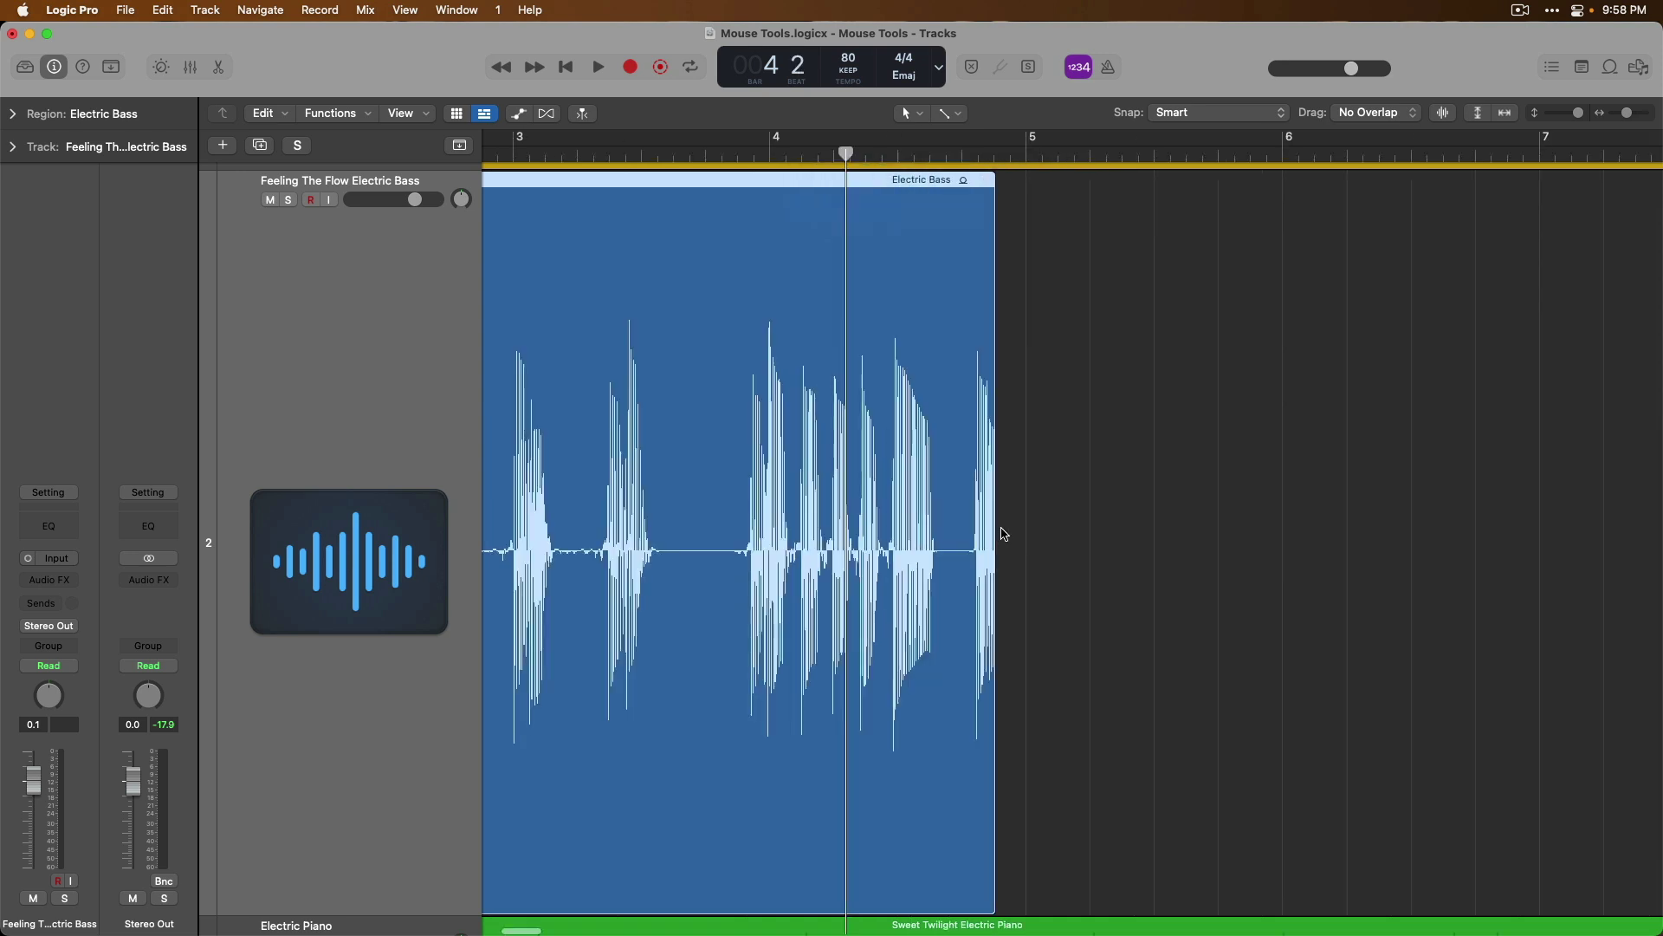
Step: Solo the Electric Bass track and audition the trimmed ending from bar 4 beat 3
{"action": "left_click", "coordinate": [288, 200]}
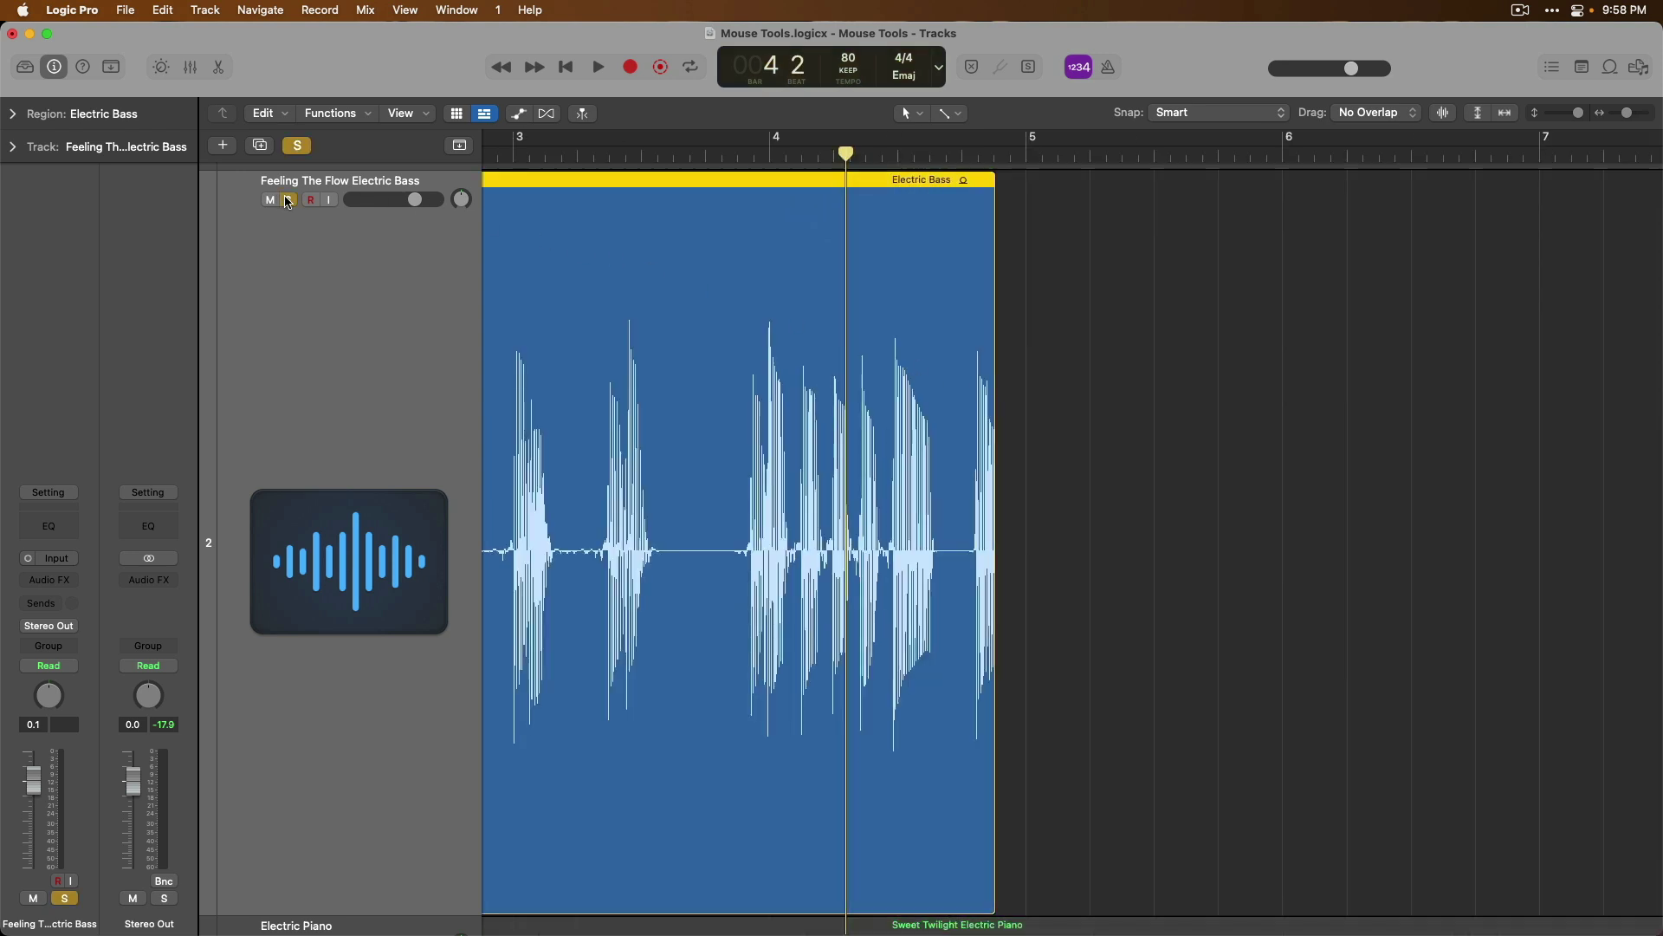
{"action": "left_click", "coordinate": [941, 153]}
{"action": "key", "text": "space"}
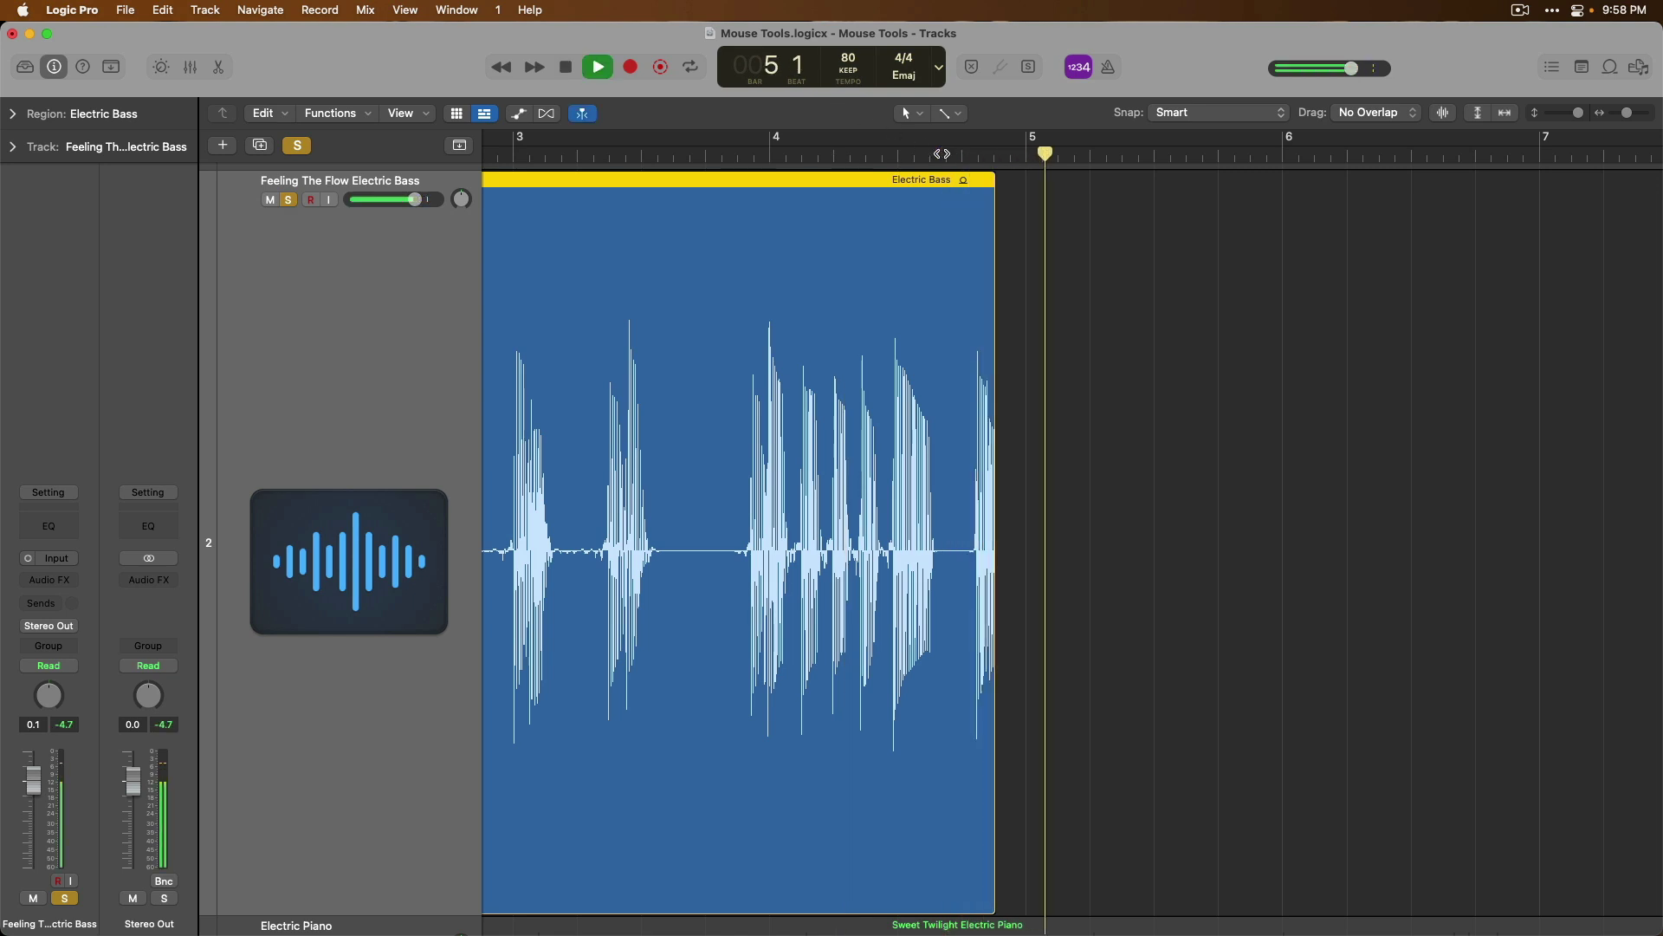
{"action": "key", "text": "space"}
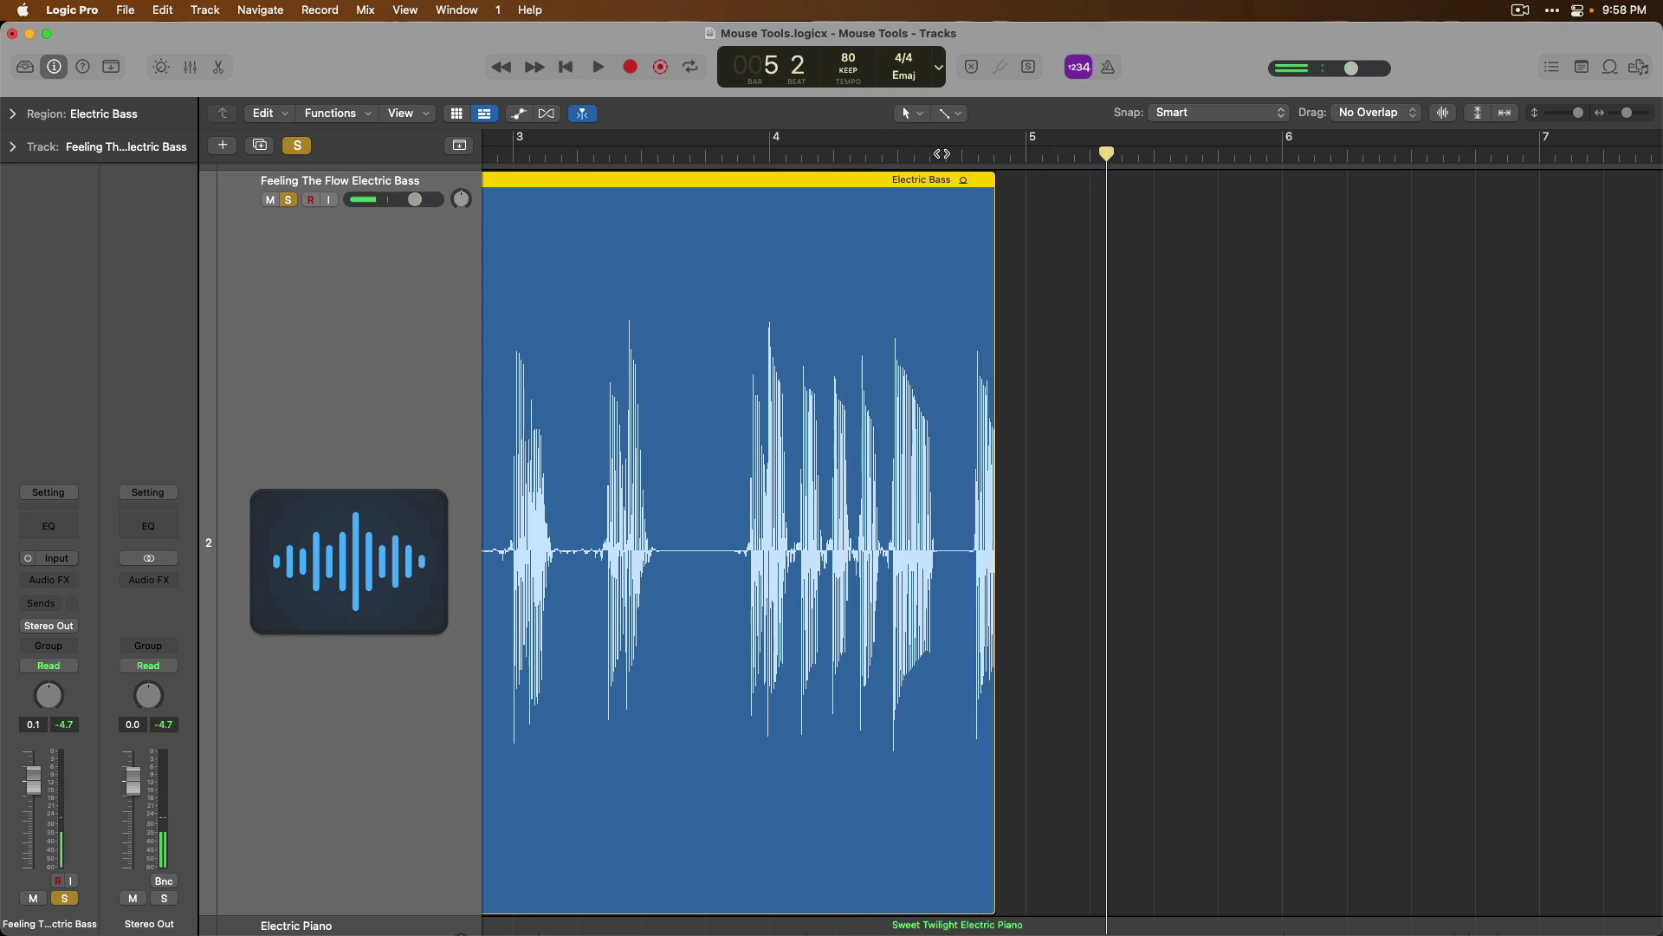
{"action": "key", "text": "space"}
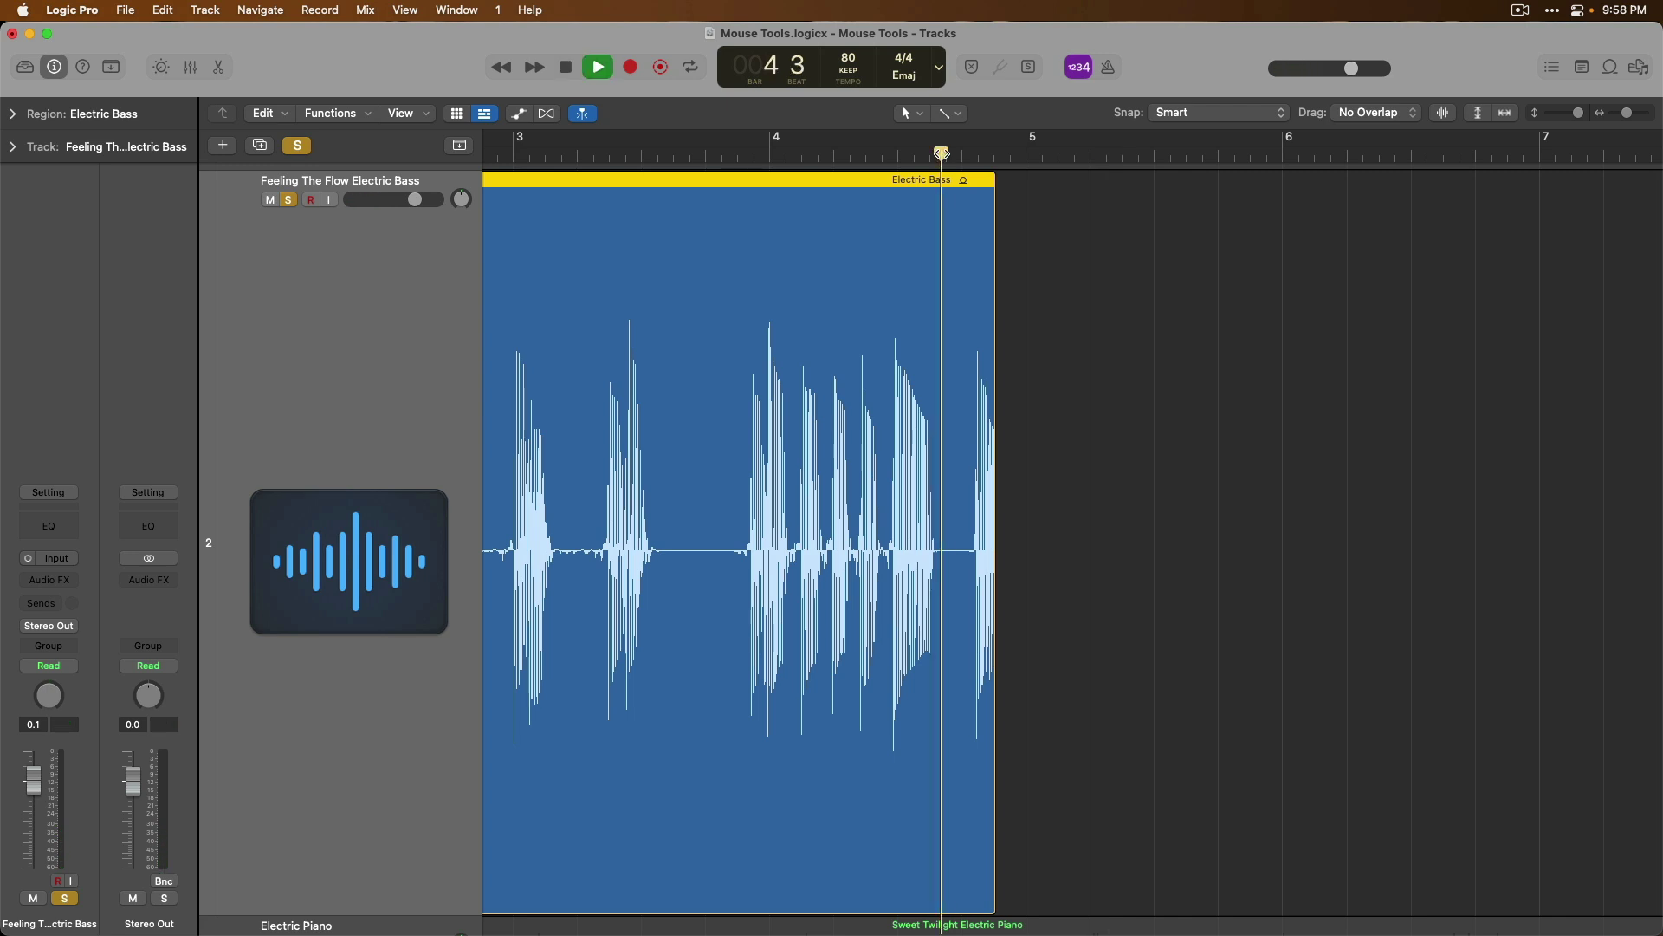
{"action": "key", "text": "space"}
Step: Readjust the Electric Bass region's end to finish just after 4 4 3
{"action": "left_click_drag", "start_coordinate": [946, 243], "coordinate": [1030, 591]}
{"action": "left_click_drag", "start_coordinate": [1077, 380], "coordinate": [1156, 516]}
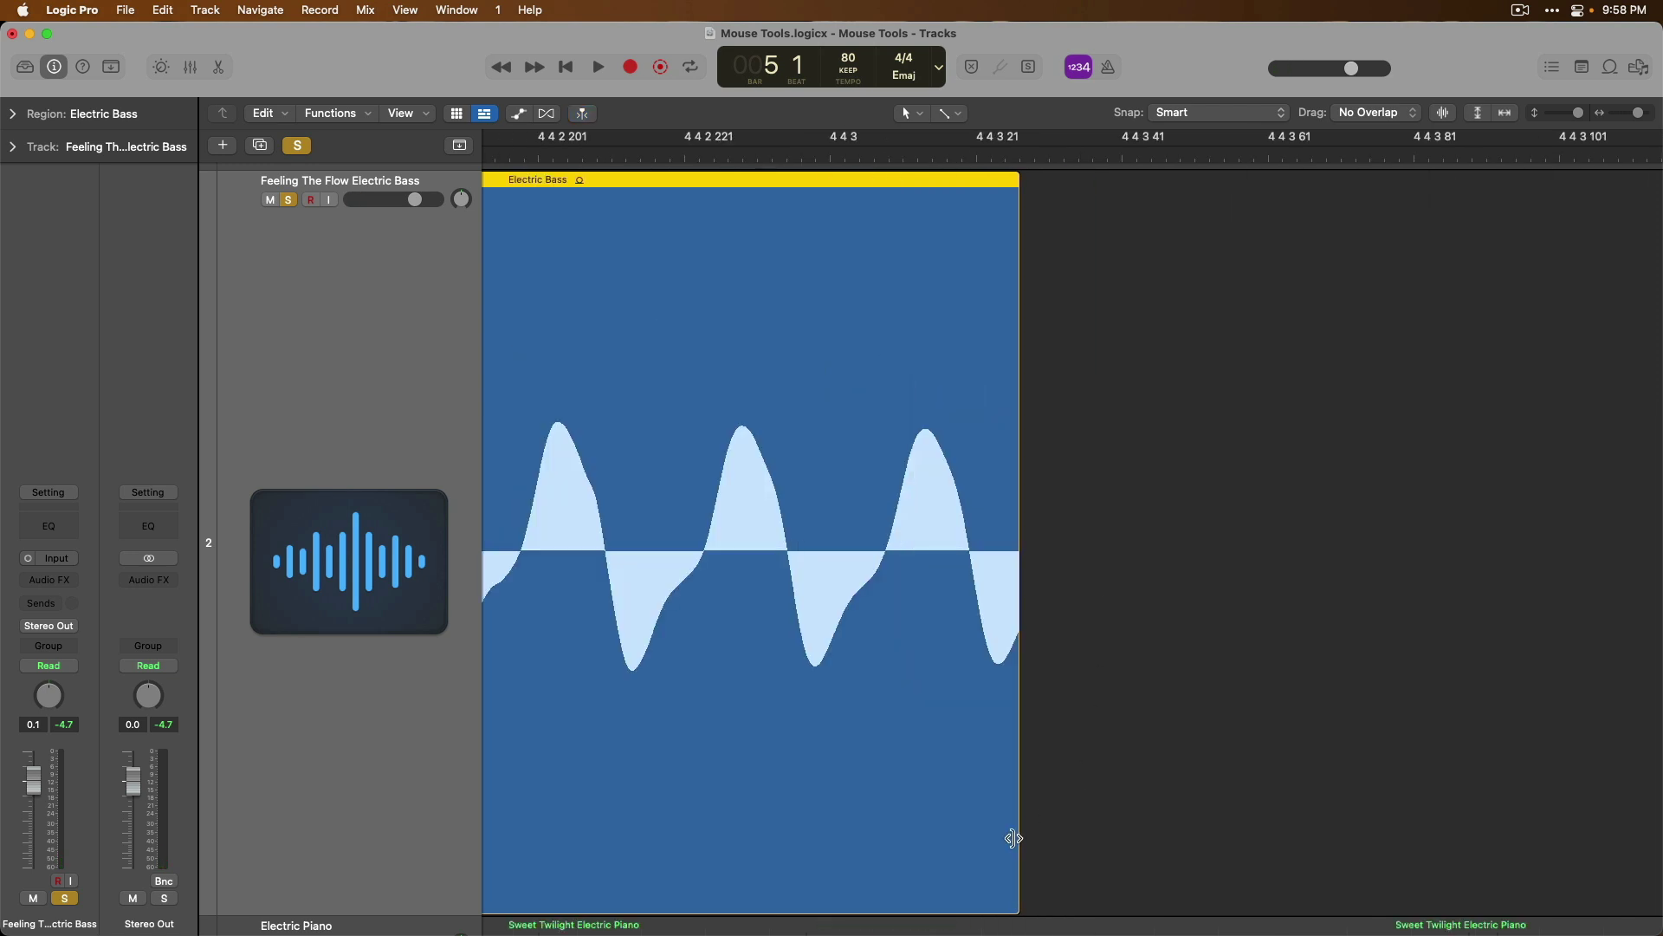
{"action": "left_click_drag", "start_coordinate": [1013, 837], "coordinate": [1059, 819]}
{"action": "scroll", "coordinate": [969, 680], "scroll_direction": "up", "scroll_amount": 5}
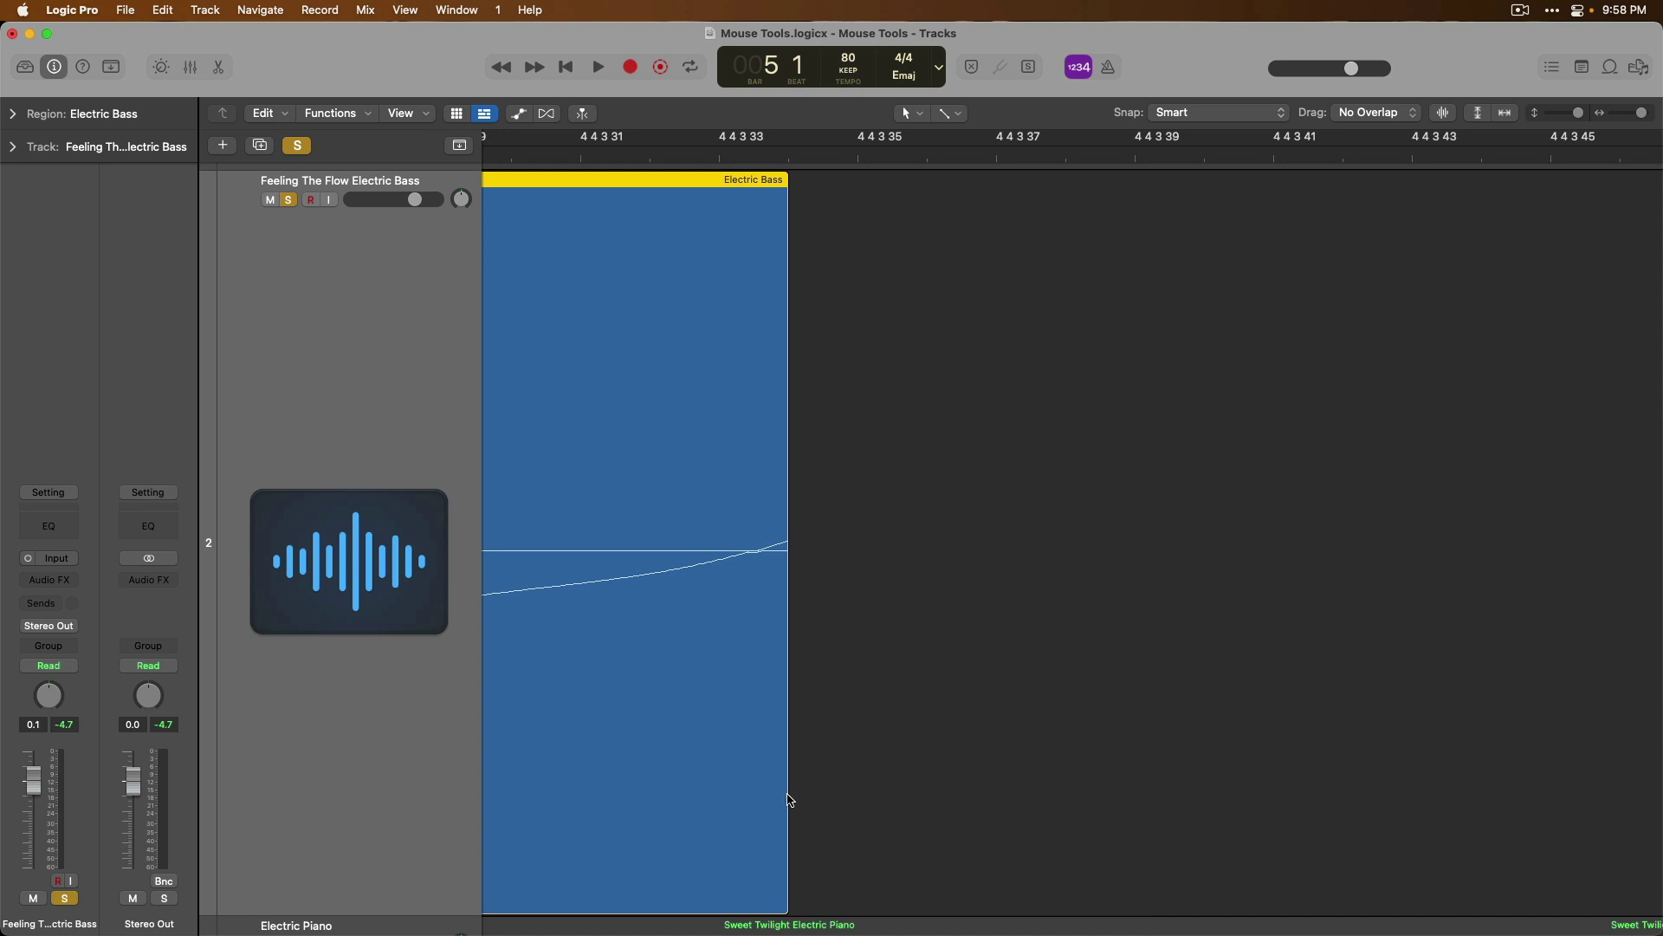
{"action": "mouse_move", "coordinate": [776, 791]}
{"action": "left_mouse_down"}
{"action": "mouse_move", "coordinate": [735, 783]}
{"action": "mouse_move", "coordinate": [766, 780]}
{"action": "left_mouse_up"}
{"action": "left_click", "coordinate": [1102, 256], "text": "ctrl+alt"}
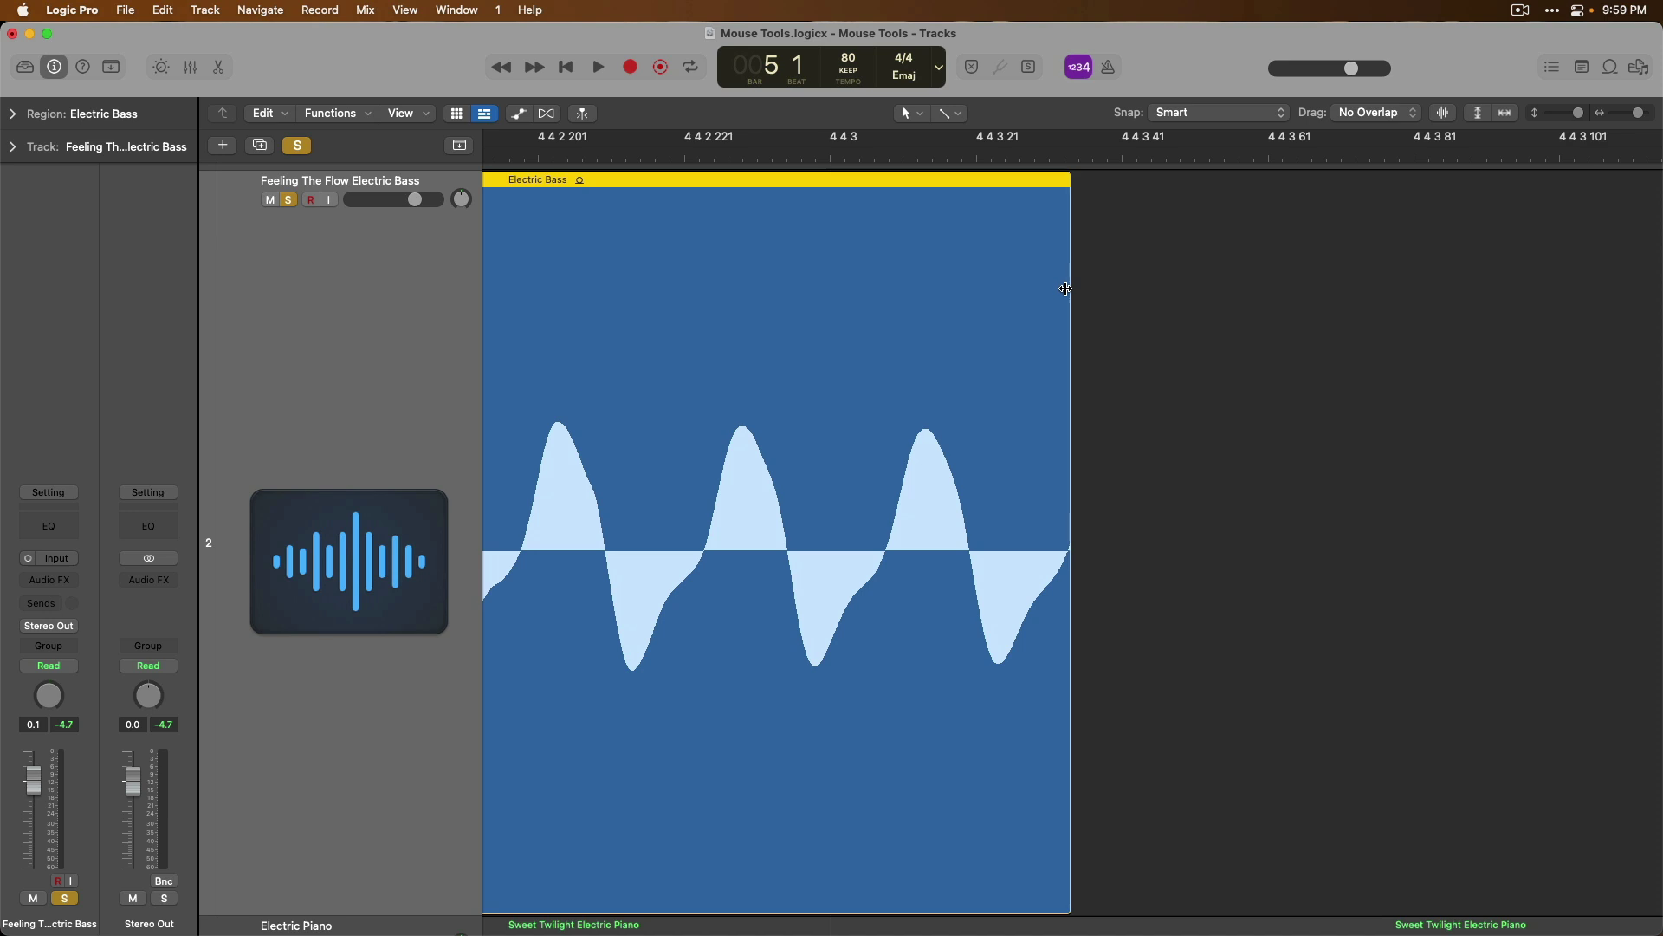
Step: Add a short fade-out at the region's end and set the playhead to bar 4 beat 4
{"action": "left_click_drag", "start_coordinate": [1065, 324], "coordinate": [1018, 334]}
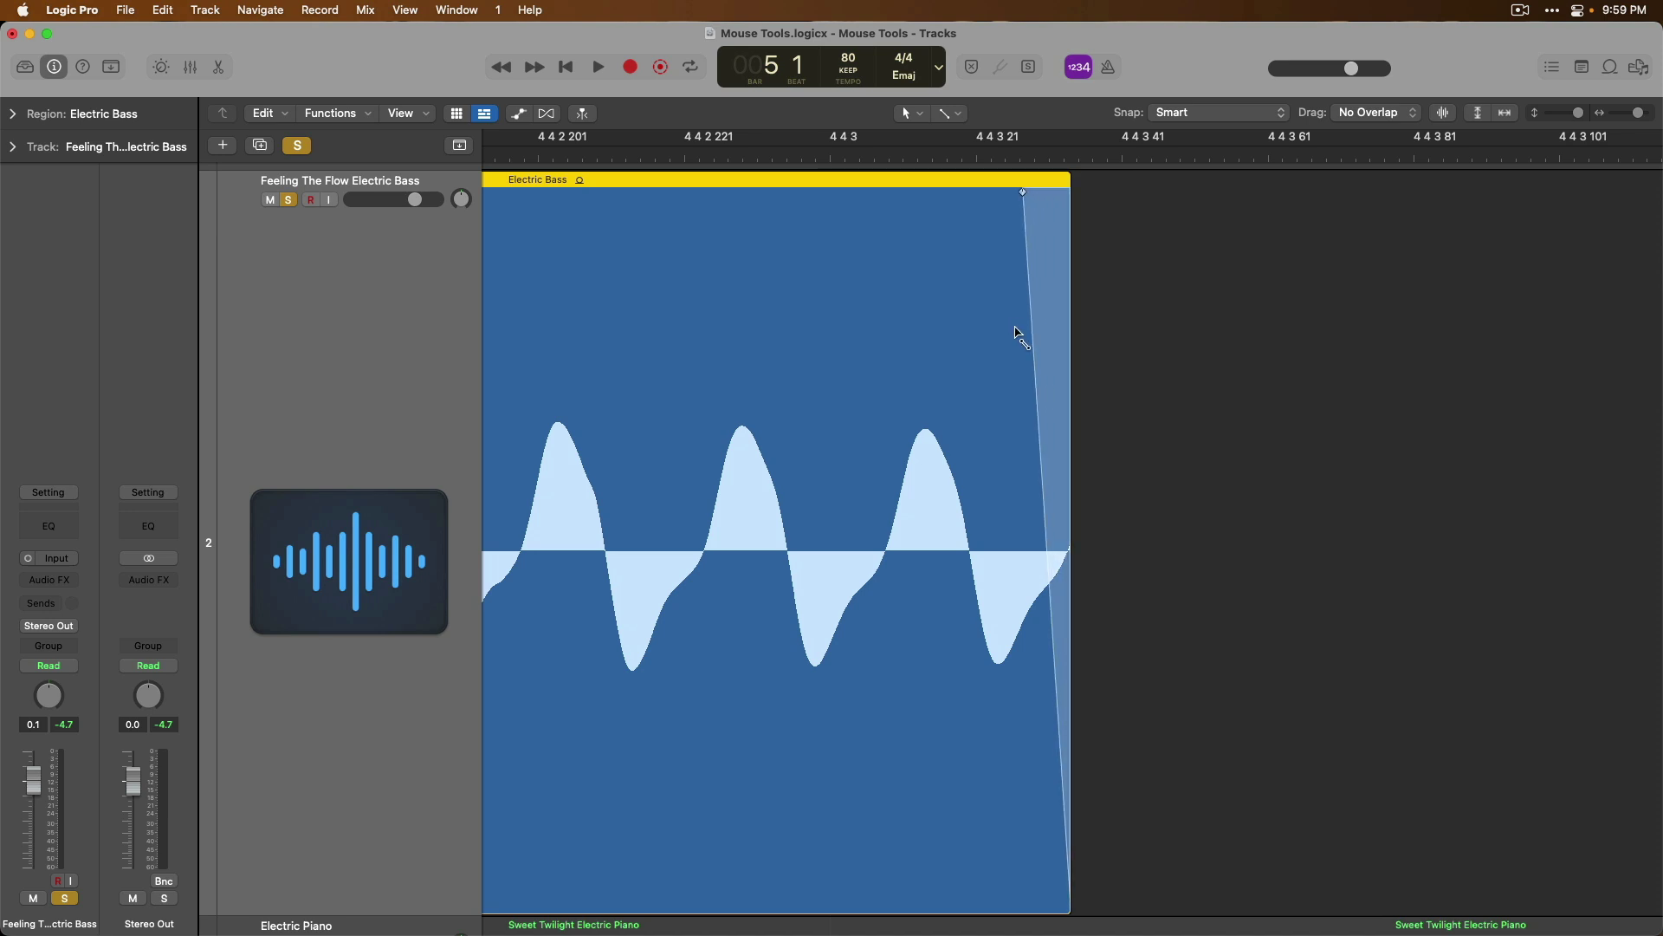
{"action": "key", "text": "super+Left"}
{"action": "key", "text": "super+Left"}
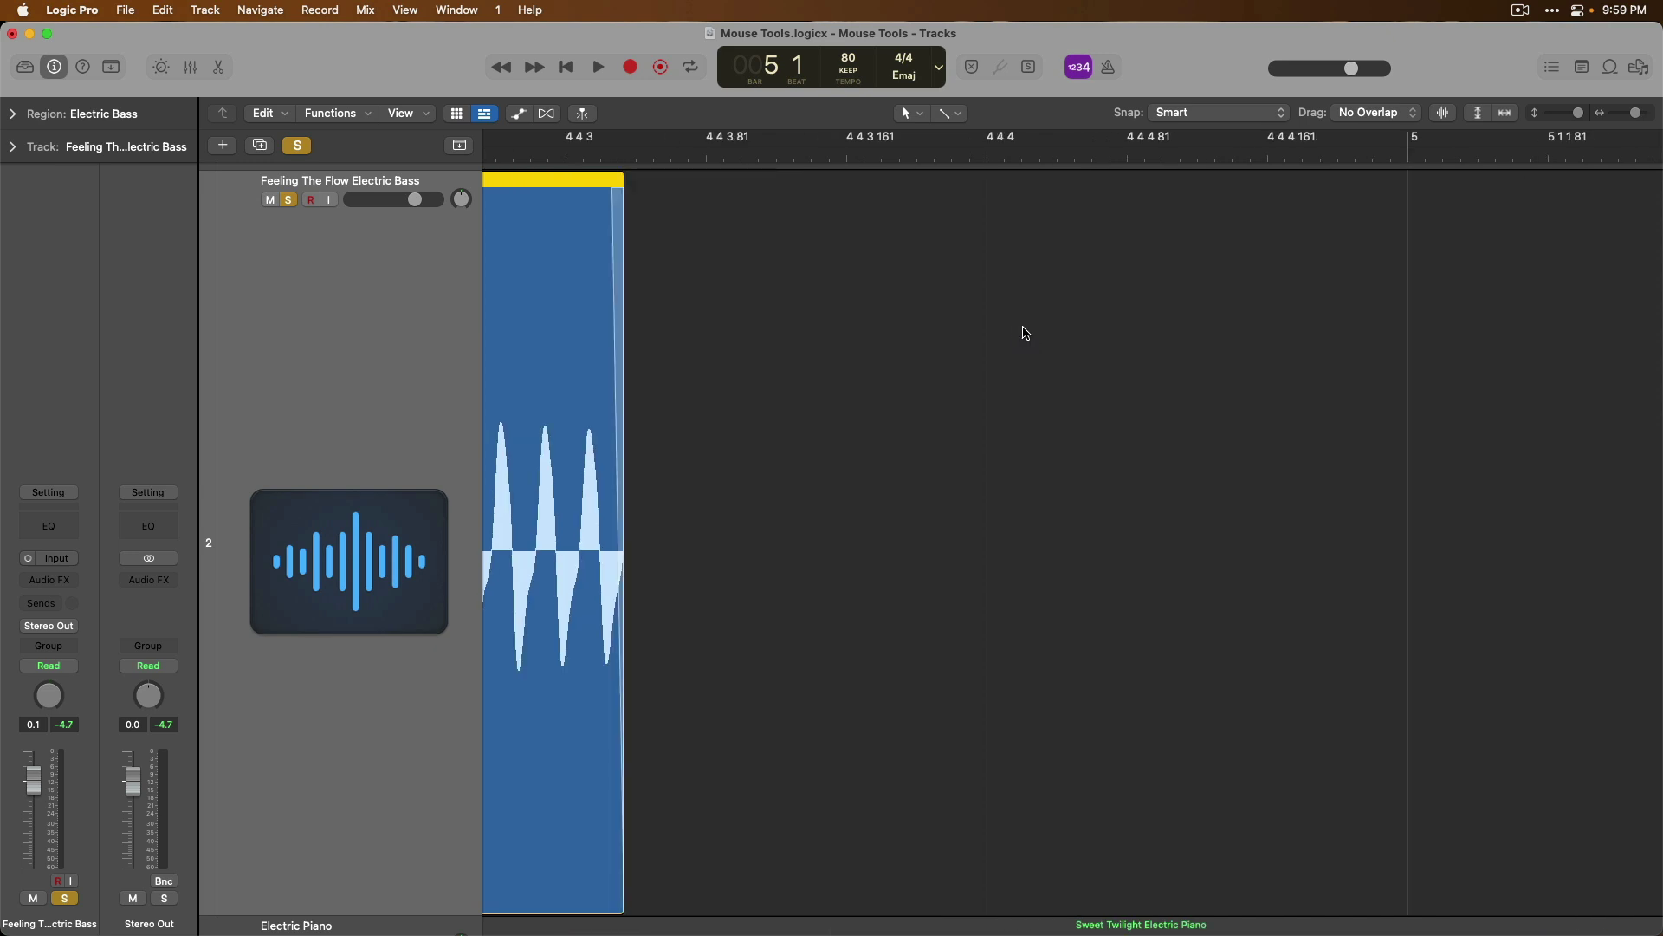
{"action": "key", "text": "super+Right"}
{"action": "key", "text": "super+Right"}
{"action": "key", "text": "super+Left"}
{"action": "key", "text": "super+Left"}
{"action": "key", "text": "super+Right"}
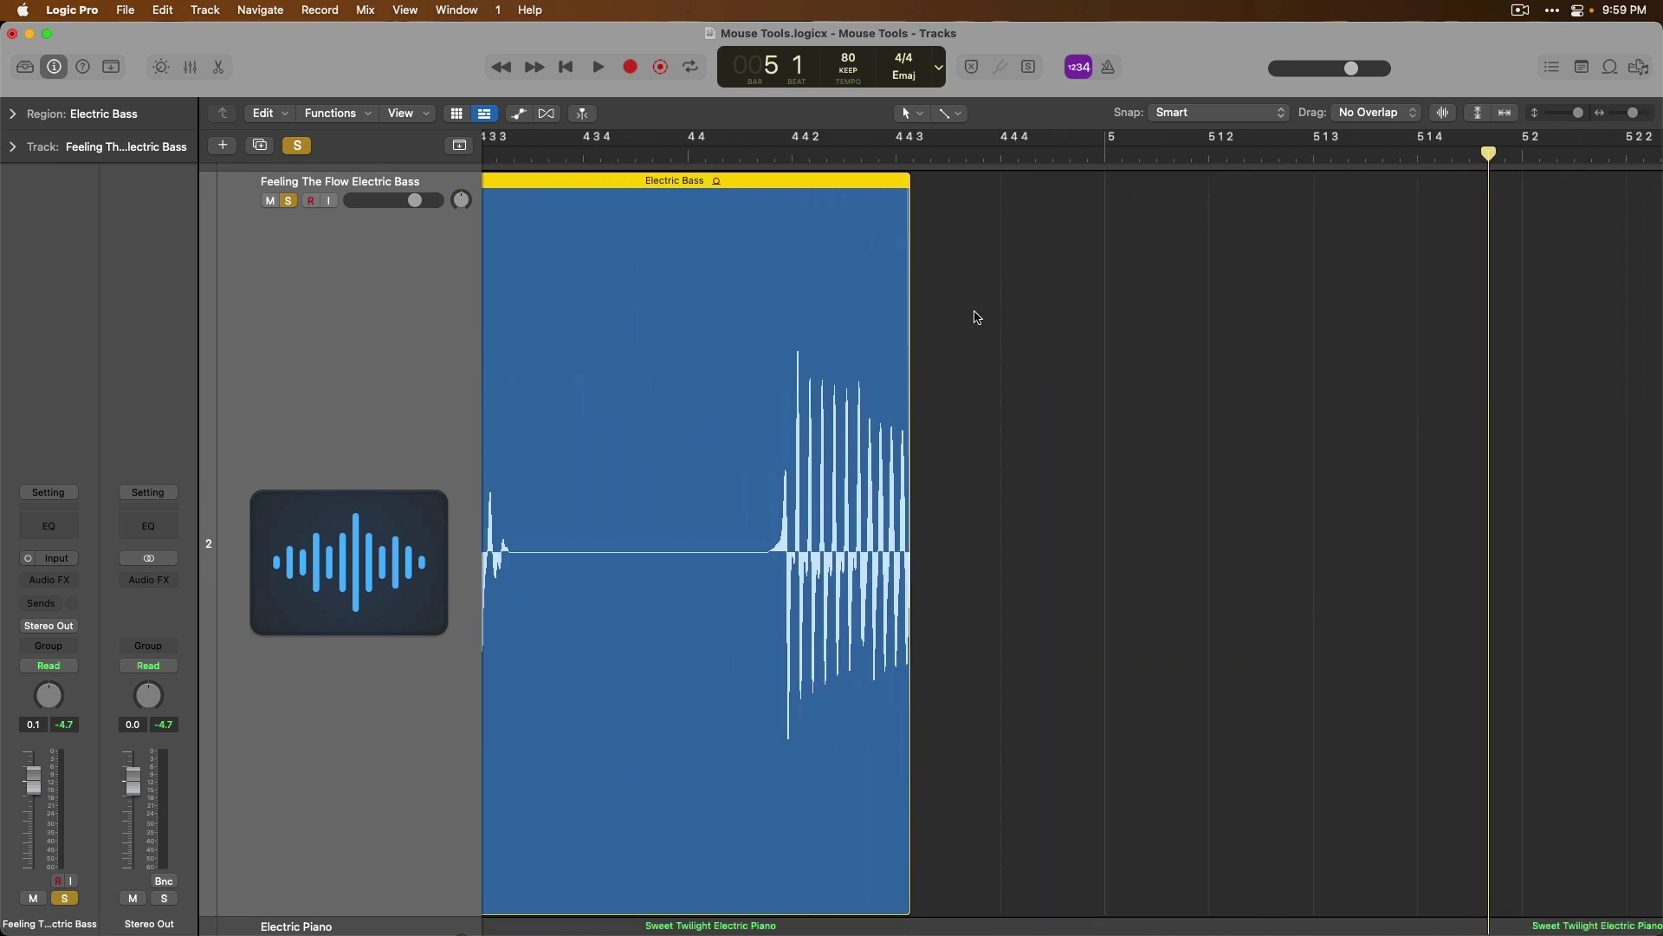
{"action": "left_click", "coordinate": [685, 153]}
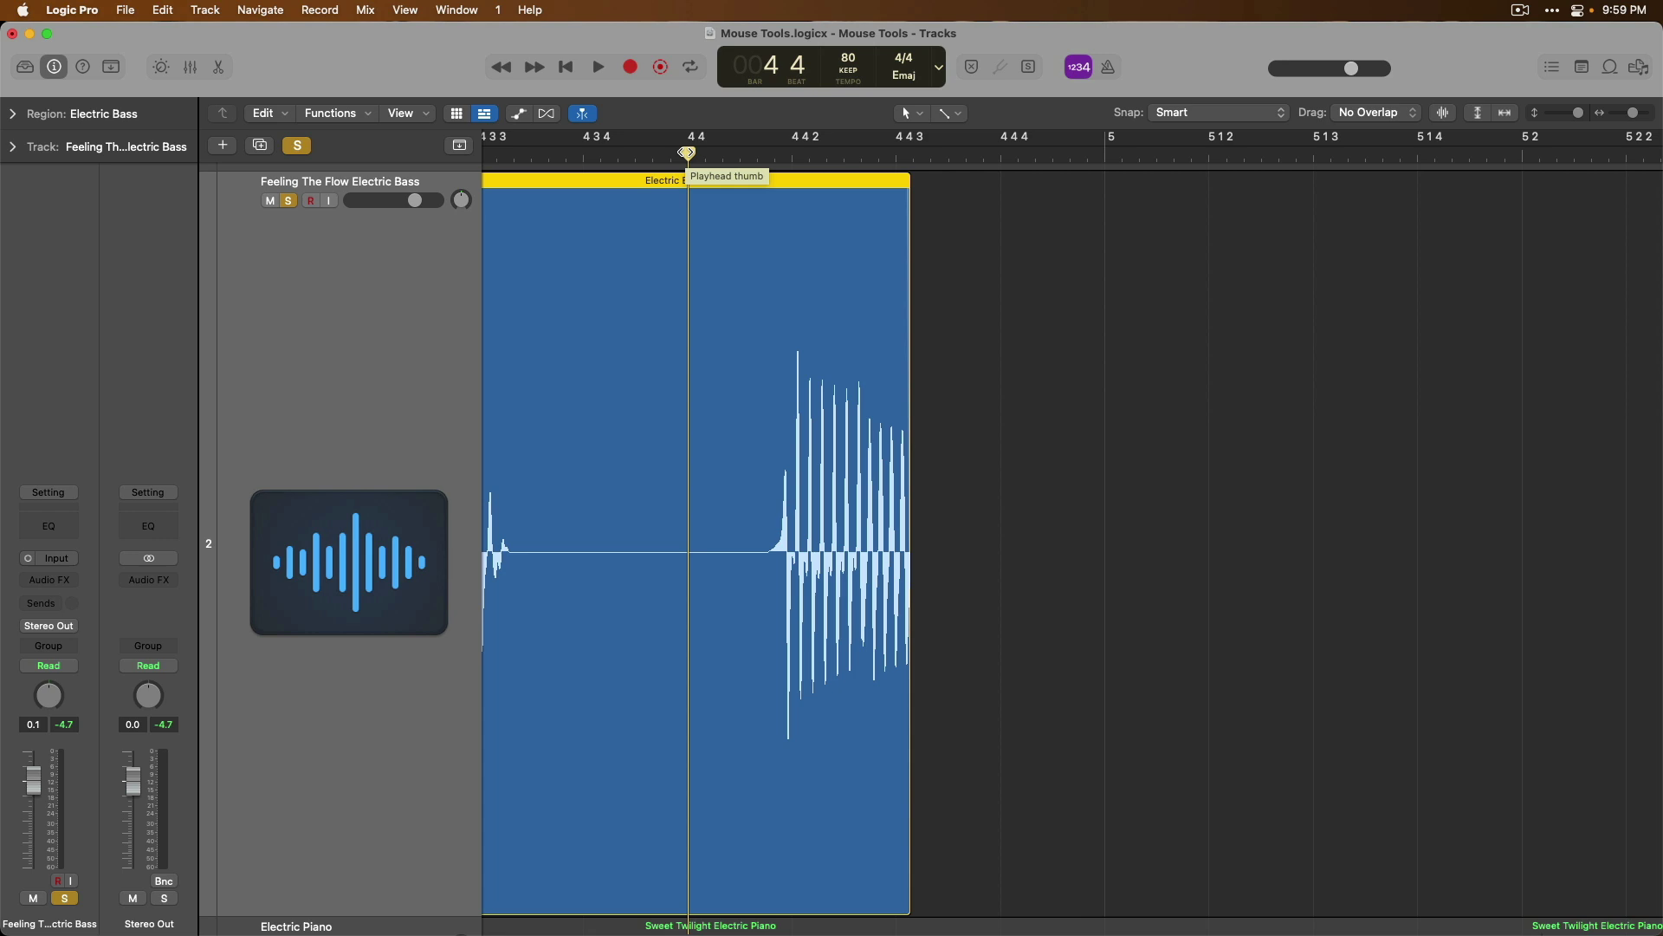
Step: Play the faded bass ending several times, zooming in horizontally on the region
{"action": "key", "text": "space"}
{"action": "key", "text": "space"}
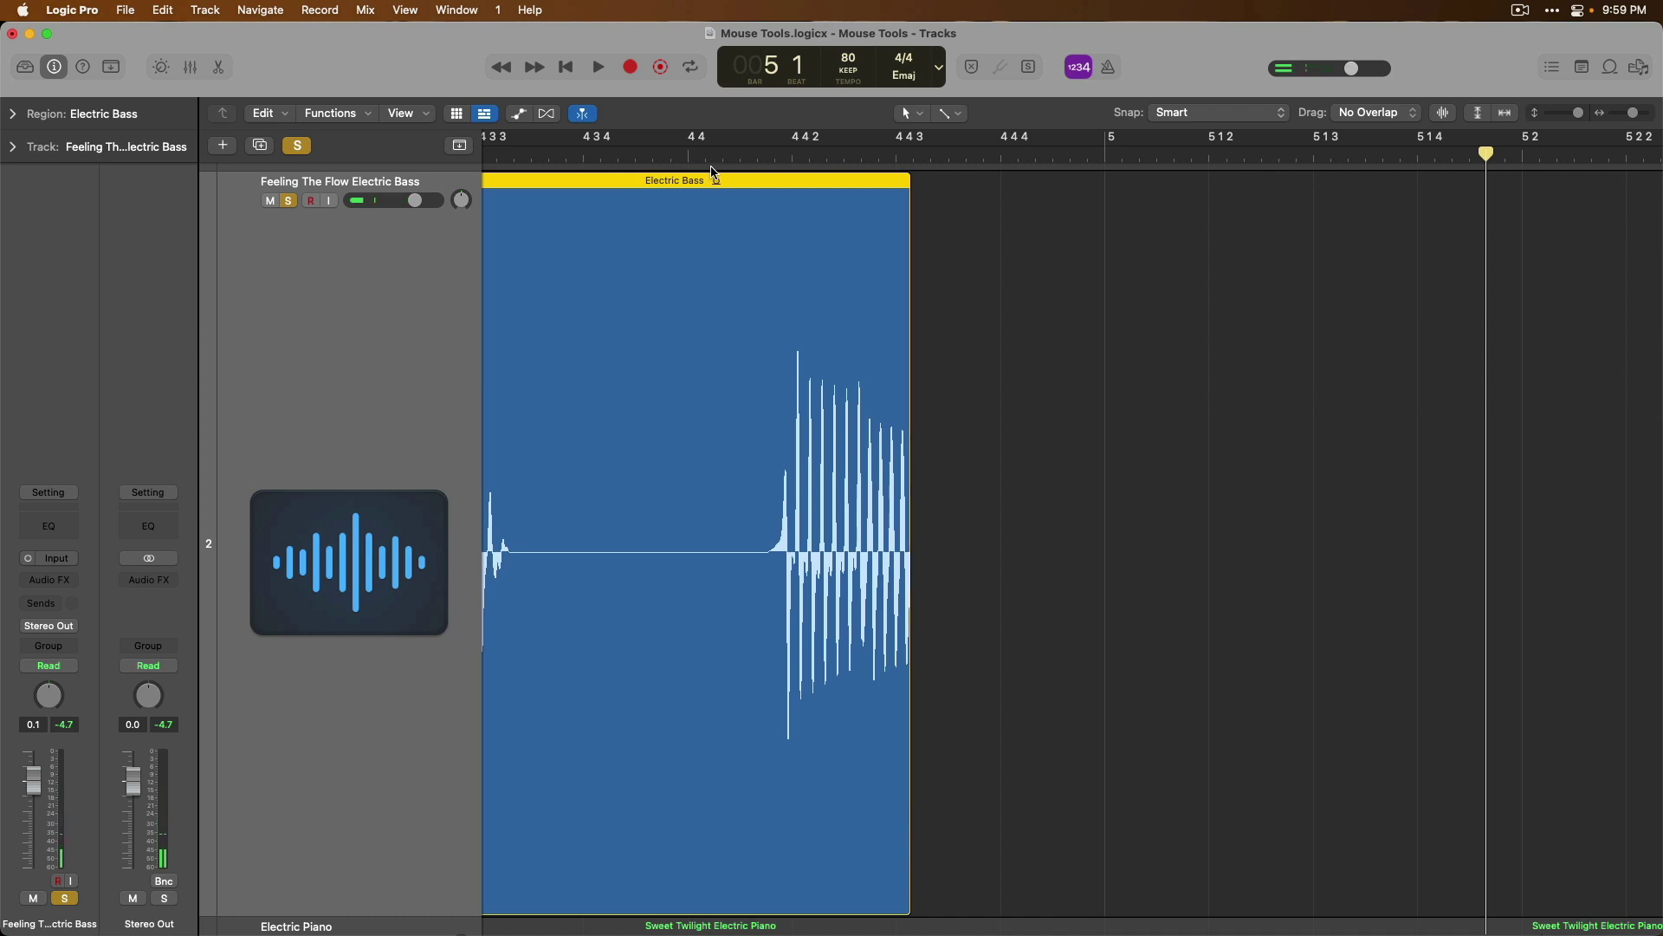
{"action": "key", "text": "space"}
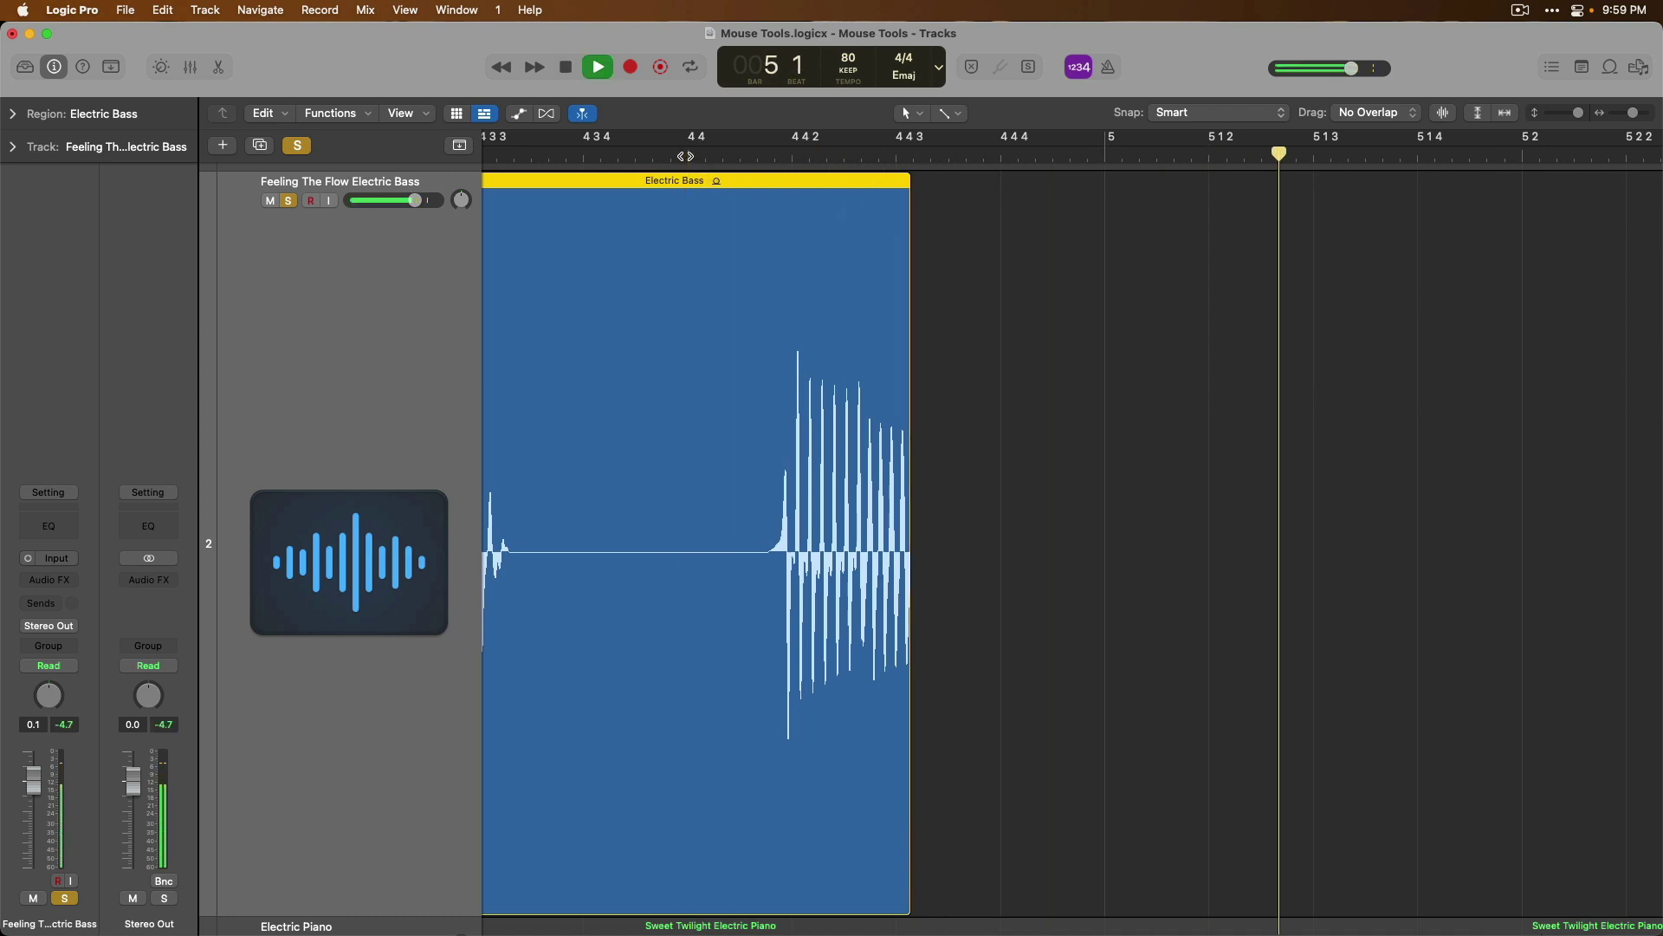
{"action": "key", "text": "space"}
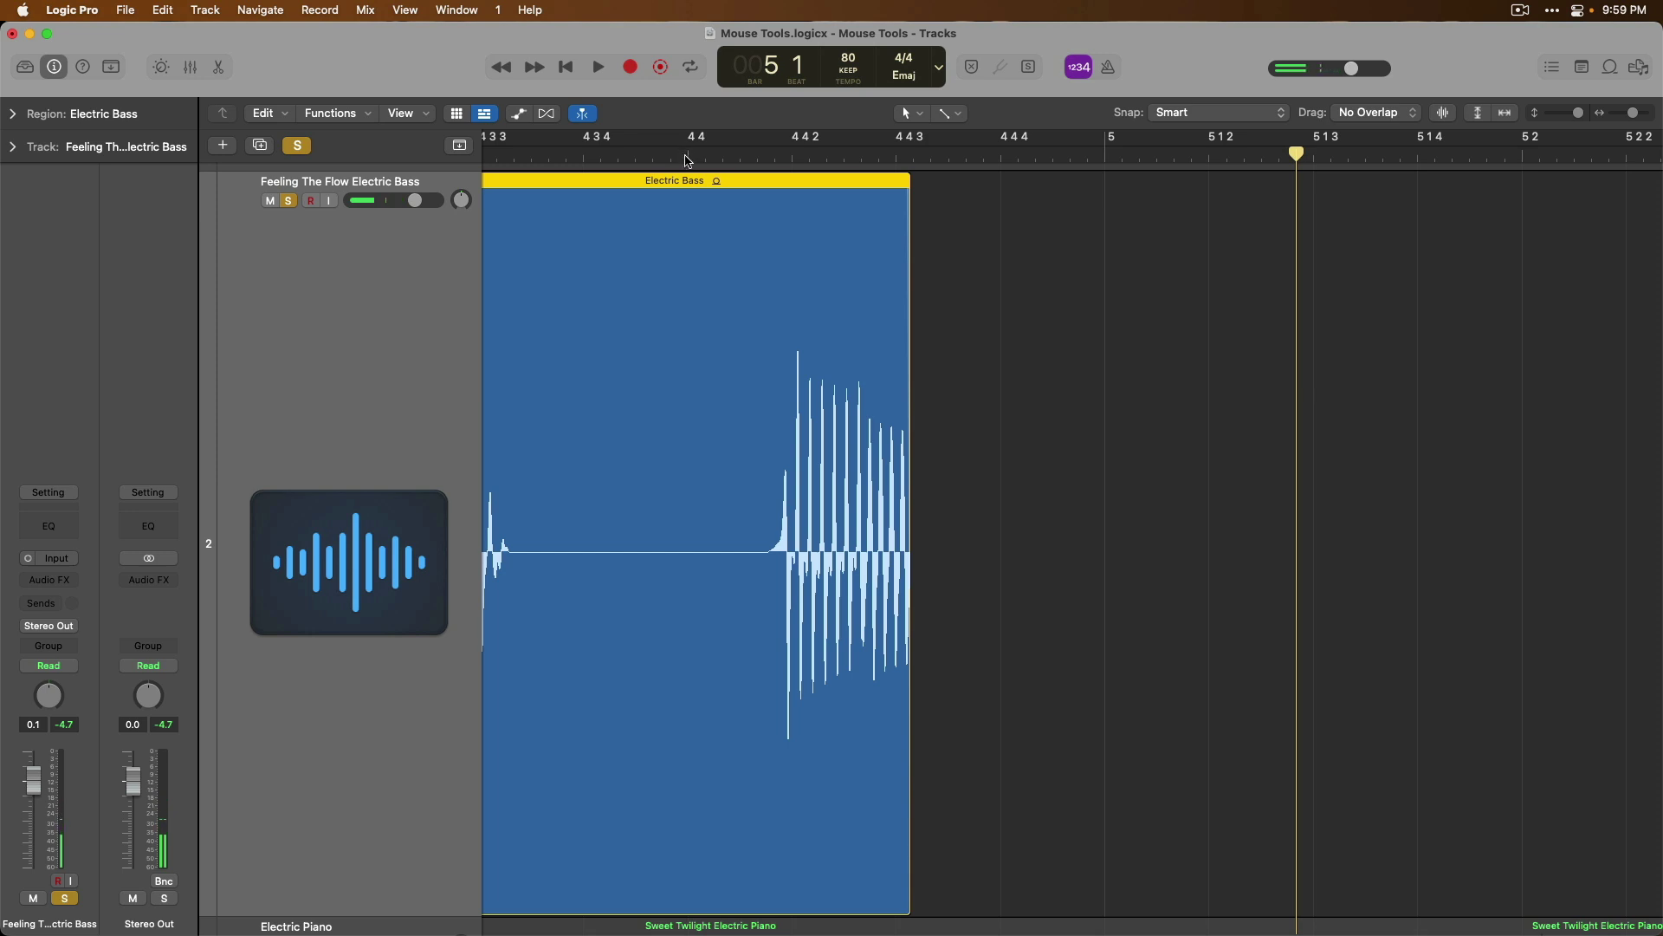
{"action": "key", "text": "super+Right"}
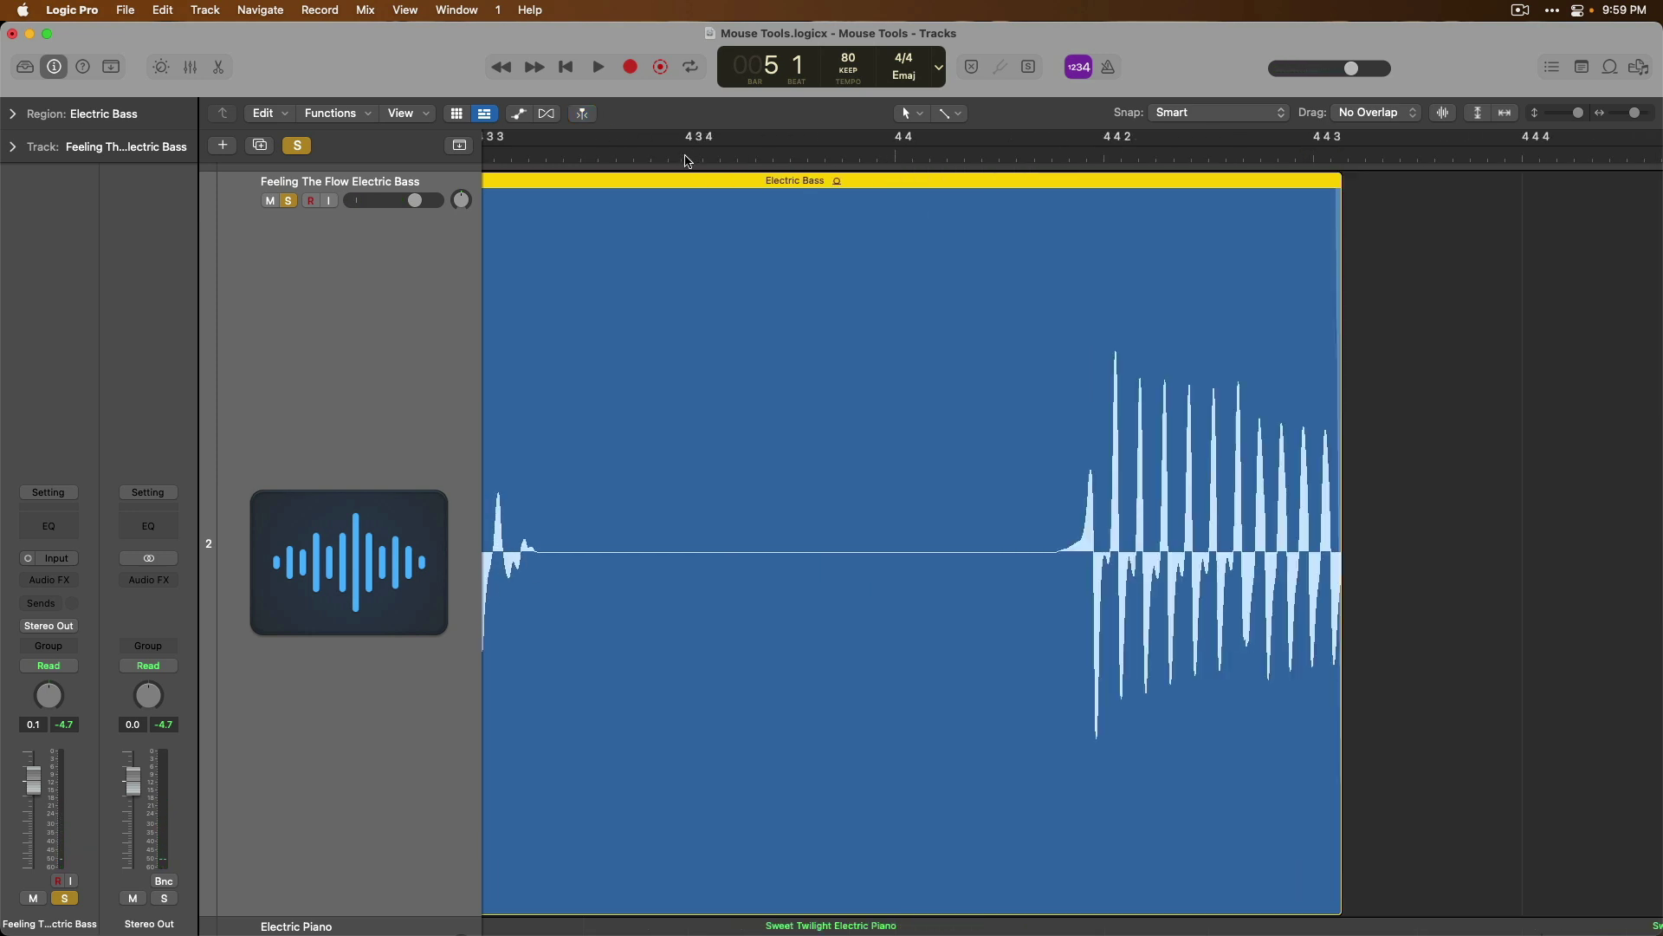
{"action": "key", "text": "space"}
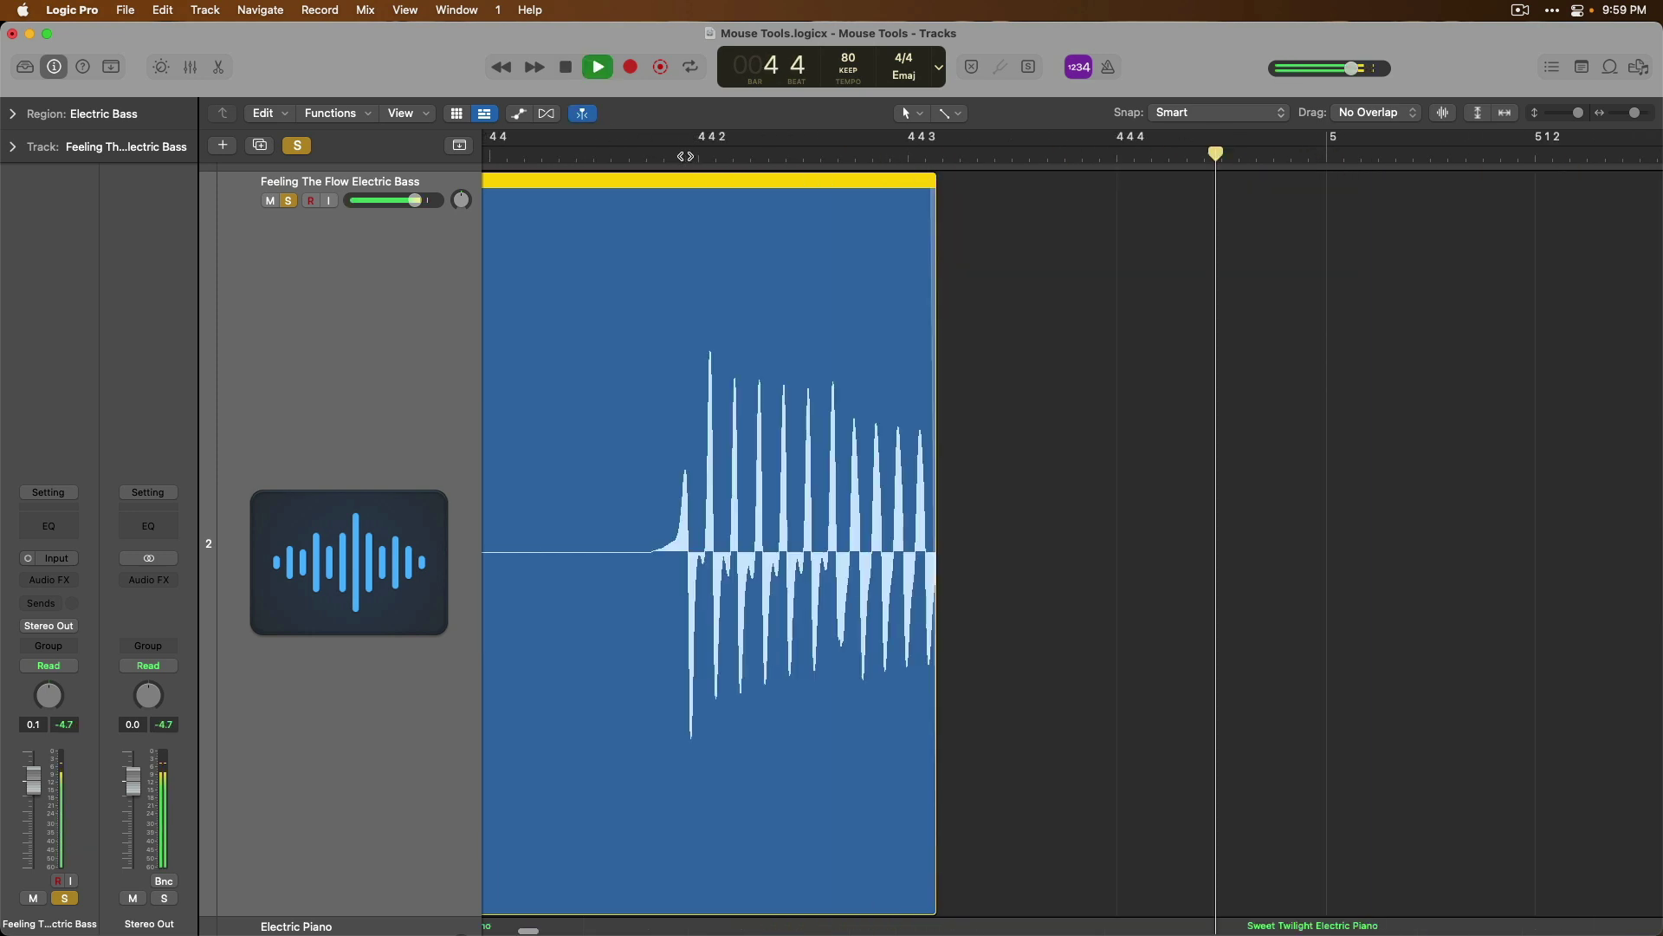
{"action": "key", "text": "space"}
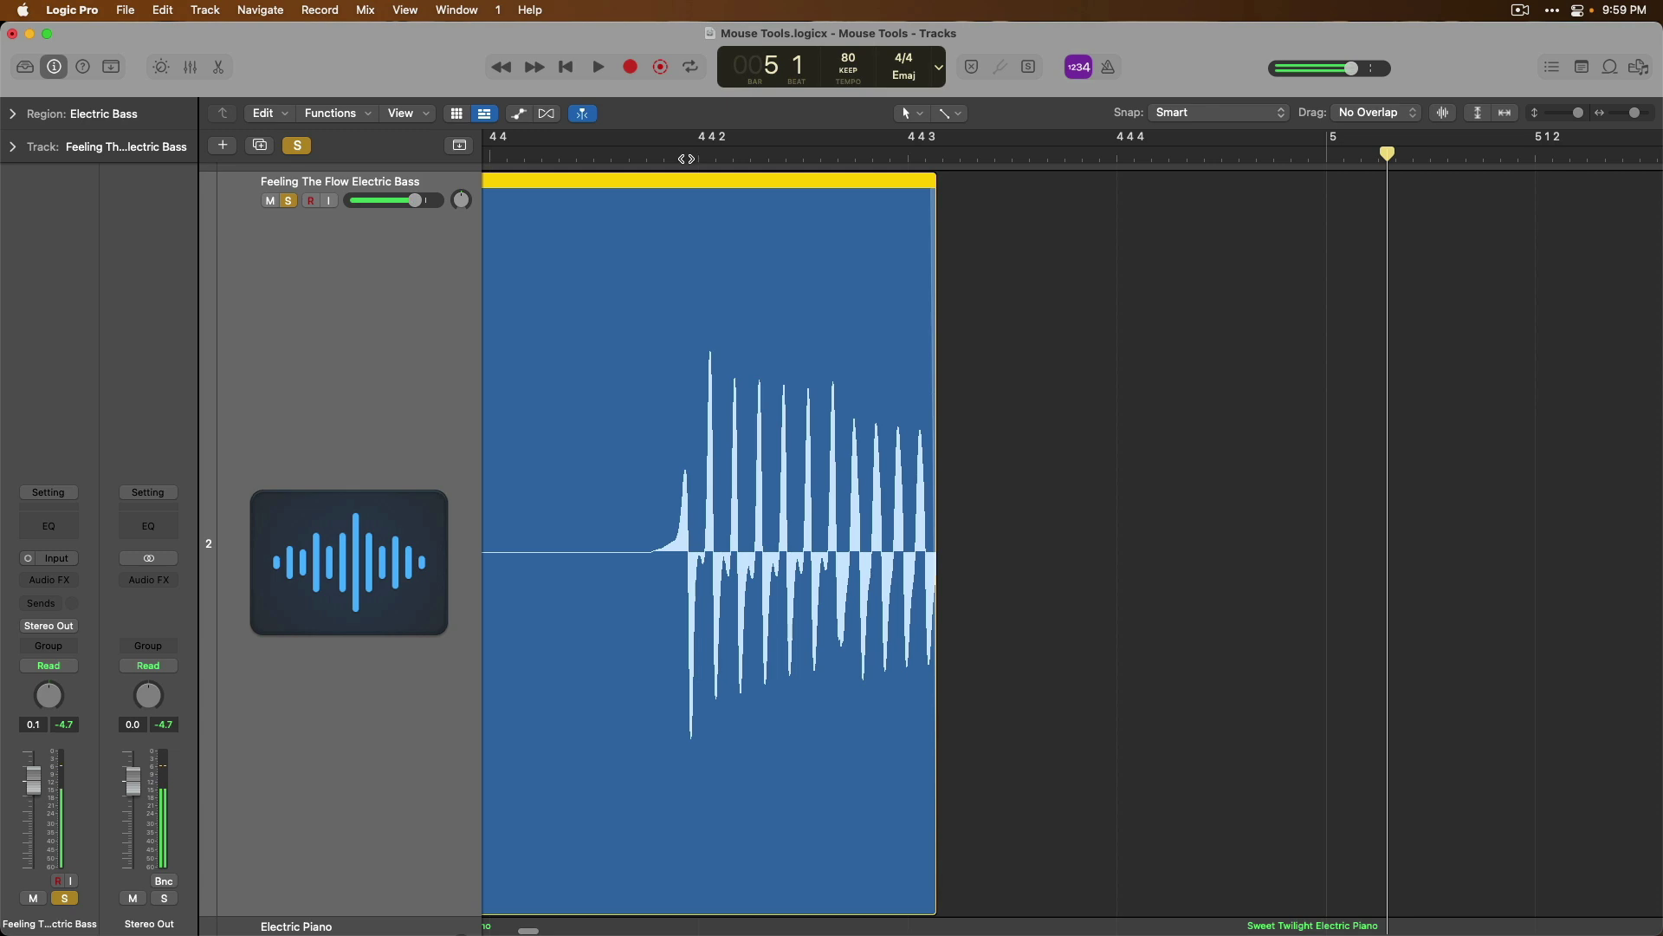
Step: Deselect the bass region, zoom out to all three tracks, and bring up the Tool menu
{"action": "left_click", "coordinate": [1004, 363]}
{"action": "key", "text": "z"}
{"action": "key", "text": "t"}
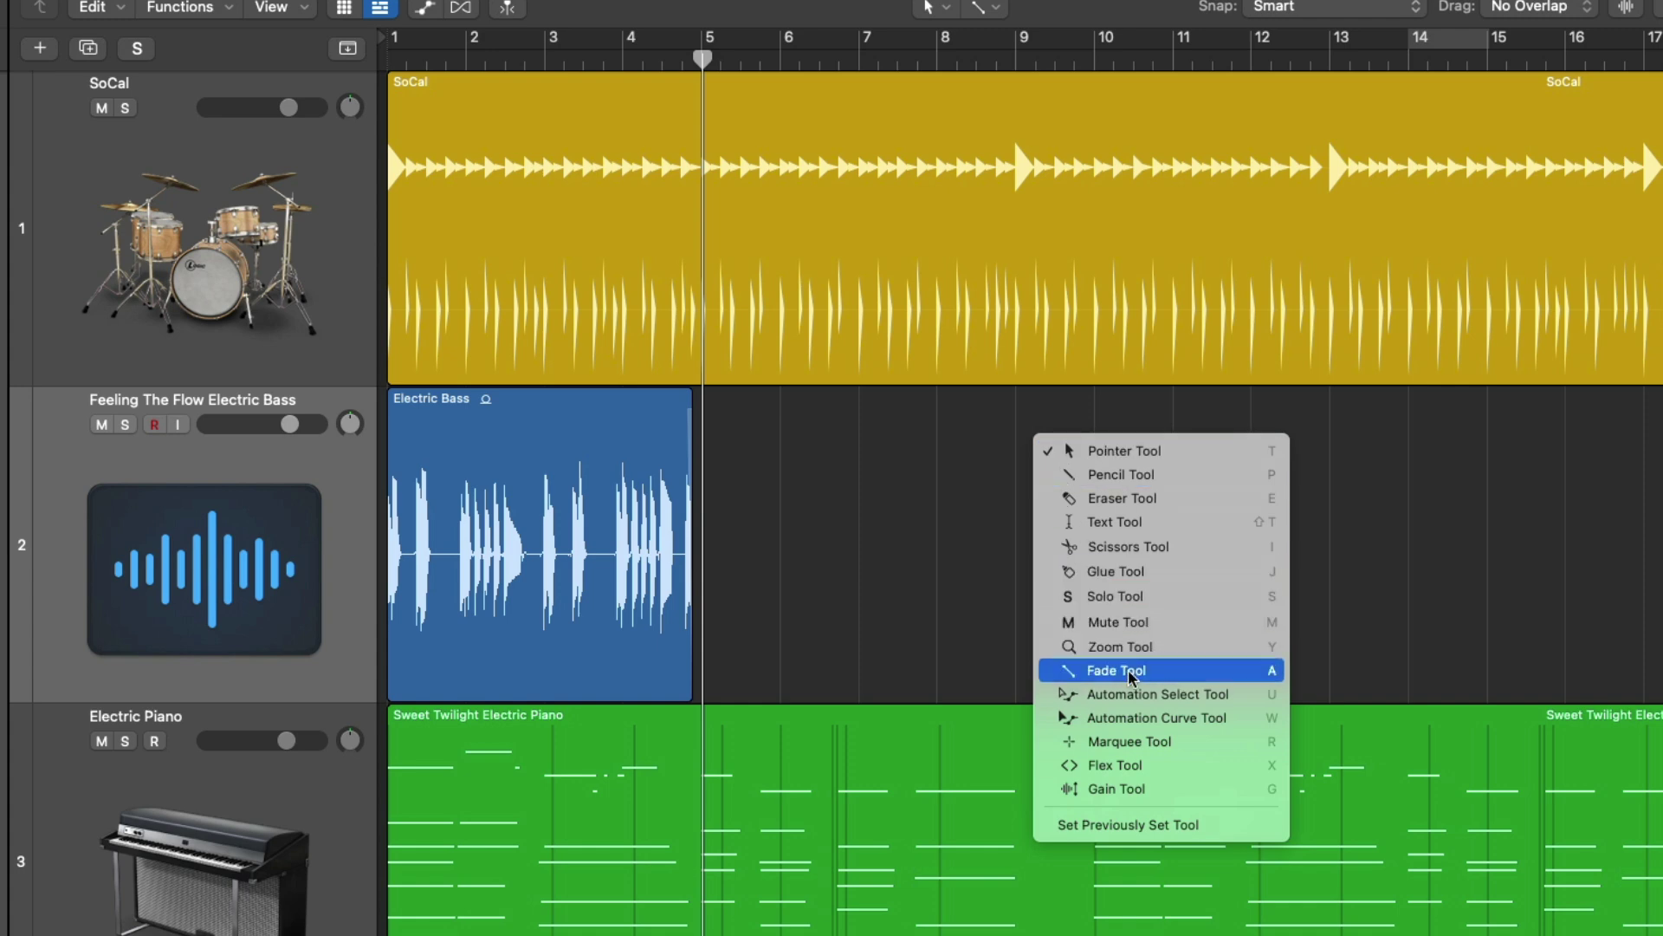
Step: Make Automation Select the alternate tool, solo SoCal, and play the drums from bar 1
{"action": "left_click", "coordinate": [1142, 696]}
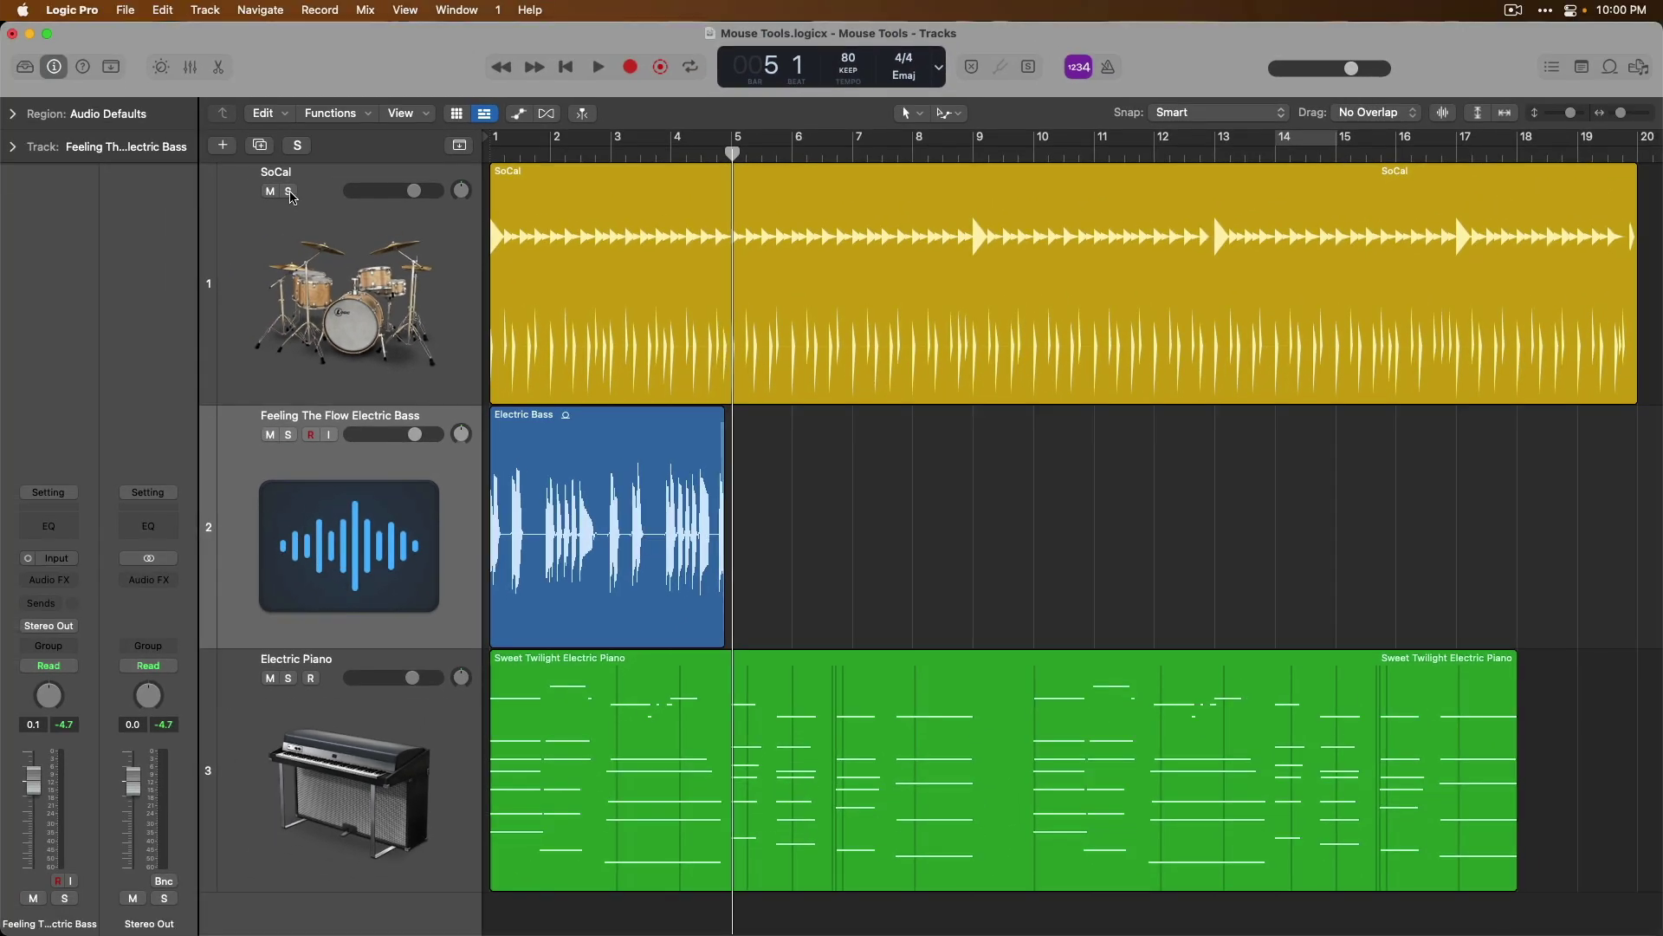
{"action": "left_click", "coordinate": [290, 192]}
{"action": "left_click", "coordinate": [351, 241]}
{"action": "key", "text": "Return"}
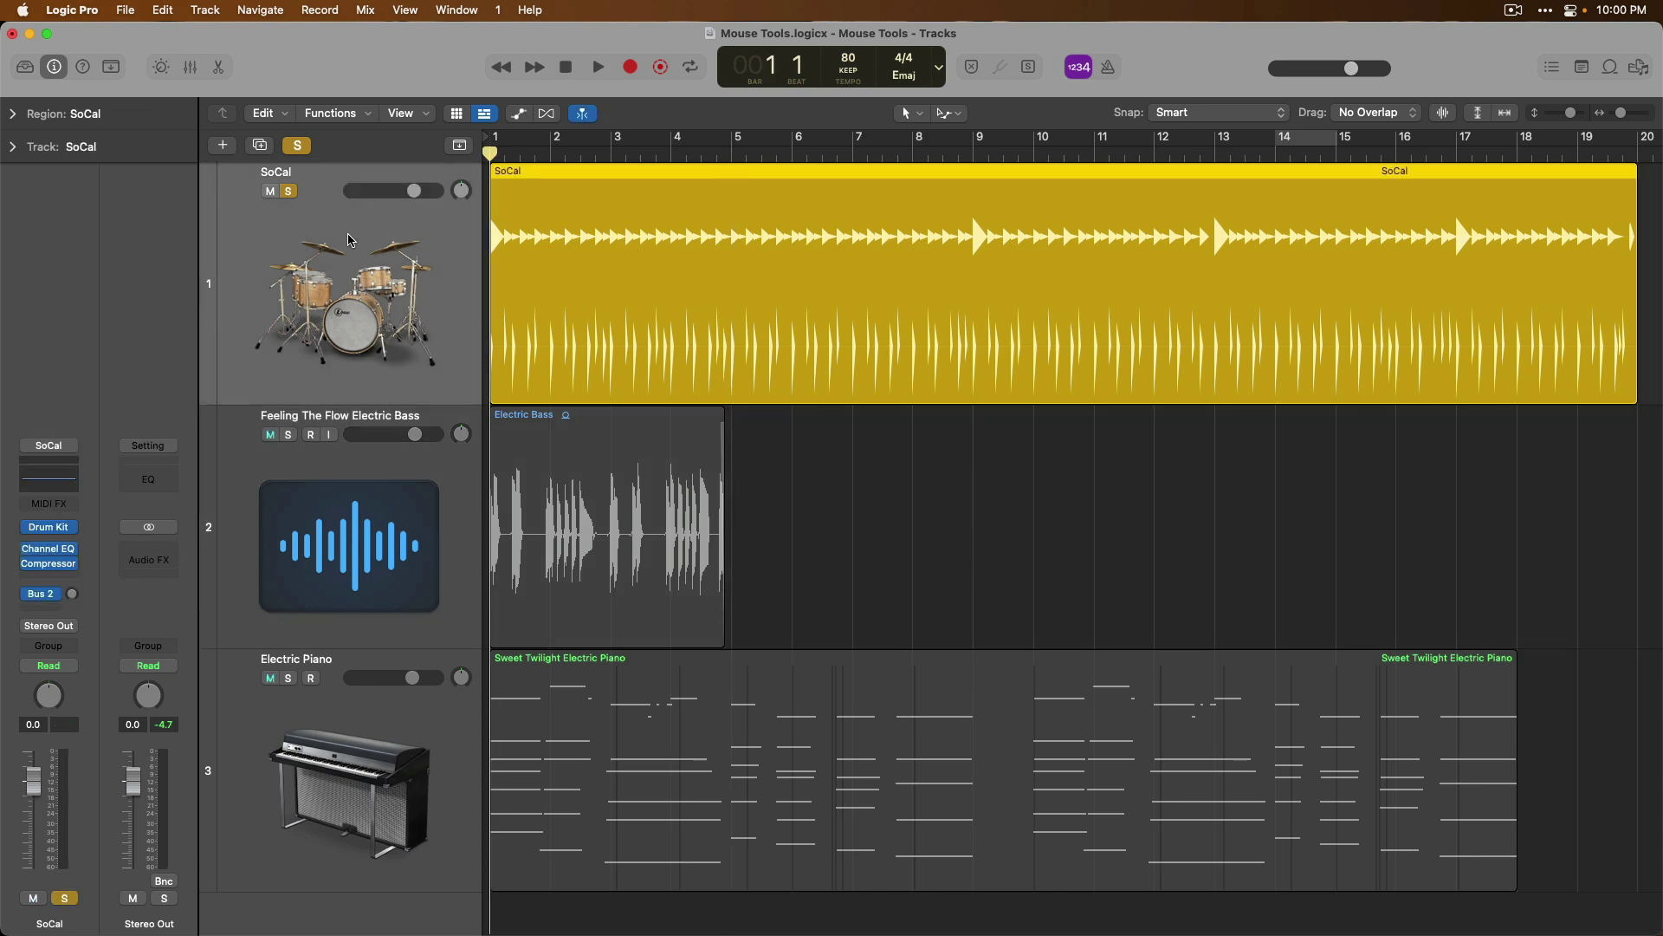
{"action": "key", "text": "space"}
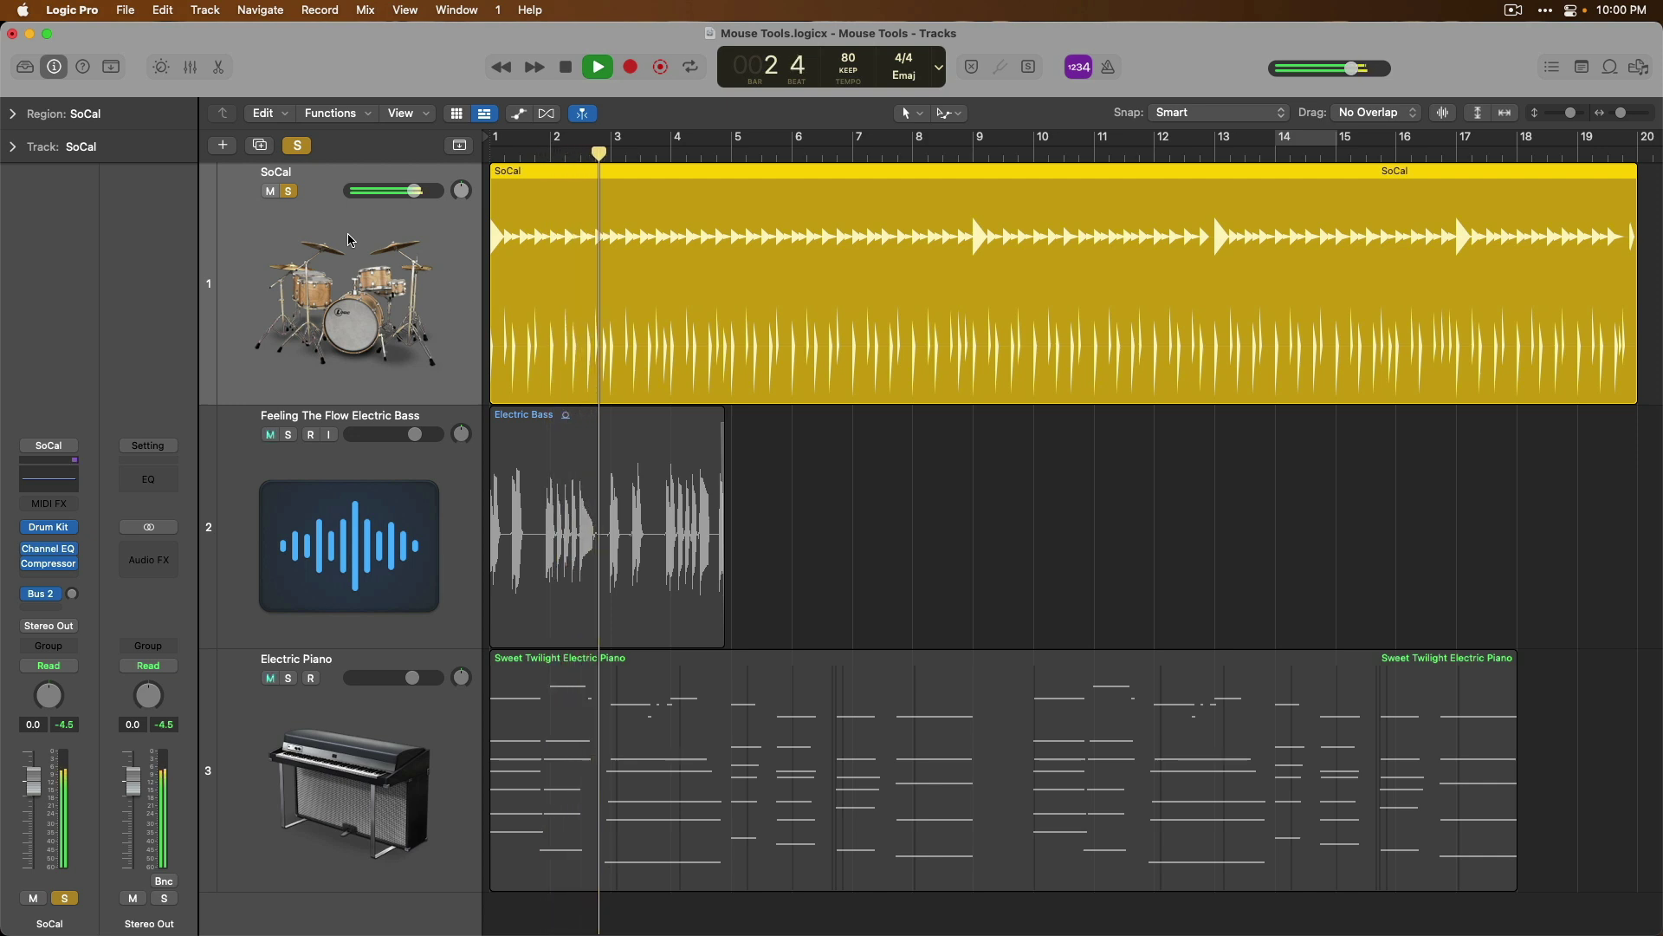
{"action": "key", "text": "space"}
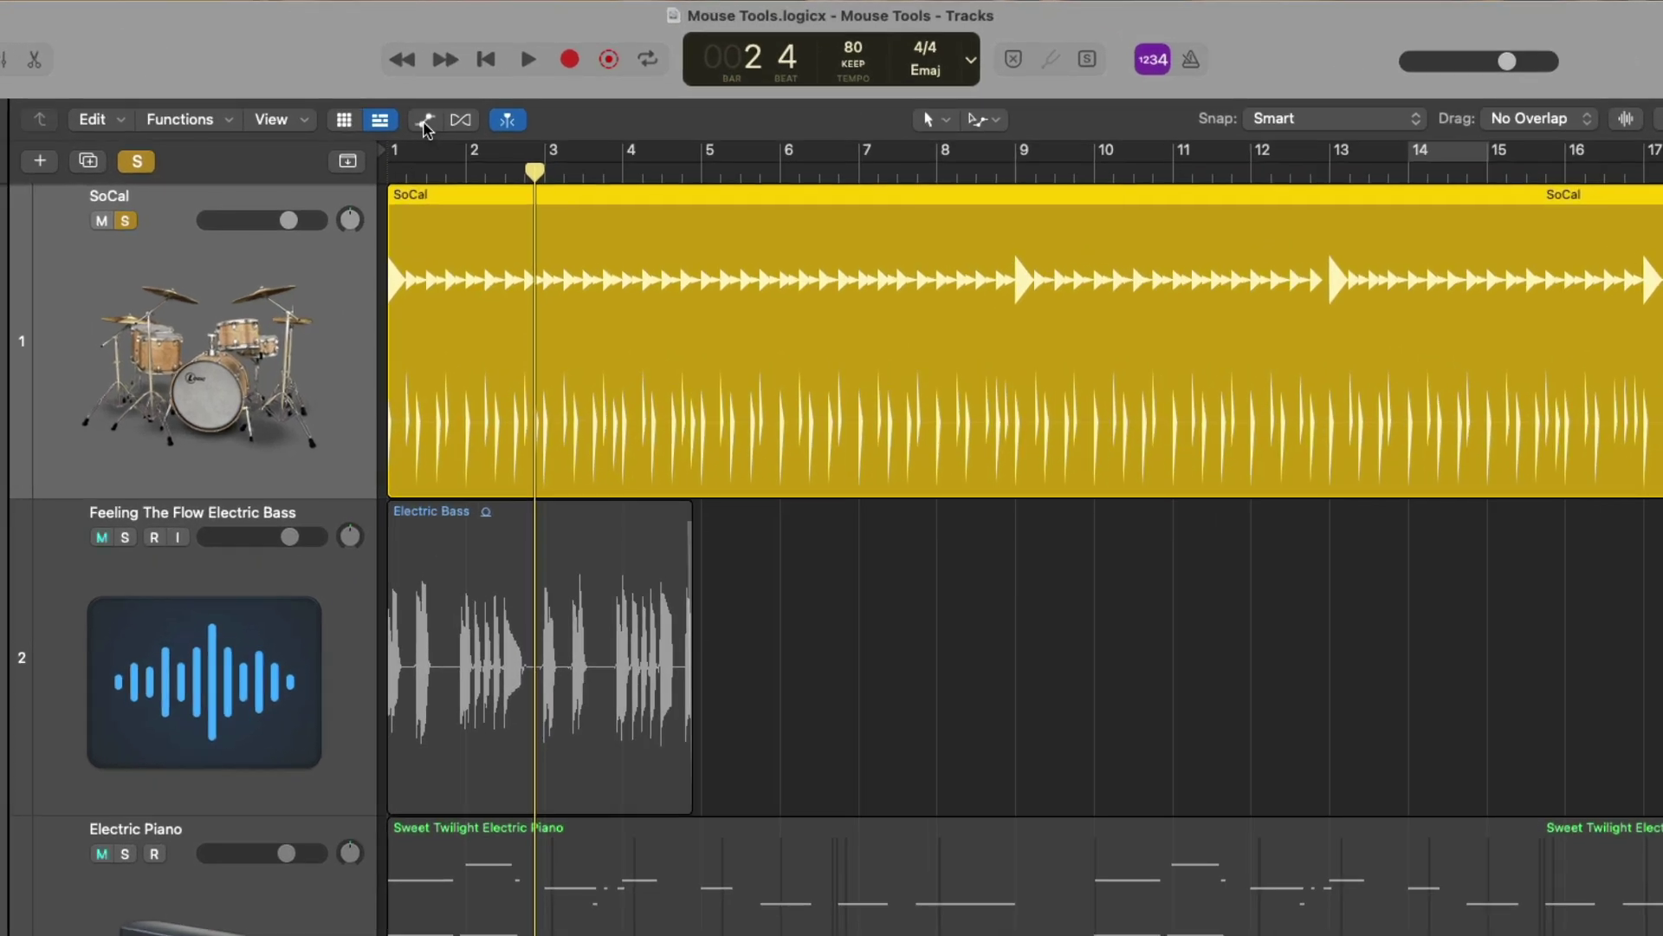
Step: Shape SoCal's volume automation to rise from −∞ to +0.0 dB and drop back to −∞
{"action": "left_click", "coordinate": [426, 121]}
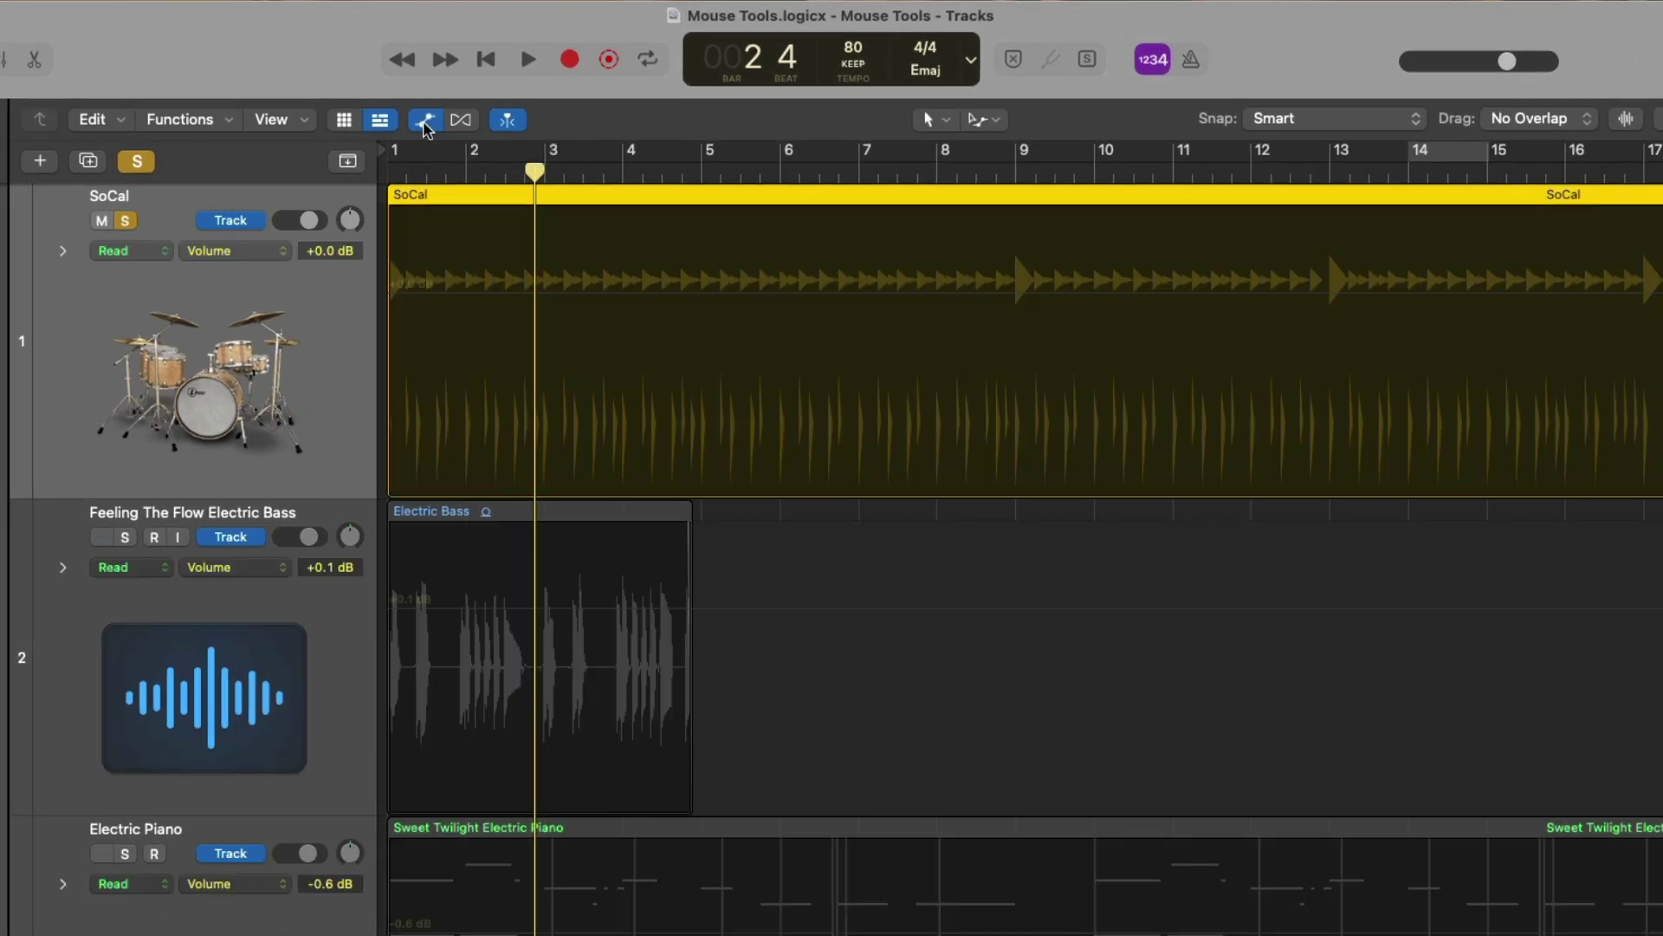
{"action": "left_click", "coordinate": [443, 302]}
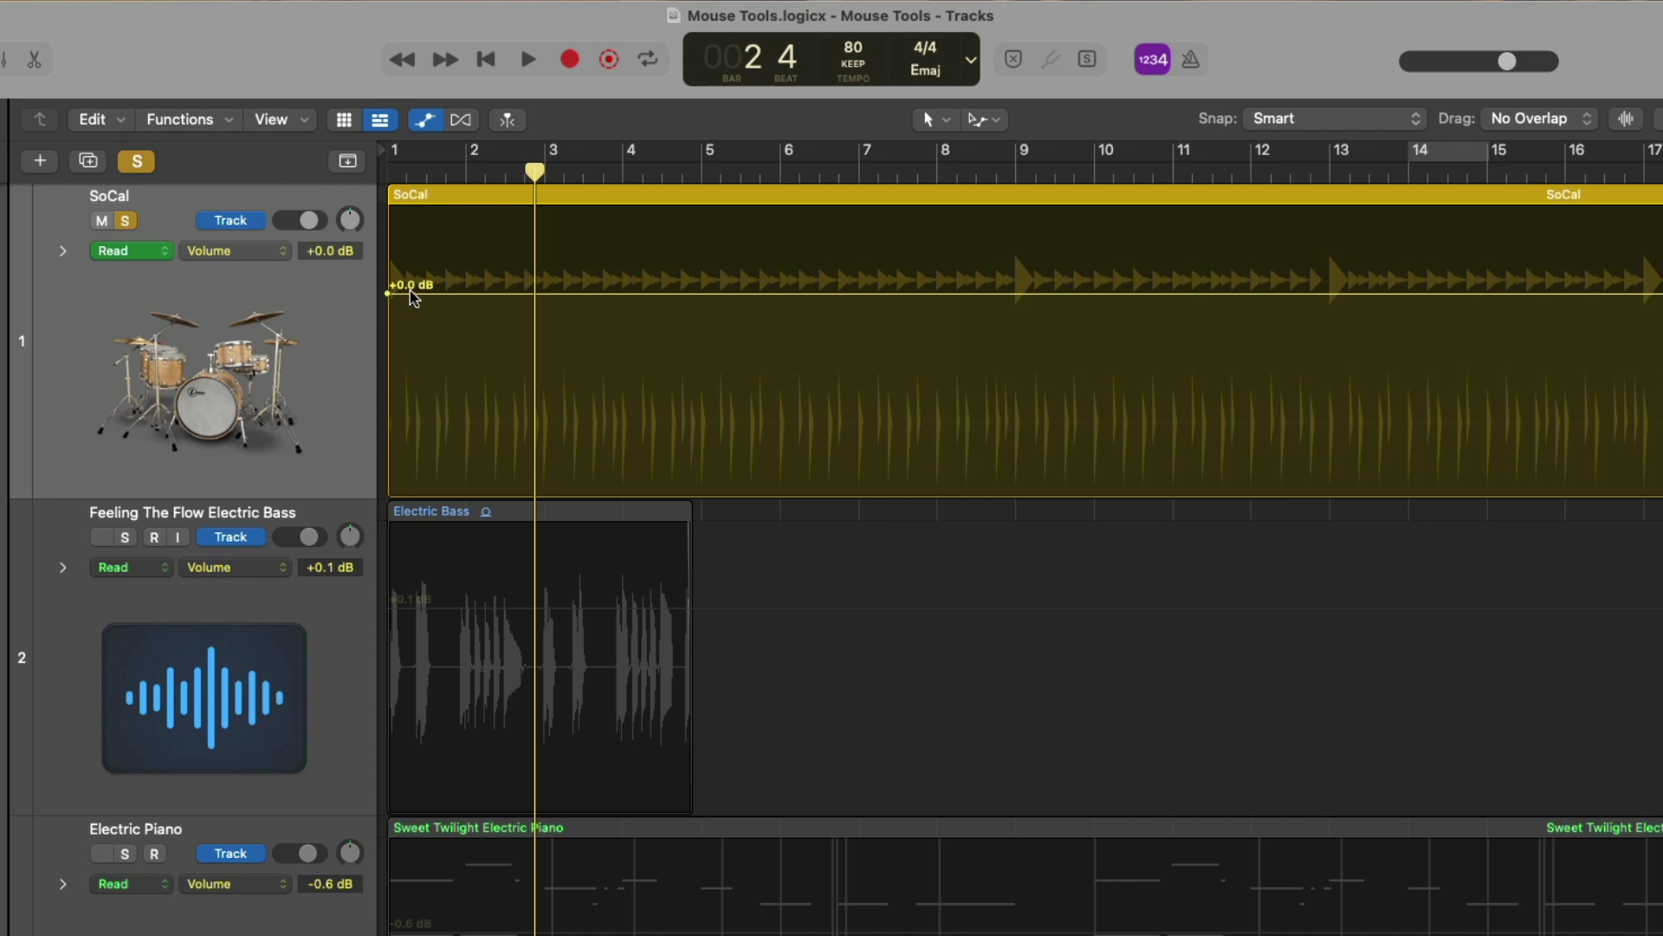
{"action": "left_click", "coordinate": [492, 294]}
{"action": "left_click", "coordinate": [425, 294]}
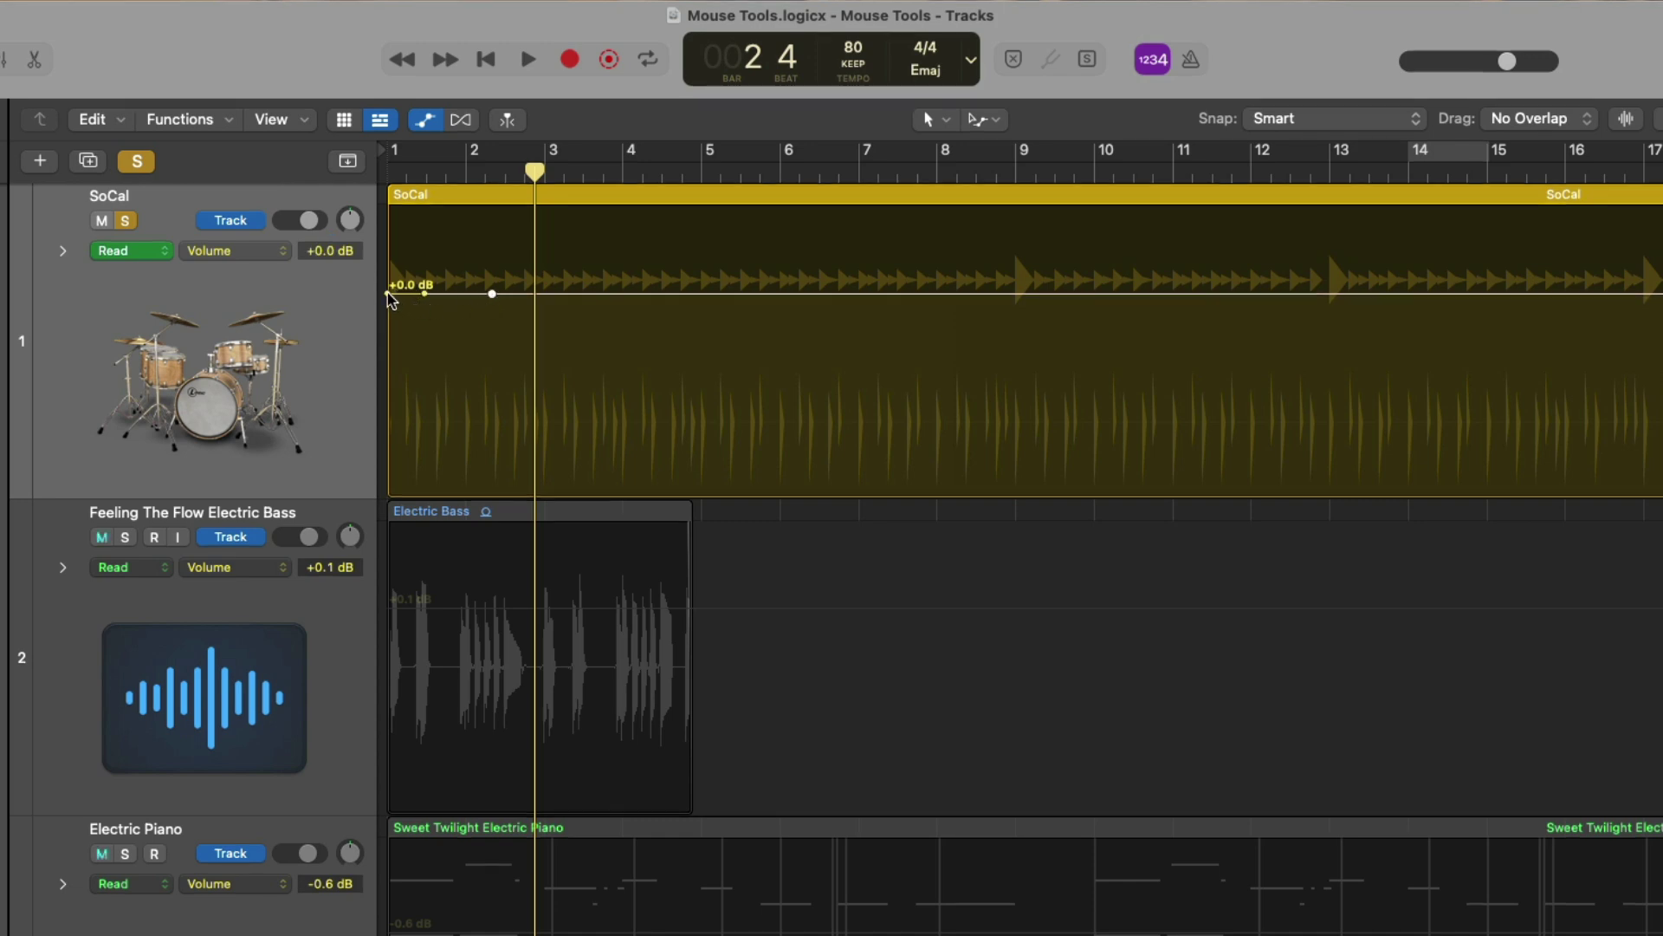
{"action": "left_click_drag", "start_coordinate": [388, 299], "coordinate": [387, 496]}
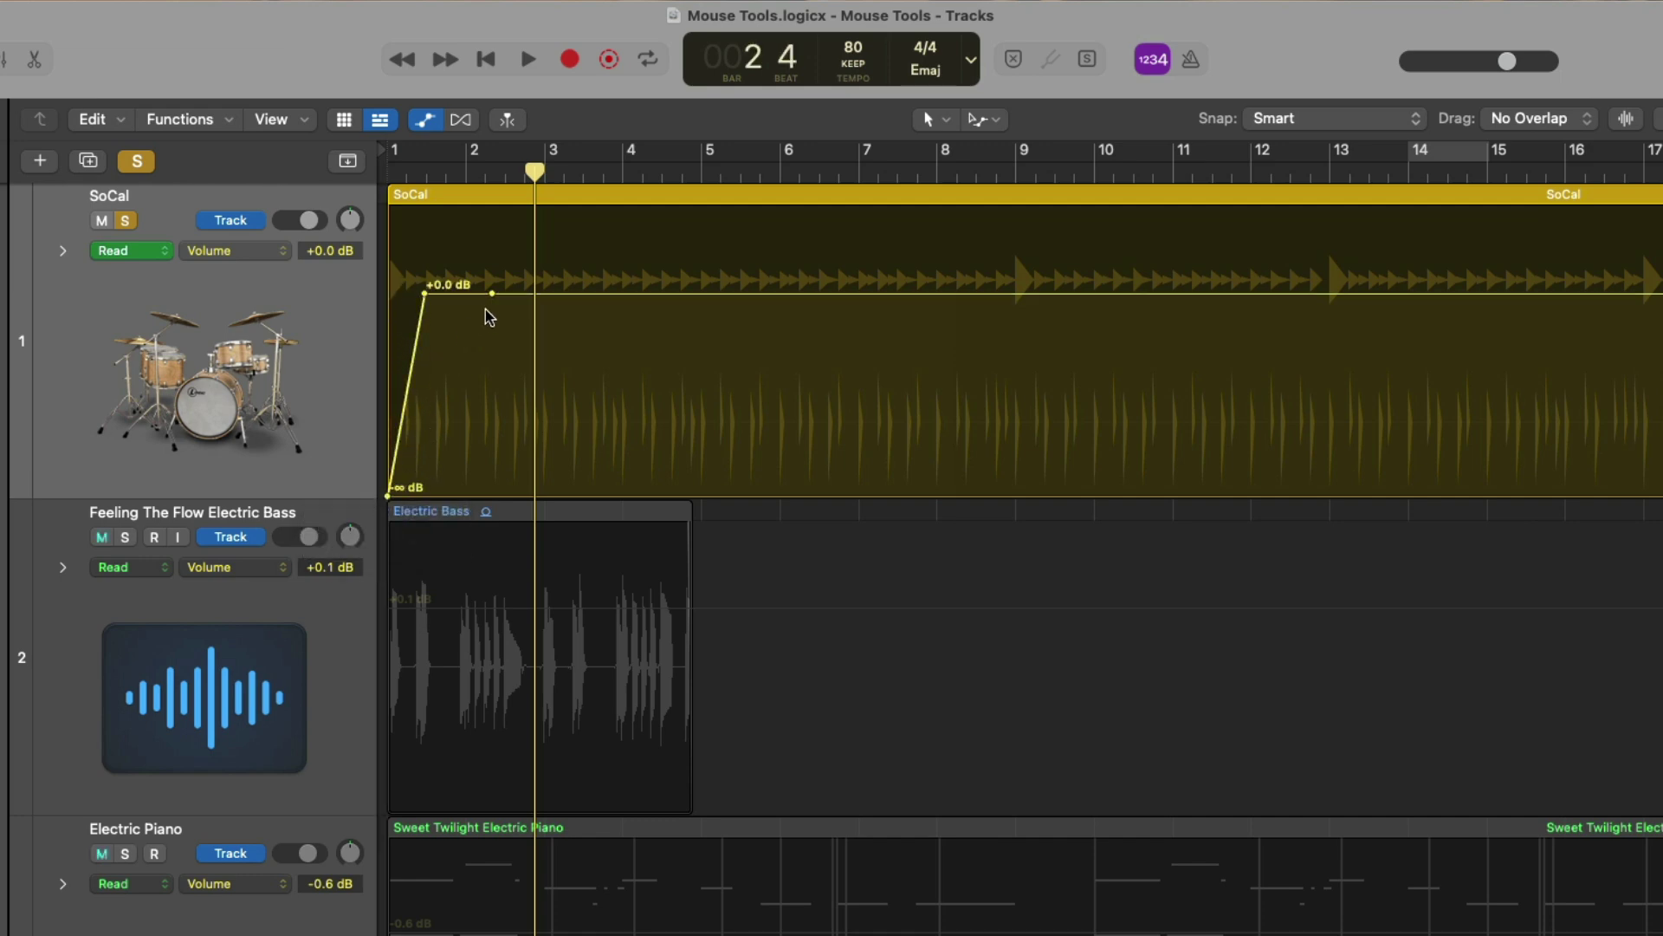
{"action": "left_click_drag", "start_coordinate": [524, 298], "coordinate": [520, 496]}
Step: Play the drums from the start to hear the volume fades
{"action": "key", "text": "Return"}
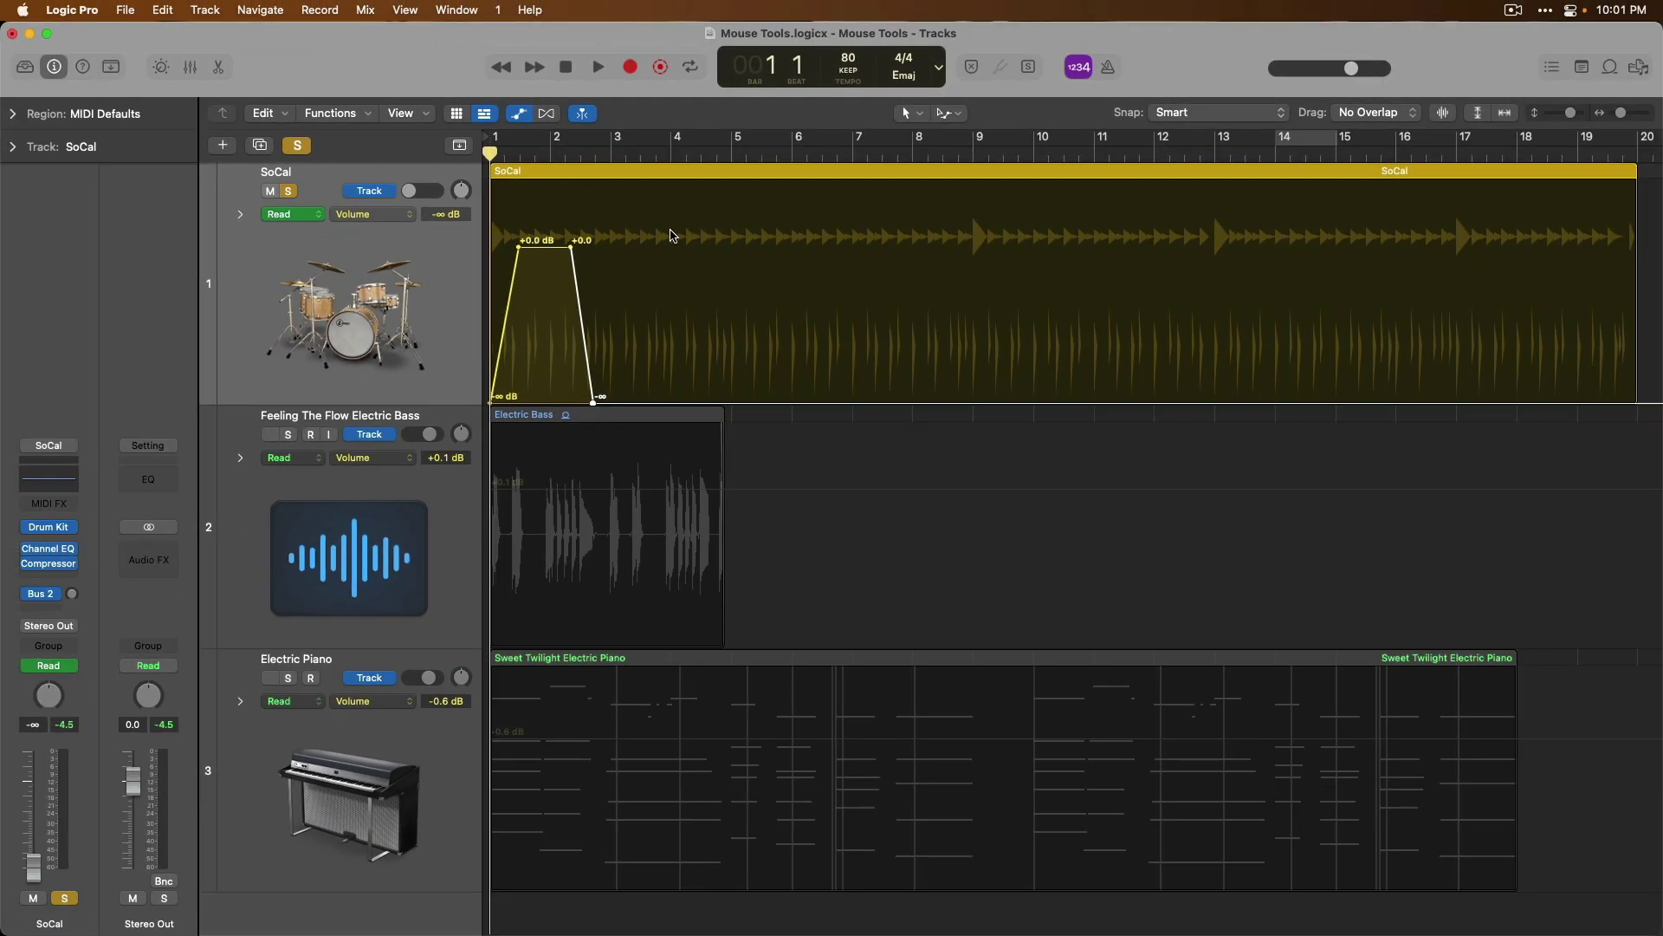
{"action": "key", "text": "space"}
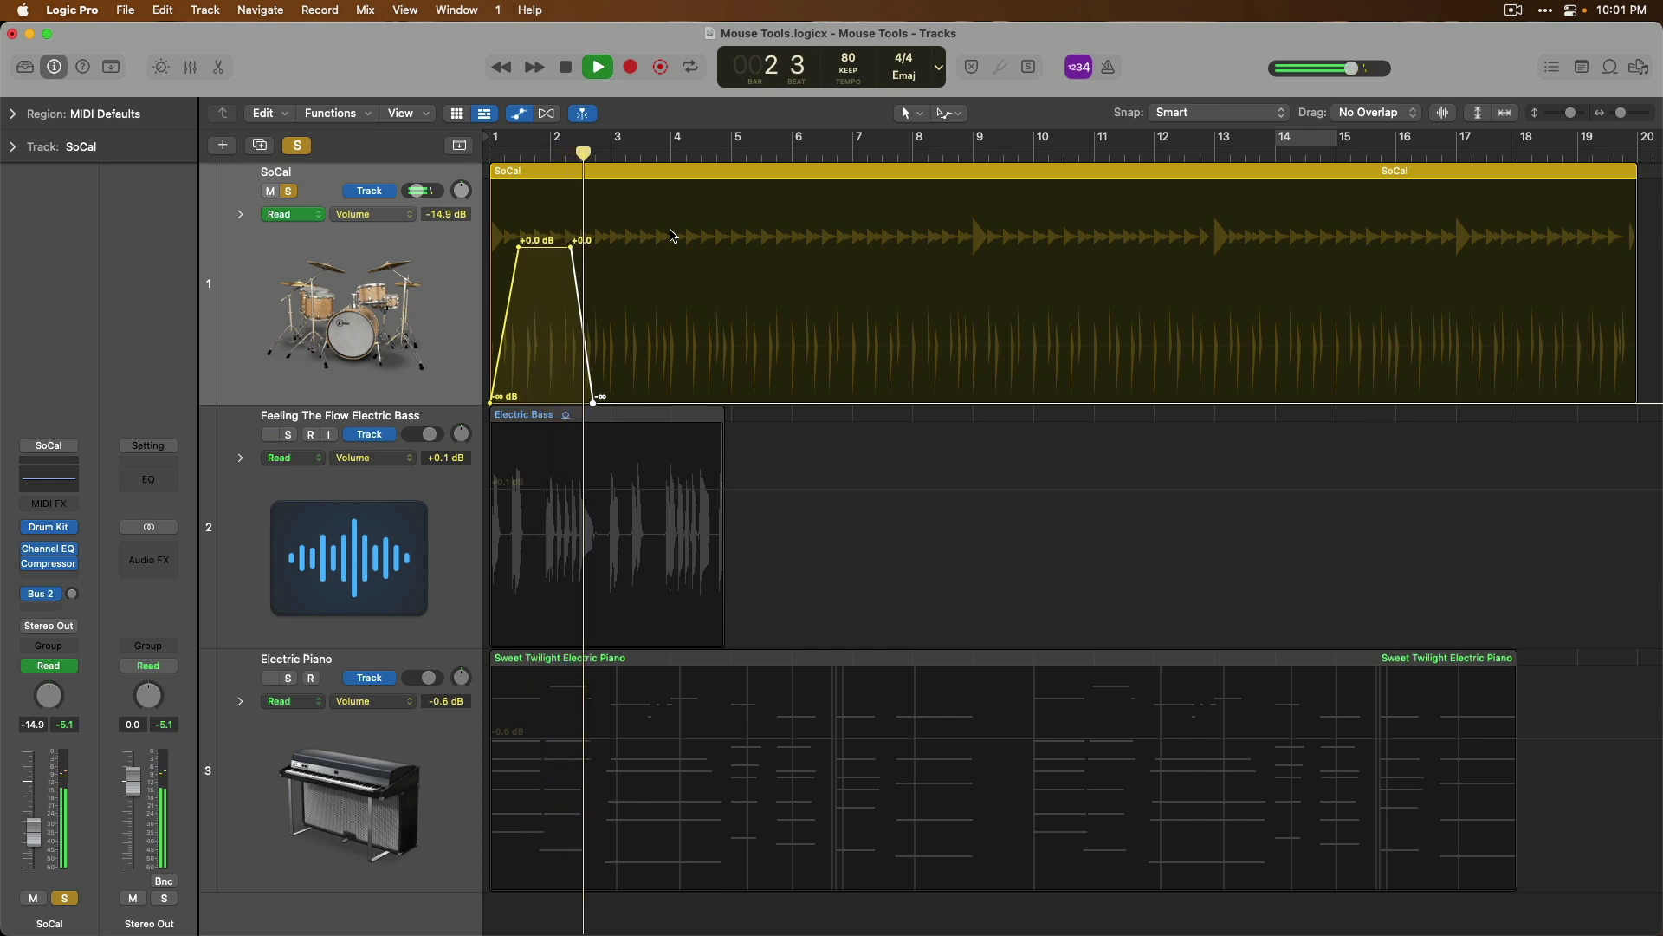
{"action": "key", "text": "space"}
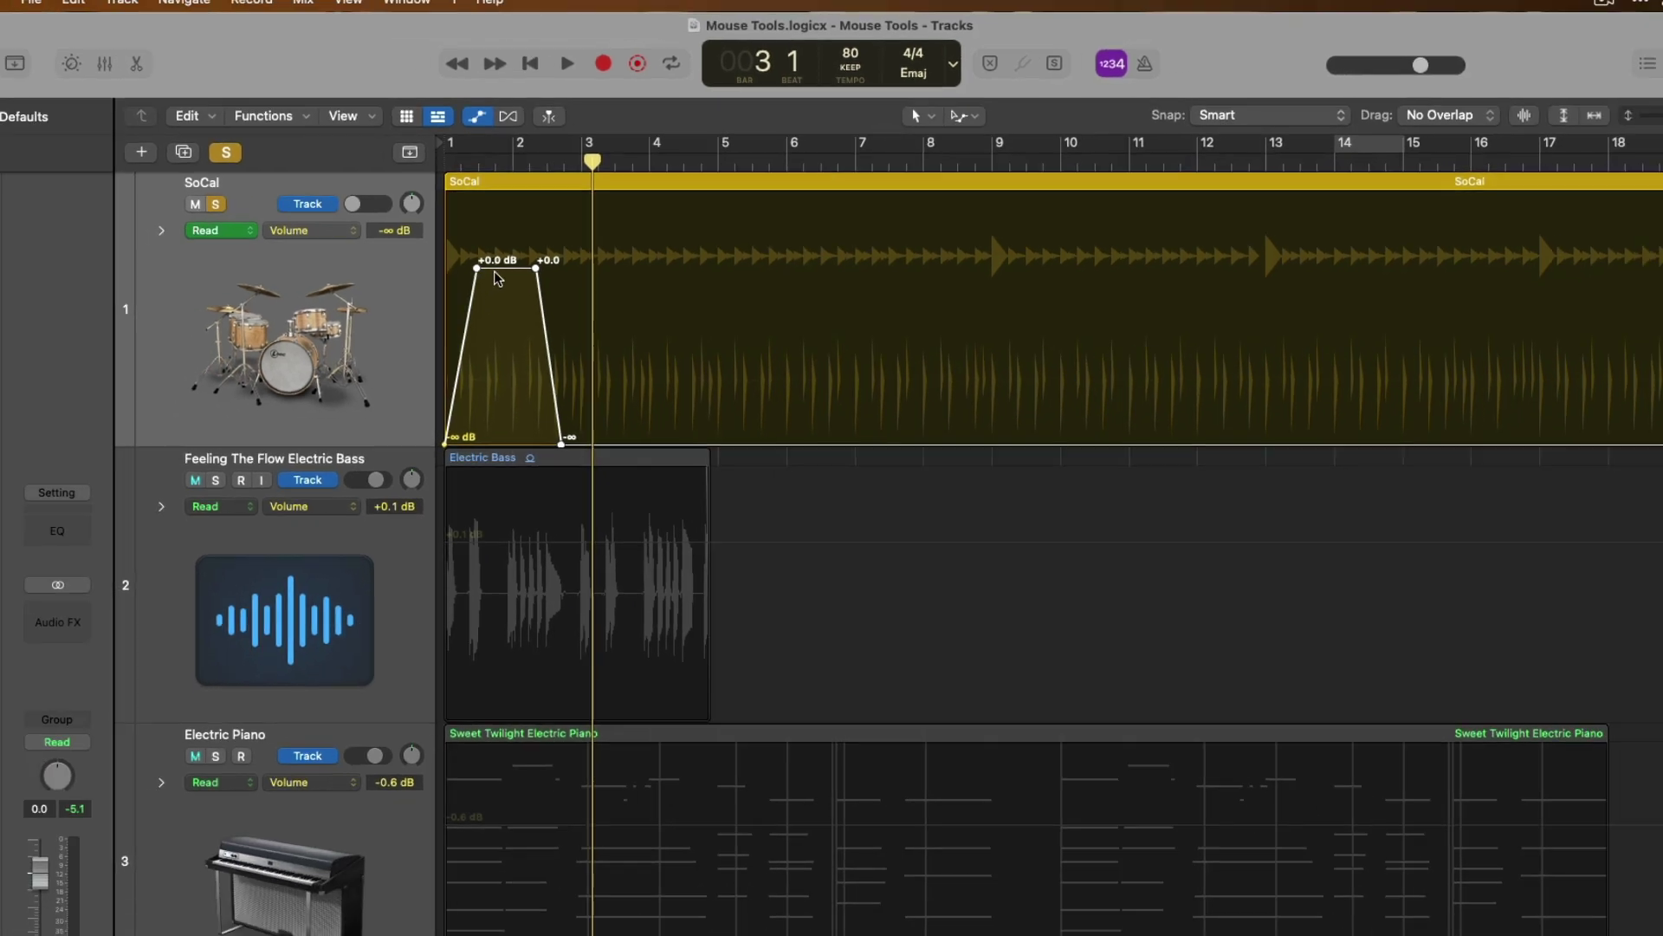
Step: Hide automation, shorten SoCal to bar 4, and repeat it twice copying its automation
{"action": "key", "text": "a"}
{"action": "left_click_drag", "start_coordinate": [1634, 381], "coordinate": [670, 339]}
{"action": "key", "text": "ctrl+r"}
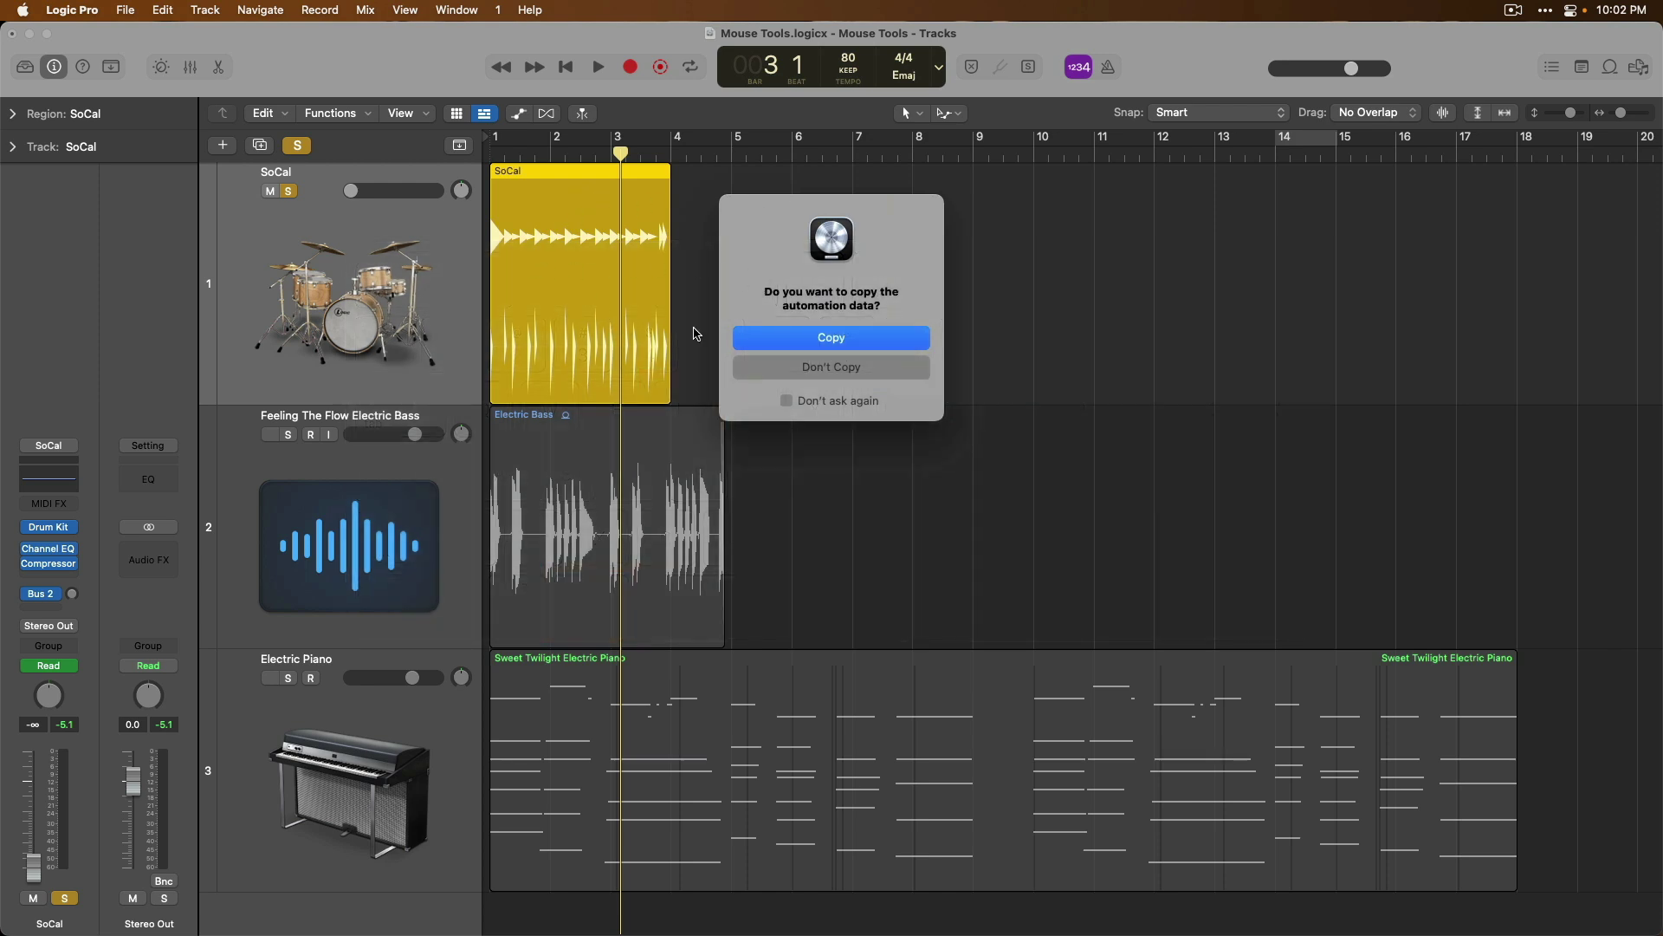
{"action": "left_click", "coordinate": [820, 337]}
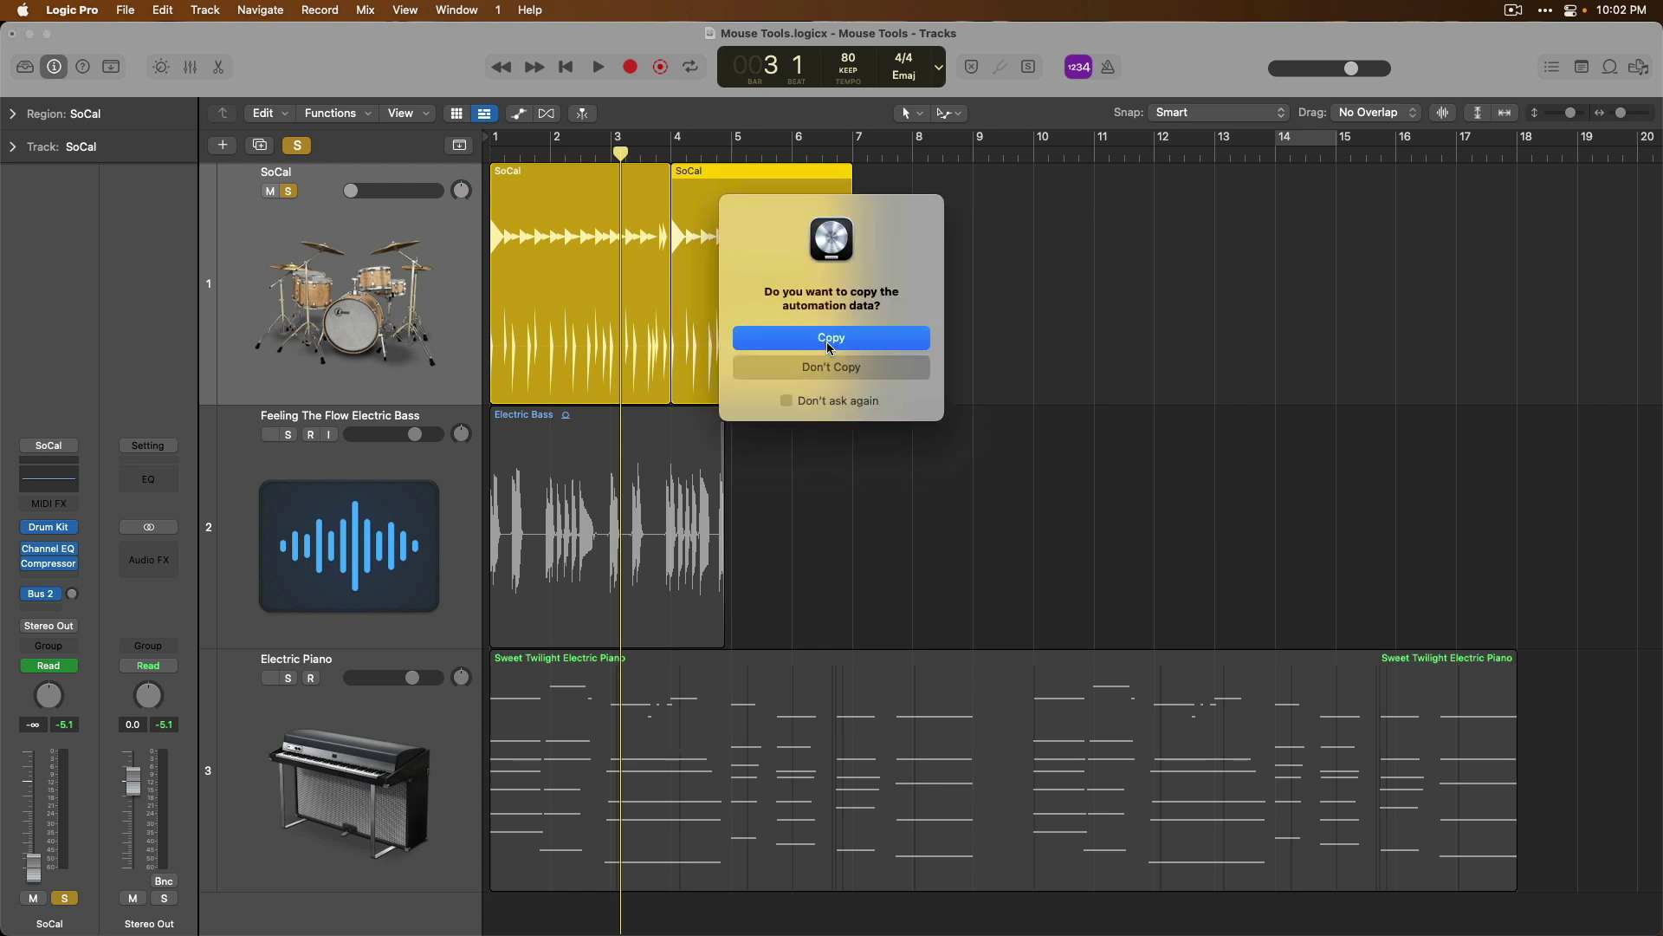
{"action": "left_click", "coordinate": [829, 340]}
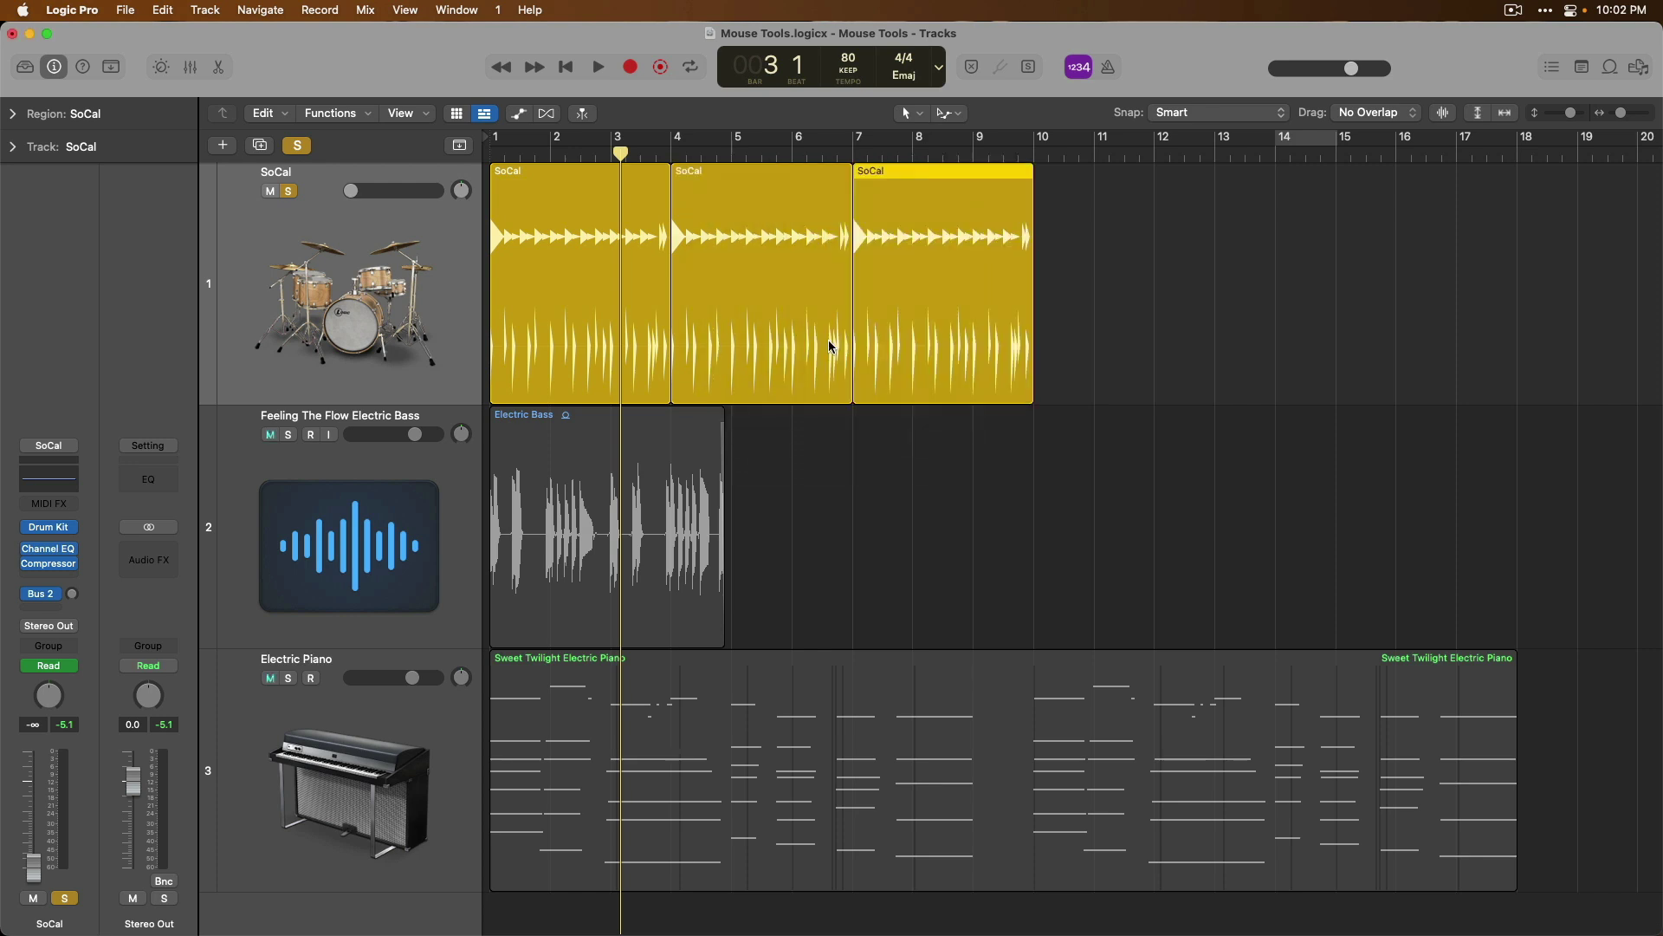
Step: Show automation and lower the third SoCal copy's fade peak to −11.1 dB
{"action": "left_click", "coordinate": [519, 113]}
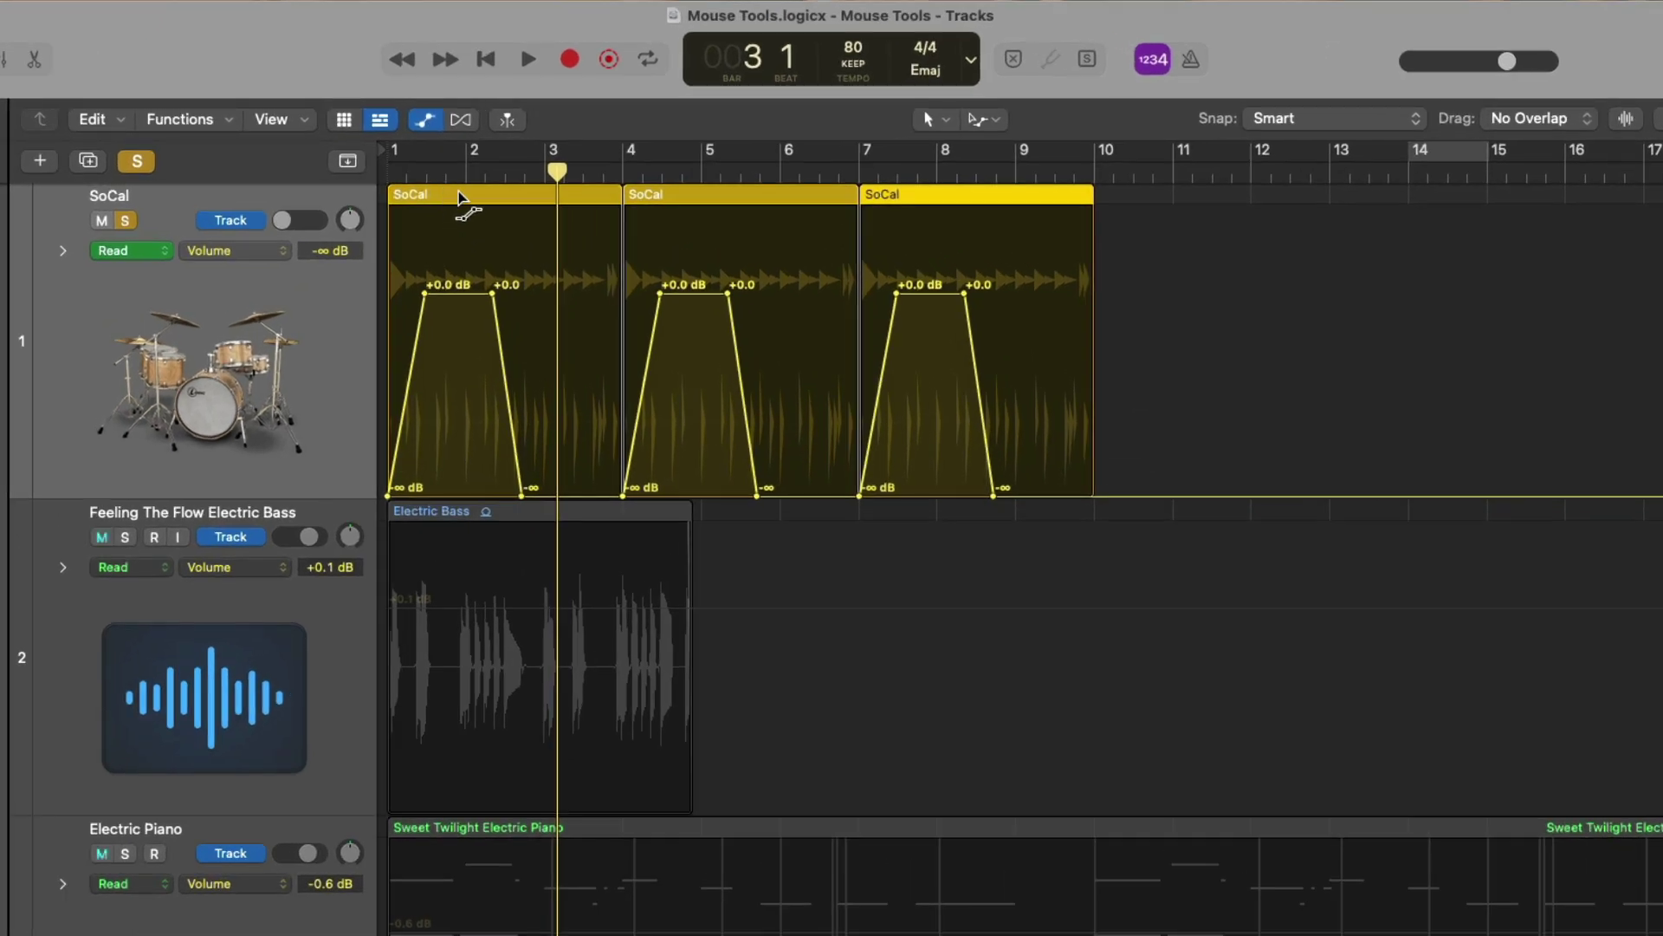
{"action": "left_click", "coordinate": [439, 196]}
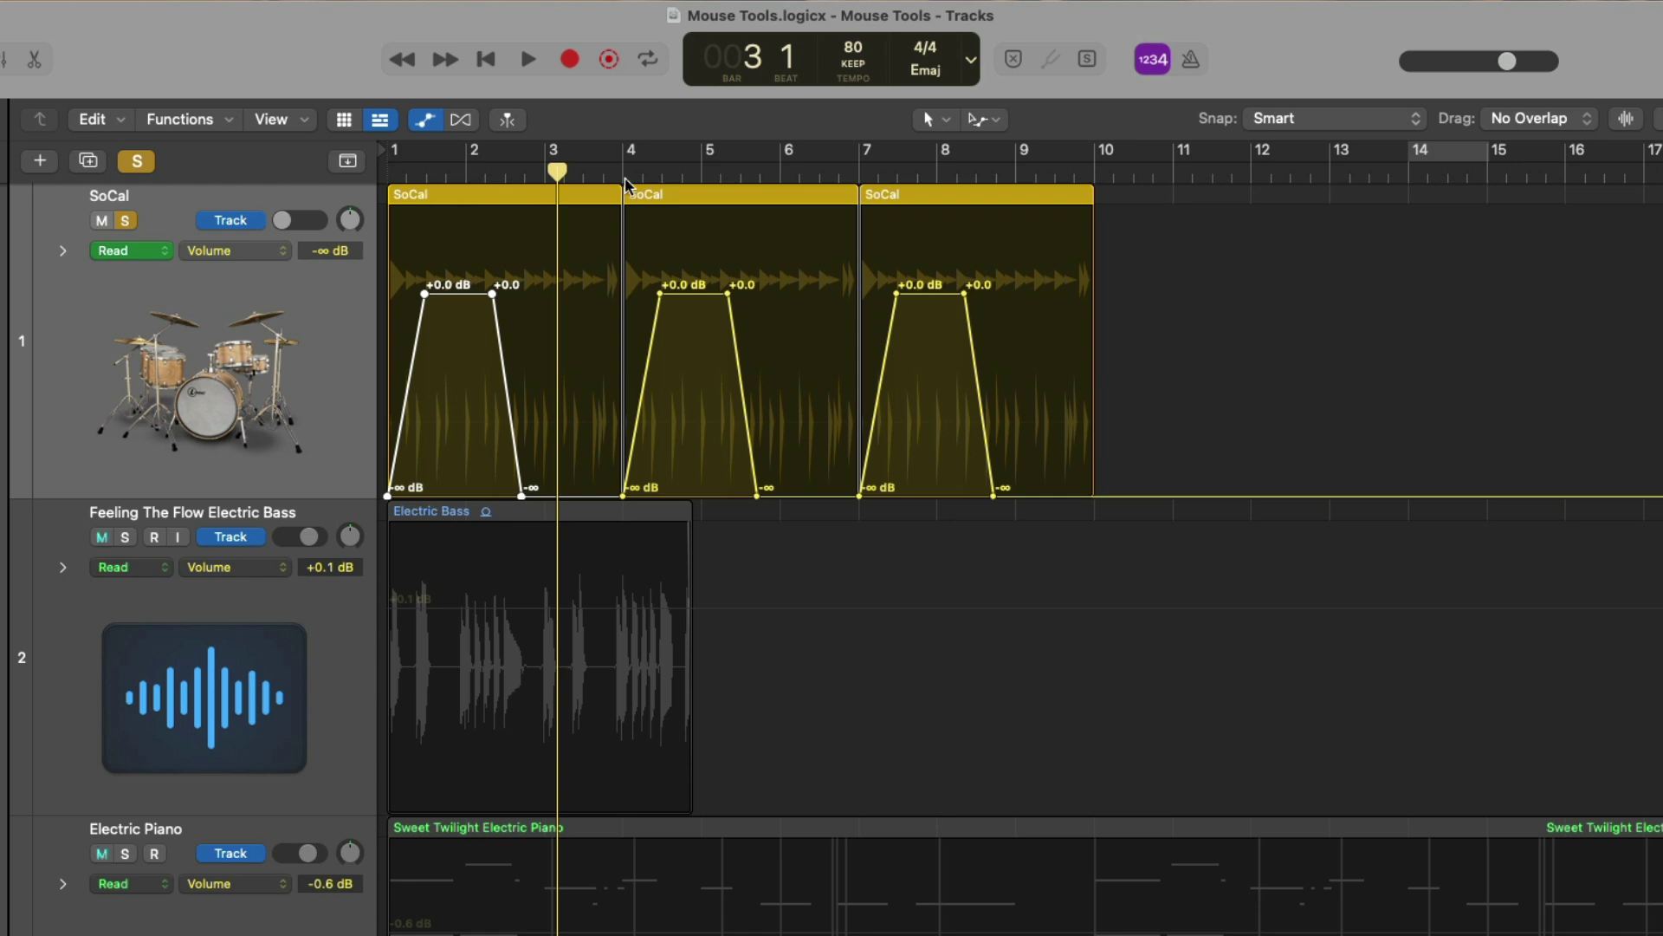
{"action": "left_click", "coordinate": [662, 191]}
{"action": "left_click", "coordinate": [922, 196]}
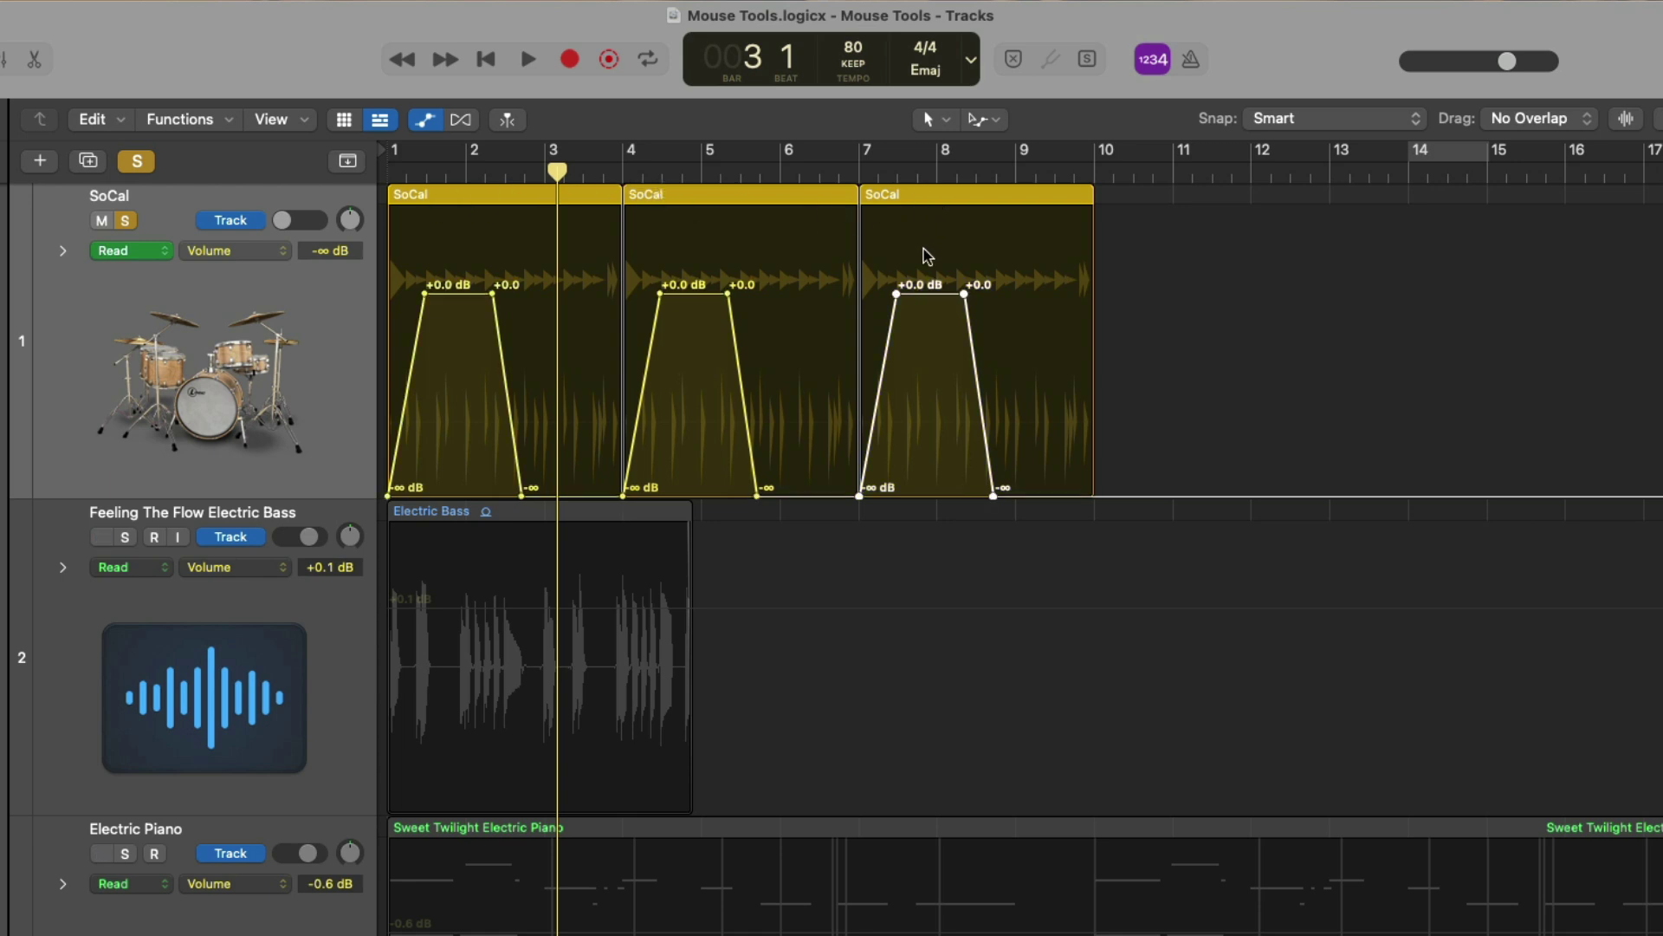
{"action": "left_click_drag", "start_coordinate": [928, 292], "coordinate": [934, 389]}
Step: Lower the second copy's fade peak to −18.2 dB and choose the Automation Curve tool
{"action": "left_click", "coordinate": [693, 199]}
{"action": "left_click_drag", "start_coordinate": [691, 292], "coordinate": [690, 426]}
{"action": "left_click", "coordinate": [789, 399]}
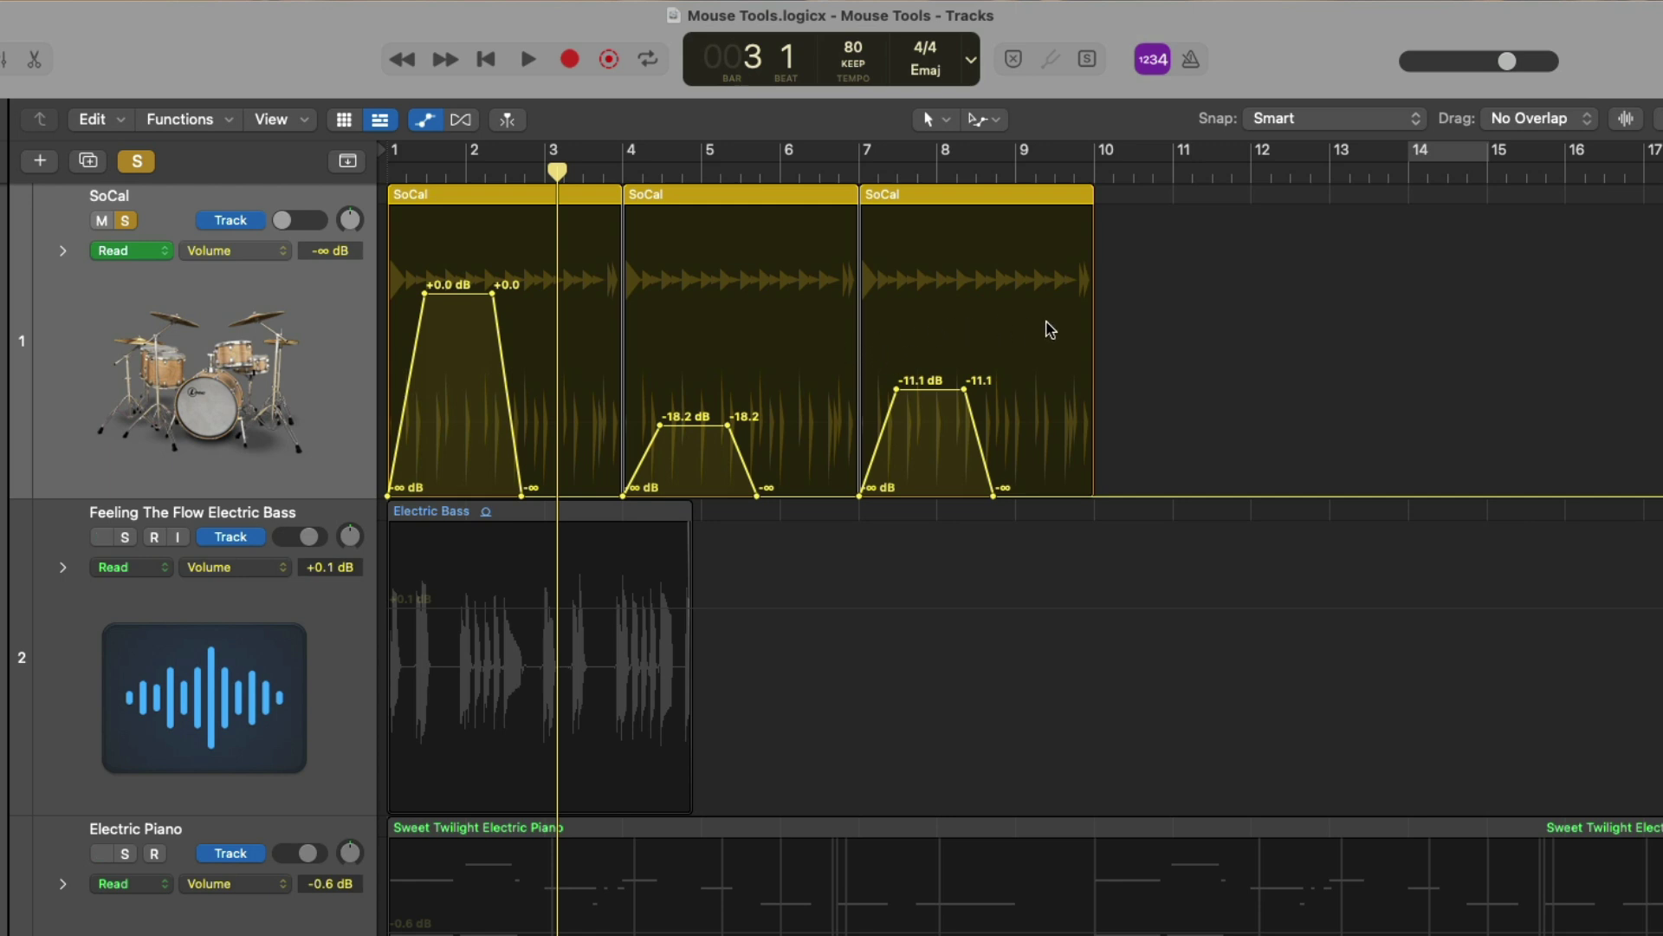
{"action": "key", "text": "t"}
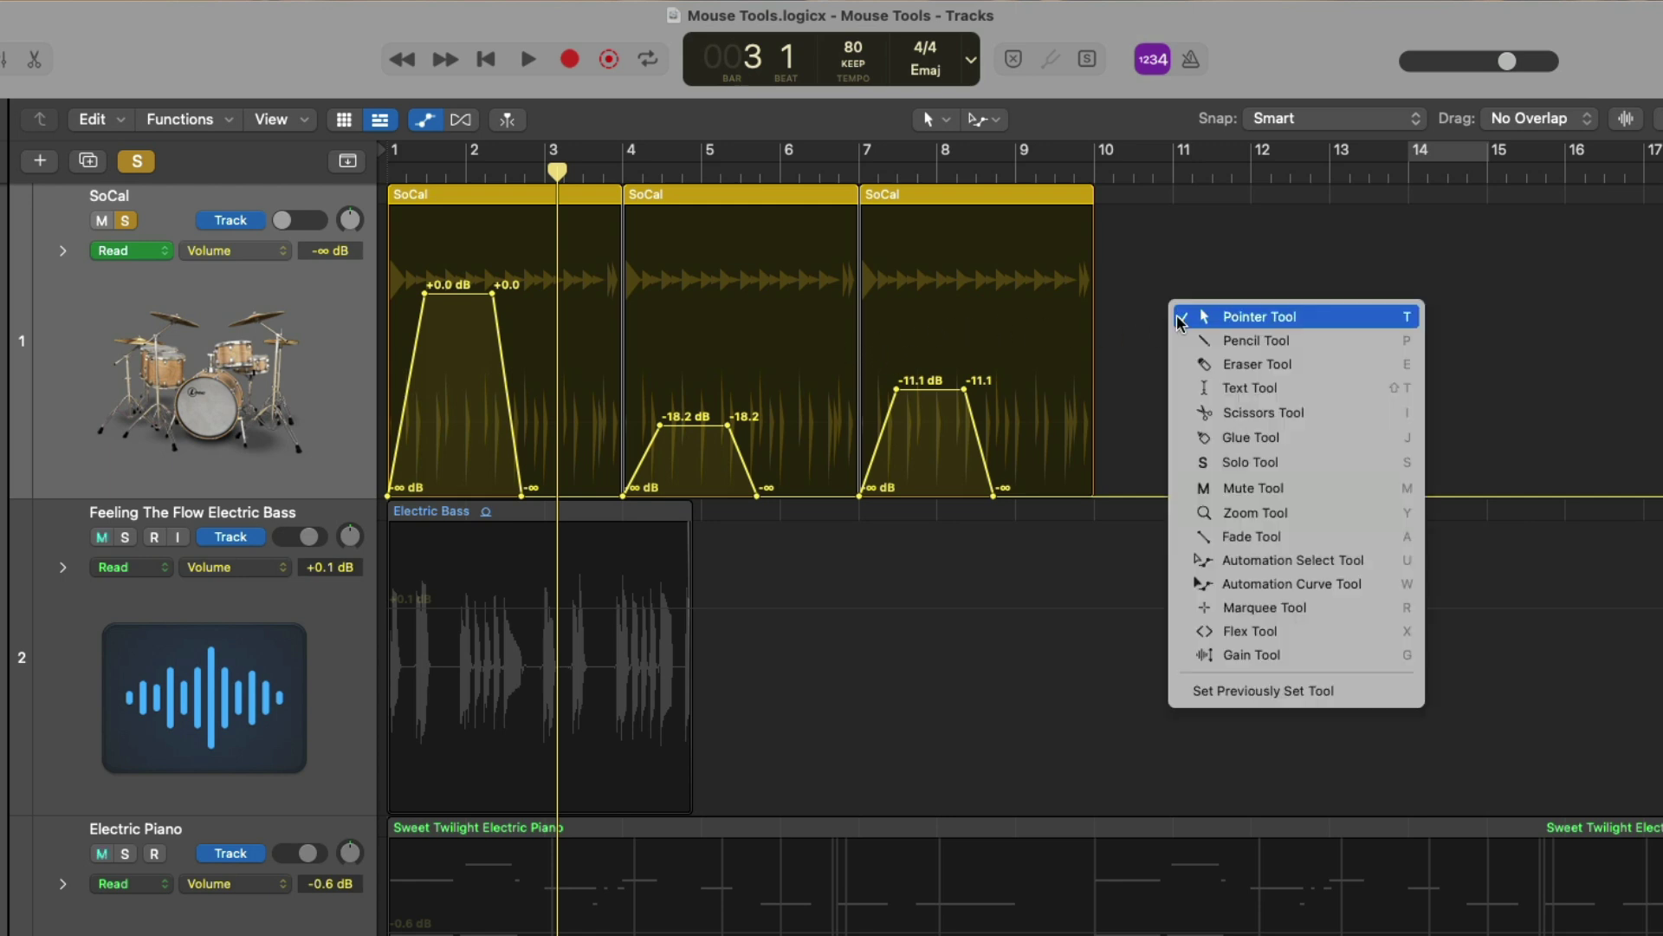
{"action": "left_click", "coordinate": [1237, 583]}
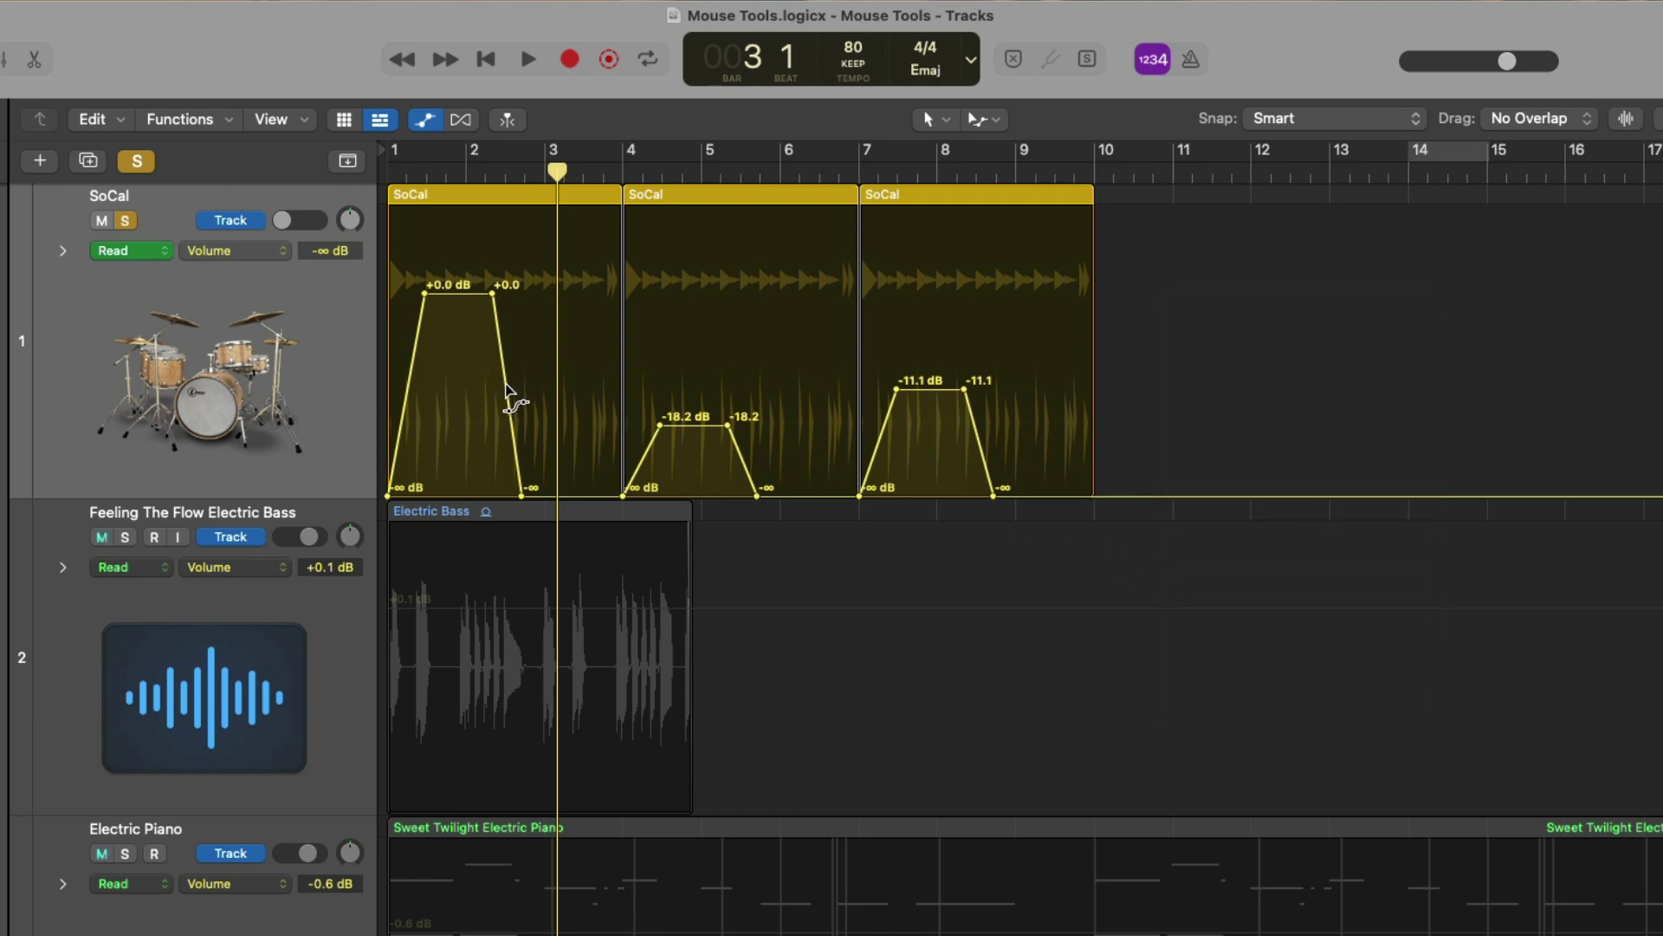
Step: Bend the first SoCal region's fade-out into an S-curve and play it from bar 2
{"action": "scroll", "coordinate": [508, 388], "scroll_direction": "up", "scroll_amount": 10}
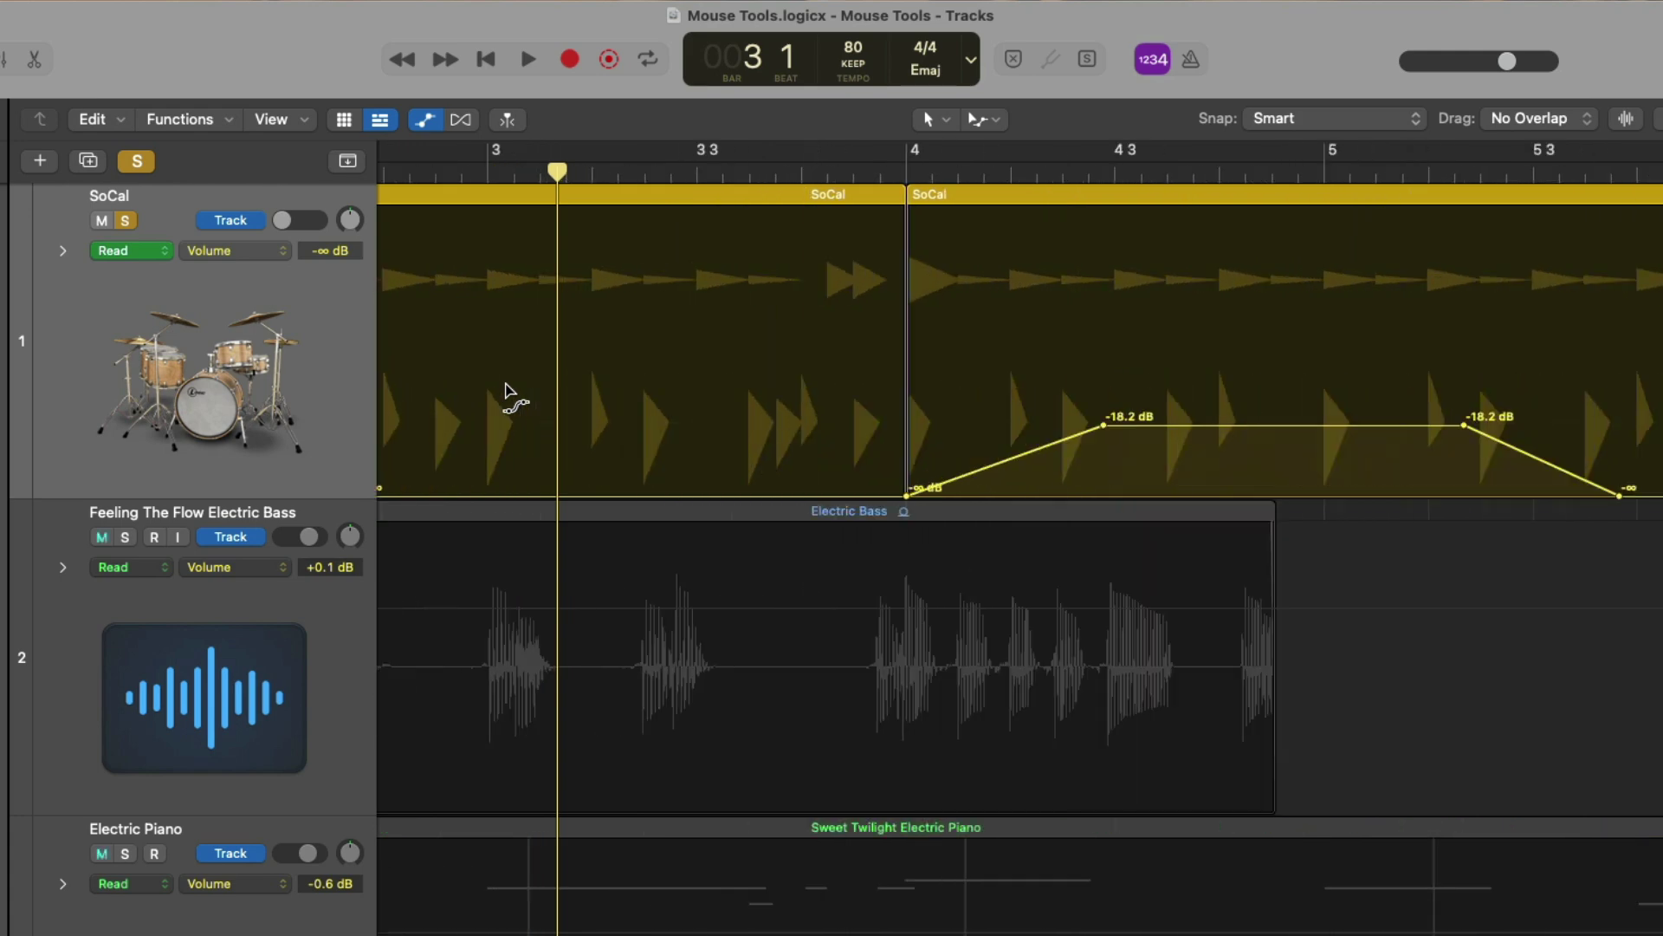
{"action": "scroll", "coordinate": [511, 392], "scroll_direction": "left", "scroll_amount": 2}
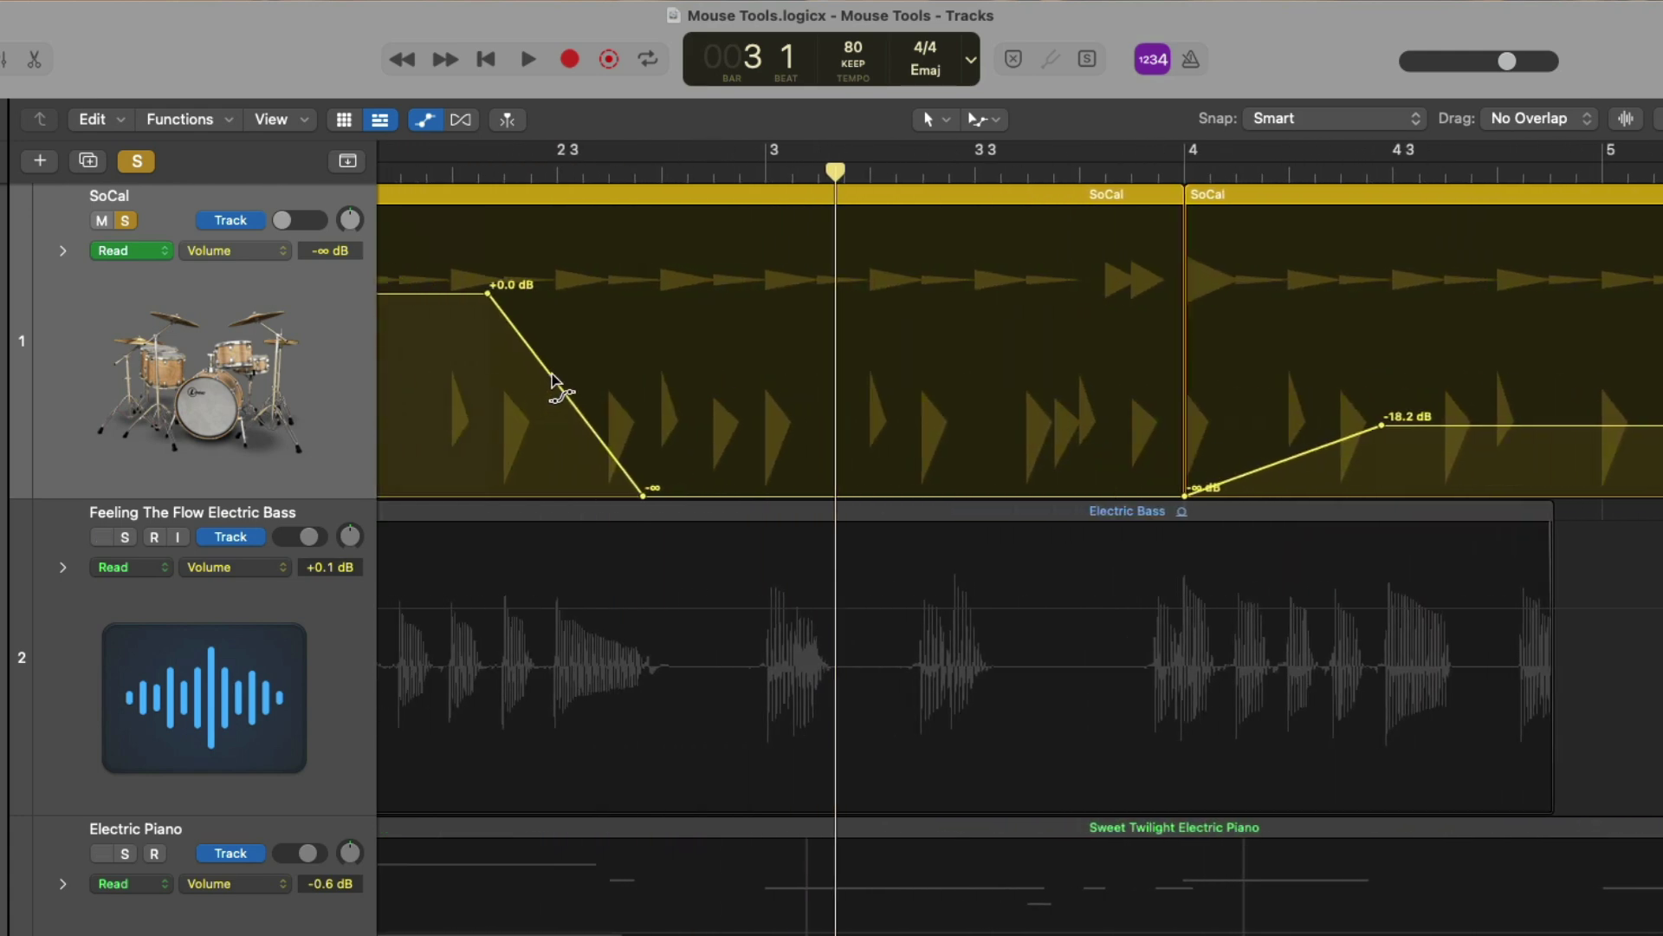
{"action": "scroll", "coordinate": [552, 378], "scroll_direction": "left", "scroll_amount": 6}
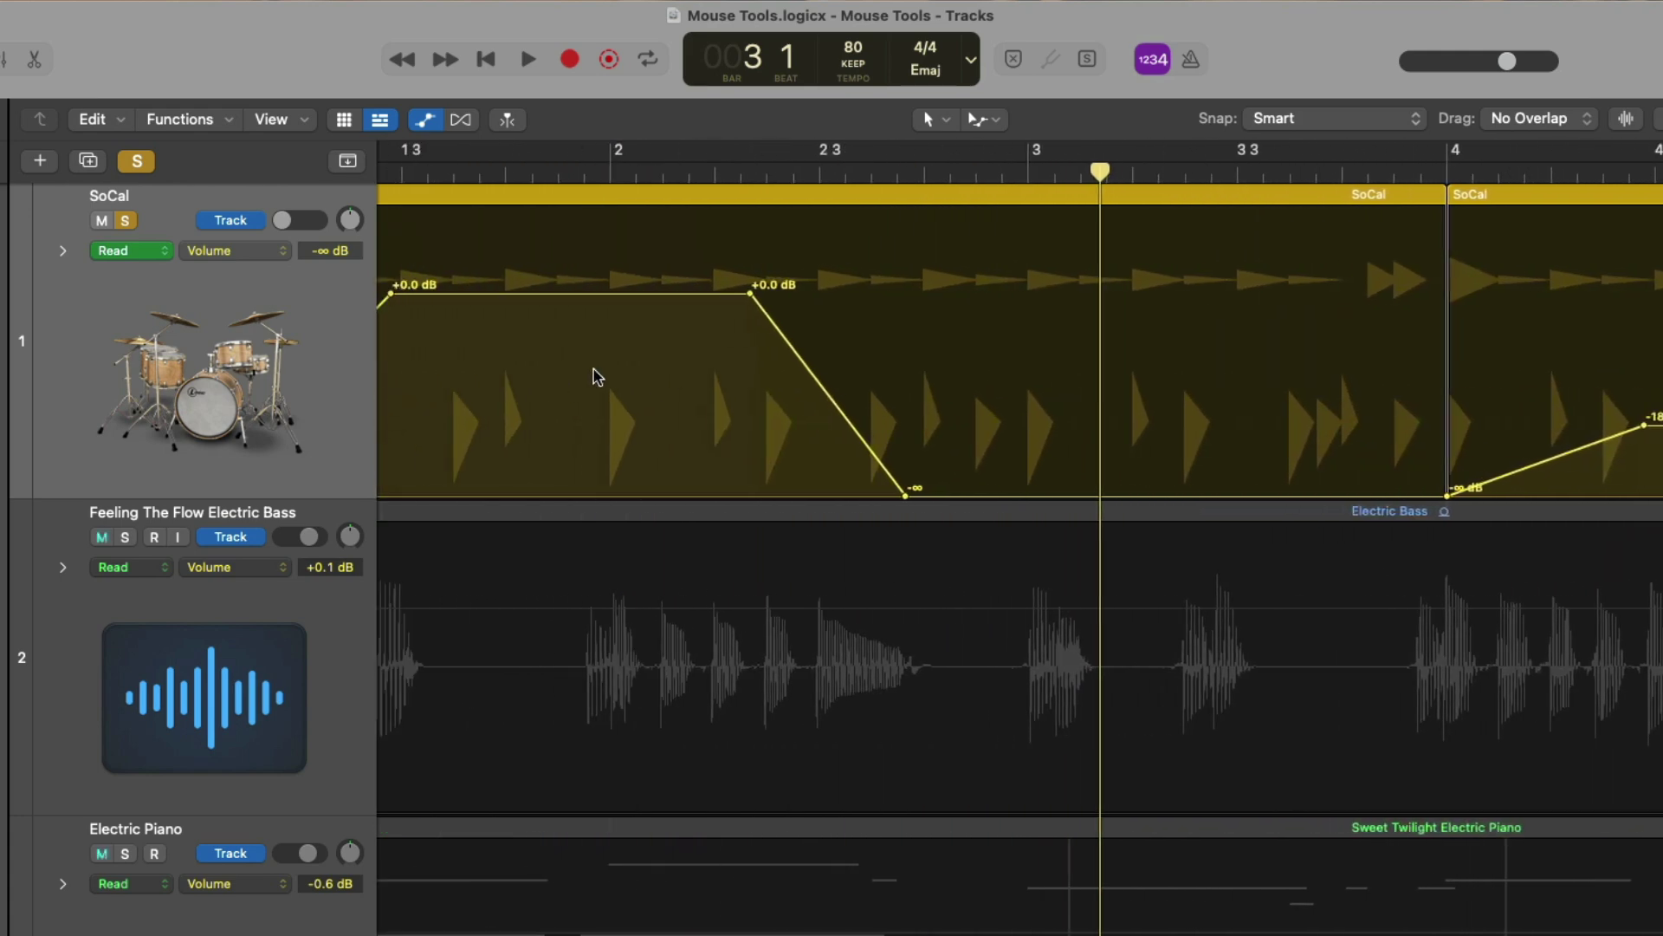
{"action": "left_click", "coordinate": [833, 391]}
{"action": "left_click_drag", "start_coordinate": [833, 391], "coordinate": [754, 366]}
{"action": "left_click", "coordinate": [664, 174]}
{"action": "key", "text": "space"}
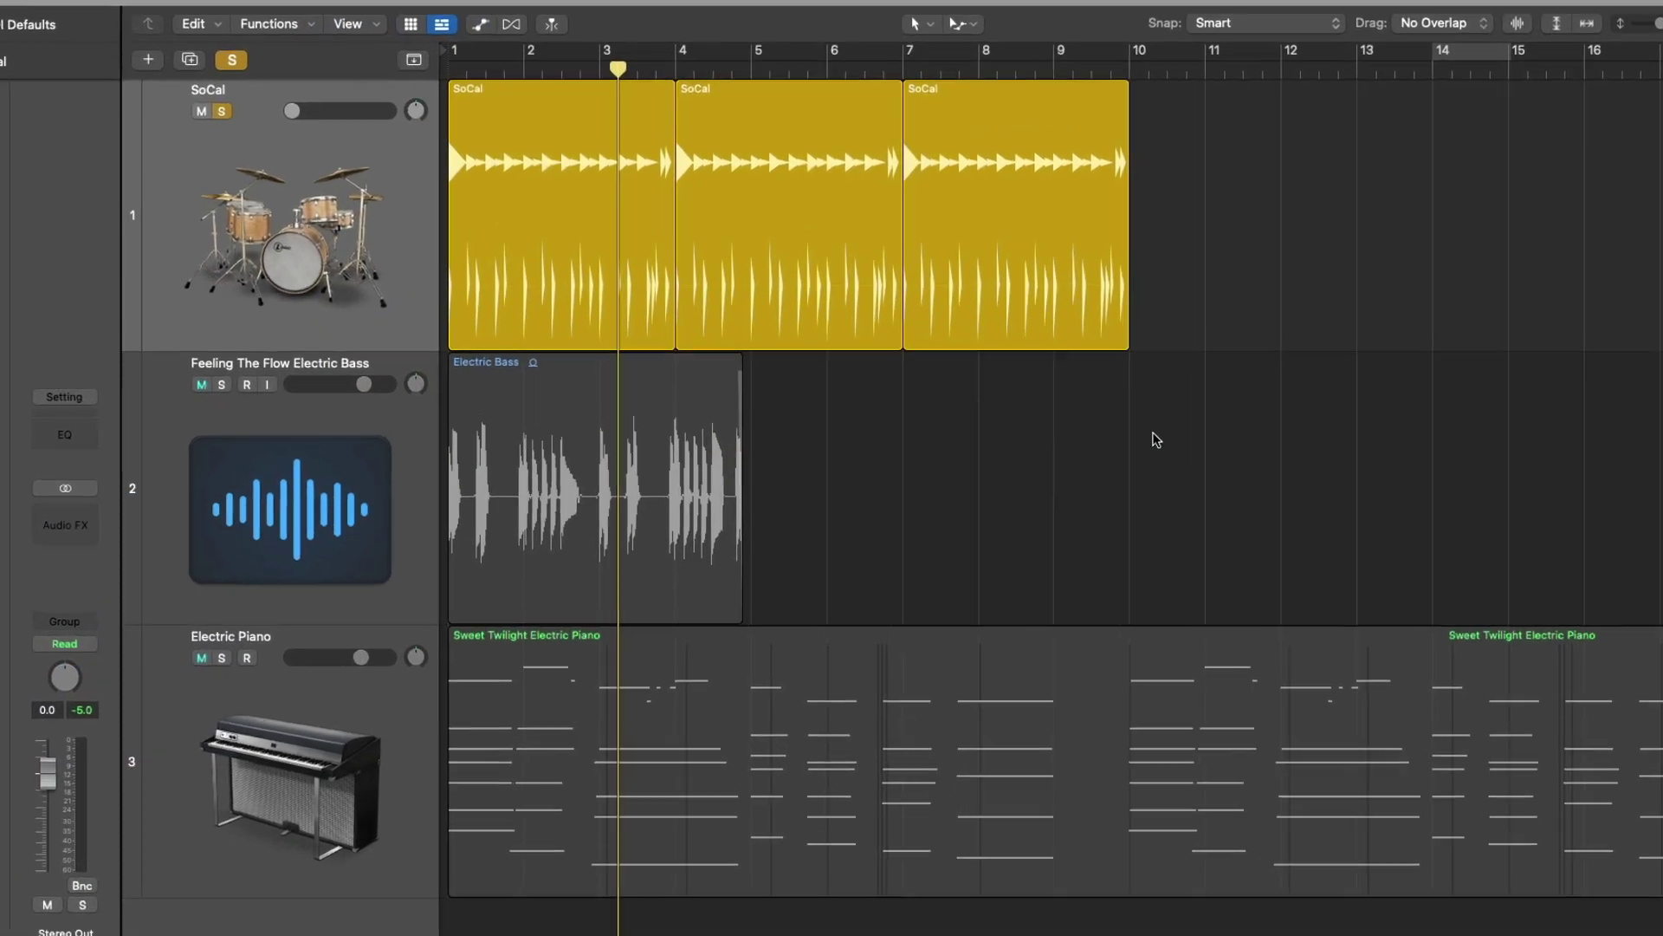
Step: Choose the Marquee tool, unsolo SoCal, and mark a middle section of the bass region
{"action": "key", "text": "t"}
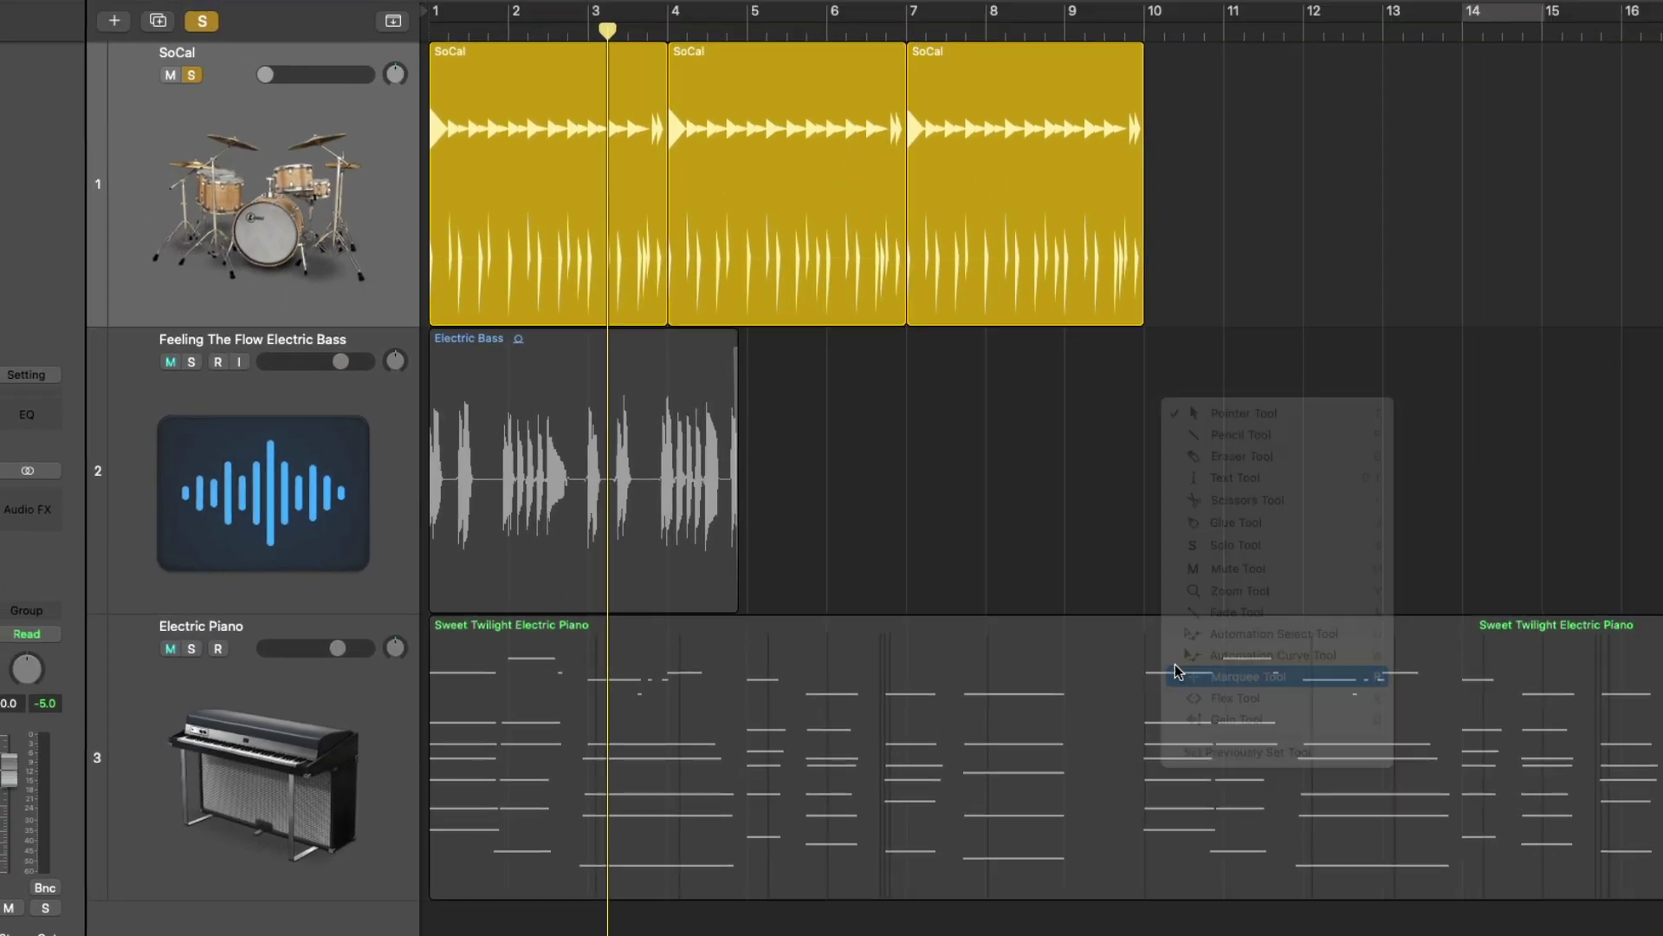
{"action": "left_click", "coordinate": [1216, 659]}
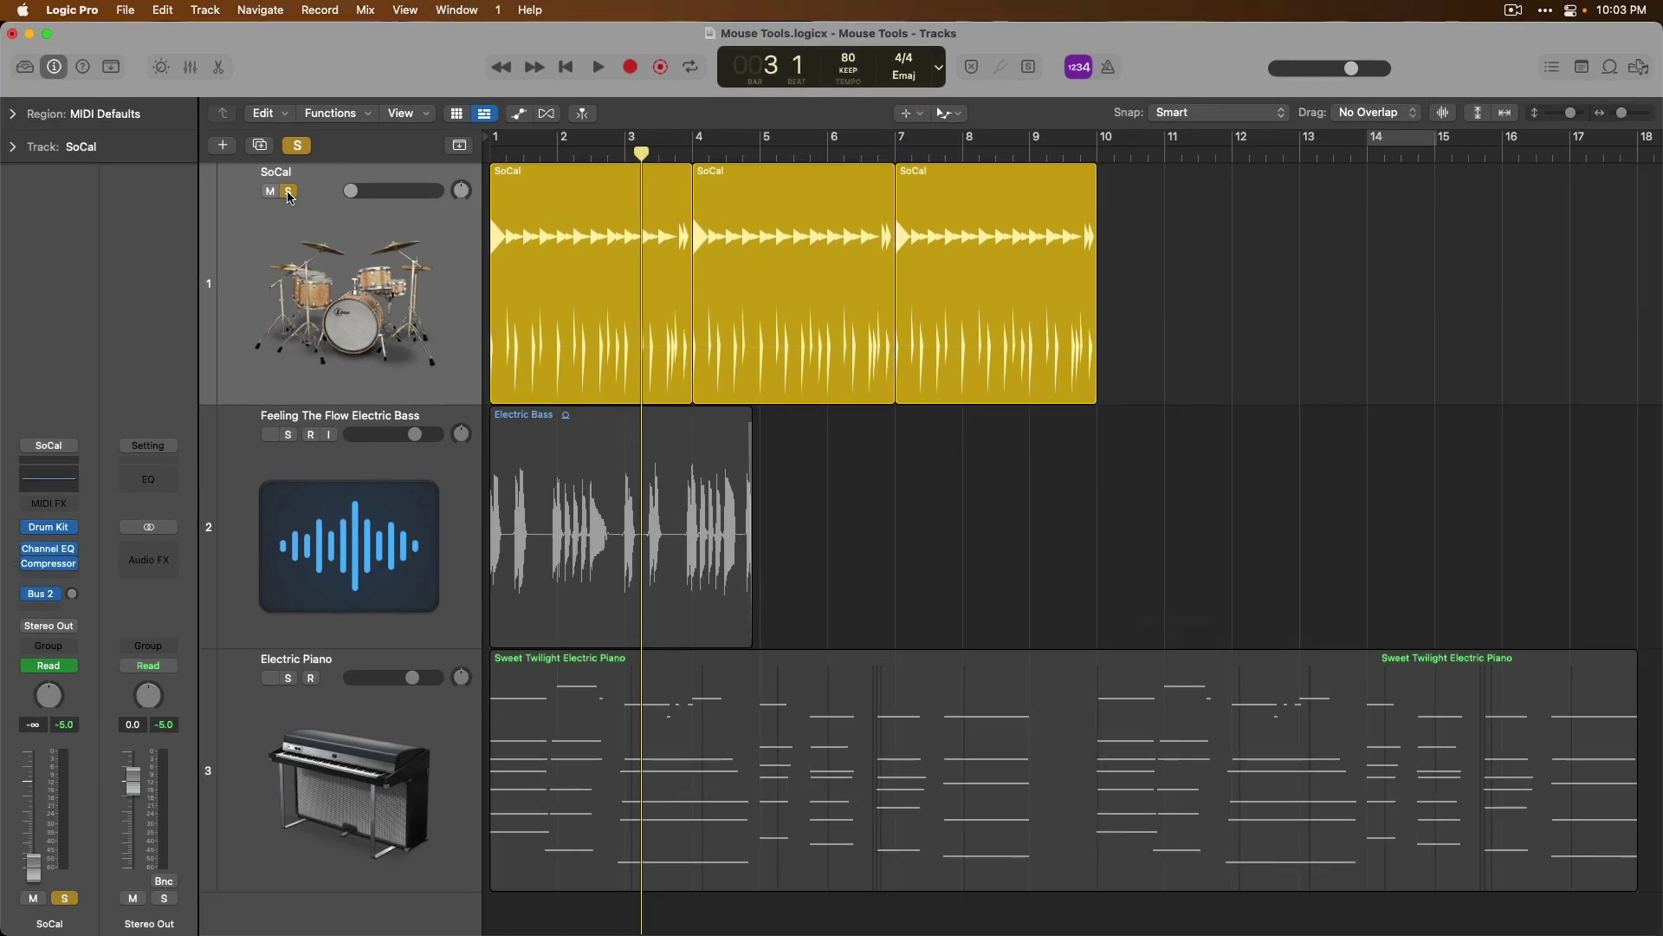
{"action": "left_click", "coordinate": [288, 191]}
{"action": "left_click_drag", "start_coordinate": [539, 608], "coordinate": [615, 599]}
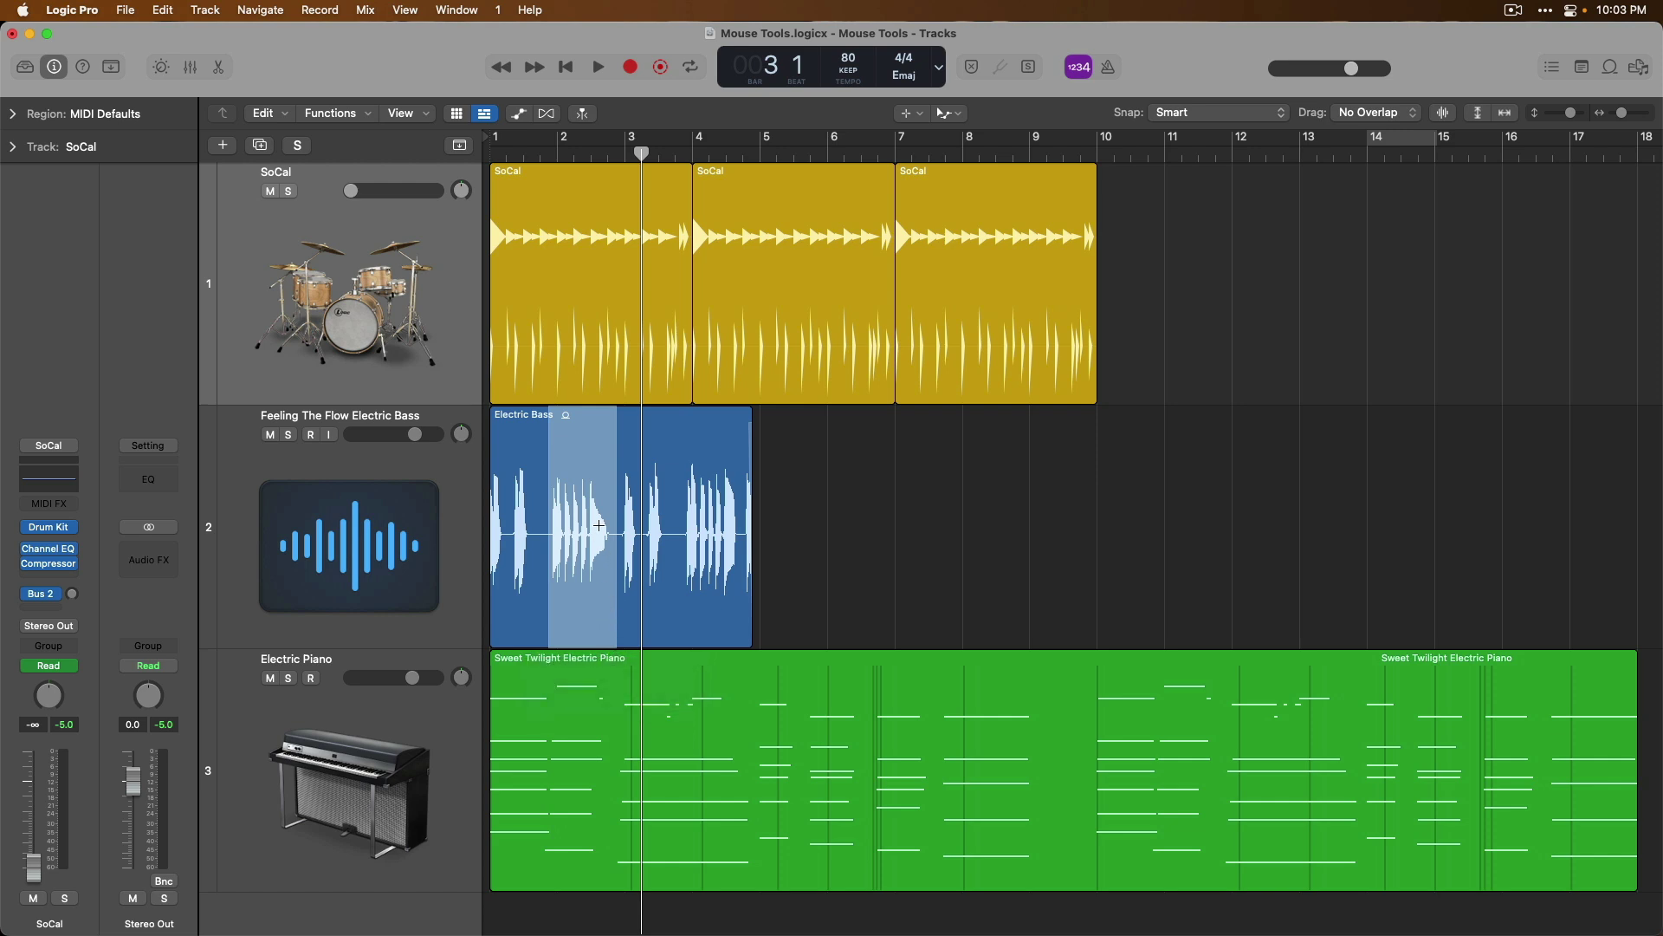
Step: Split off the marked bass section and move it past bar 5, to about 5 3 3 1
{"action": "key", "text": "t"}
{"action": "left_click", "coordinate": [592, 442]}
{"action": "left_click", "coordinate": [593, 443]}
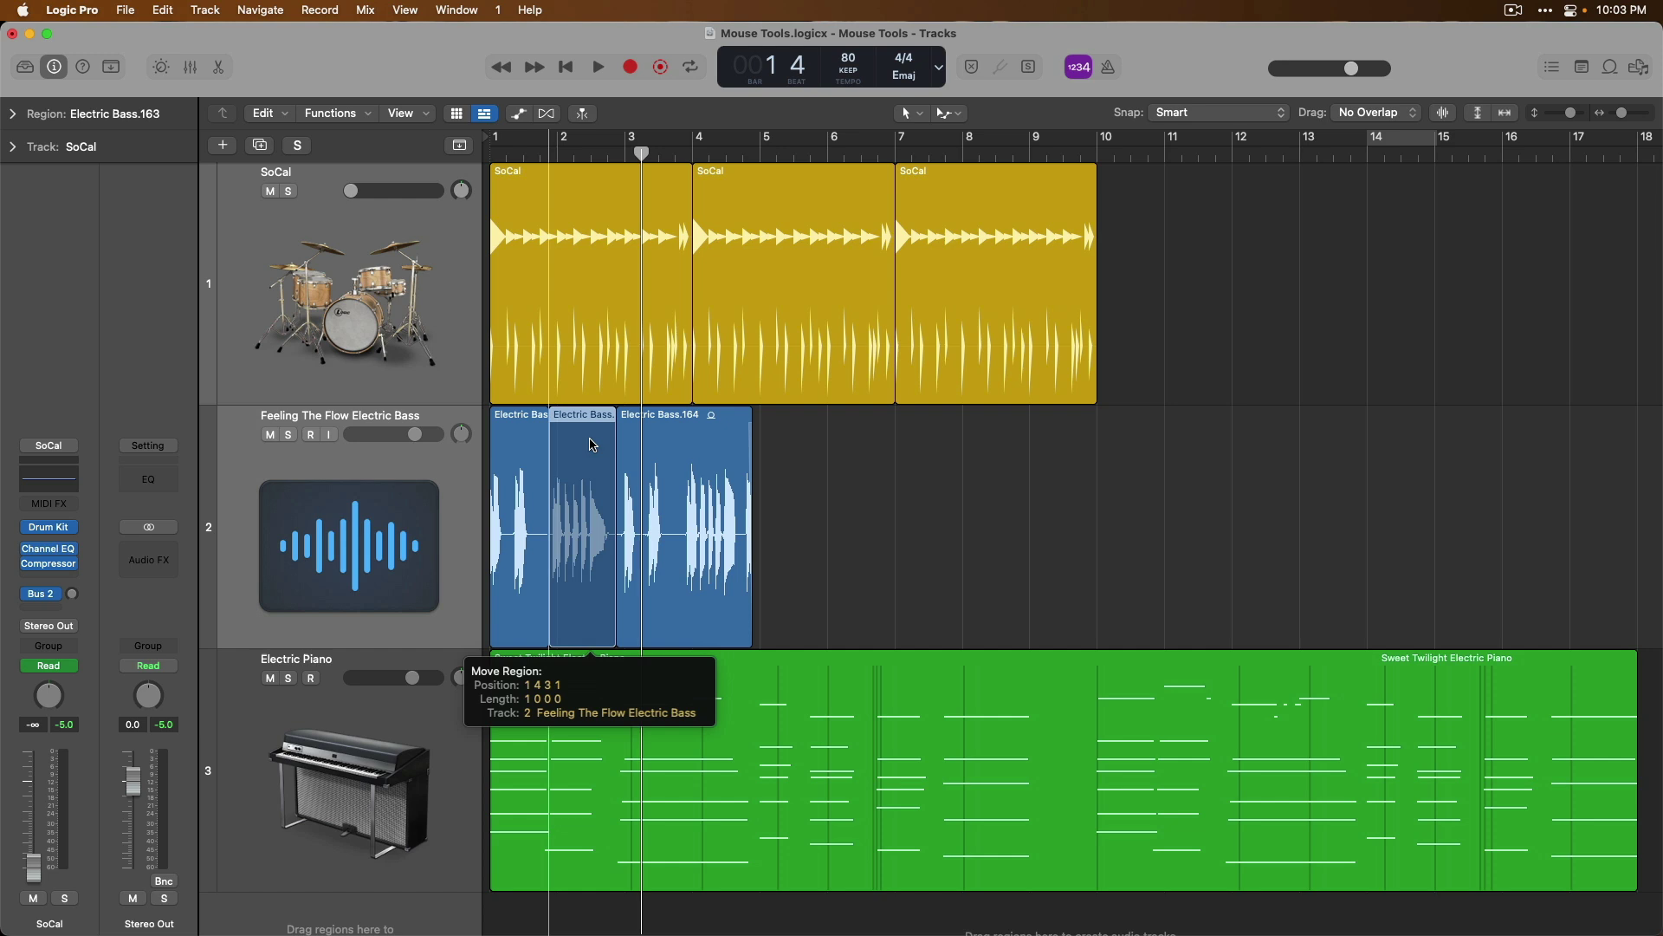
{"action": "left_click_drag", "start_coordinate": [592, 444], "coordinate": [840, 444]}
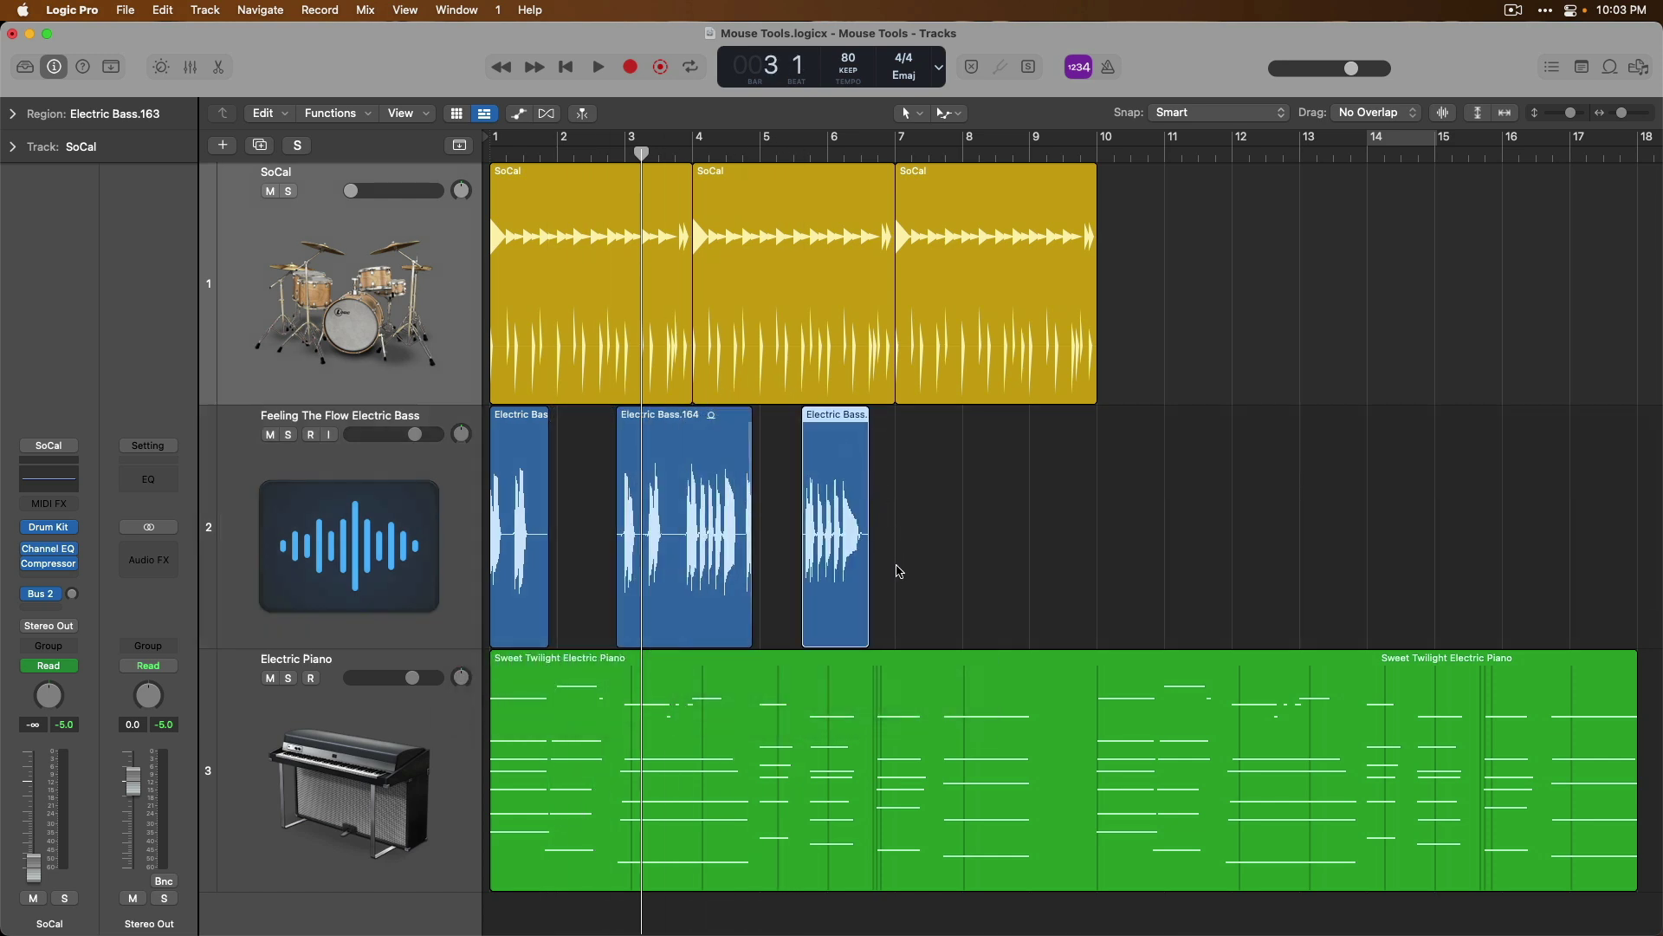
Step: Assign the Marquee tool, then marquee-select Electric Bass.164 from bar 3.4 to 4.4 and play it
{"action": "key", "text": "t"}
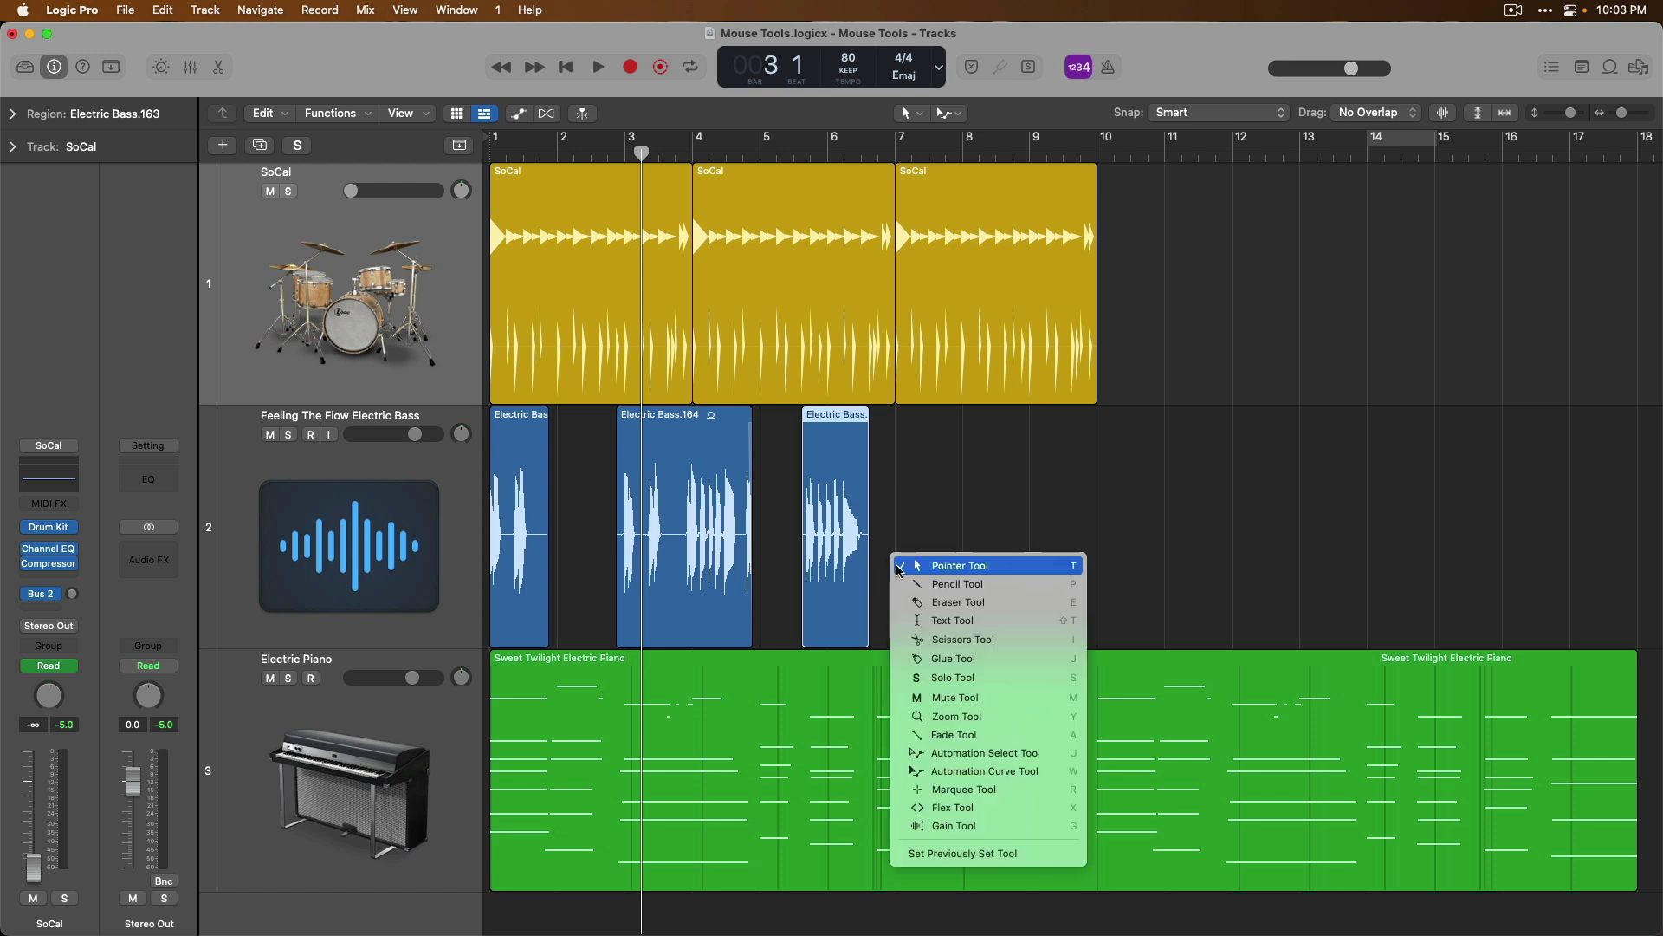
{"action": "left_click", "coordinate": [925, 790]}
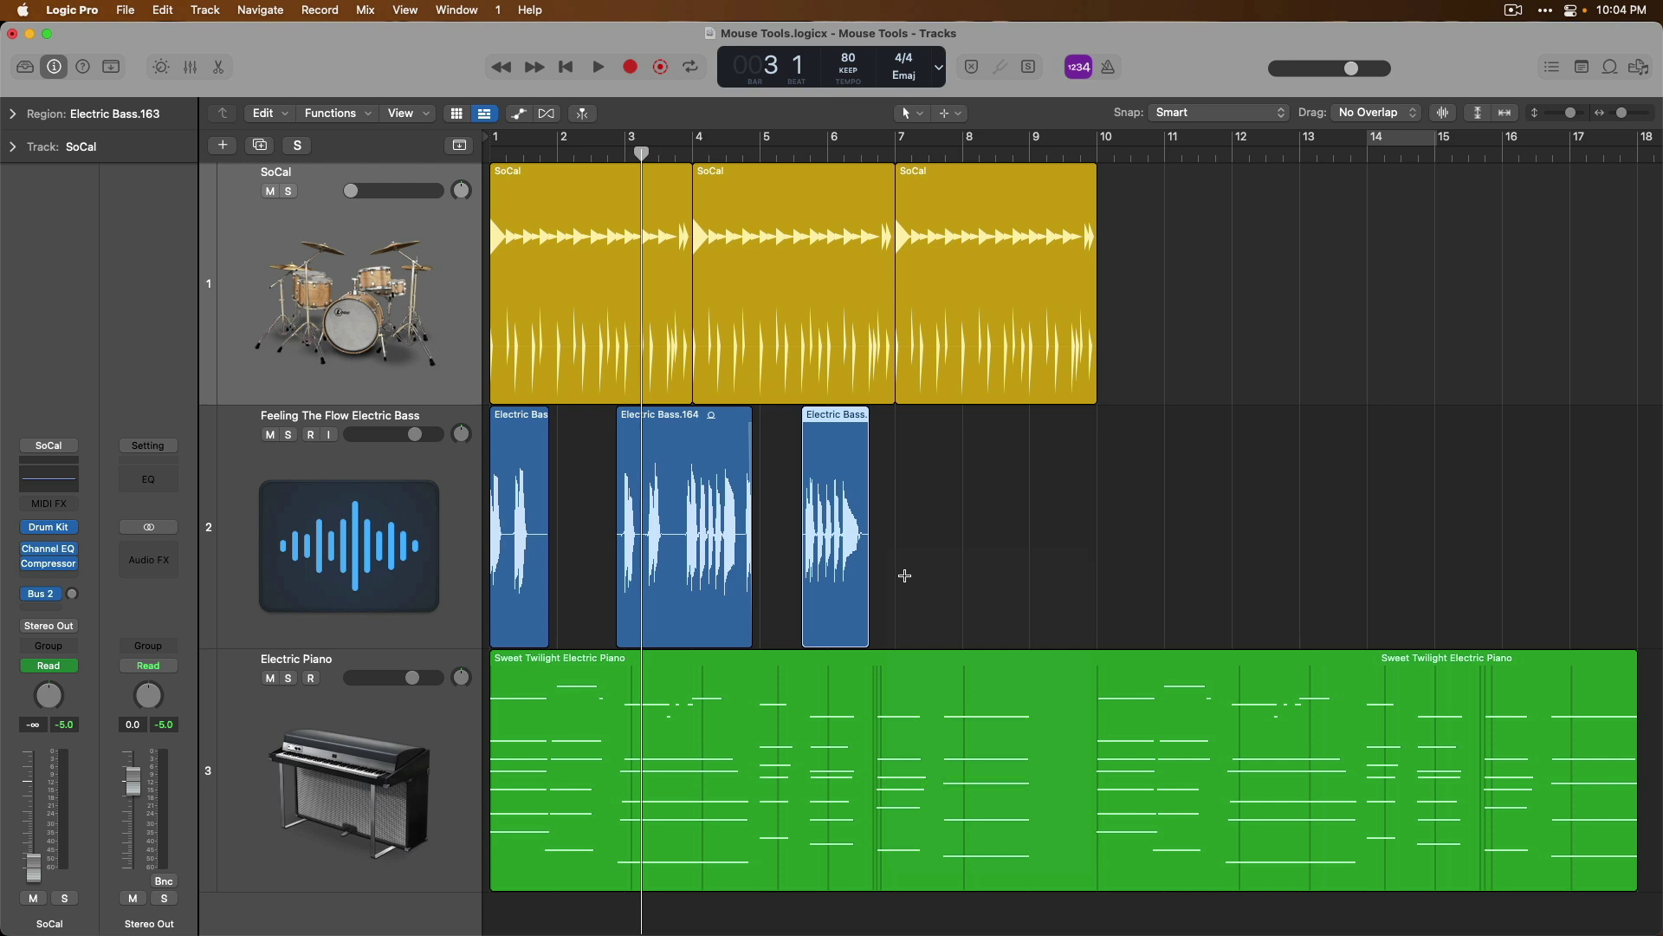
{"action": "left_click", "coordinate": [896, 575]}
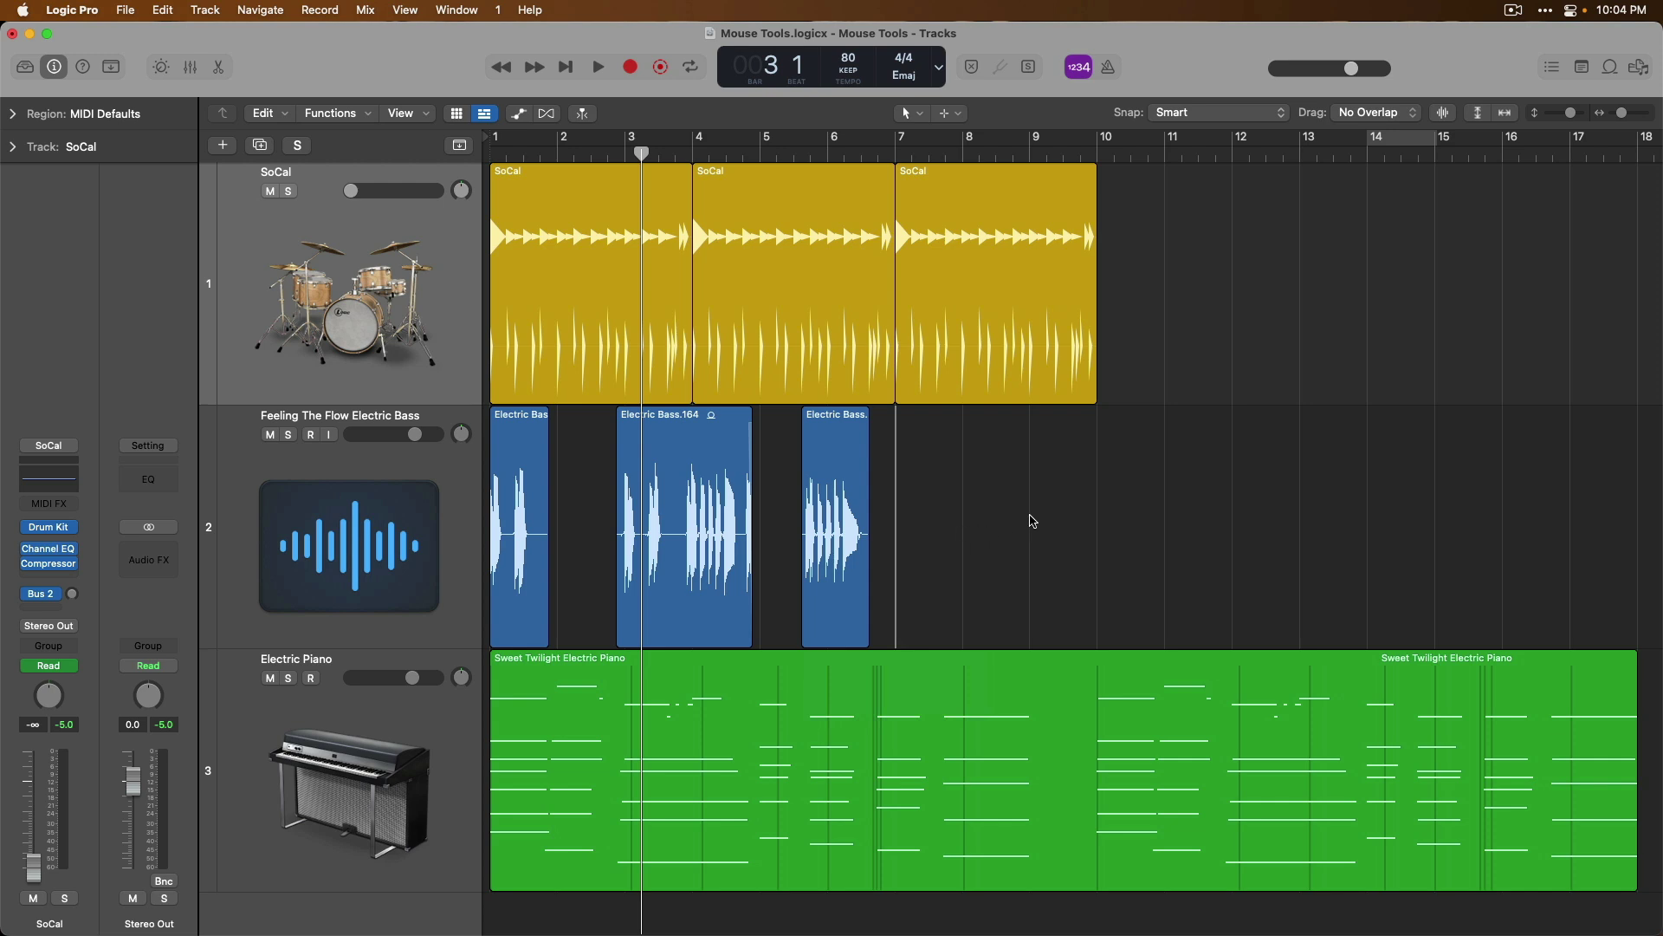
{"action": "key", "text": "space"}
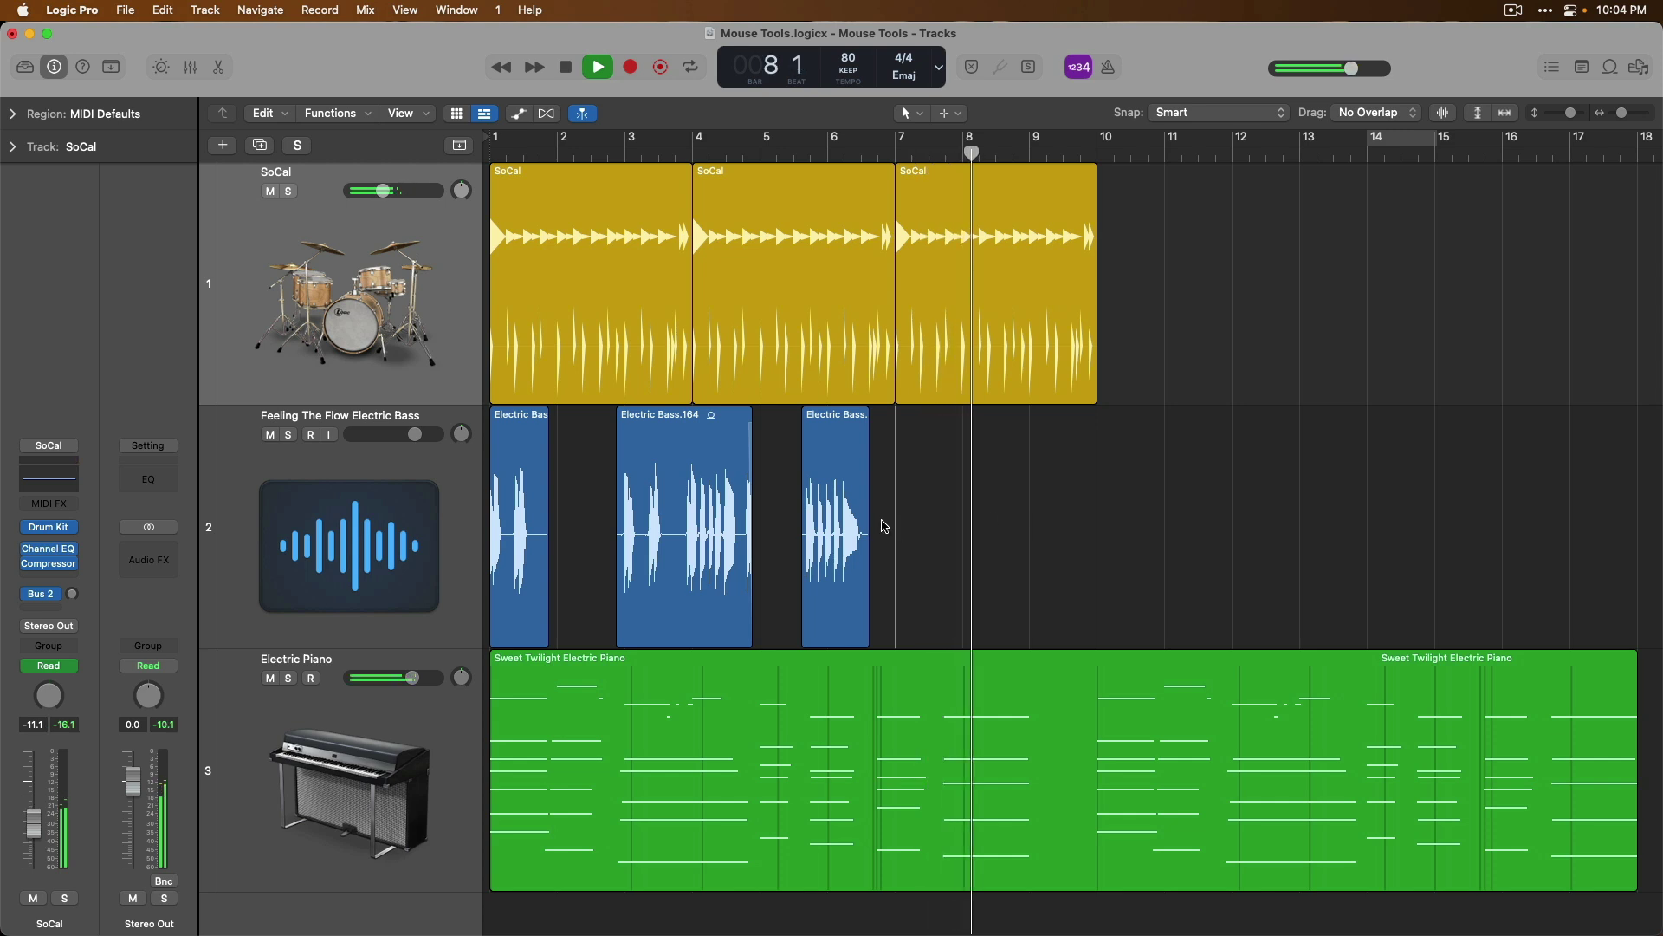
{"action": "key", "text": "space"}
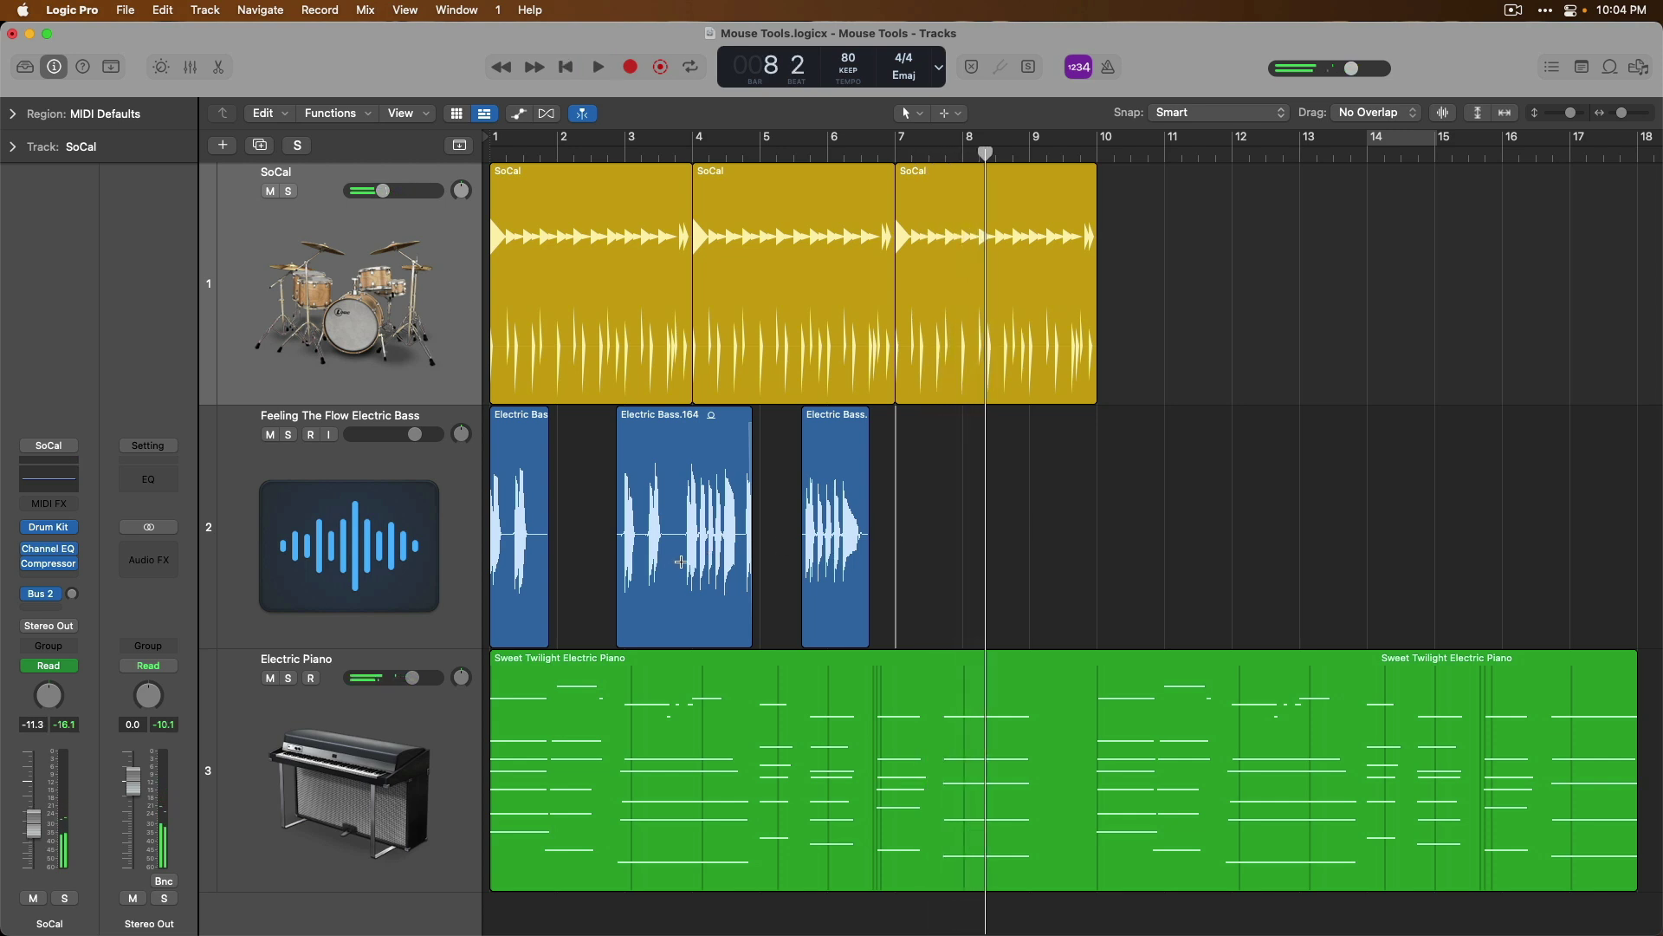
{"action": "left_click_drag", "start_coordinate": [681, 562], "coordinate": [744, 565]}
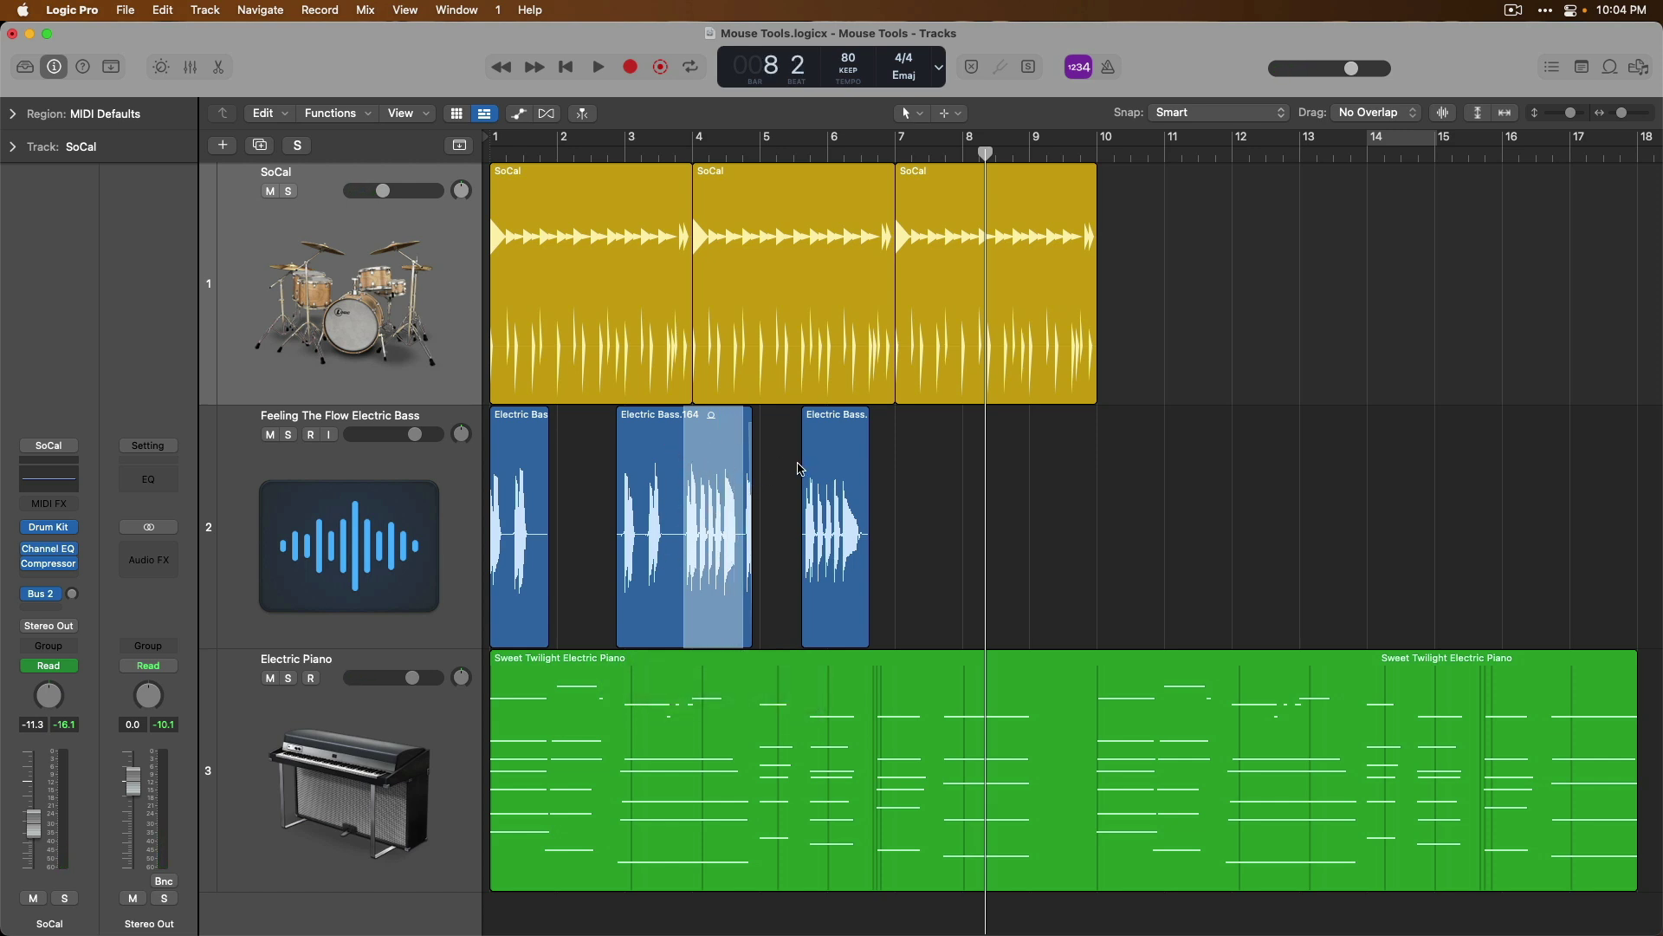
{"action": "key", "text": "space"}
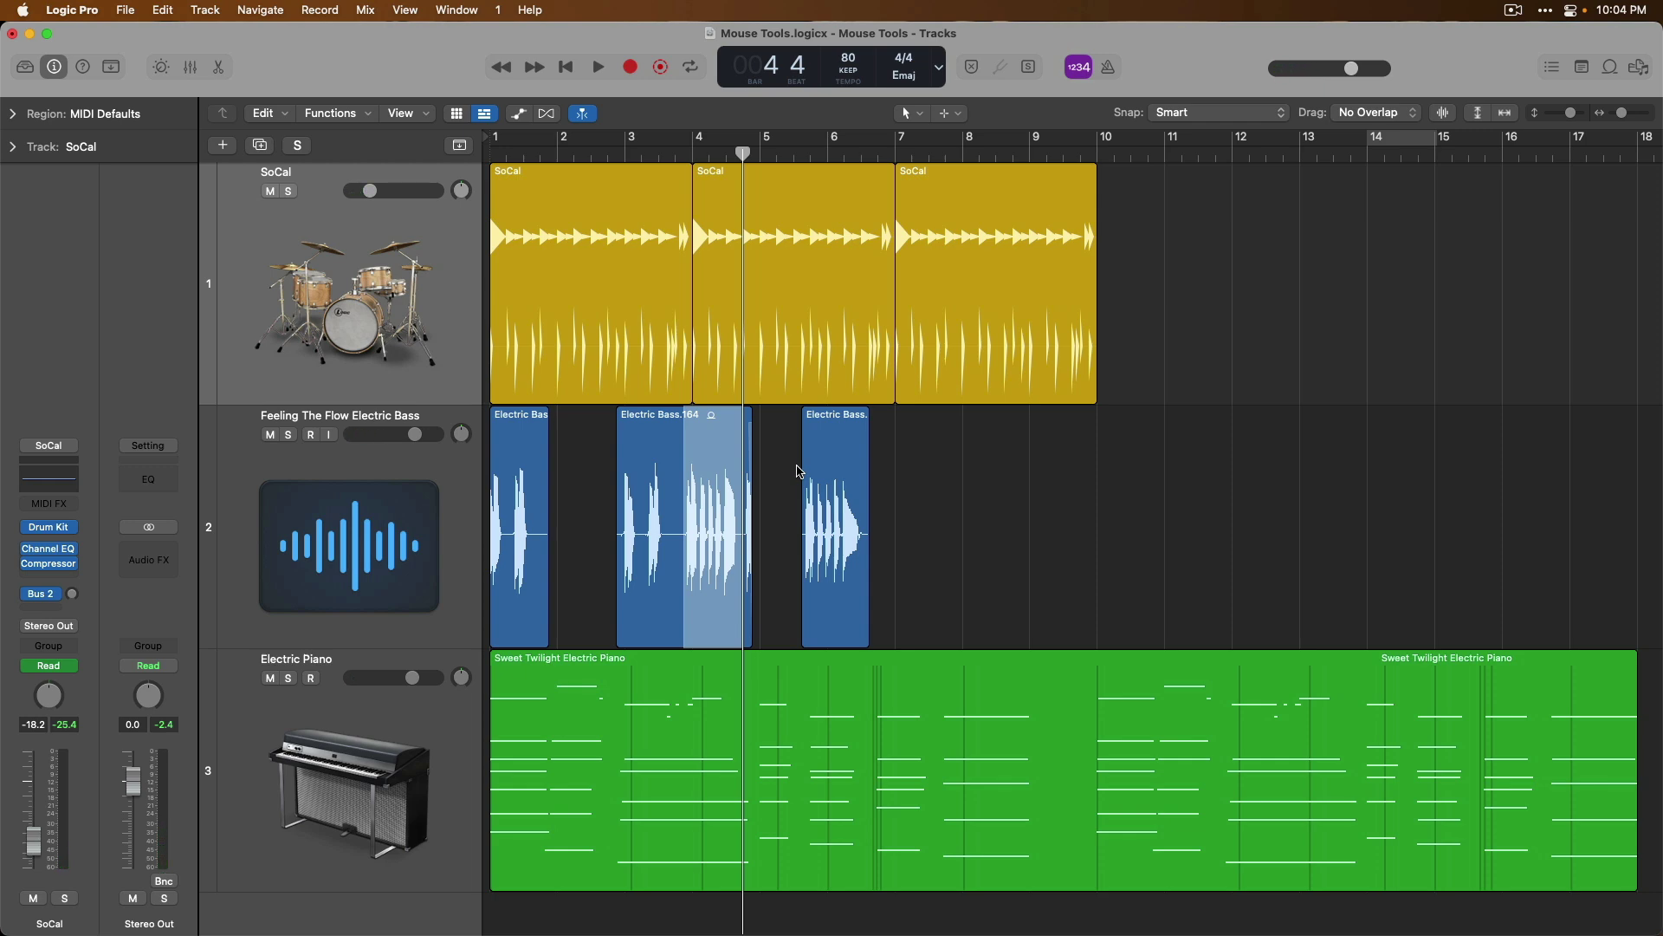
Step: Show volume automation and raise SoCal's bar 7.4–8.2 range to a -4.1 dB plateau
{"action": "left_click", "coordinate": [526, 115]}
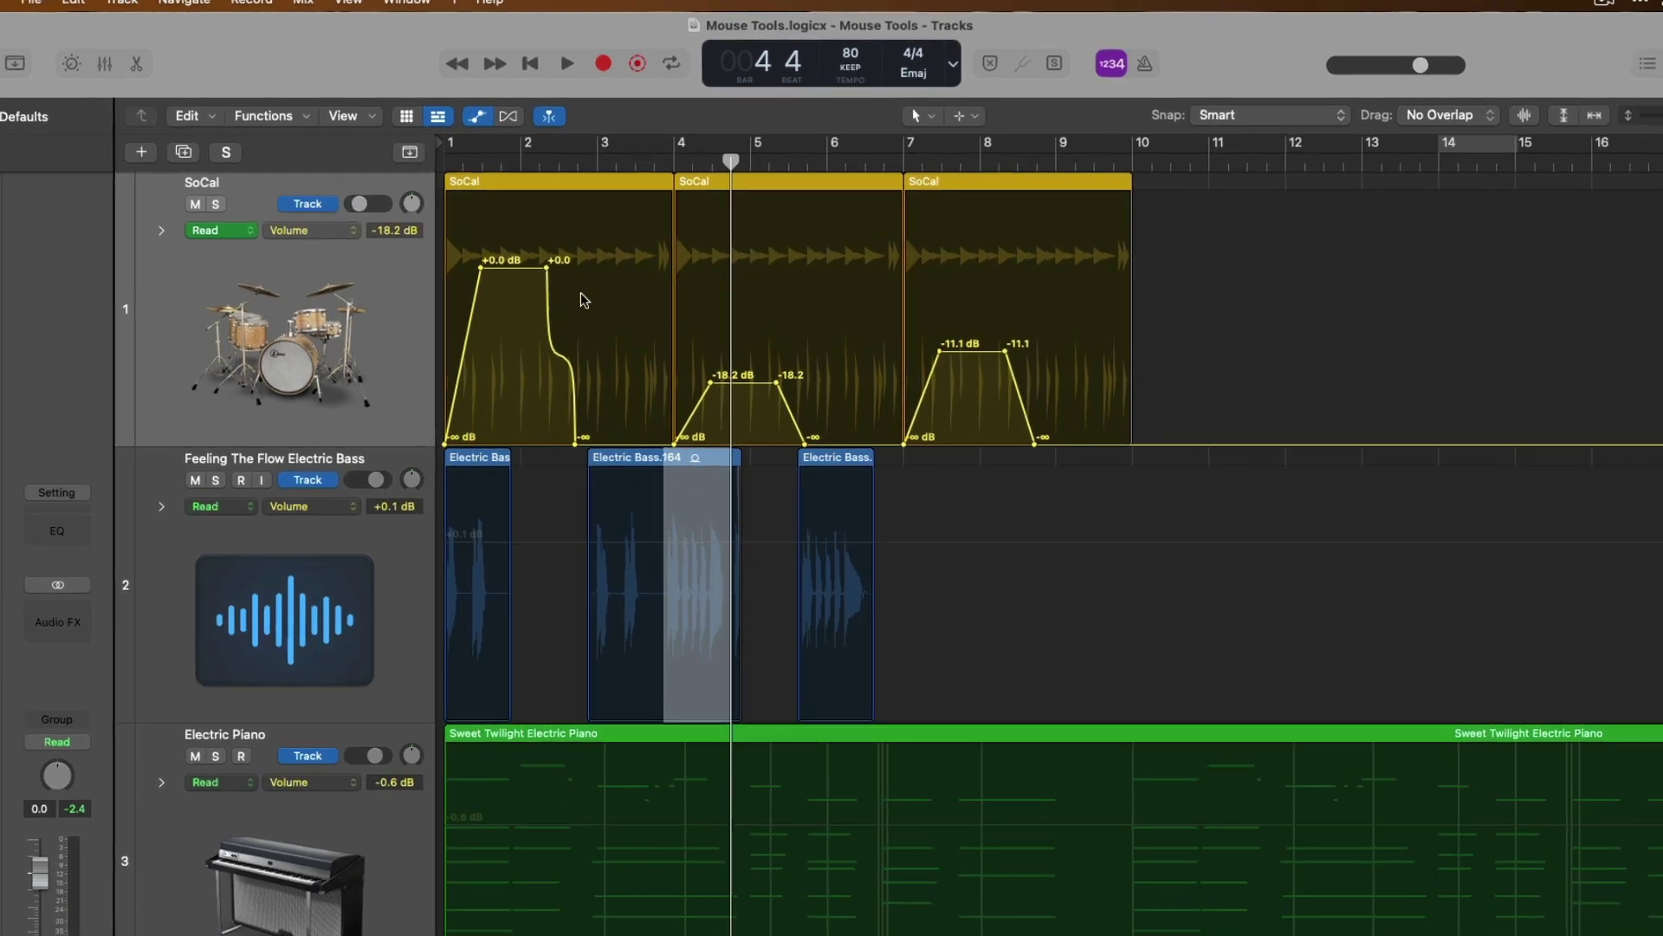
{"action": "left_click", "coordinate": [947, 355]}
{"action": "left_click_drag", "start_coordinate": [980, 434], "coordinate": [1020, 427]}
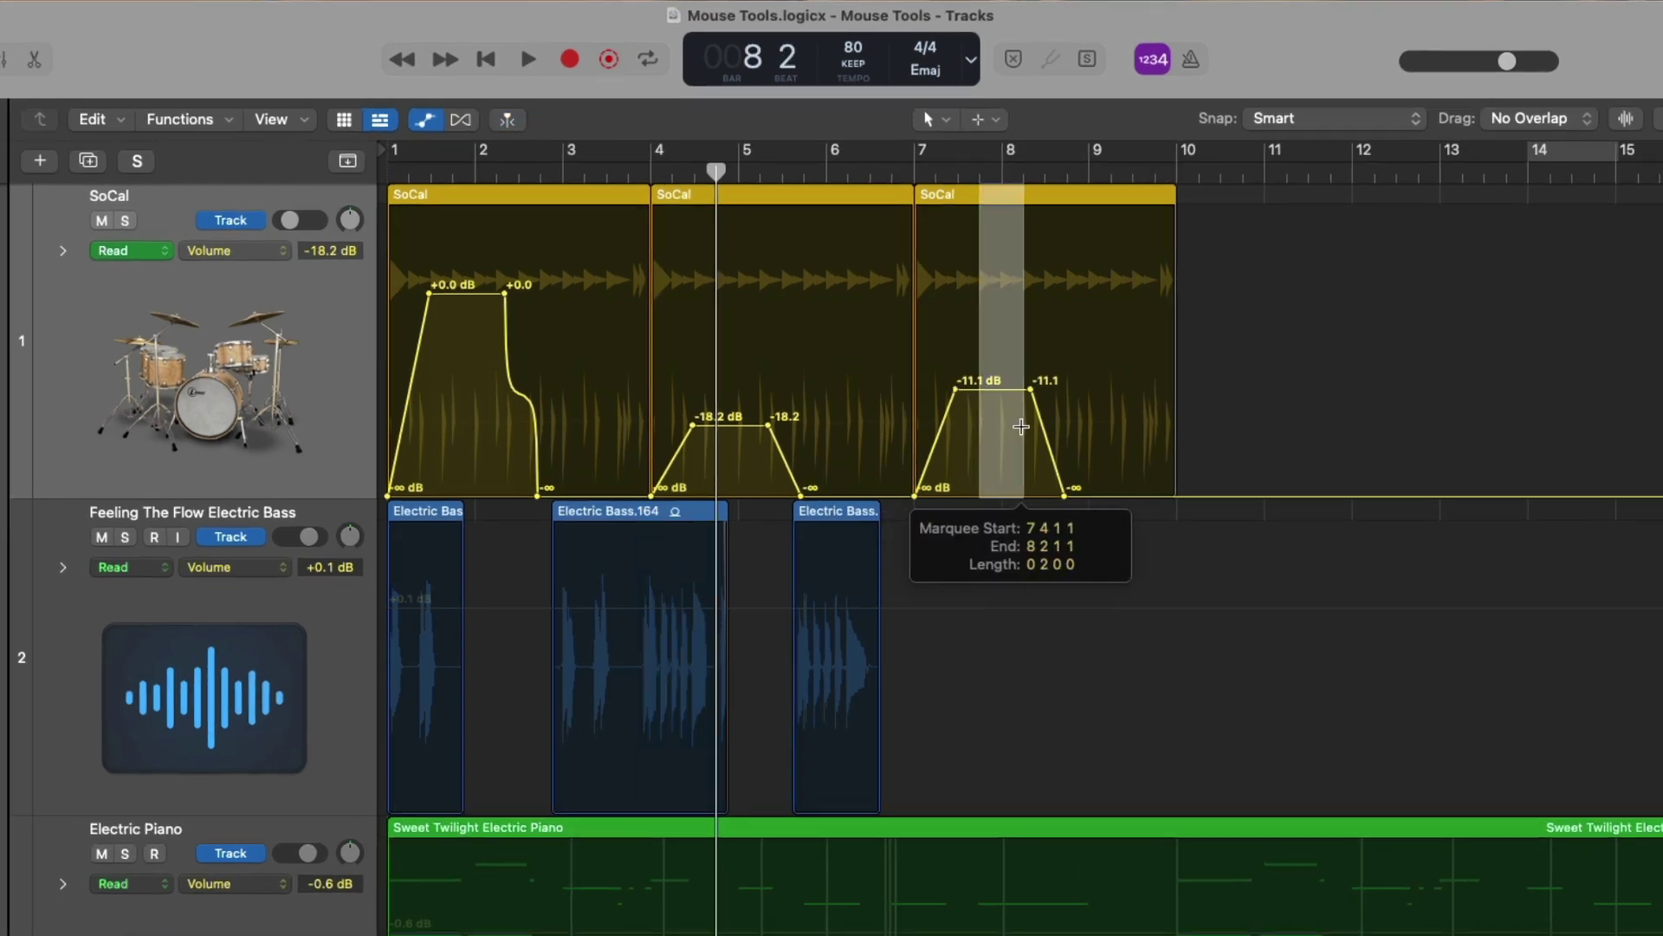
{"action": "left_click_drag", "start_coordinate": [1021, 427], "coordinate": [1009, 424]}
{"action": "left_click", "coordinate": [1008, 399]}
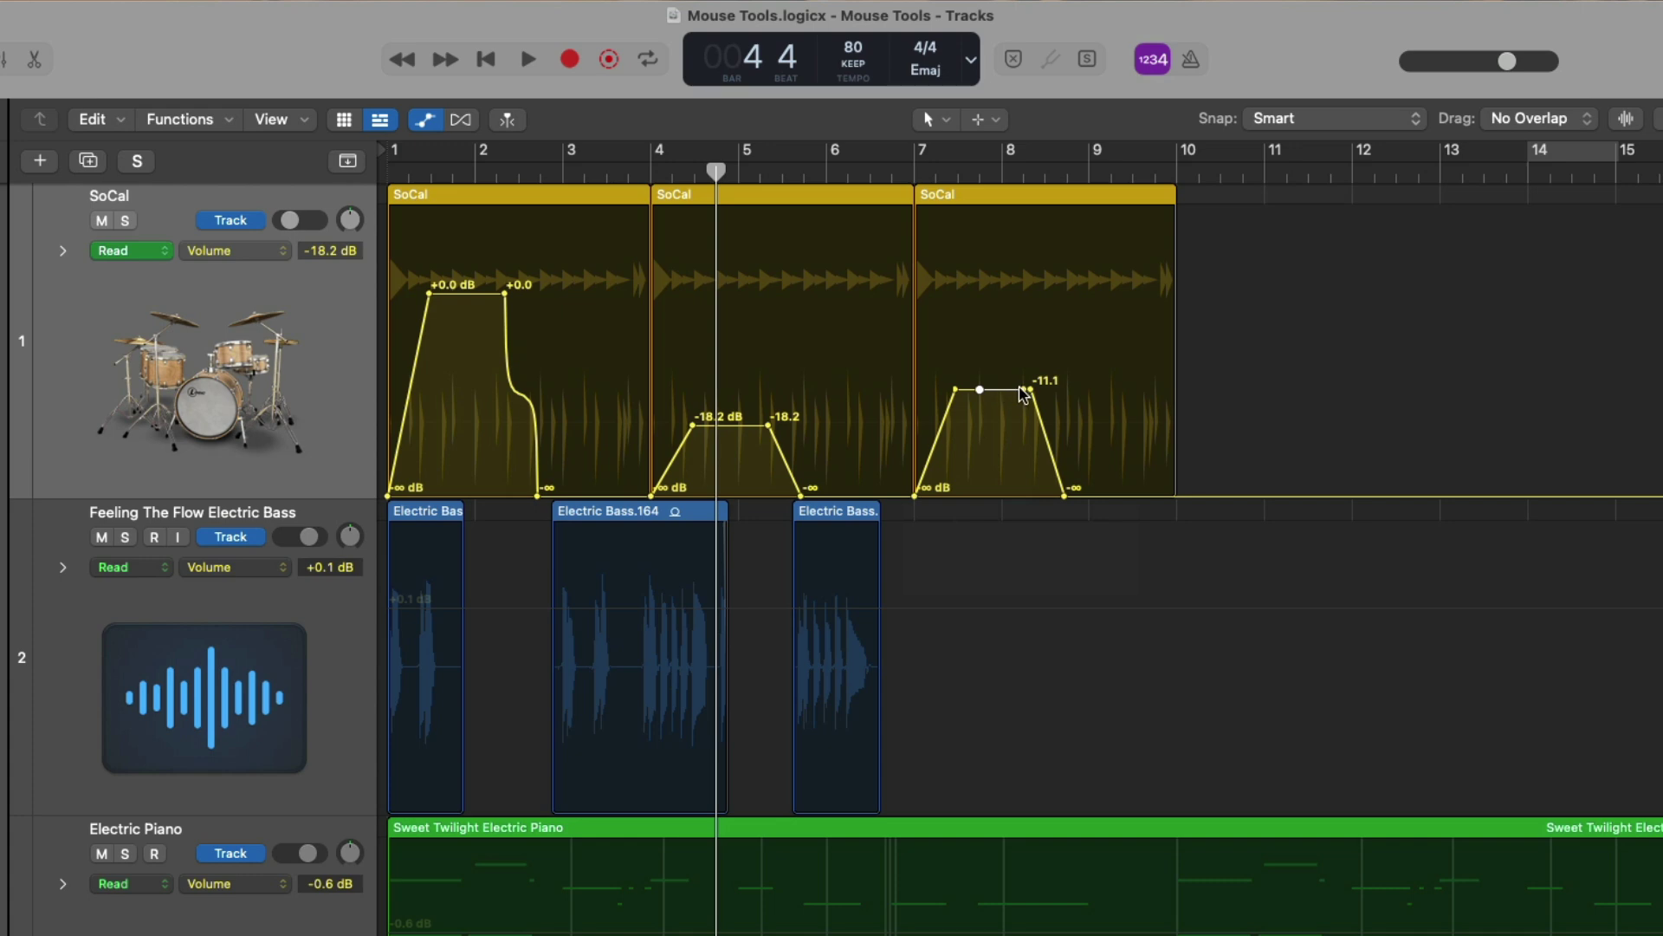
{"action": "left_click_drag", "start_coordinate": [1021, 395], "coordinate": [1019, 341]}
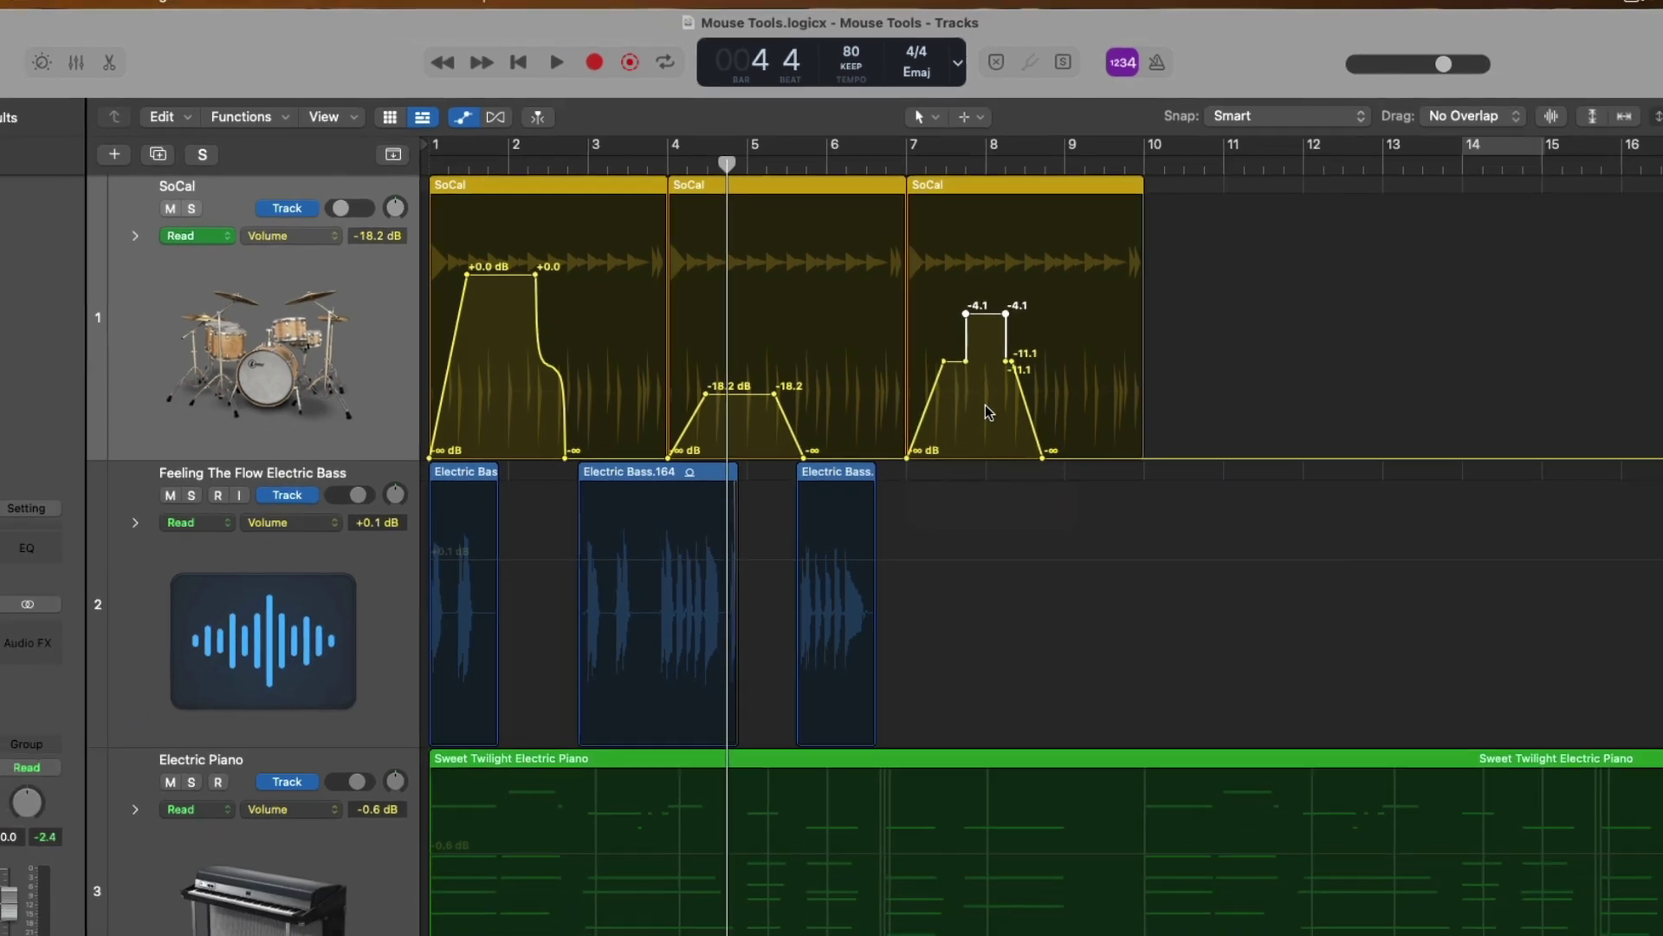
Step: Slant both edges of the -4.1 dB plateau into ramps back down to -11.1 dB
{"action": "left_click_drag", "start_coordinate": [938, 295], "coordinate": [1050, 457]}
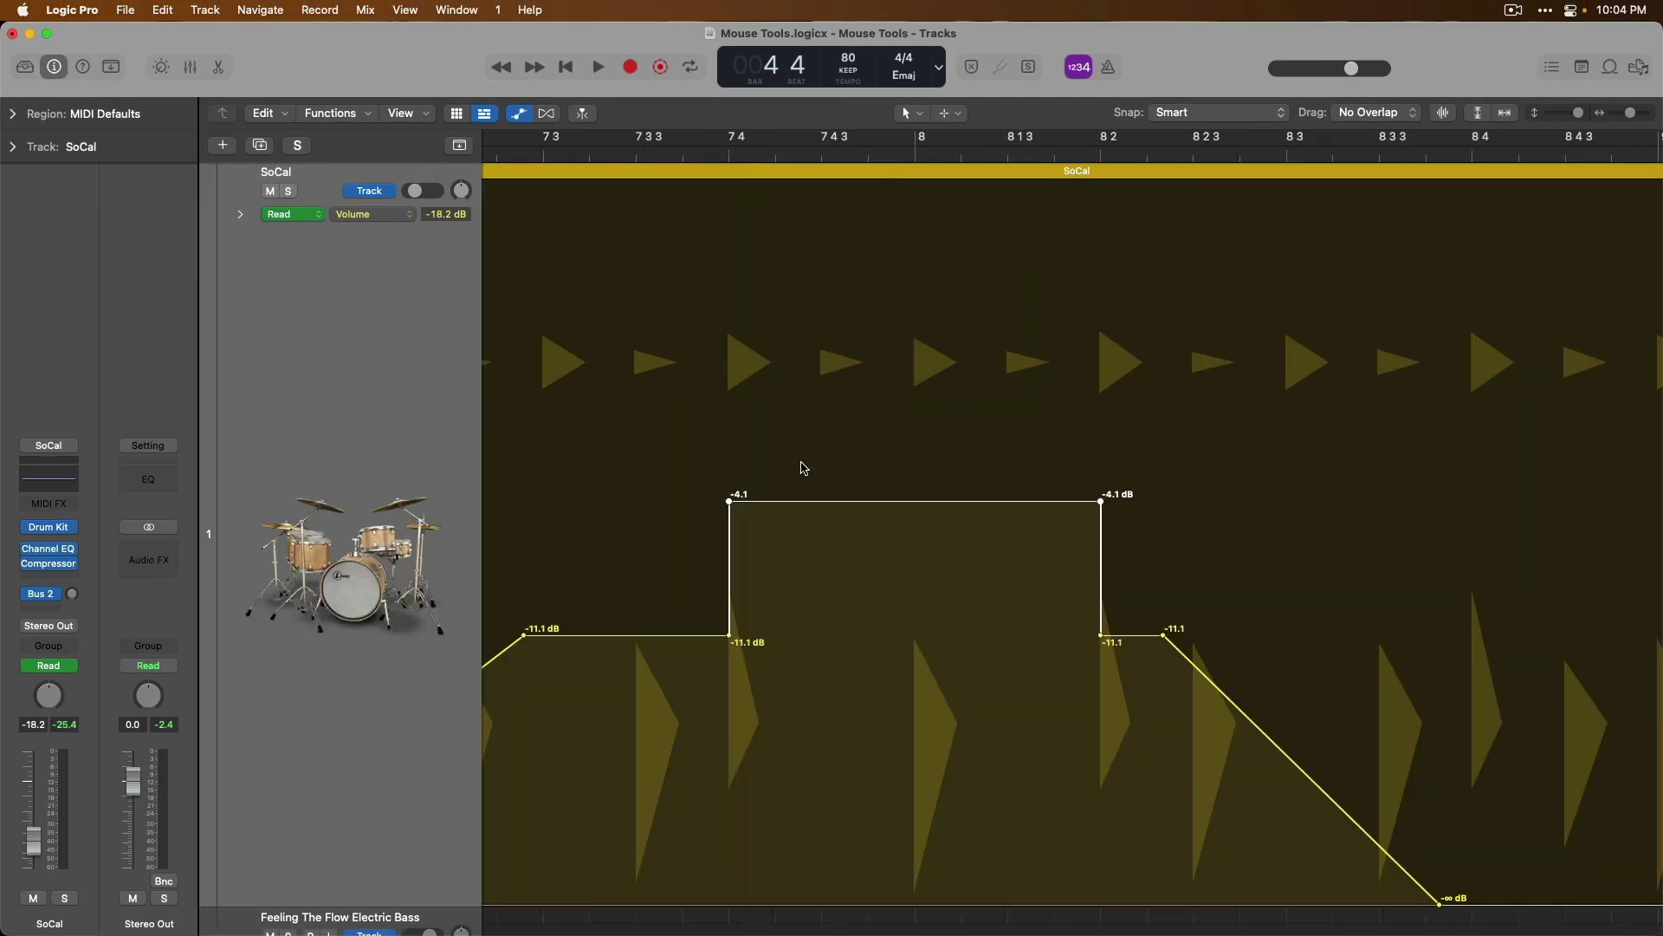
{"action": "left_click_drag", "start_coordinate": [730, 501], "coordinate": [885, 500]}
{"action": "left_click_drag", "start_coordinate": [1102, 505], "coordinate": [1059, 500]}
{"action": "left_click", "coordinate": [931, 424], "text": "ctrl+alt"}
Step: Hide automation, switch to the Flex Tool, and drag two transients in Electric Bass.163 later
{"action": "key", "text": "a"}
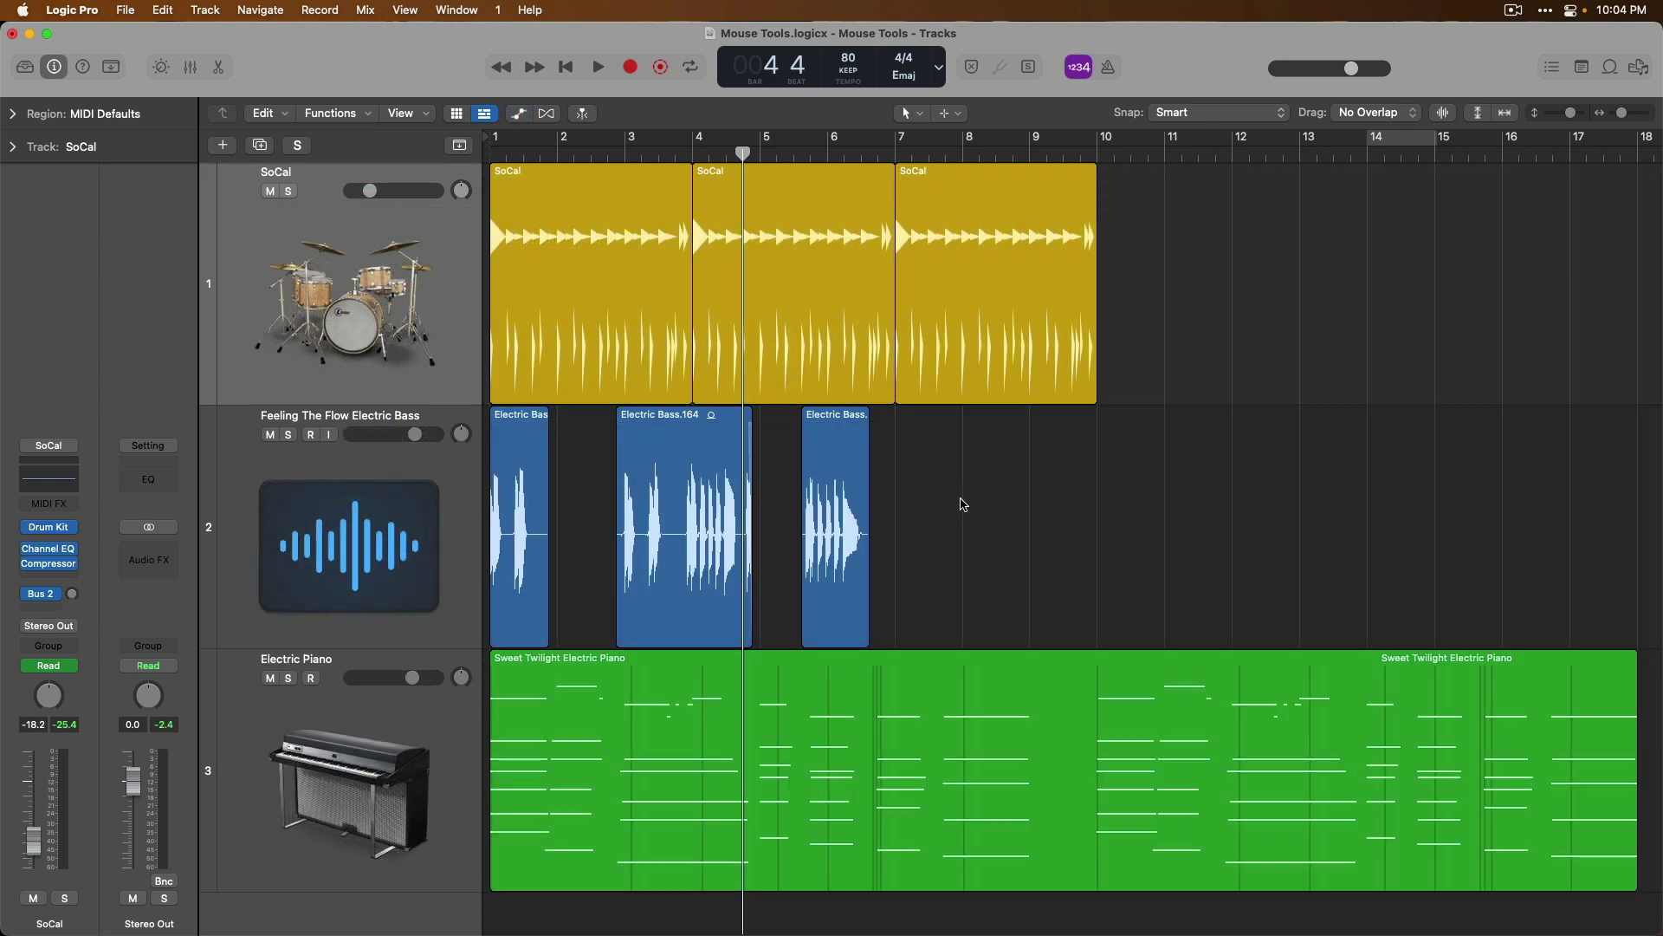
{"action": "key", "text": "t"}
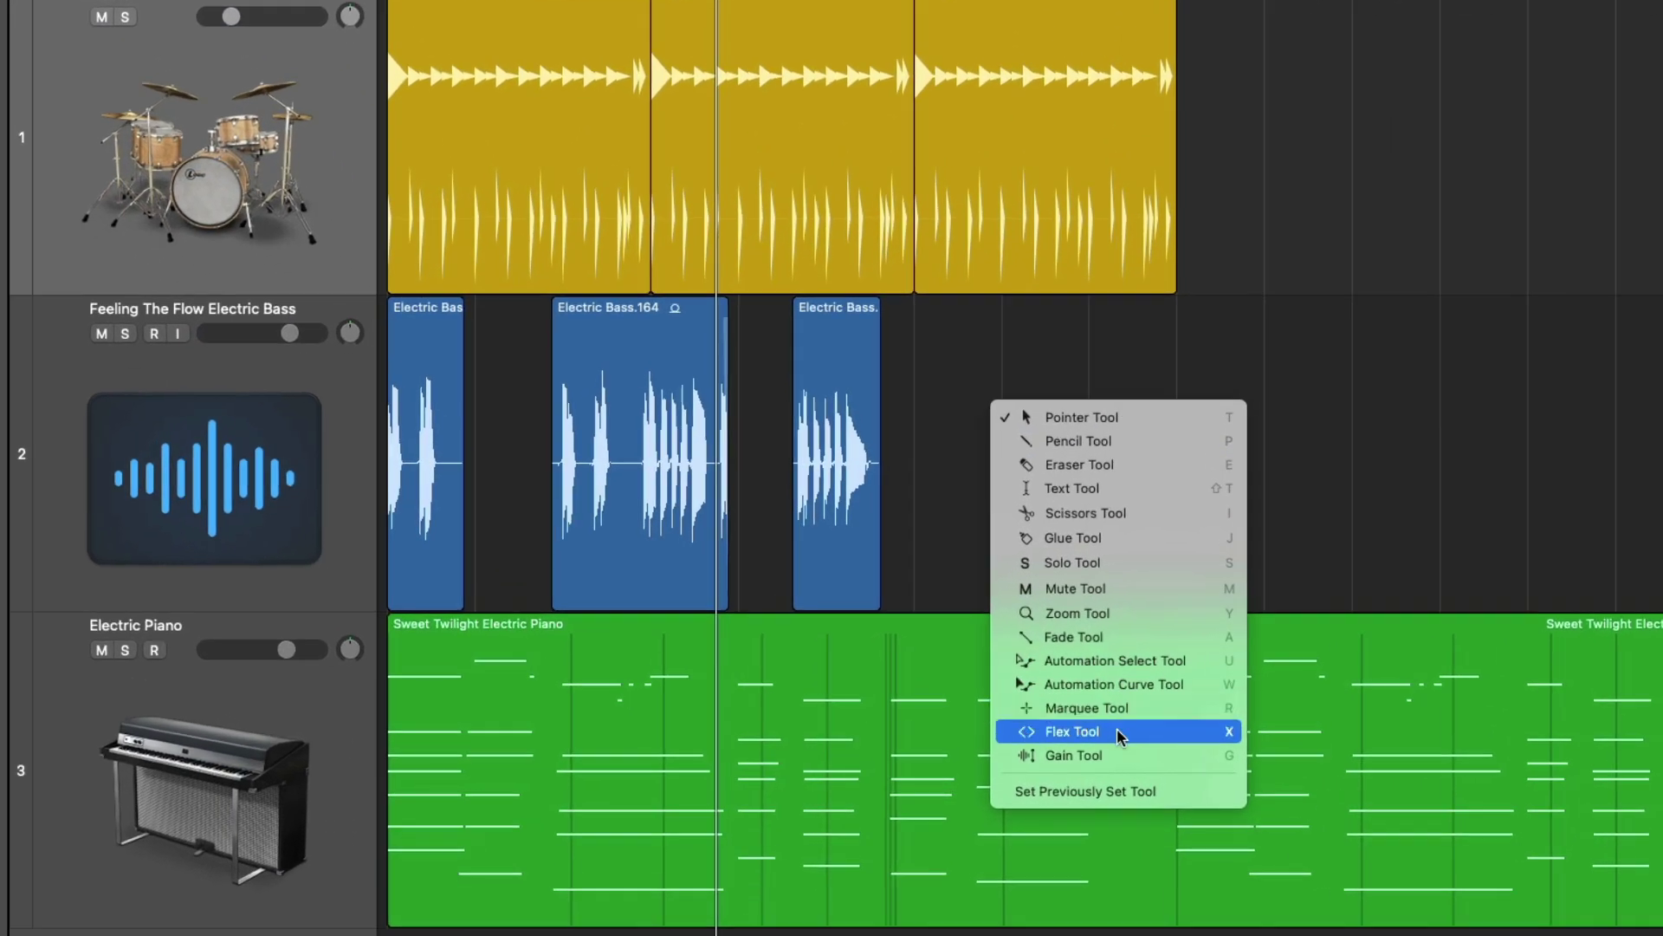
{"action": "left_click", "coordinate": [1118, 735]}
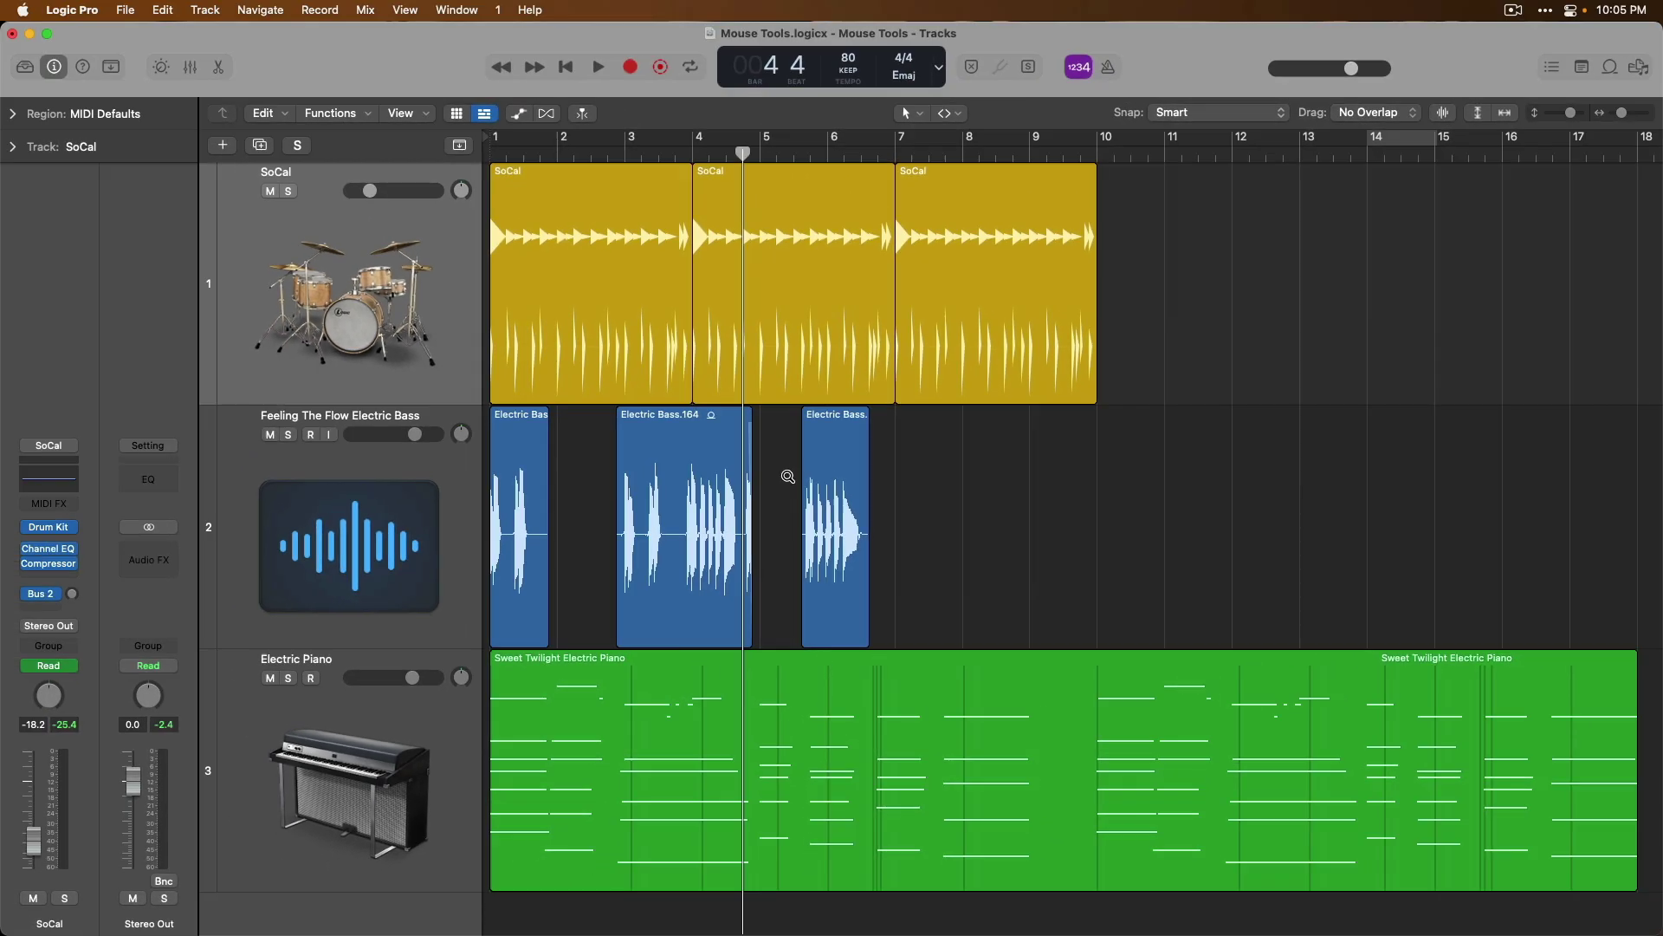
{"action": "left_click_drag", "start_coordinate": [787, 477], "coordinate": [894, 583]}
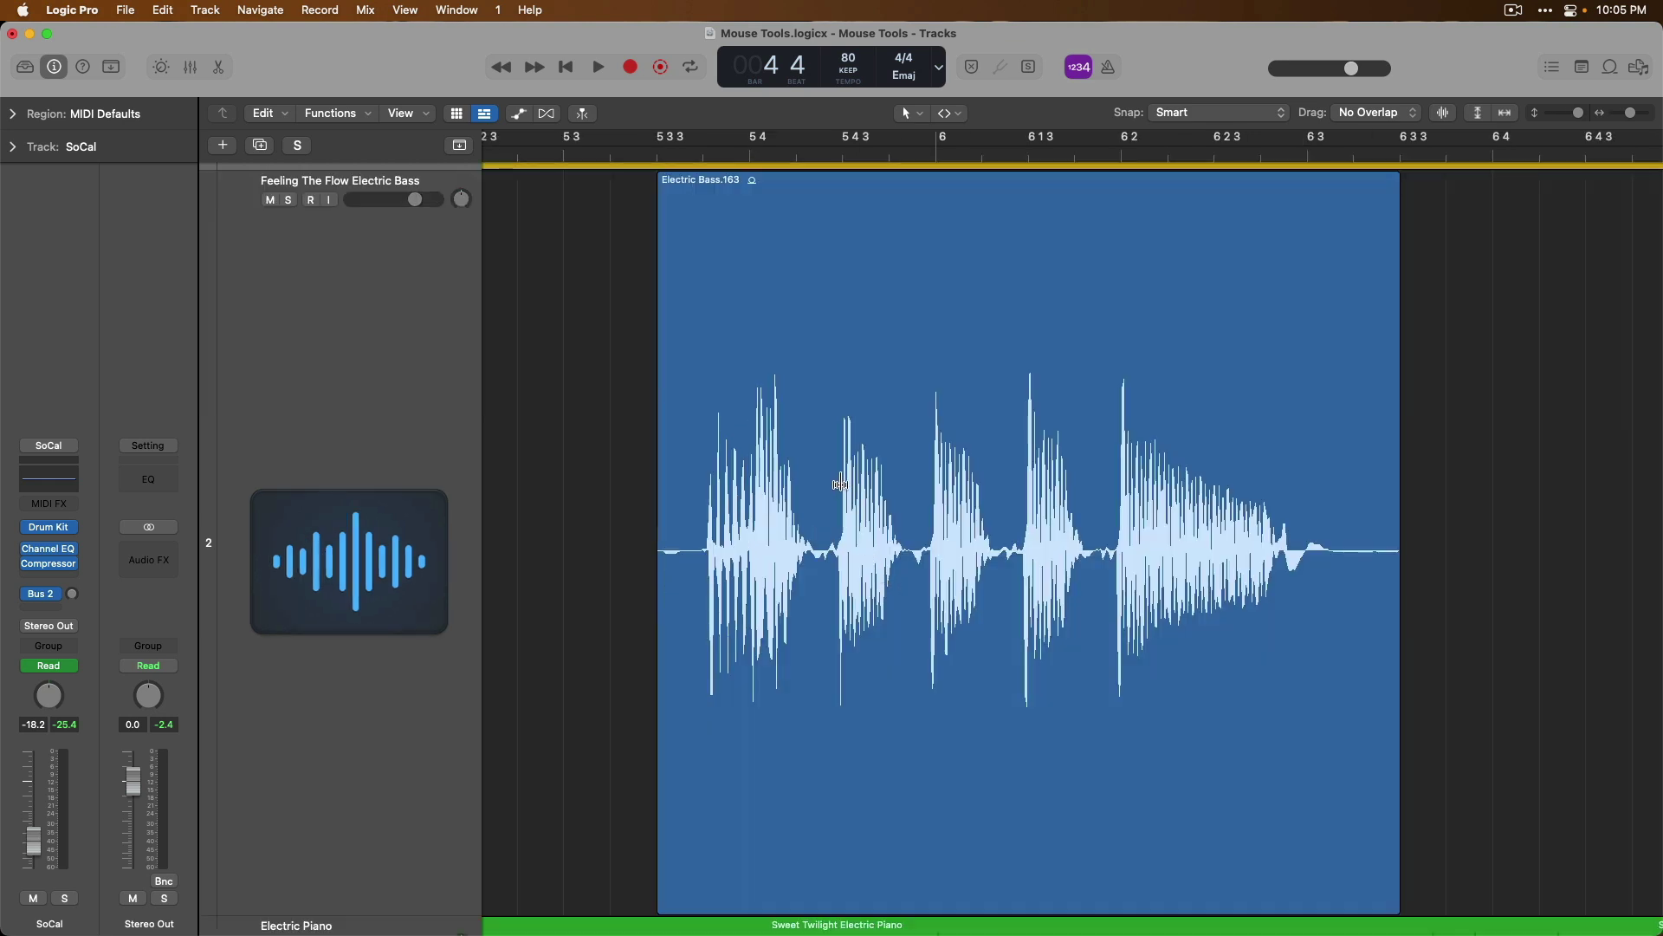
{"action": "left_click_drag", "start_coordinate": [839, 484], "coordinate": [888, 486]}
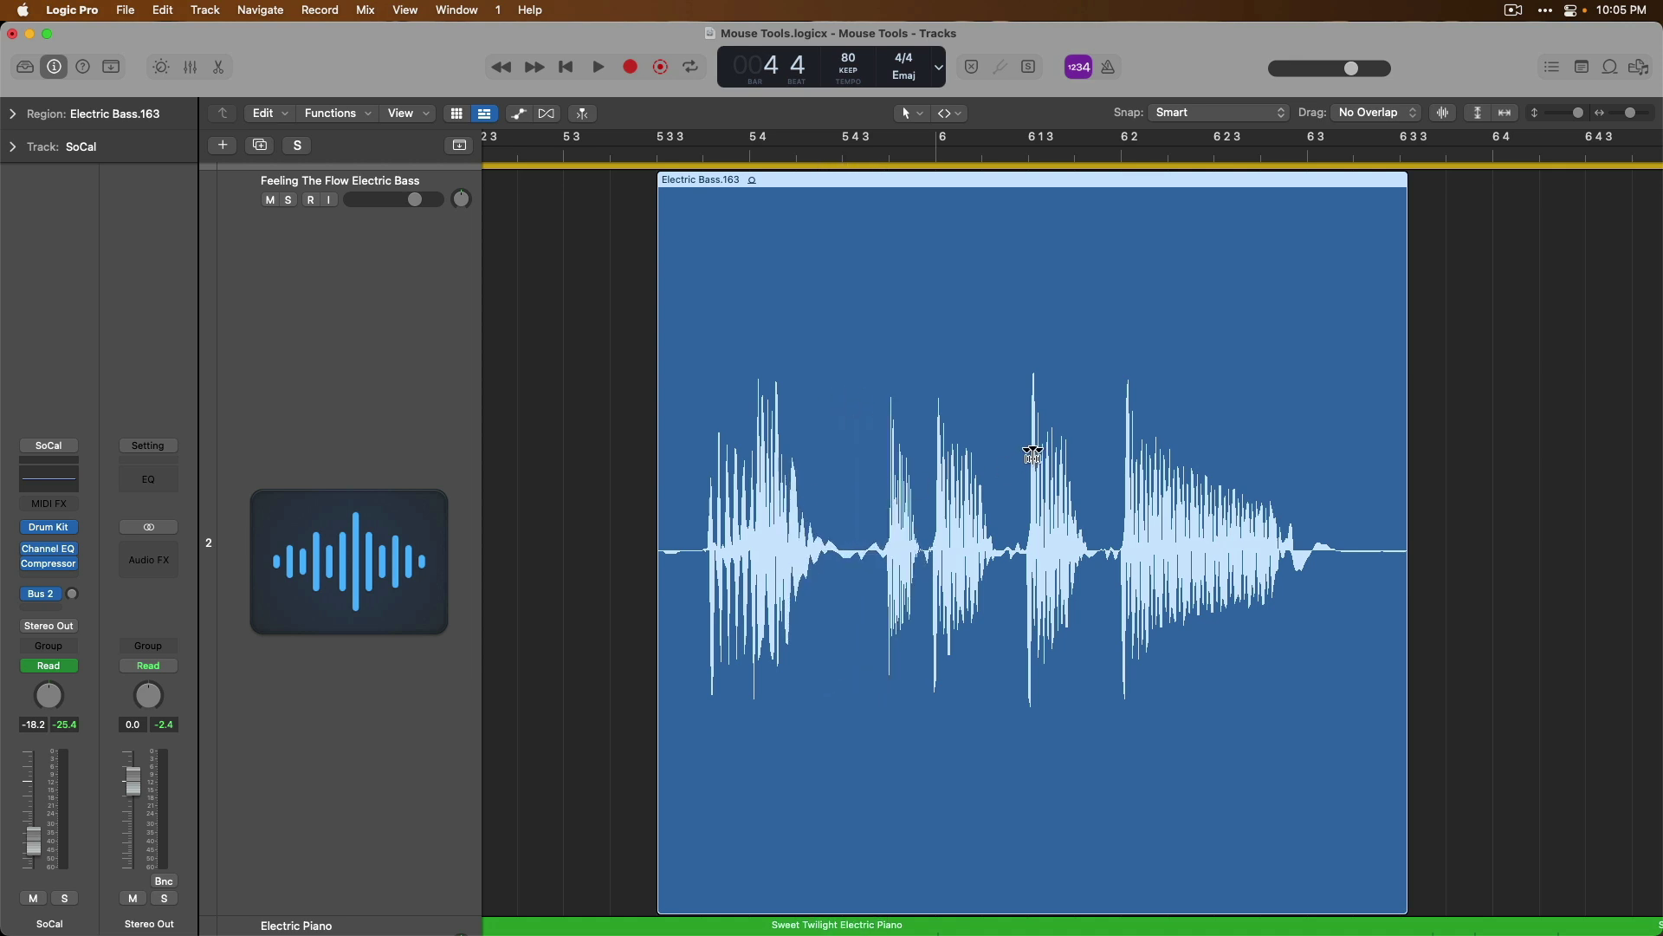
{"action": "left_click_drag", "start_coordinate": [1033, 453], "coordinate": [1105, 457]}
Step: Audition the flexed Electric Bass.163 region with the bass track soloed
{"action": "left_click", "coordinate": [685, 155]}
{"action": "left_click", "coordinate": [291, 201]}
{"action": "key", "text": "space"}
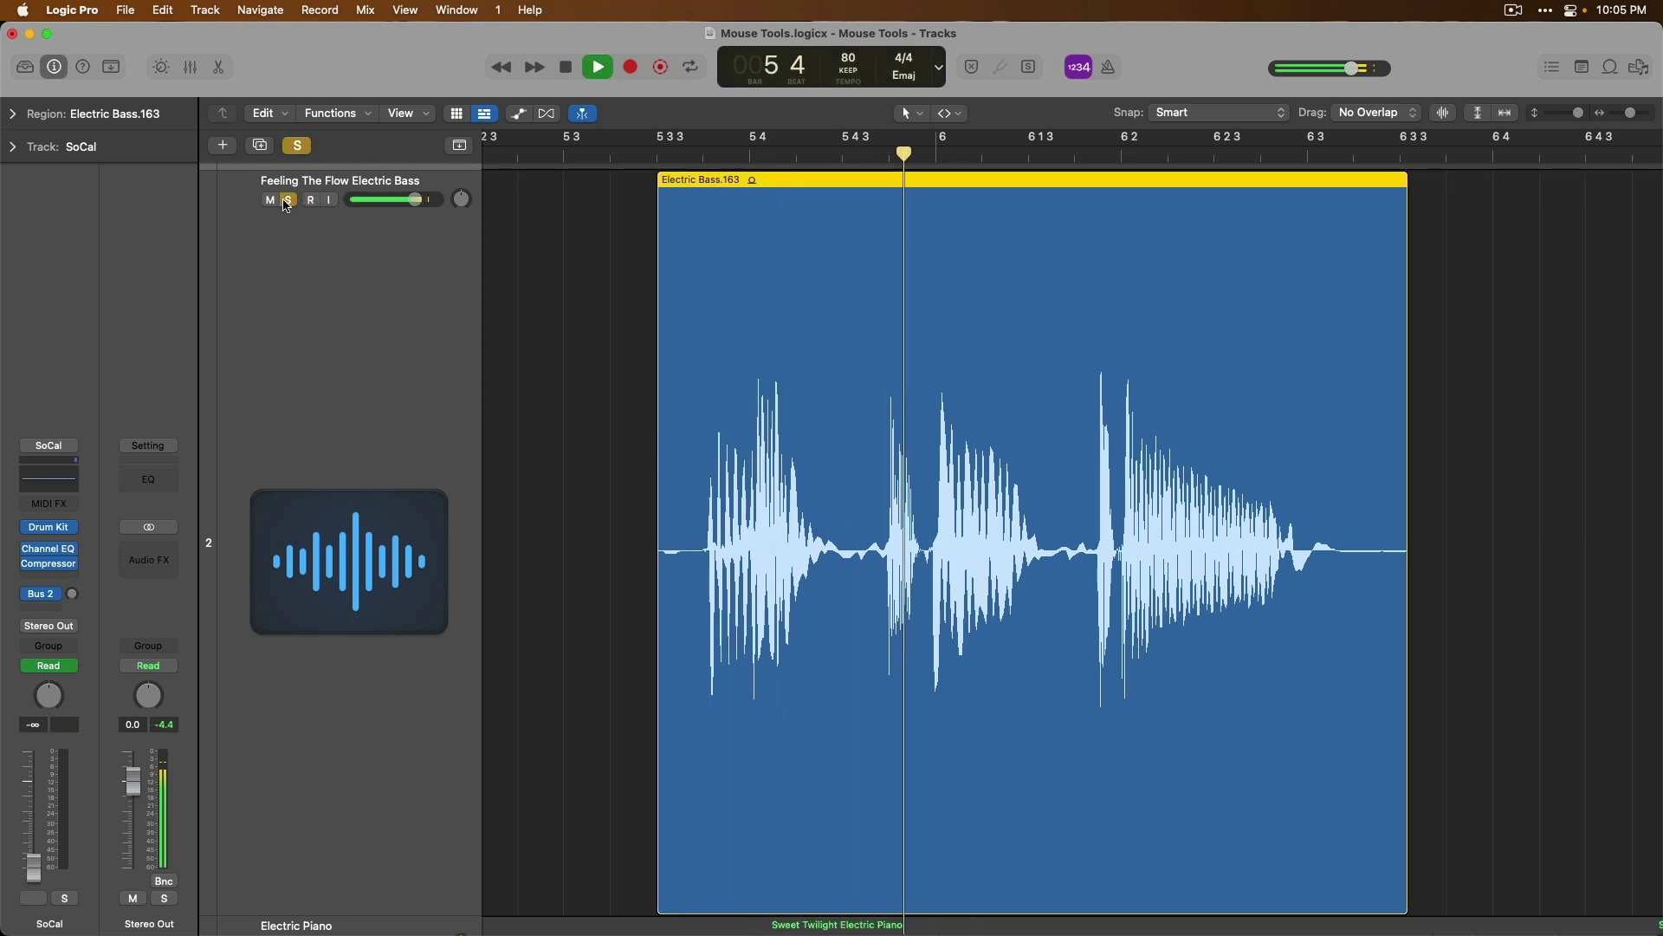
{"action": "key", "text": "space"}
{"action": "left_click", "coordinate": [287, 200]}
Step: Undo the flex edits and audition the restored region with the bass track soloed again
{"action": "key", "text": "super+z"}
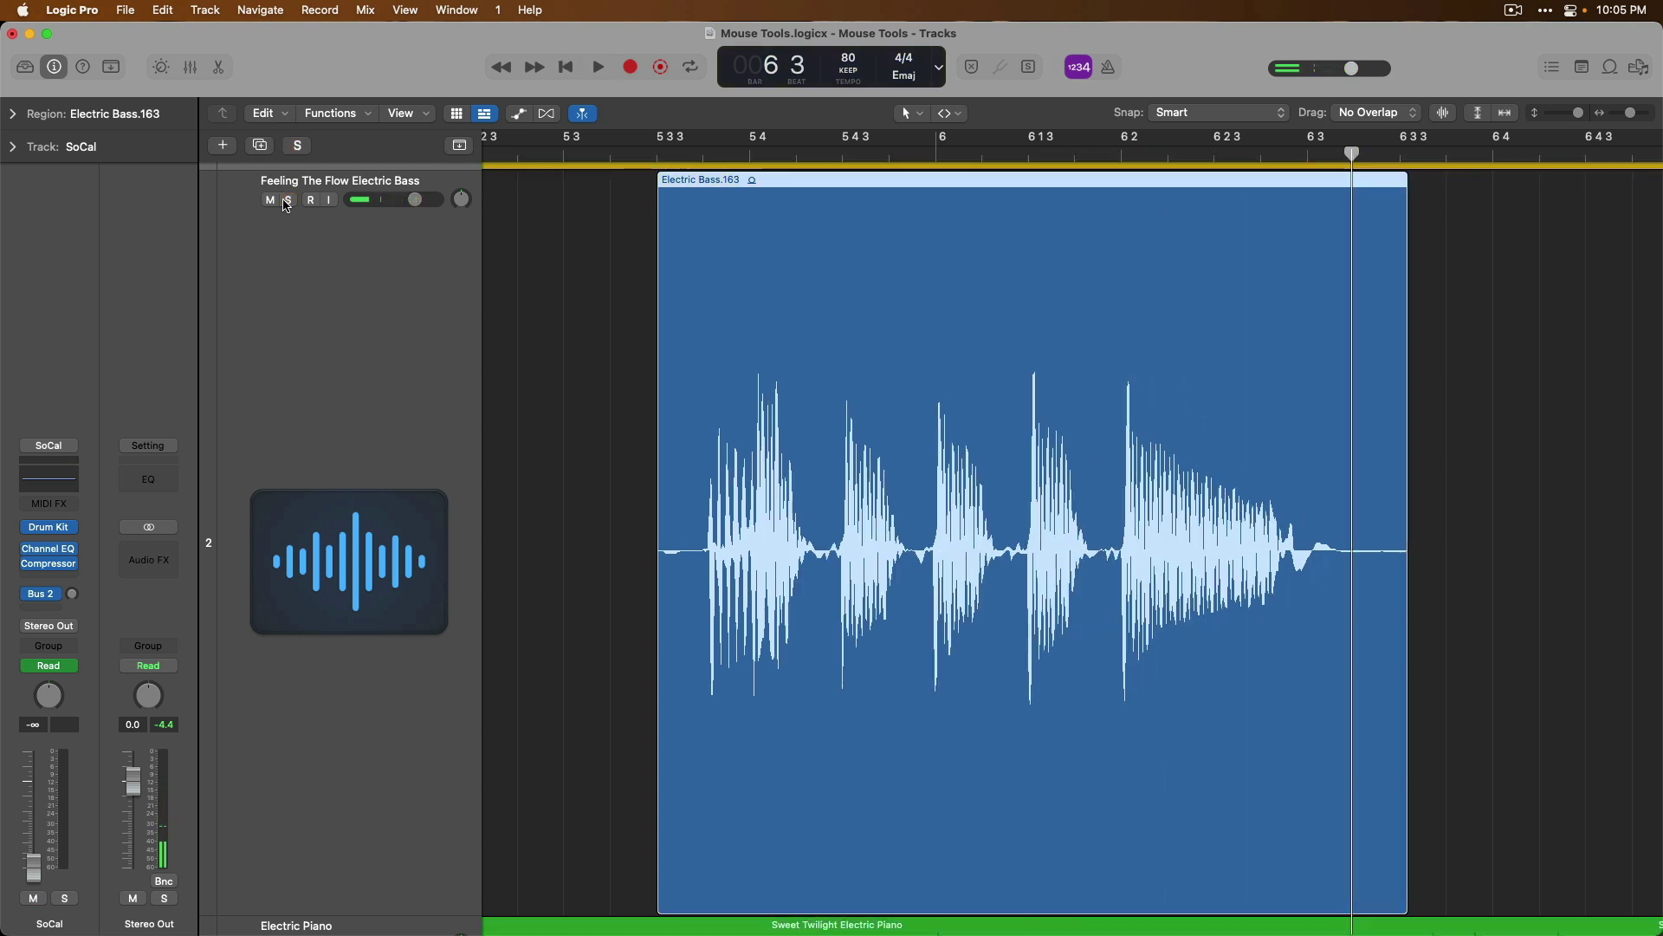
{"action": "left_click", "coordinate": [286, 201]}
{"action": "key", "text": "space"}
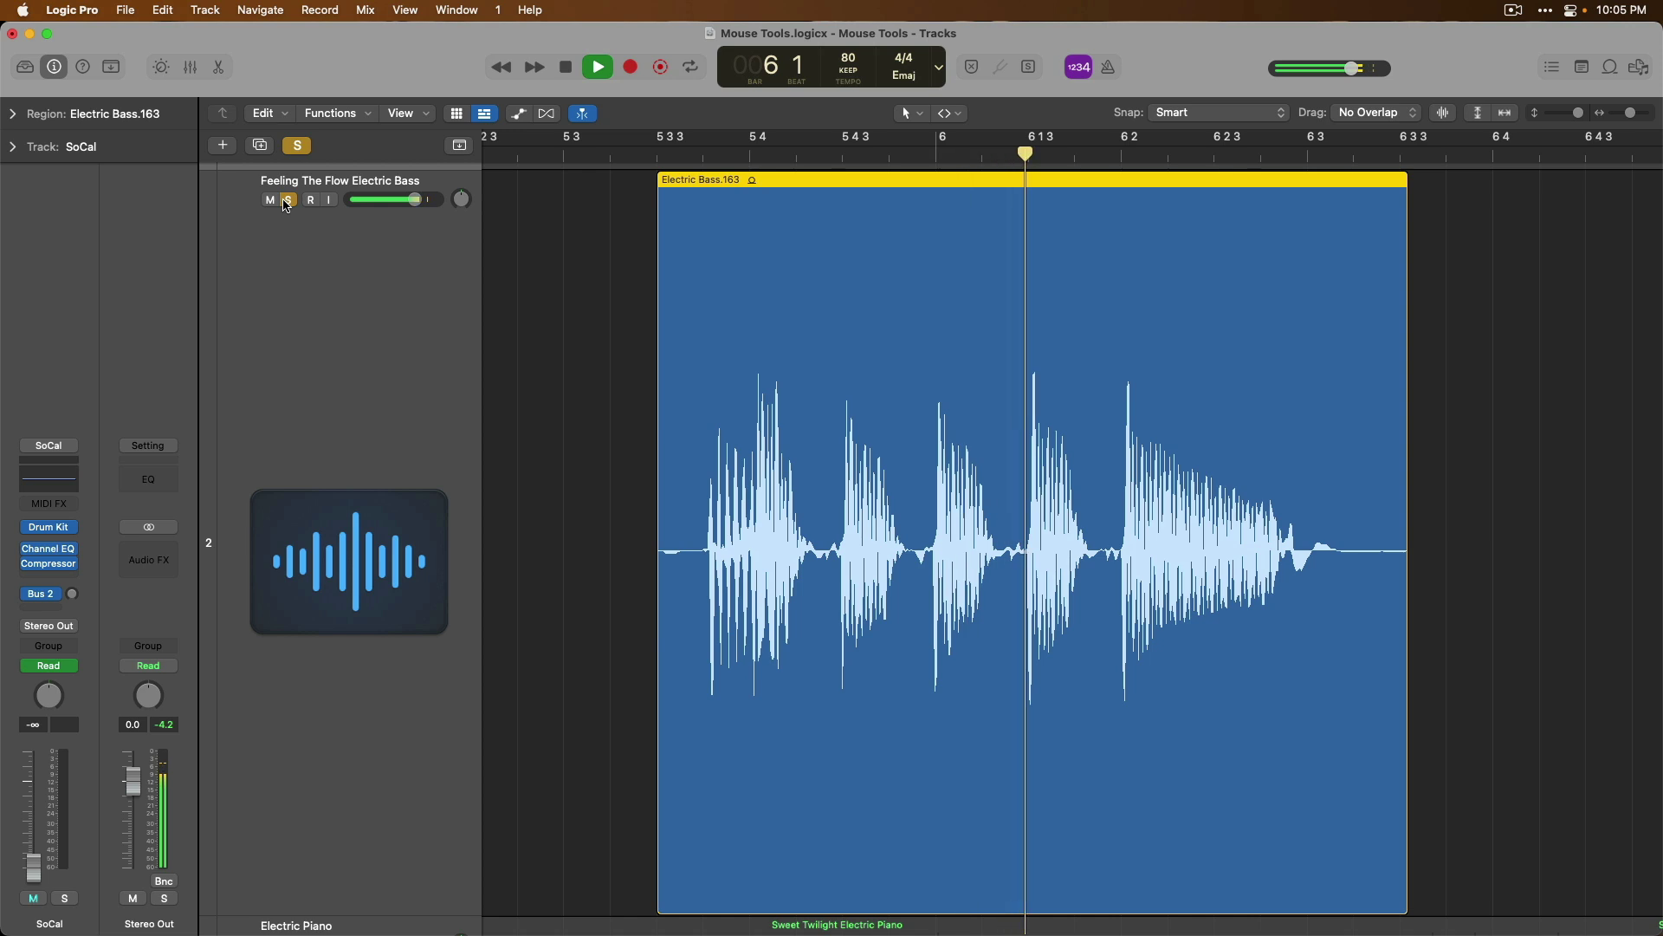
{"action": "key", "text": "space"}
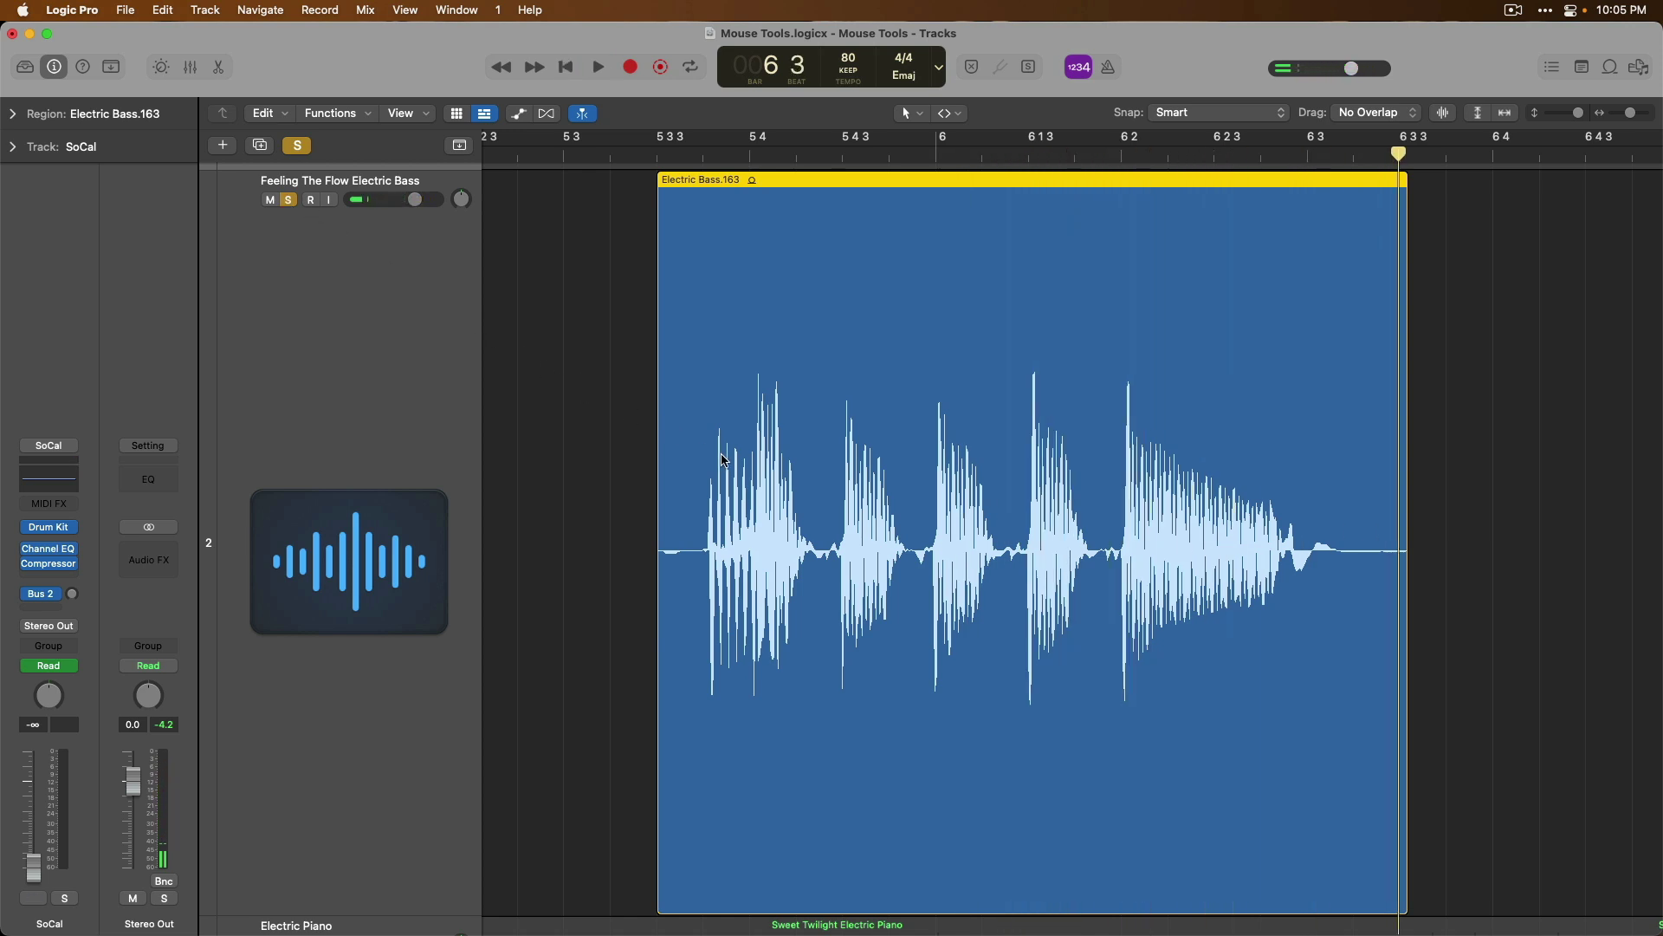
Step: With the Gain Tool, lower the three bass regions to -6.2, -2.6 and -6.7 dB
{"action": "key", "text": "z"}
{"action": "key", "text": "t"}
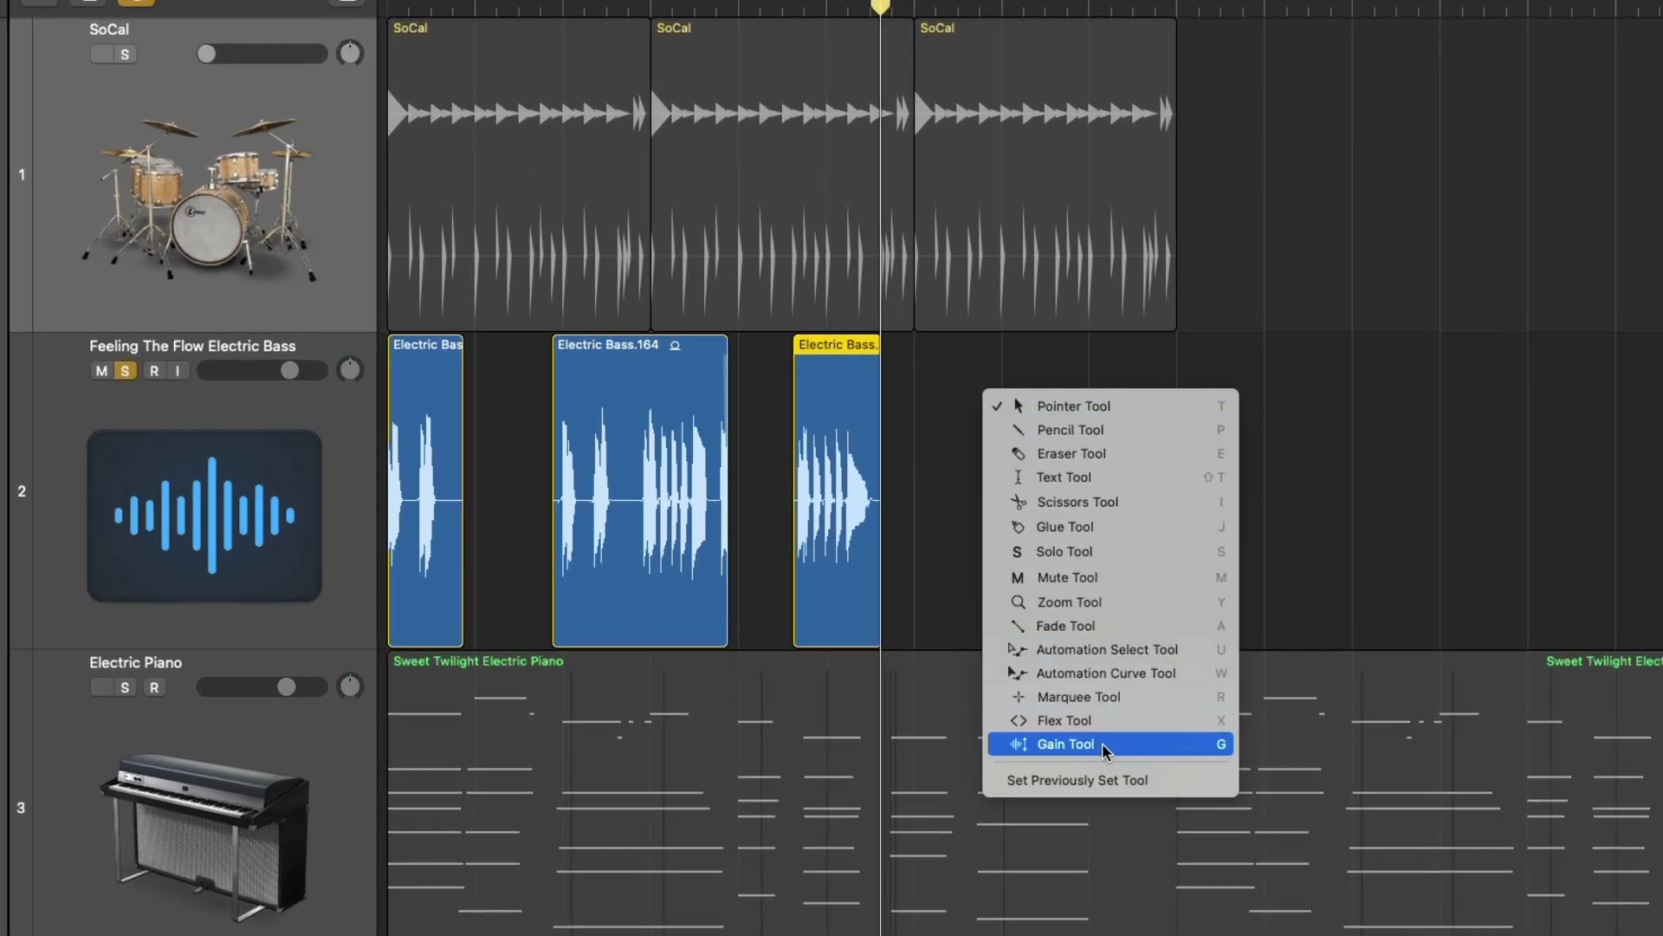
{"action": "left_click", "coordinate": [1102, 741]}
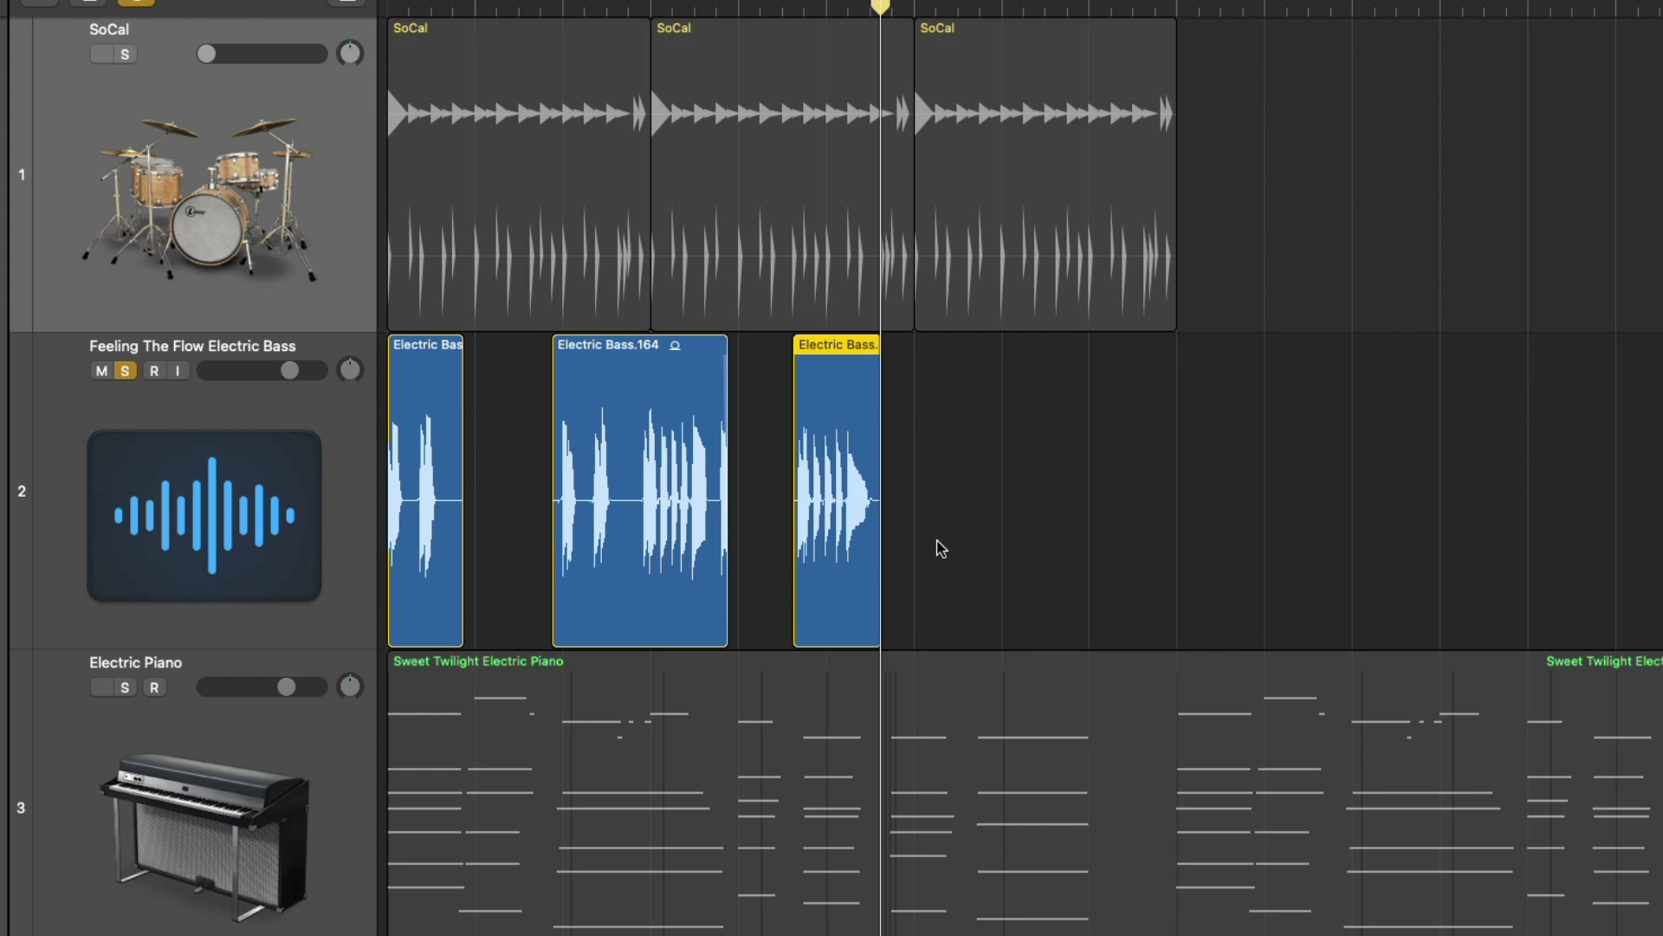
{"action": "left_click_drag", "start_coordinate": [861, 518], "coordinate": [849, 585]}
{"action": "left_click_drag", "start_coordinate": [699, 518], "coordinate": [569, 494]}
{"action": "left_click_drag", "start_coordinate": [433, 501], "coordinate": [459, 561]}
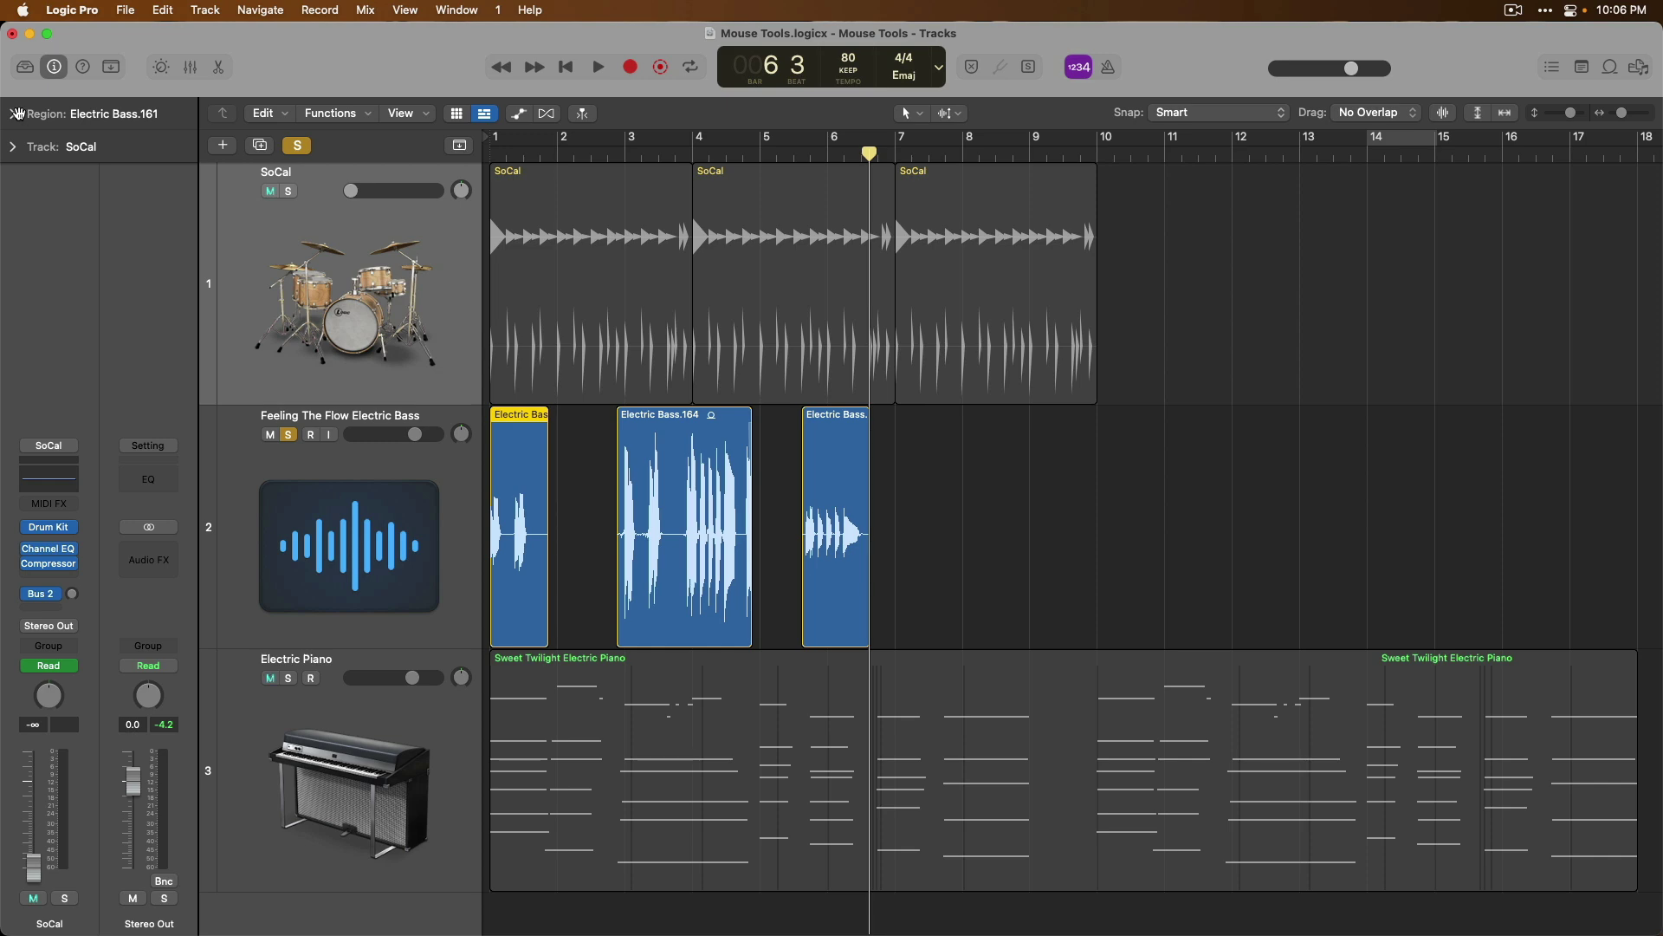
Step: Show region gain in the inspector, check Electric Bass.164 at -2.5 dB, raise Electric Bass.163 to -3.4 dB
{"action": "left_click", "coordinate": [54, 67]}
{"action": "left_click", "coordinate": [54, 66]}
{"action": "left_click", "coordinate": [12, 114]}
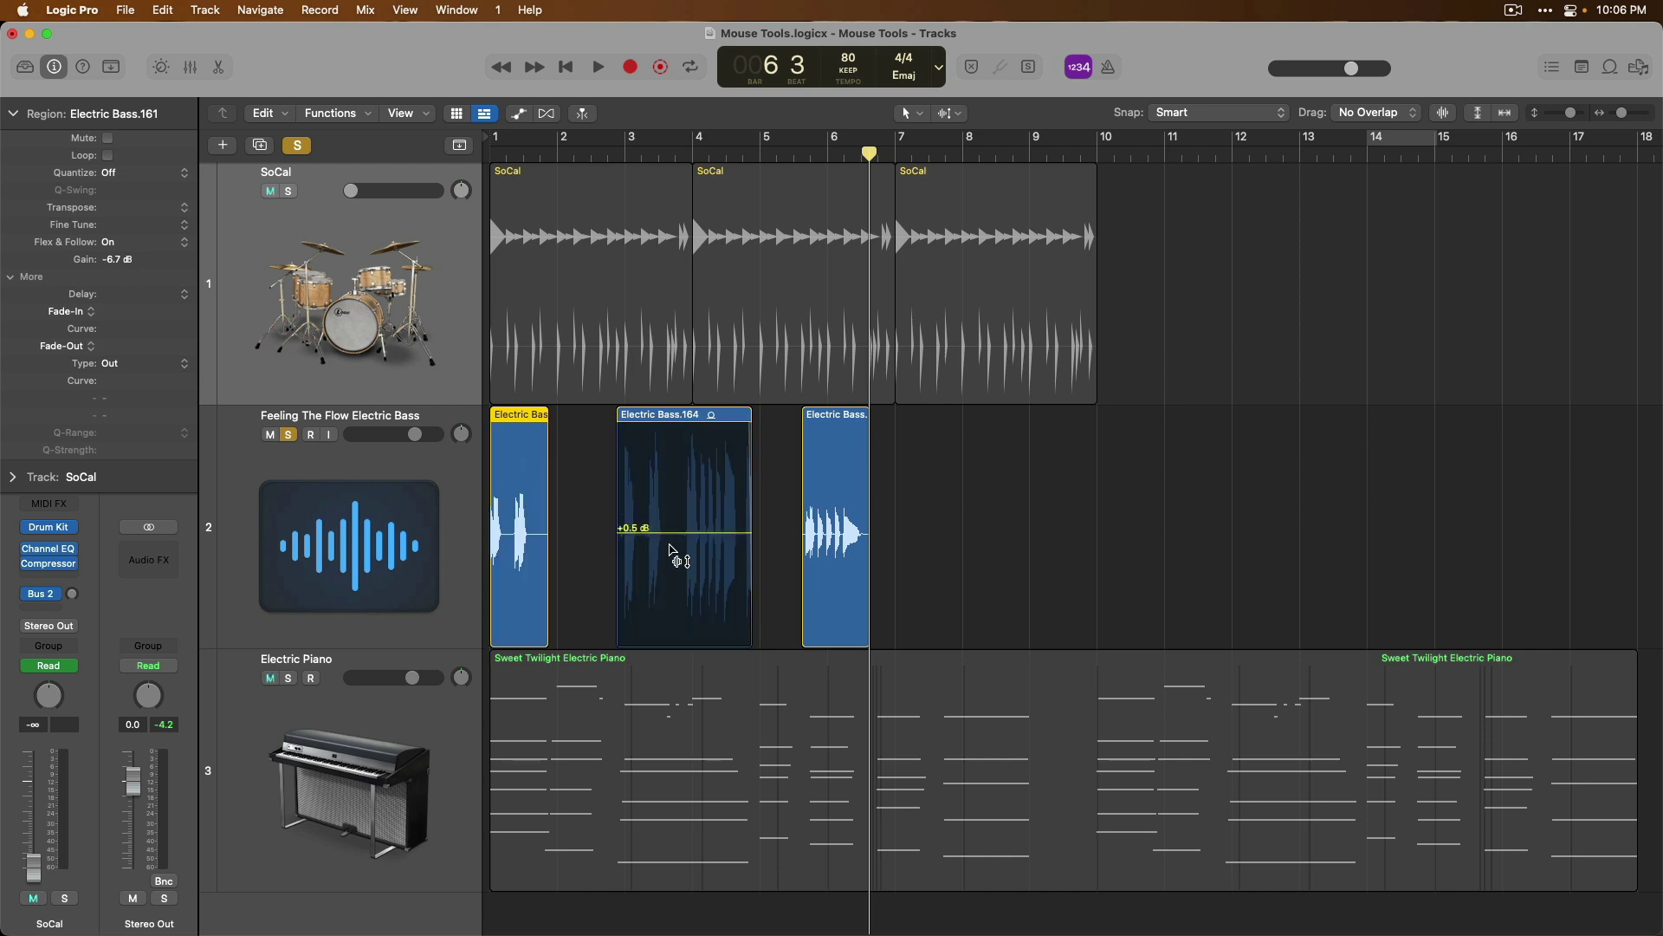
{"action": "mouse_move", "coordinate": [675, 548]}
{"action": "left_mouse_down"}
{"action": "mouse_move", "coordinate": [675, 583]}
{"action": "mouse_move", "coordinate": [689, 576]}
{"action": "left_mouse_up"}
{"action": "mouse_move", "coordinate": [843, 530]}
{"action": "left_mouse_down"}
{"action": "mouse_move", "coordinate": [848, 465]}
{"action": "mouse_move", "coordinate": [853, 502]}
{"action": "left_mouse_up"}
Step: Play from the song start and drop the first bass region's gain to -19.8 dB
{"action": "key", "text": "Return"}
{"action": "key", "text": "space"}
{"action": "left_click_drag", "start_coordinate": [523, 539], "coordinate": [552, 617]}
Step: Move Electric Bass.164 against the first region at +0.2 dB, and Electric Bass.163 to just after bar 4
{"action": "left_click_drag", "start_coordinate": [686, 444], "coordinate": [622, 447]}
{"action": "left_click_drag", "start_coordinate": [617, 520], "coordinate": [622, 498]}
{"action": "key", "text": "space"}
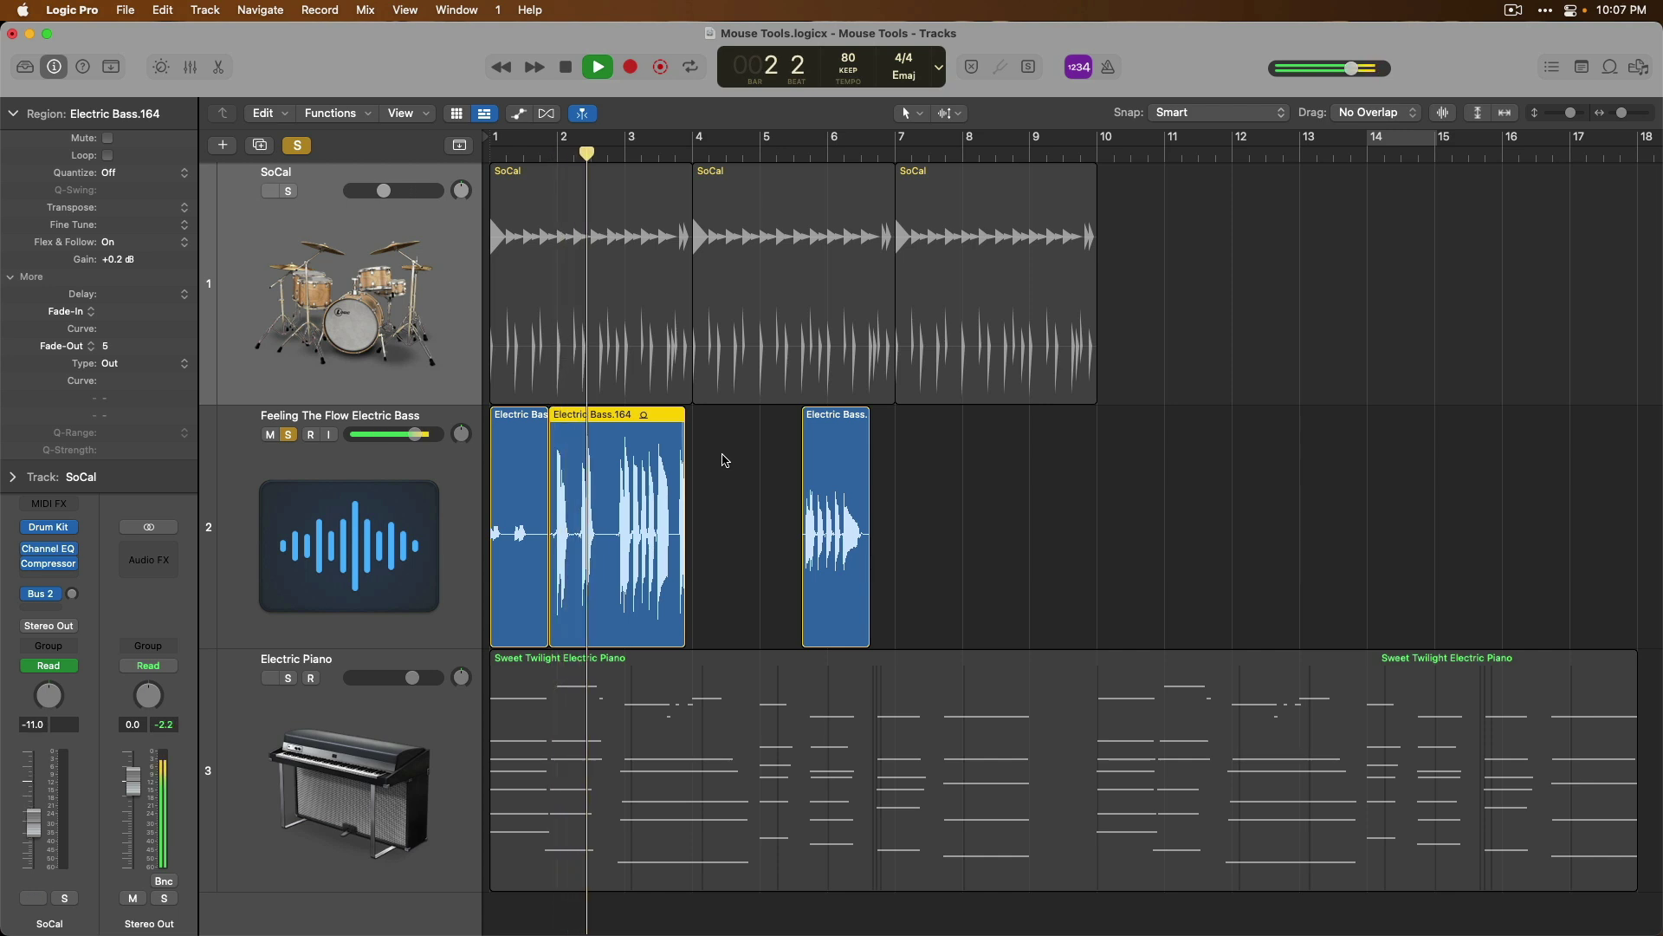
{"action": "left_click_drag", "start_coordinate": [819, 455], "coordinate": [706, 463]}
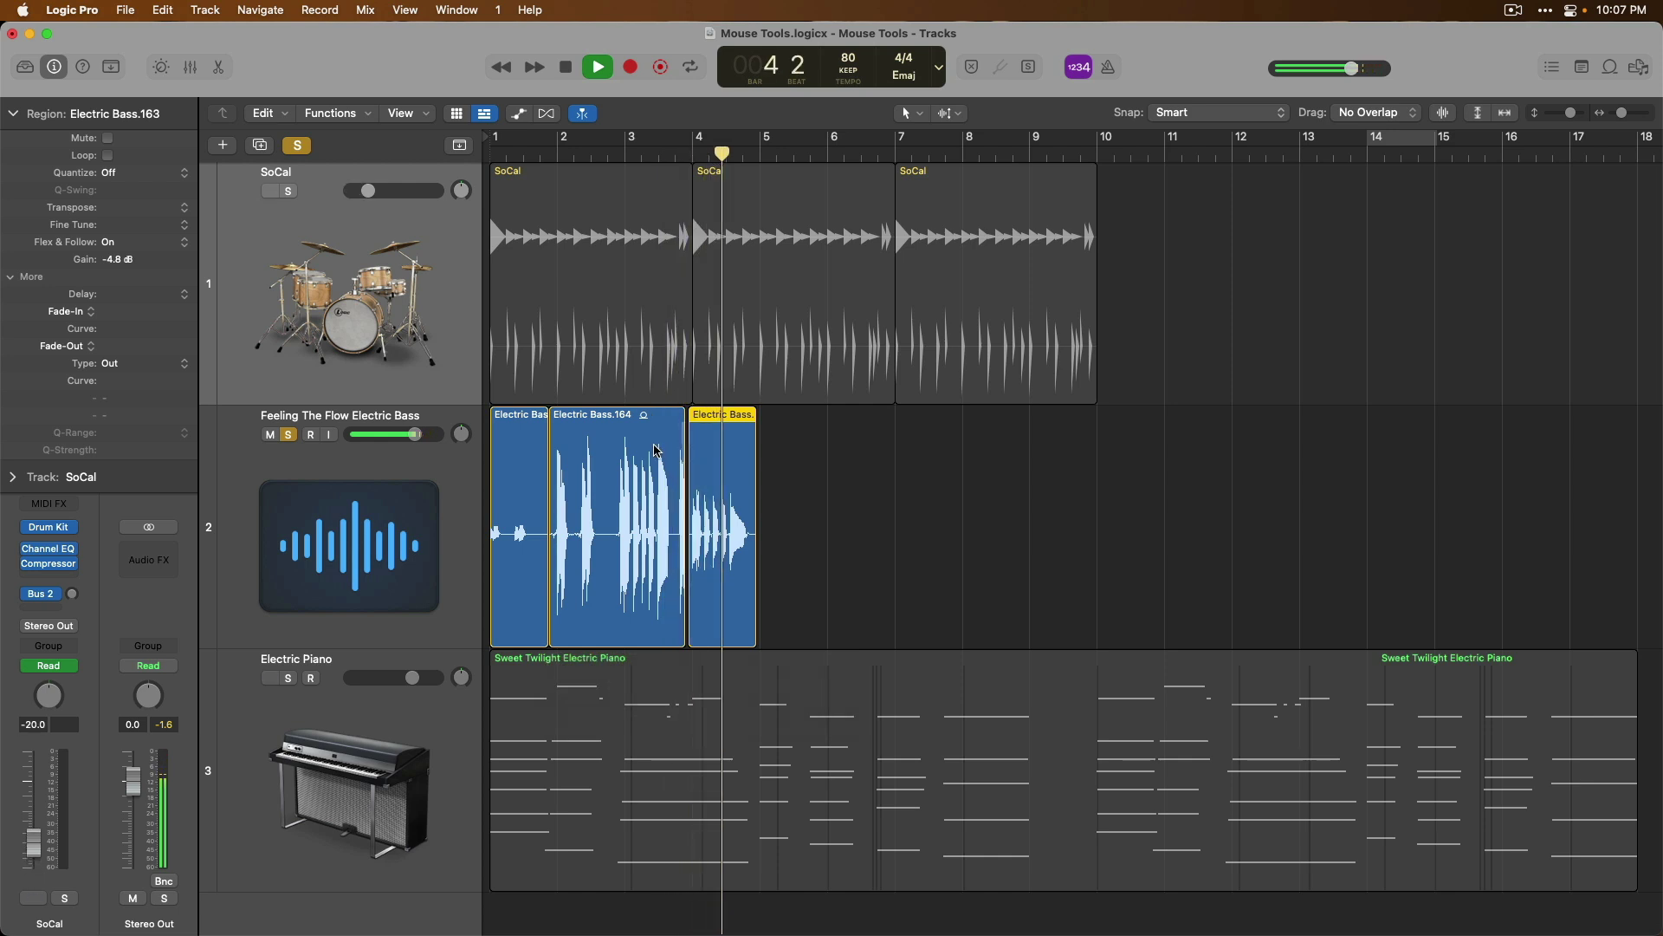
Step: Stop playback of the back-to-back bass arrangement at bar 5
{"action": "key", "text": "space"}
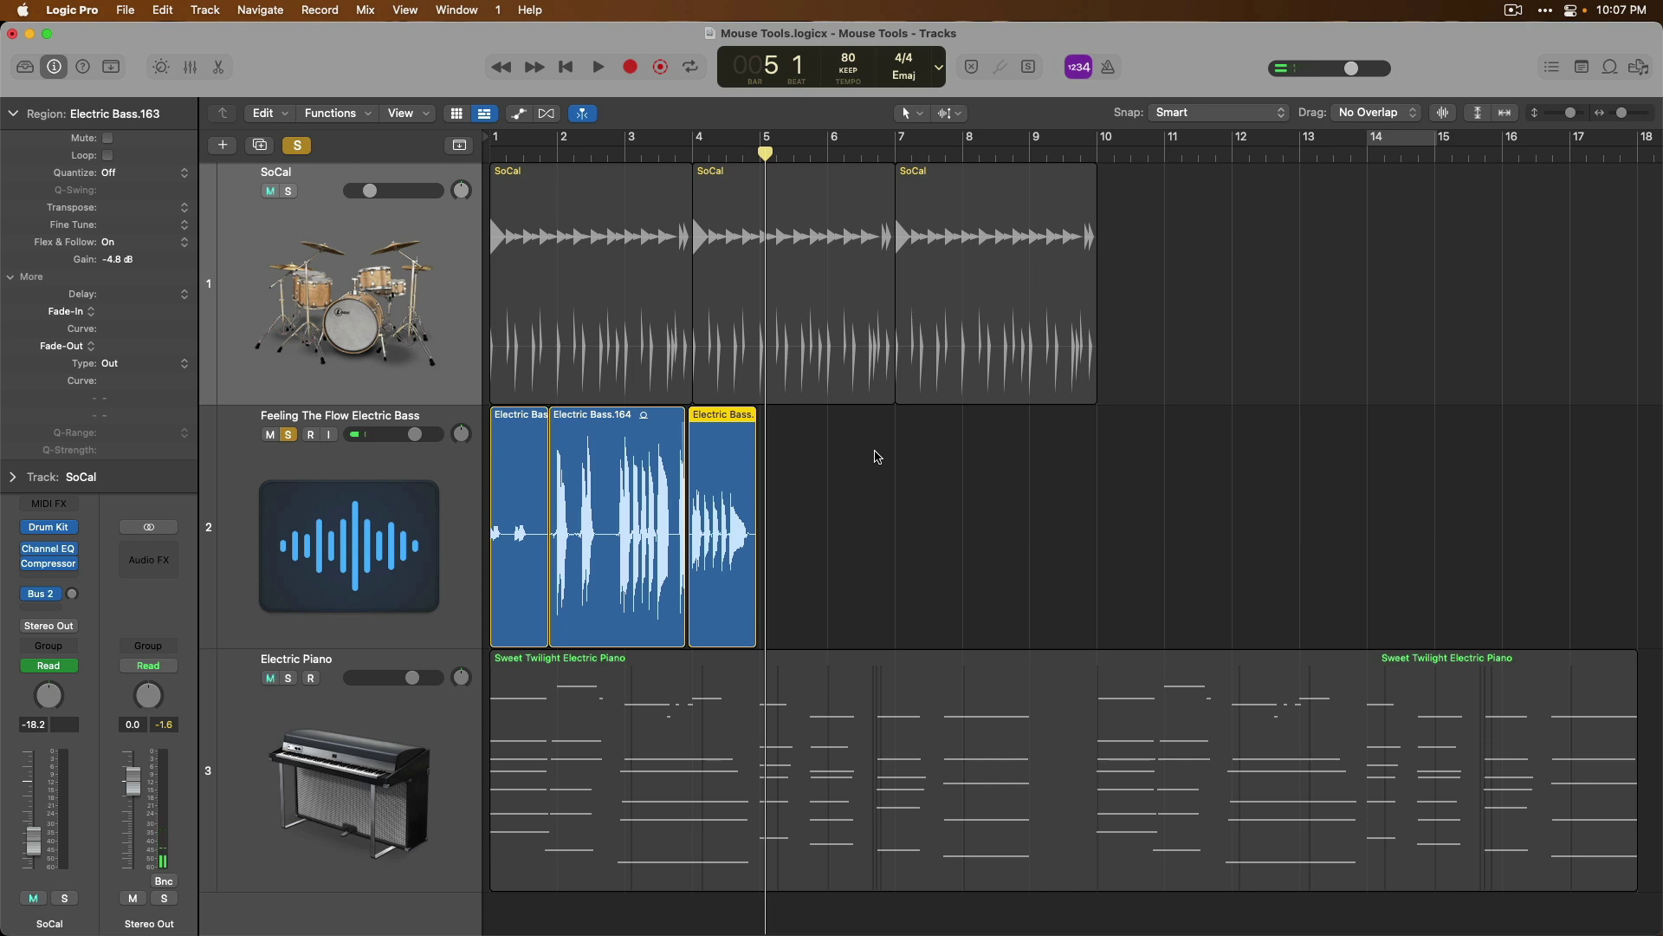